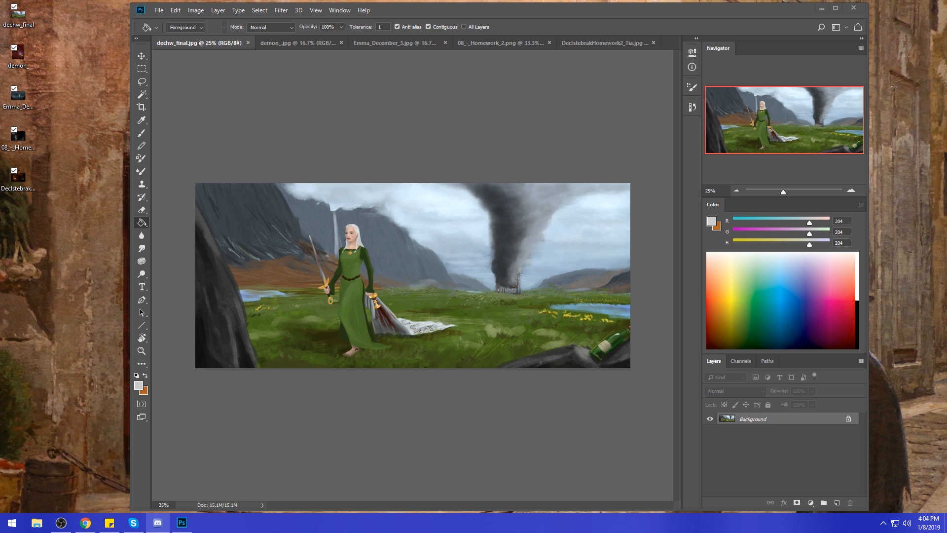
# - Maximize the program window and examine the woman's face and upper body up close in dechw_final.jpg
pyautogui.doubleClick(587, 16)
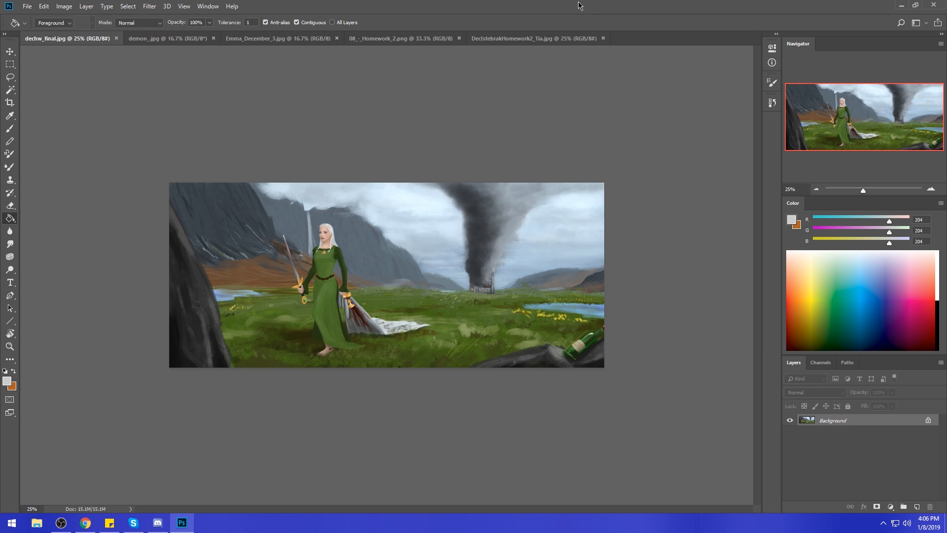
pyautogui.press('z')
pyautogui.moveTo(293, 217); pyautogui.dragTo(351, 277)
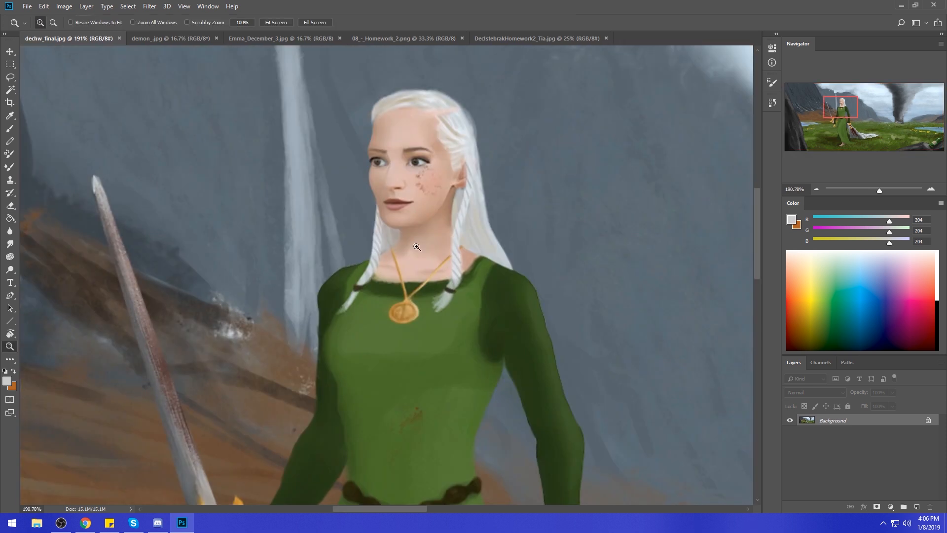
pyautogui.moveTo(487, 270); pyautogui.dragTo(481, 261)
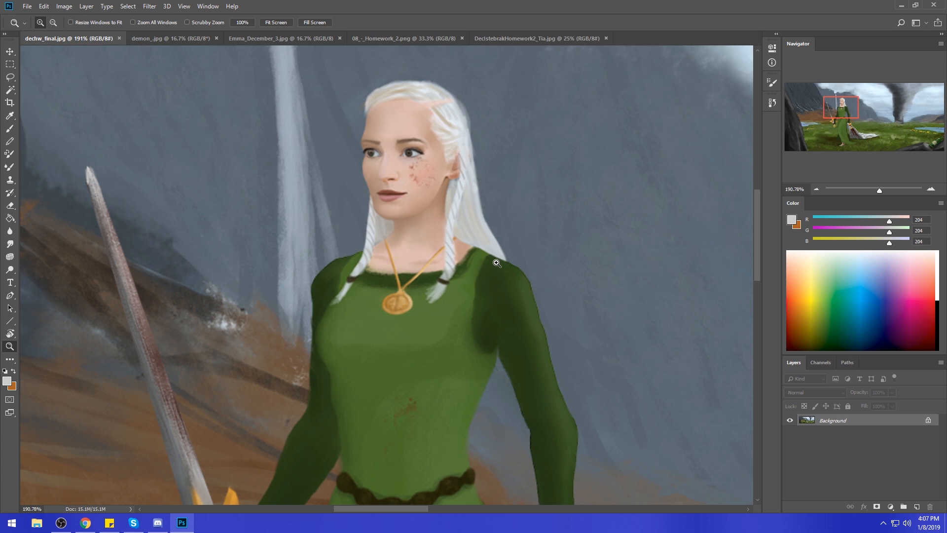
pyautogui.click(149, 6)
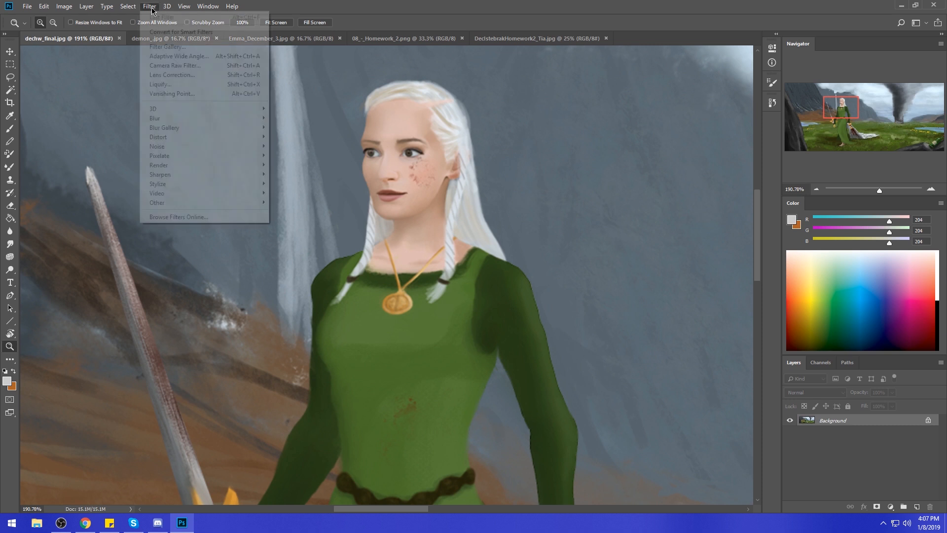
pyautogui.click(215, 85)
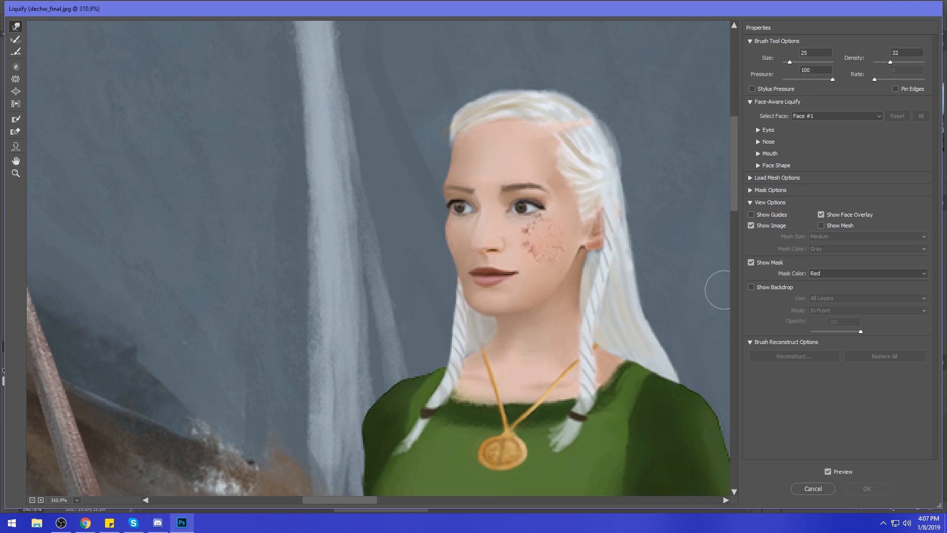
pyautogui.click(804, 488)
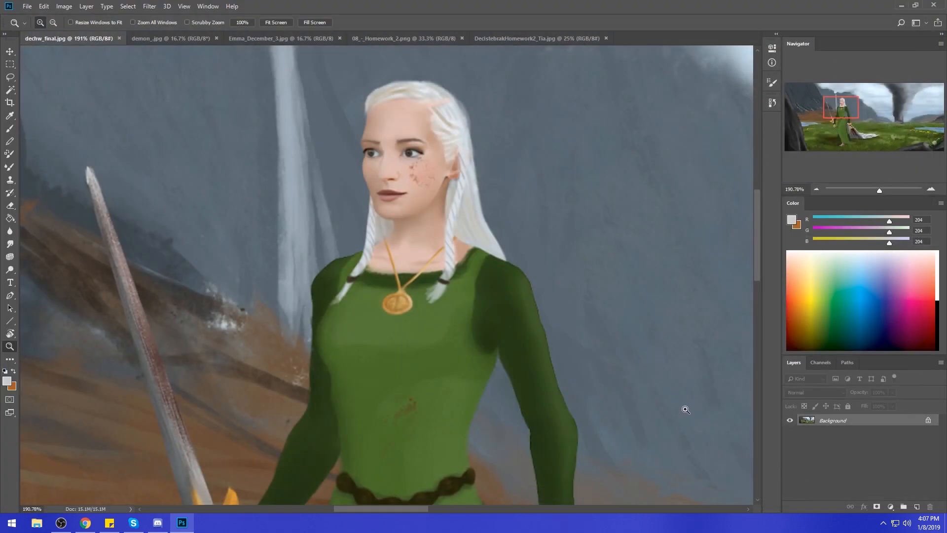
# - Select the 30 px brush from Istebrak's sketching set and a dark red paint color of R 109, G 13, B 15
pyautogui.hotkey('ctrl', '0')
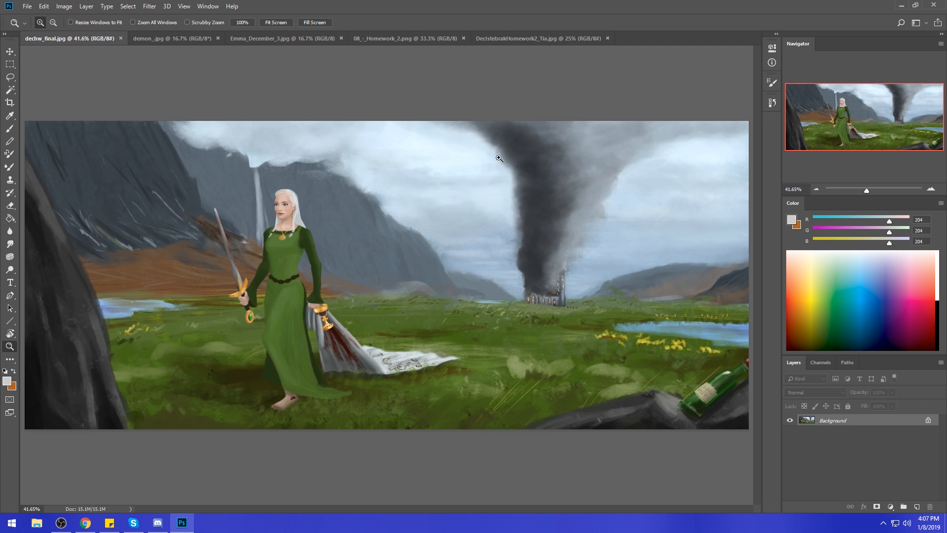
pyautogui.moveTo(265, 176); pyautogui.dragTo(320, 267)
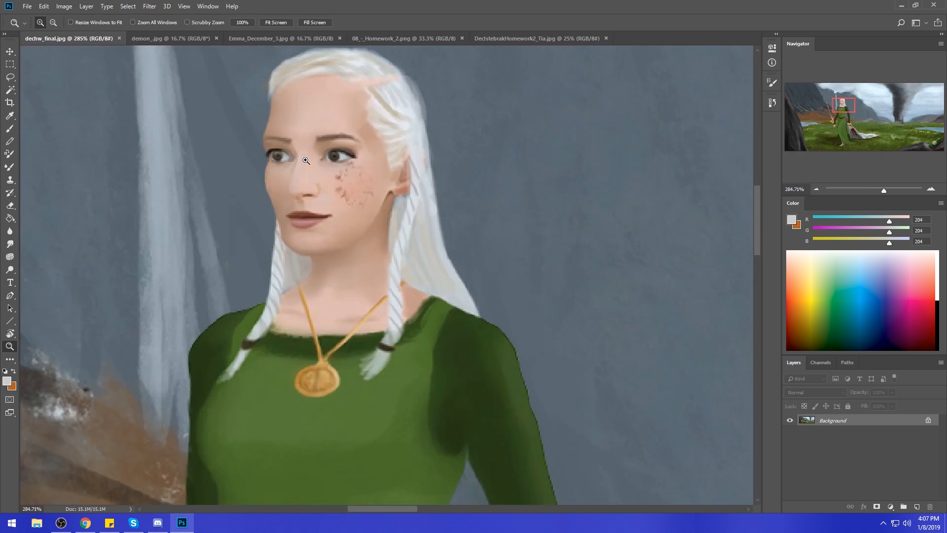
pyautogui.hotkey('ctrl', '0')
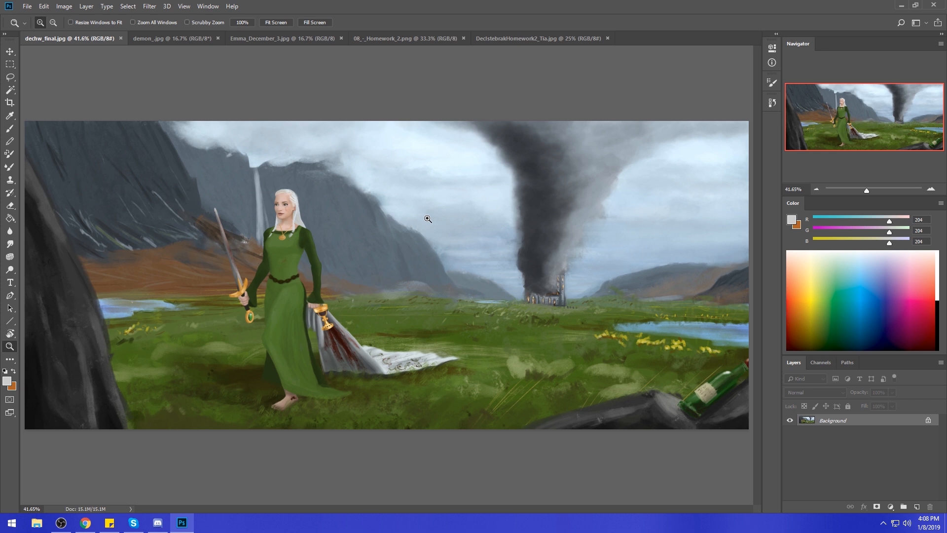
pyautogui.press('b')
pyautogui.rightClick(401, 210)
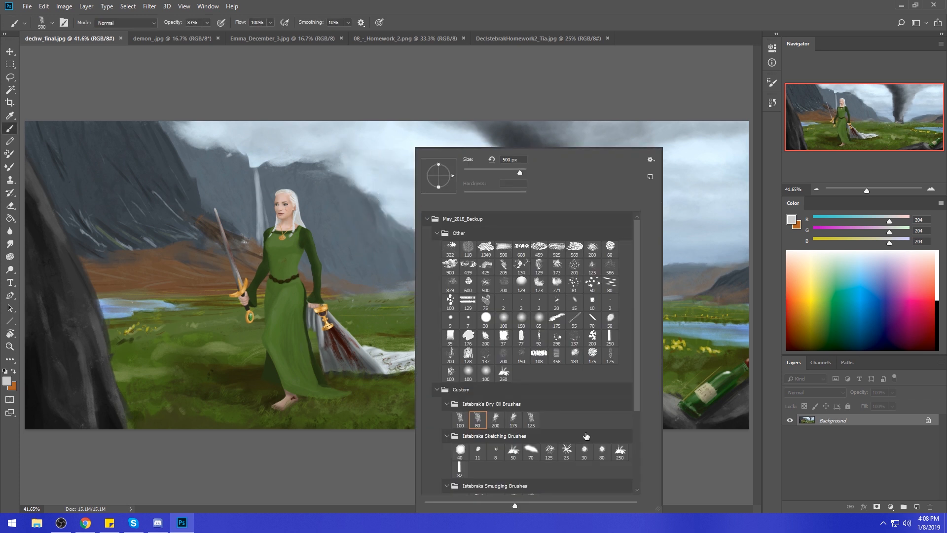
pyautogui.click(584, 449)
pyautogui.click(932, 332)
# - Sketch a red arrow from the woman's head towards the burning castle and undo it
pyautogui.moveTo(262, 198); pyautogui.dragTo(324, 212)
pyautogui.moveTo(446, 236)
pyautogui.mouseDown()
pyautogui.moveTo(557, 267)
pyautogui.moveTo(484, 279)
pyautogui.mouseUp()
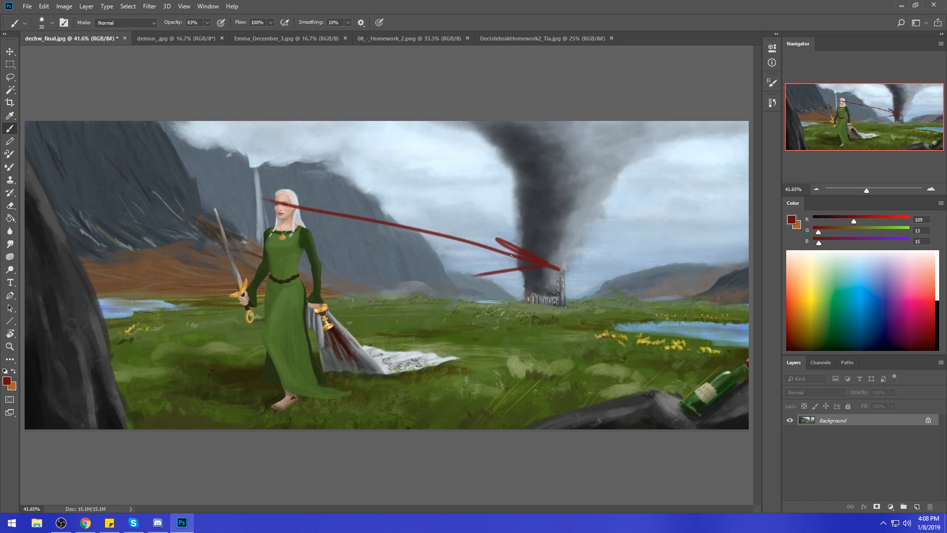
pyautogui.hotkey('ctrl', 'z')
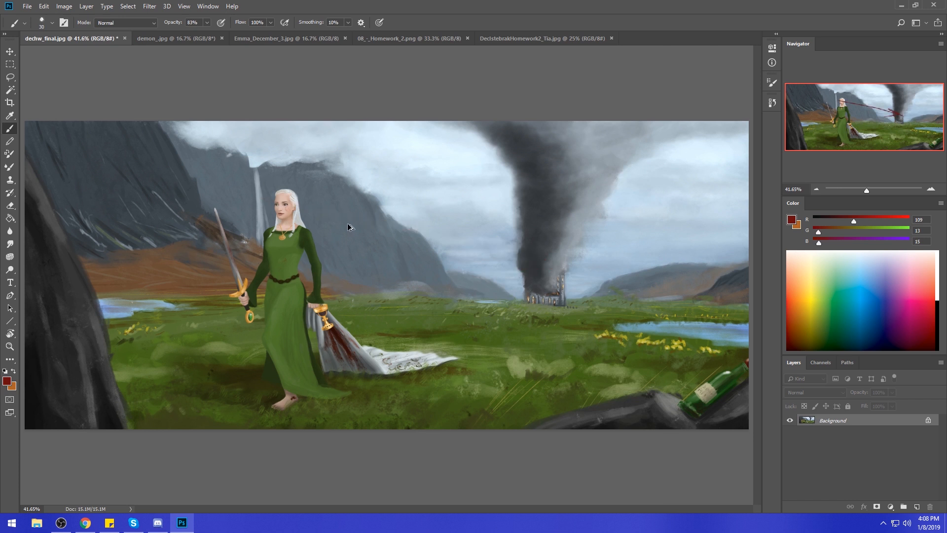
# - Try a rough red figure sketch with head and torso beside the woman, and undo its strokes
pyautogui.moveTo(340, 196)
pyautogui.mouseDown()
pyautogui.moveTo(353, 152)
pyautogui.moveTo(340, 213)
pyautogui.moveTo(331, 206)
pyautogui.moveTo(344, 194)
pyautogui.moveTo(327, 217)
pyautogui.moveTo(335, 195)
pyautogui.moveTo(340, 228)
pyautogui.moveTo(329, 233)
pyautogui.moveTo(351, 233)
pyautogui.moveTo(325, 232)
pyautogui.moveTo(307, 246)
pyautogui.moveTo(330, 229)
pyautogui.moveTo(340, 274)
pyautogui.mouseUp()
pyautogui.moveTo(321, 241); pyautogui.dragTo(334, 272)
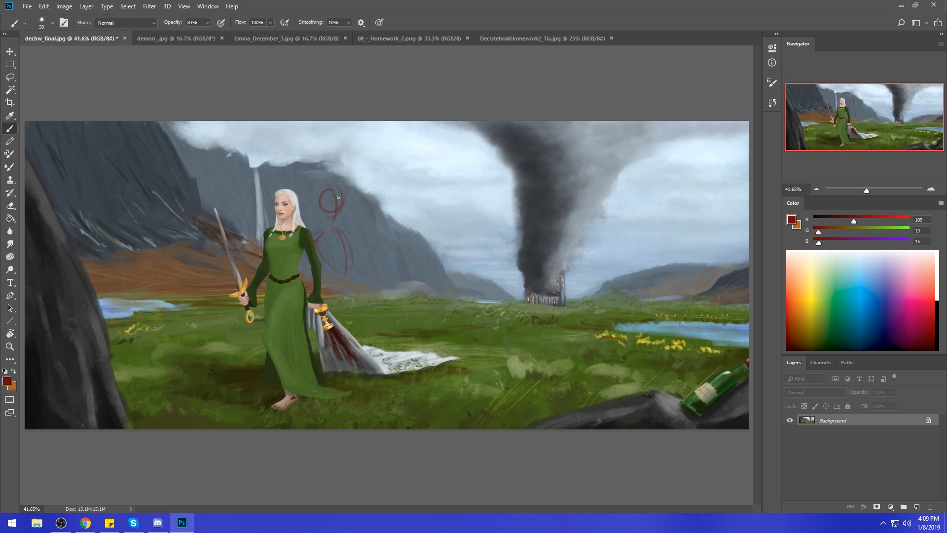
pyautogui.moveTo(340, 192); pyautogui.dragTo(339, 209)
pyautogui.hotkey('ctrl', 'alt', 'z')
pyautogui.hotkey('ctrl', 'alt', 'z')
pyautogui.hotkey('ctrl', 'alt', 'z')
pyautogui.hotkey('ctrl', 'alt', 'z')
pyautogui.hotkey('ctrl', 'alt', 'z')
pyautogui.hotkey('ctrl', 'z')
pyautogui.hotkey('ctrl', 'alt', 'z')
pyautogui.hotkey('ctrl', 'alt', 'z')
pyautogui.hotkey('ctrl', 'alt', 'z')
pyautogui.hotkey('ctrl', 'alt', 'z')
pyautogui.hotkey('ctrl', 'alt', 'z')
pyautogui.hotkey('ctrl', 'alt', 'z')
pyautogui.hotkey('ctrl', 'alt', 'z')
# - Sketch a red gesture figure behind the woman, with a head, torso and legs
pyautogui.moveTo(342, 195); pyautogui.dragTo(335, 219)
pyautogui.moveTo(339, 235)
pyautogui.mouseDown()
pyautogui.moveTo(330, 287)
pyautogui.moveTo(311, 242)
pyautogui.moveTo(341, 282)
pyautogui.mouseUp()
pyautogui.moveTo(335, 274)
pyautogui.mouseDown()
pyautogui.moveTo(356, 331)
pyautogui.moveTo(327, 273)
pyautogui.moveTo(330, 383)
pyautogui.mouseUp()
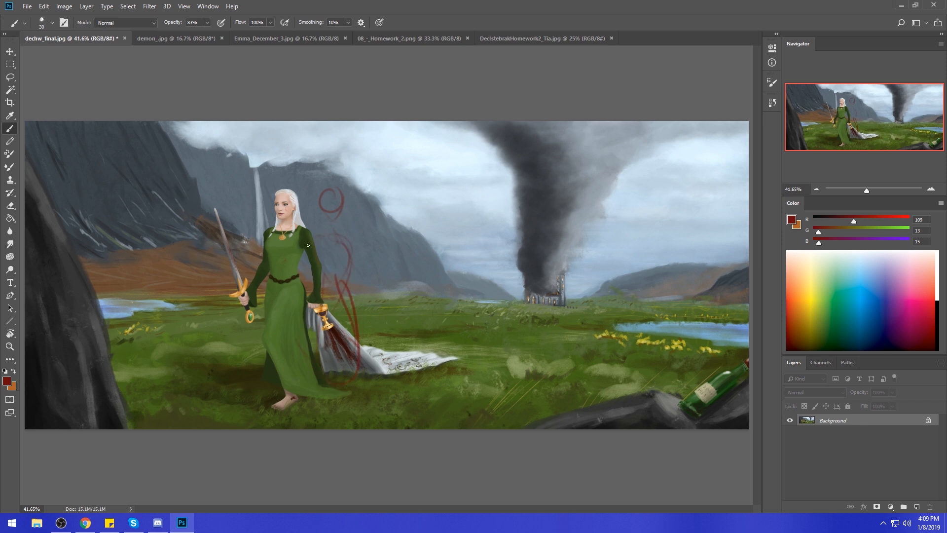
pyautogui.moveTo(347, 236)
pyautogui.mouseDown()
pyautogui.moveTo(339, 242)
pyautogui.moveTo(353, 259)
pyautogui.moveTo(358, 246)
pyautogui.moveTo(346, 259)
pyautogui.moveTo(352, 270)
pyautogui.mouseUp()
pyautogui.moveTo(324, 234)
pyautogui.mouseDown()
pyautogui.moveTo(326, 220)
pyautogui.moveTo(316, 348)
pyautogui.mouseUp()
pyautogui.moveTo(367, 301)
pyautogui.mouseDown()
pyautogui.moveTo(354, 348)
pyautogui.moveTo(246, 416)
pyautogui.moveTo(316, 399)
pyautogui.mouseUp()
# - Add the gesture figure's arm and trailing cloth lines, plus an arrow pointing from its head towards the castle
pyautogui.moveTo(323, 242)
pyautogui.mouseDown()
pyautogui.moveTo(320, 261)
pyautogui.moveTo(363, 274)
pyautogui.moveTo(376, 301)
pyautogui.moveTo(382, 295)
pyautogui.mouseUp()
pyautogui.moveTo(372, 301)
pyautogui.mouseDown()
pyautogui.moveTo(415, 354)
pyautogui.moveTo(448, 359)
pyautogui.mouseUp()
pyautogui.moveTo(312, 302)
pyautogui.mouseDown()
pyautogui.moveTo(308, 319)
pyautogui.moveTo(380, 355)
pyautogui.mouseUp()
pyautogui.moveTo(345, 277); pyautogui.dragTo(389, 372)
pyautogui.moveTo(336, 266); pyautogui.dragTo(354, 321)
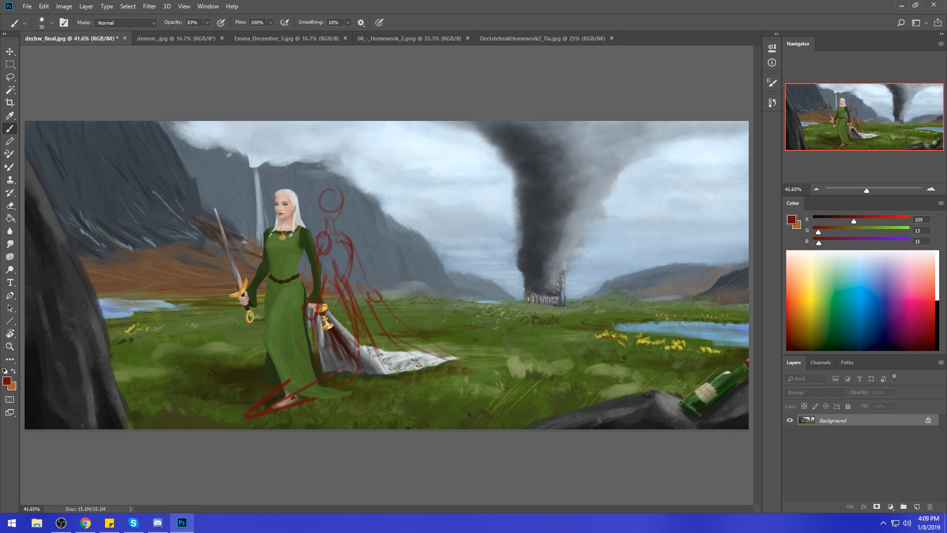
pyautogui.moveTo(340, 193)
pyautogui.mouseDown()
pyautogui.moveTo(456, 209)
pyautogui.moveTo(410, 209)
pyautogui.moveTo(427, 231)
pyautogui.mouseUp()
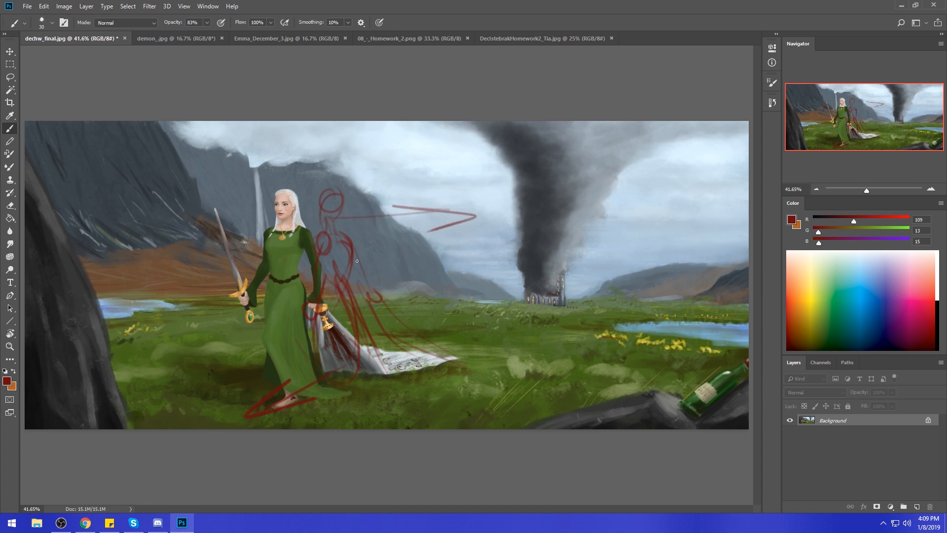
pyautogui.moveTo(348, 283); pyautogui.dragTo(365, 360)
# - Sketch a second red gesture figure over the smoke column, with curved torso sides, legs and direction arrows at head and foot
pyautogui.moveTo(508, 195); pyautogui.dragTo(479, 288)
pyautogui.hotkey('ctrl', 'z')
pyautogui.moveTo(509, 194); pyautogui.dragTo(506, 286)
pyautogui.moveTo(525, 189); pyautogui.dragTo(553, 285)
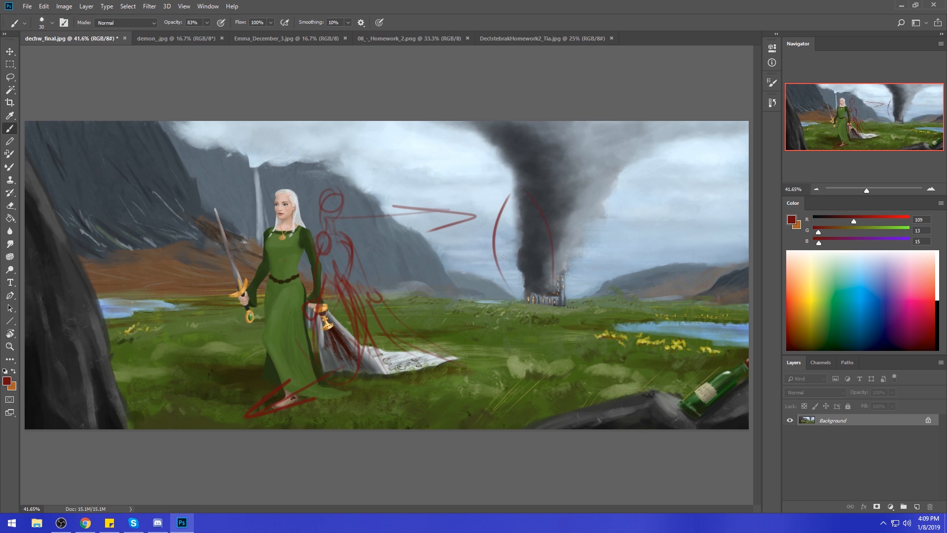
pyautogui.moveTo(547, 238); pyautogui.dragTo(513, 354)
pyautogui.moveTo(527, 139)
pyautogui.mouseDown()
pyautogui.moveTo(537, 141)
pyautogui.moveTo(534, 163)
pyautogui.mouseUp()
pyautogui.moveTo(535, 154); pyautogui.dragTo(574, 157)
pyautogui.moveTo(543, 226); pyautogui.dragTo(486, 380)
pyautogui.moveTo(515, 349)
pyautogui.mouseDown()
pyautogui.moveTo(488, 360)
pyautogui.moveTo(507, 370)
pyautogui.mouseUp()
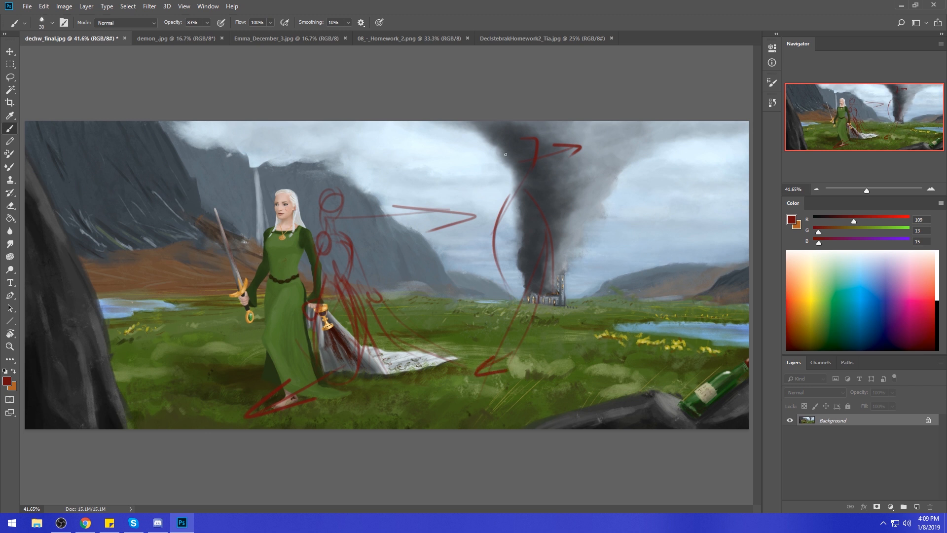
pyautogui.moveTo(493, 253); pyautogui.dragTo(511, 299)
pyautogui.moveTo(548, 250); pyautogui.dragTo(540, 320)
pyautogui.moveTo(542, 294); pyautogui.dragTo(586, 361)
# - Draw a bent arm extending from the shoulder of the red figure behind the woman
pyautogui.moveTo(381, 217)
pyautogui.mouseDown()
pyautogui.moveTo(402, 253)
pyautogui.moveTo(388, 272)
pyautogui.mouseUp()
pyautogui.moveTo(352, 231)
pyautogui.mouseDown()
pyautogui.moveTo(376, 256)
pyautogui.moveTo(387, 226)
pyautogui.moveTo(403, 233)
pyautogui.moveTo(390, 272)
pyautogui.mouseUp()
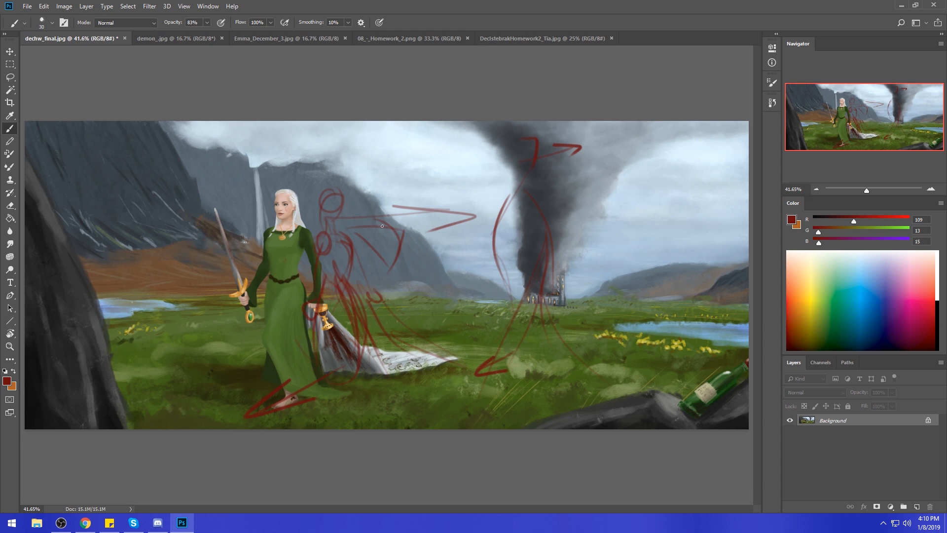
pyautogui.moveTo(354, 227)
pyautogui.mouseDown()
pyautogui.moveTo(370, 243)
pyautogui.moveTo(394, 239)
pyautogui.mouseUp()
# - Add a shoulder curve, feet marks and ground direction lines to the red figure over the smoke
pyautogui.moveTo(487, 222); pyautogui.dragTo(510, 172)
pyautogui.moveTo(560, 364); pyautogui.dragTo(590, 369)
pyautogui.moveTo(520, 373); pyautogui.dragTo(494, 387)
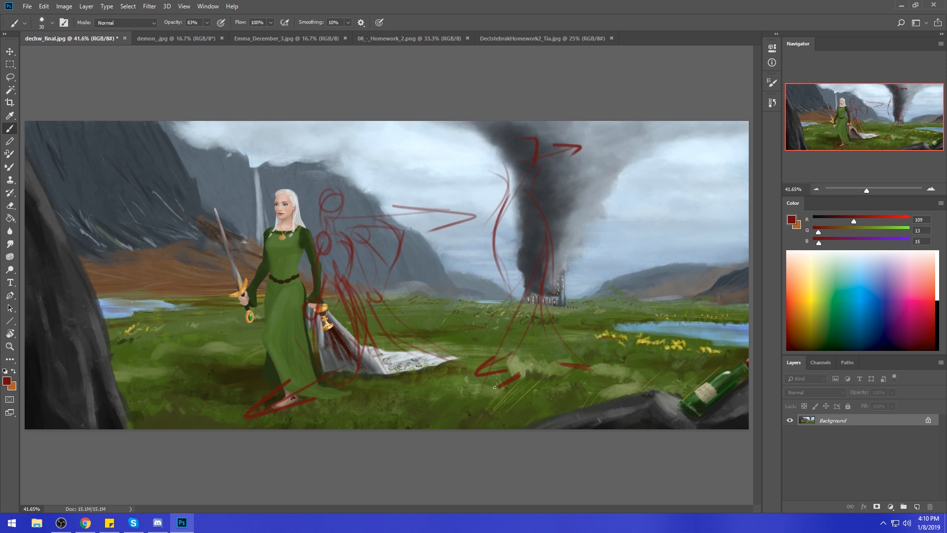
pyautogui.moveTo(526, 350); pyautogui.dragTo(430, 399)
pyautogui.moveTo(469, 354); pyautogui.dragTo(409, 396)
# - Revert the painting to its original opened state in the history to remove all red sketches
pyautogui.click(772, 103)
pyautogui.moveTo(760, 321); pyautogui.dragTo(758, 148)
pyautogui.click(690, 115)
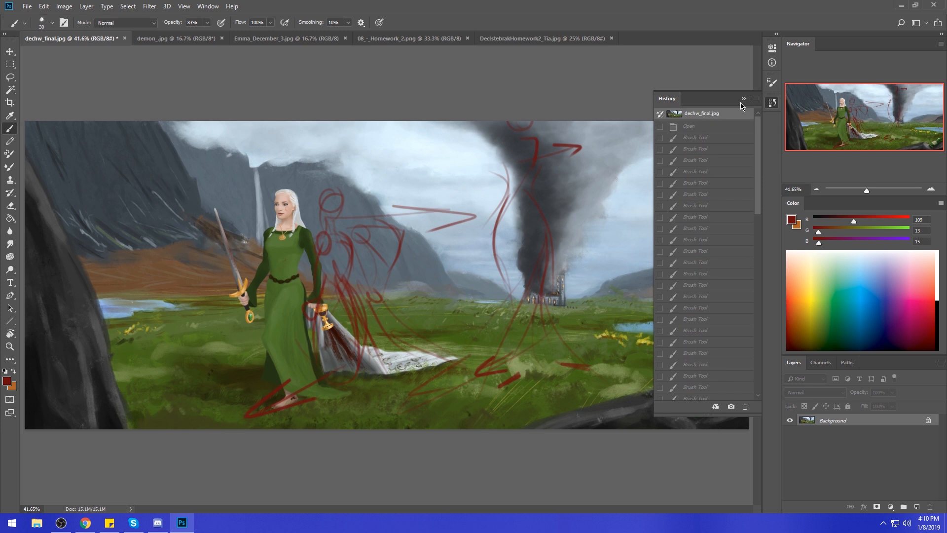
pyautogui.click(723, 88)
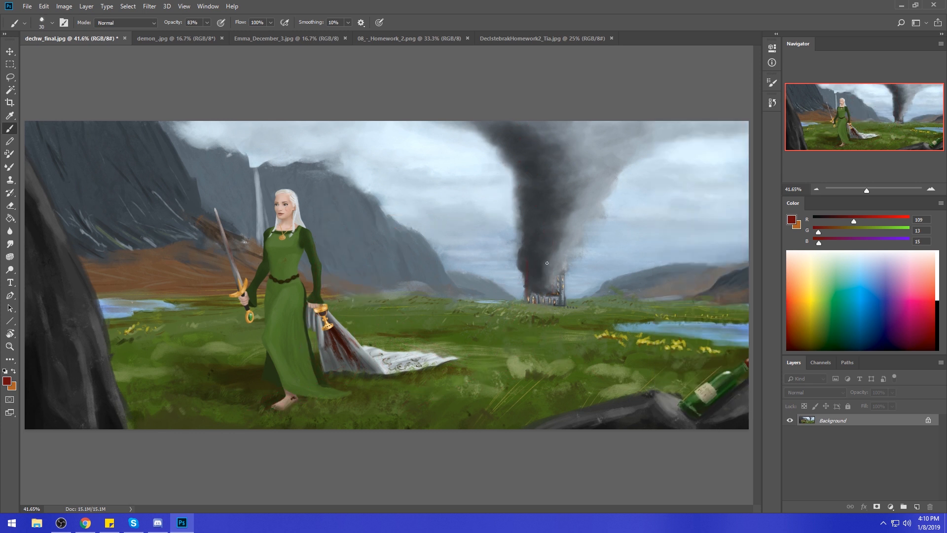
# - Paint over the smoke's base with sampled sky and dark smoke colors to shape taller towers on the burning castle
pyautogui.keyDown('alt'); pyautogui.click(574, 266); pyautogui.keyUp('alt')
pyautogui.moveTo(533, 261)
pyautogui.mouseDown()
pyautogui.moveTo(532, 288)
pyautogui.moveTo(534, 265)
pyautogui.moveTo(582, 268)
pyautogui.moveTo(546, 260)
pyautogui.moveTo(556, 285)
pyautogui.moveTo(553, 260)
pyautogui.moveTo(558, 275)
pyautogui.moveTo(513, 276)
pyautogui.moveTo(517, 284)
pyautogui.moveTo(526, 245)
pyautogui.moveTo(520, 241)
pyautogui.mouseUp()
pyautogui.keyDown('alt'); pyautogui.click(582, 269); pyautogui.keyUp('alt')
pyautogui.keyDown('alt'); pyautogui.click(508, 280); pyautogui.keyUp('alt')
pyautogui.keyDown('alt'); pyautogui.click(582, 270); pyautogui.keyUp('alt')
pyautogui.moveTo(566, 265); pyautogui.dragTo(565, 277)
pyautogui.keyDown('alt'); pyautogui.click(575, 275); pyautogui.keyUp('alt')
pyautogui.keyDown('alt'); pyautogui.click(540, 254); pyautogui.keyUp('alt')
pyautogui.moveTo(530, 251)
pyautogui.mouseDown()
pyautogui.moveTo(526, 264)
pyautogui.moveTo(526, 251)
pyautogui.mouseUp()
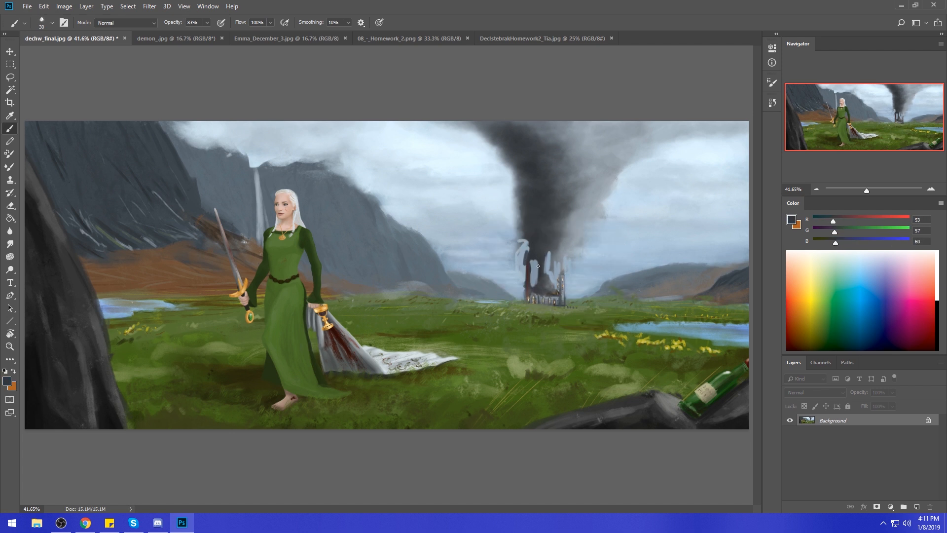
pyautogui.keyDown('alt'); pyautogui.click(567, 271); pyautogui.keyUp('alt')
pyautogui.keyDown('alt'); pyautogui.click(581, 286); pyautogui.keyUp('alt')
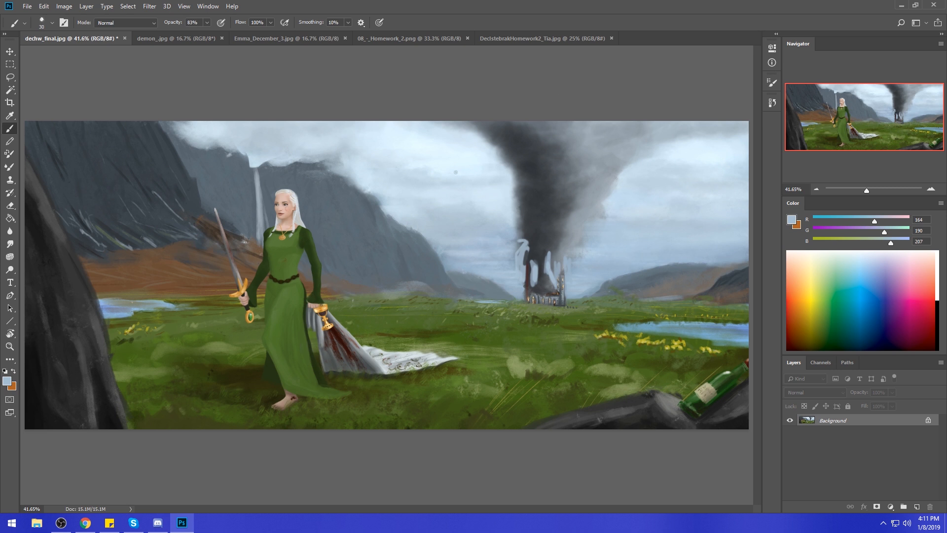
# - Switch to the soft round 100 px brush, enlarge it up to 2000 px, and paint sampled sky color along the smoke's edge
pyautogui.rightClick(571, 220)
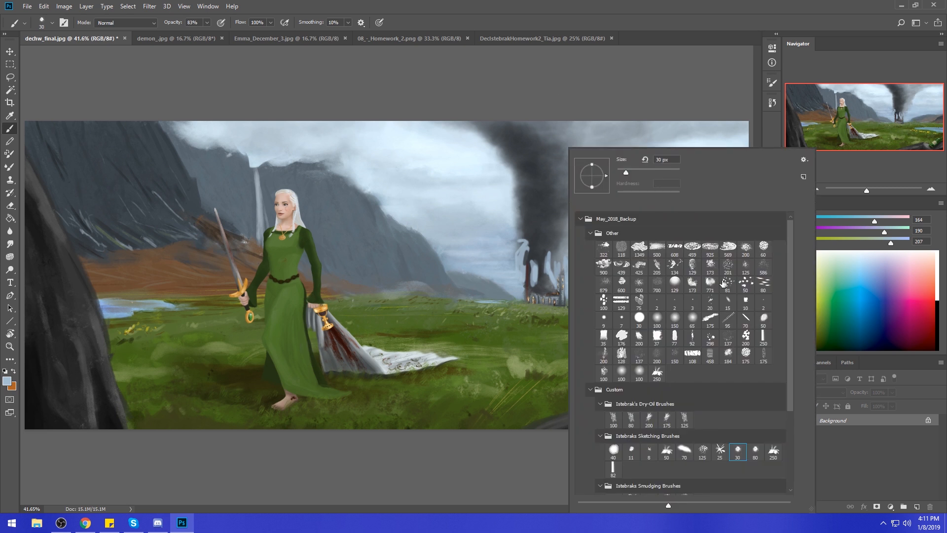
pyautogui.click(657, 320)
pyautogui.click(643, 101)
pyautogui.press(']')
pyautogui.press(']')
pyautogui.press(']')
pyautogui.press(']')
pyautogui.press(']')
pyautogui.press(']')
pyautogui.press(']')
pyautogui.press(']')
pyautogui.press(']')
pyautogui.press(']')
pyautogui.press(']')
pyautogui.press(']')
pyautogui.press(']')
pyautogui.press(']')
pyautogui.press(']')
pyautogui.press(']')
pyautogui.press(']')
pyautogui.press(']')
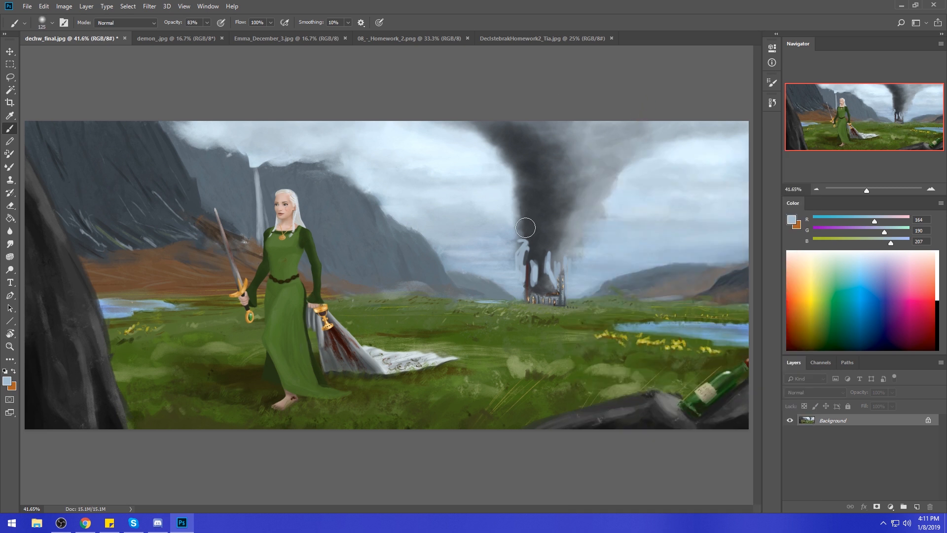
pyautogui.keyDown('alt'); pyautogui.click(497, 203); pyautogui.keyUp('alt')
pyautogui.moveTo(514, 224)
pyautogui.mouseDown()
pyautogui.moveTo(531, 267)
pyautogui.moveTo(516, 218)
pyautogui.moveTo(519, 264)
pyautogui.moveTo(484, 175)
pyautogui.moveTo(522, 264)
pyautogui.moveTo(502, 199)
pyautogui.moveTo(512, 237)
pyautogui.mouseUp()
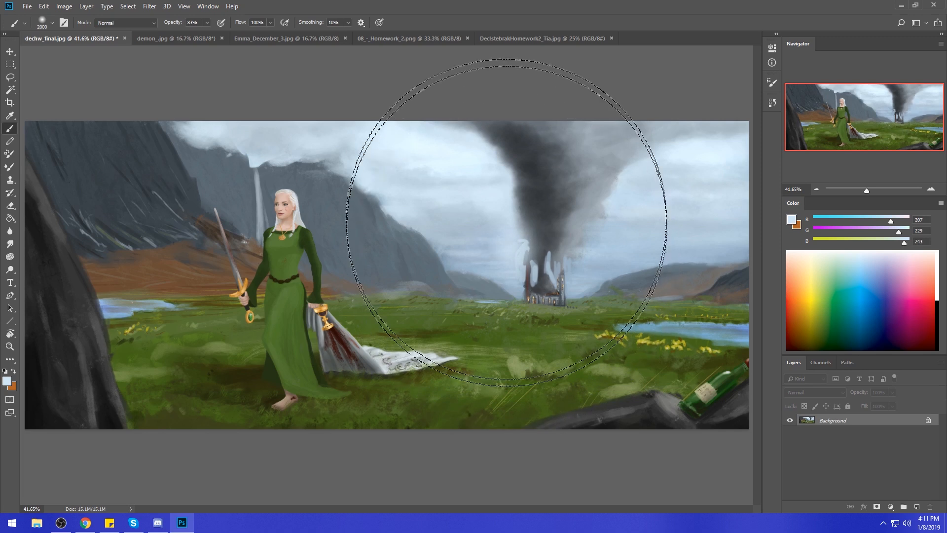
# - Fade the upper smoke column into the clouds with large soft strokes of sampled sky and grey colors
pyautogui.keyDown('alt'); pyautogui.click(667, 138); pyautogui.keyUp('alt')
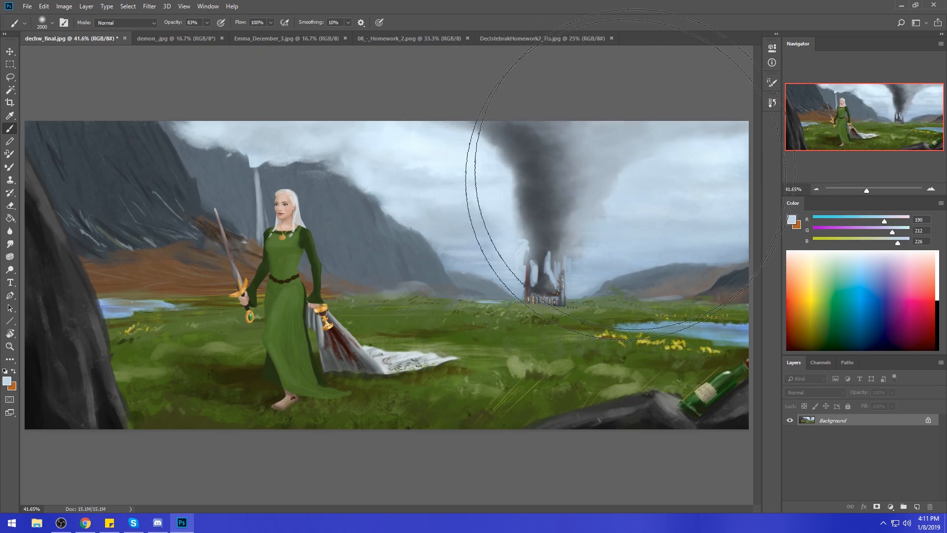
pyautogui.keyDown('alt'); pyautogui.click(556, 131); pyautogui.keyUp('alt')
pyautogui.moveTo(536, 138); pyautogui.dragTo(515, 134)
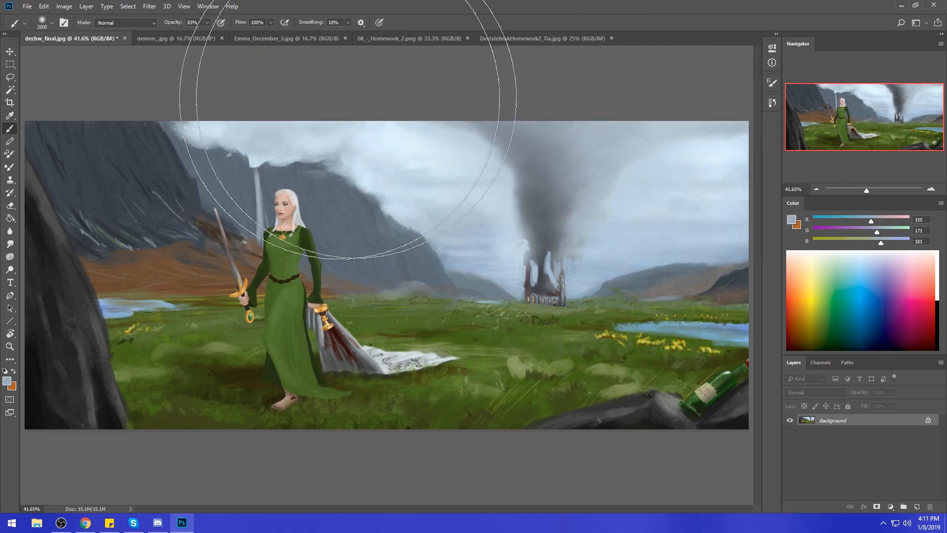
pyautogui.hotkey('ctrl', 'alt', 'z')
pyautogui.keyDown('alt'); pyautogui.click(470, 154); pyautogui.keyUp('alt')
pyautogui.moveTo(533, 102)
pyautogui.mouseDown()
pyautogui.moveTo(402, 104)
pyautogui.moveTo(557, 118)
pyautogui.mouseUp()
pyautogui.keyDown('alt'); pyautogui.click(481, 134); pyautogui.keyUp('alt')
pyautogui.keyDown('alt'); pyautogui.click(620, 186); pyautogui.keyUp('alt')
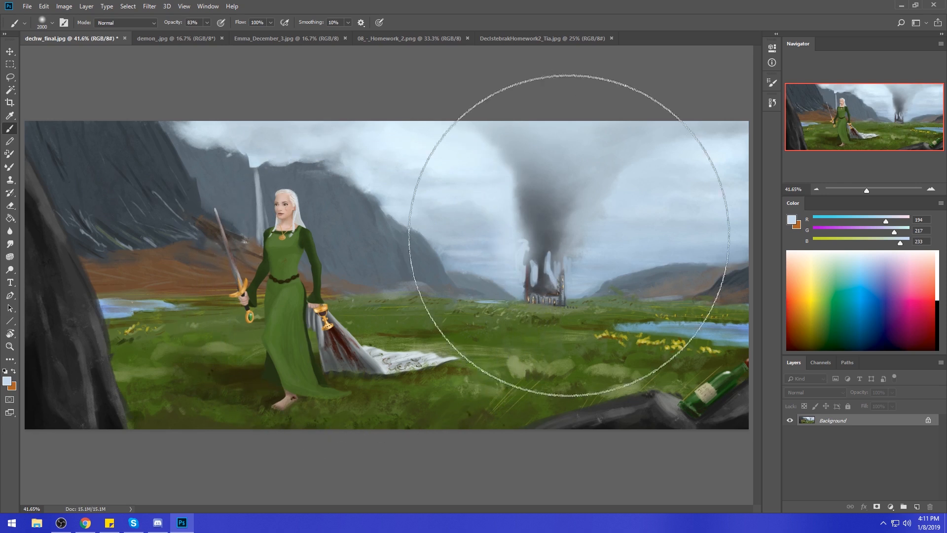
# - Open the painting in the Liquify filter and ready the Forward Warp tool over the woman's head
pyautogui.click(10, 79)
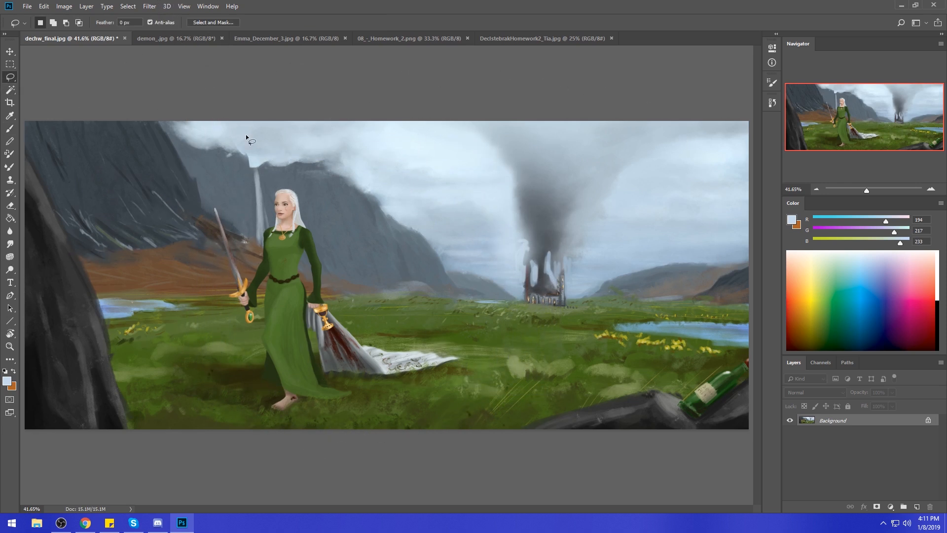
pyautogui.press('z')
pyautogui.moveTo(260, 185); pyautogui.dragTo(306, 233)
pyautogui.click(151, 10)
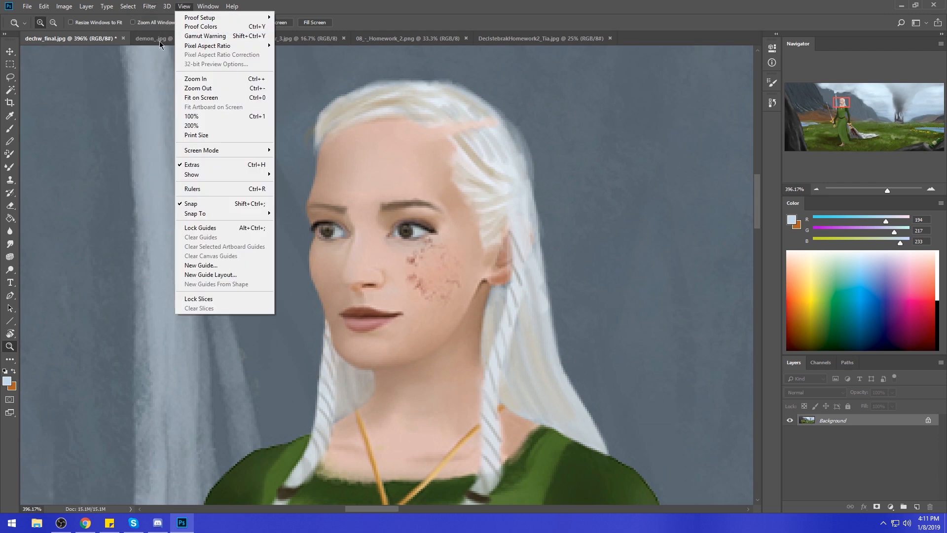
pyautogui.click(198, 85)
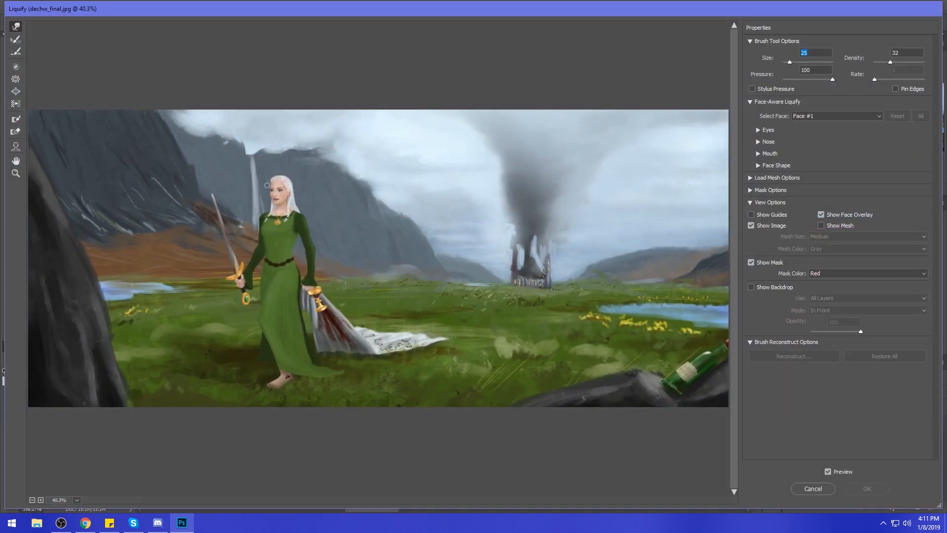
pyautogui.press('z')
pyautogui.moveTo(254, 171); pyautogui.dragTo(314, 223)
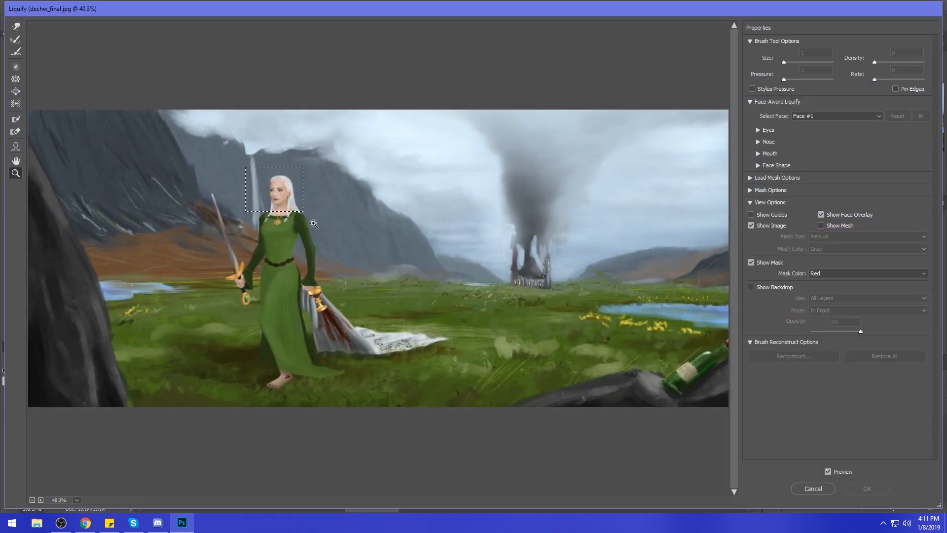
pyautogui.click(15, 31)
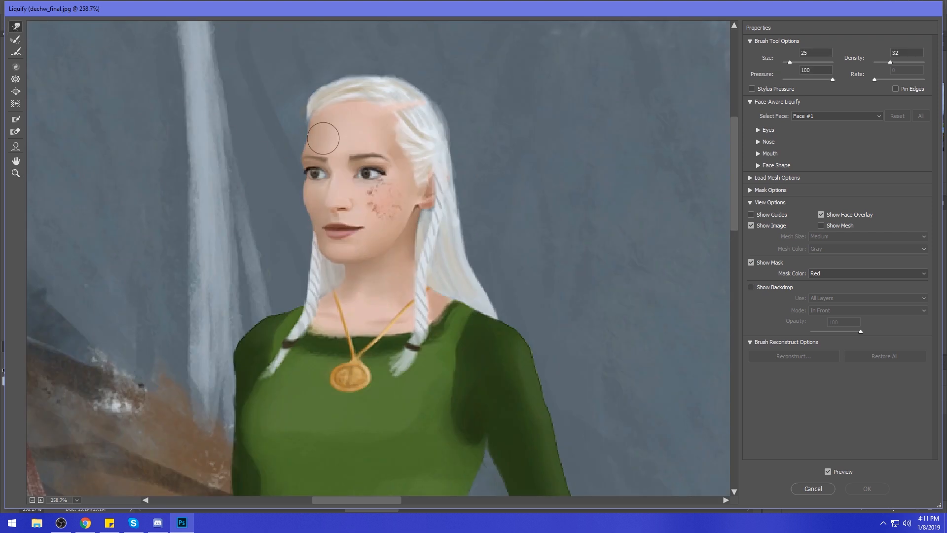
# - Warp the woman's far eyebrow upward and reshape her mouth so the corners turn down
pyautogui.press('[')
pyautogui.moveTo(329, 159); pyautogui.dragTo(310, 156)
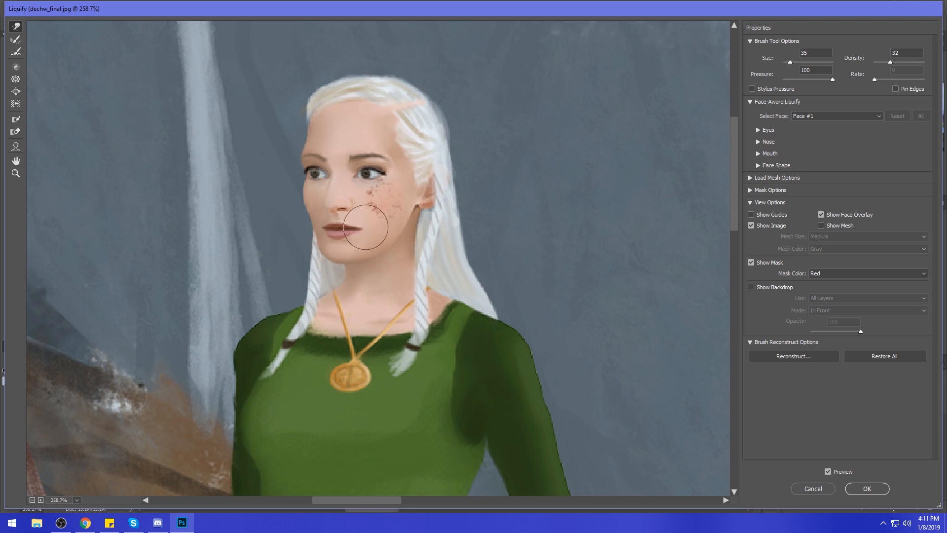
pyautogui.press('[')
pyautogui.press('[')
pyautogui.moveTo(321, 228); pyautogui.dragTo(371, 238)
pyautogui.press(']')
pyautogui.press(']')
pyautogui.press(']')
pyautogui.press(']')
pyautogui.press('[')
pyautogui.press('[')
pyautogui.press('[')
pyautogui.press('[')
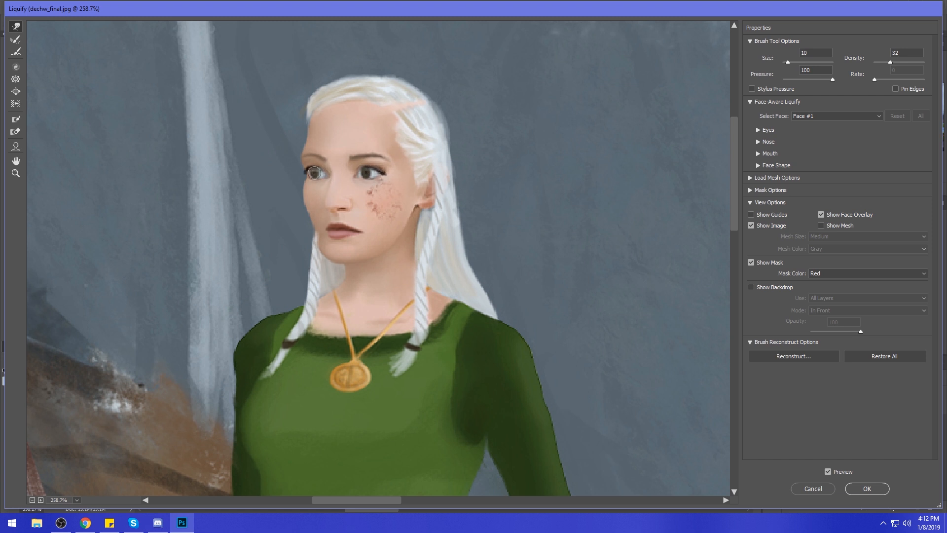
# - Raise and arch the woman's near eyebrow with larger Forward Warp strokes
pyautogui.press(']')
pyautogui.press(']')
pyautogui.press(']')
pyautogui.press(']')
pyautogui.press(']')
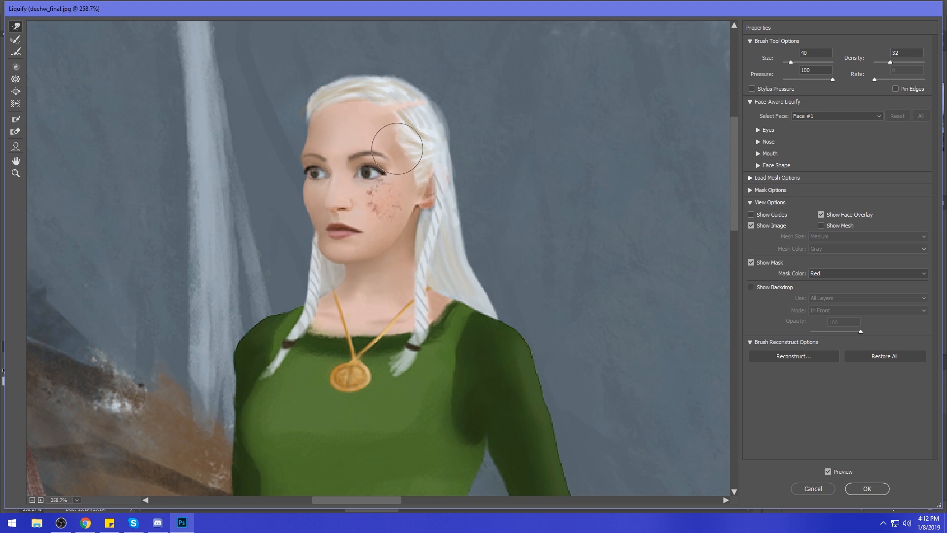
pyautogui.press('[')
pyautogui.press('[')
pyautogui.press(']')
pyautogui.press(']')
pyautogui.press(']')
pyautogui.press(']')
pyautogui.press('[')
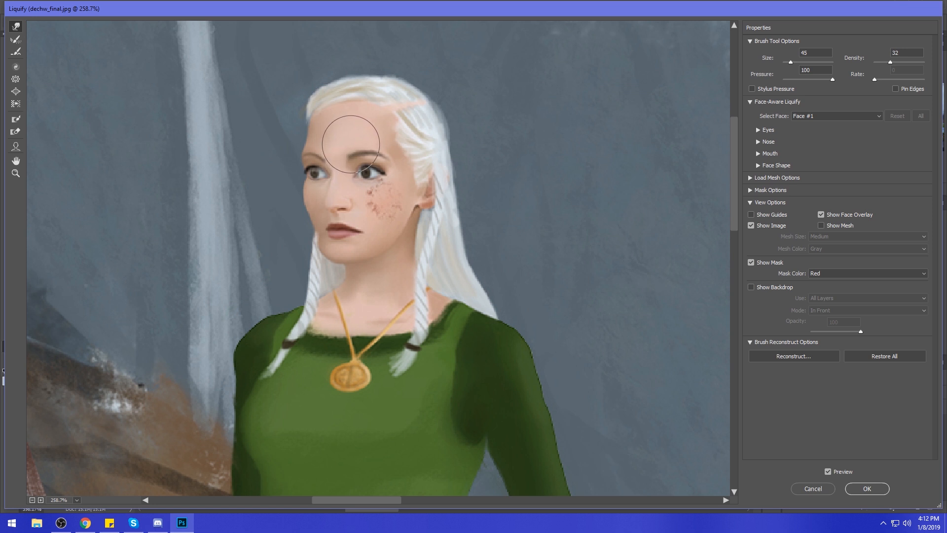
# - Refine the arch of the far eyebrow and narrow the lips with varied Forward Warp brush sizes
pyautogui.press('[')
pyautogui.press('[')
pyautogui.press('[')
pyautogui.press('[')
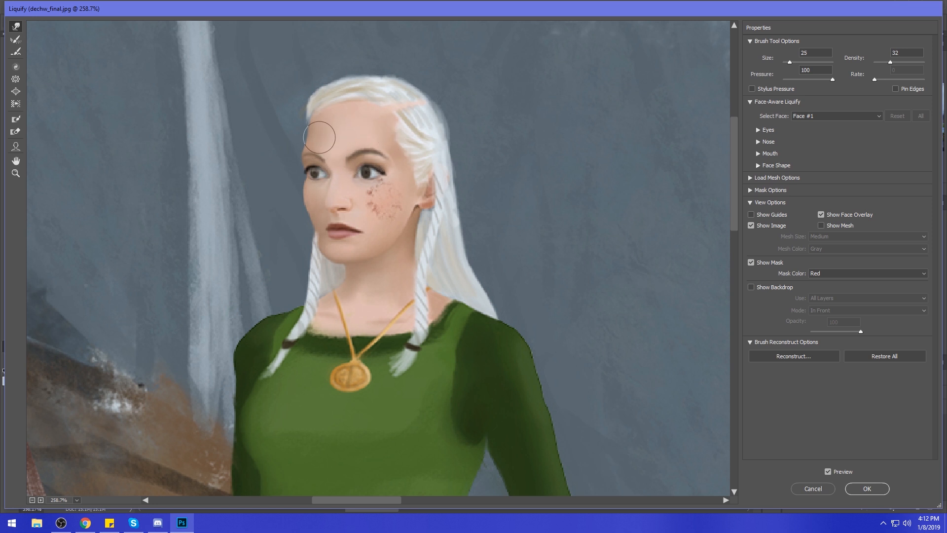
pyautogui.press('[')
pyautogui.press(']')
pyautogui.press(']')
pyautogui.press(']')
pyautogui.press(']')
pyautogui.press(']')
pyautogui.press(']')
pyautogui.press(']')
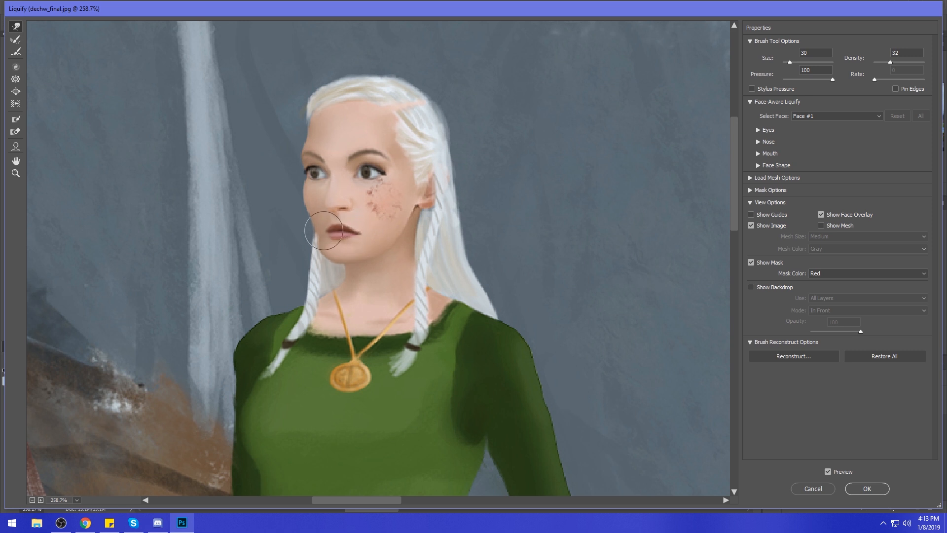
# - Finish the face adjustments, apply the Liquify filter, and toggle the edit to compare it with the original face
pyautogui.press('[')
pyautogui.press('[')
pyautogui.press(']')
pyautogui.press(']')
pyautogui.press(']')
pyautogui.click(866, 489)
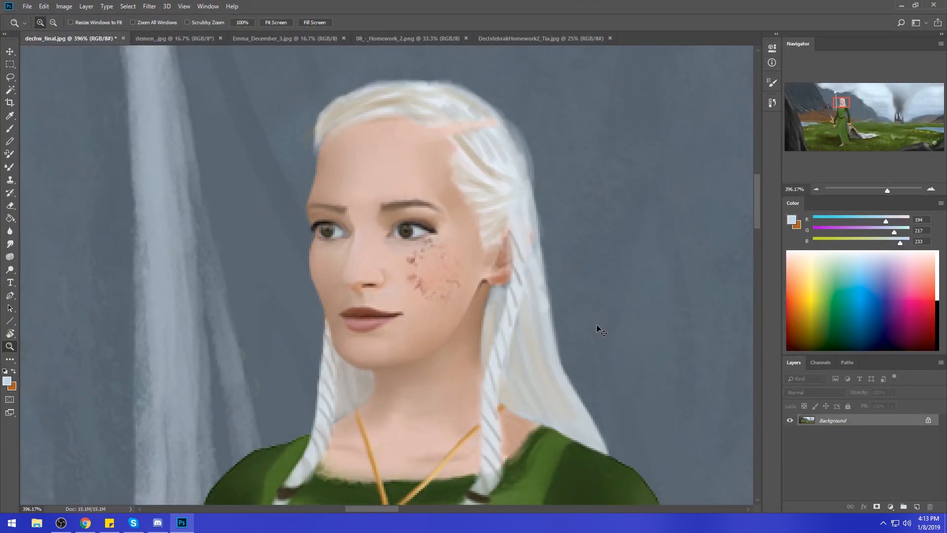
pyautogui.hotkey('ctrl', 'z')
pyautogui.hotkey('ctrl', '0')
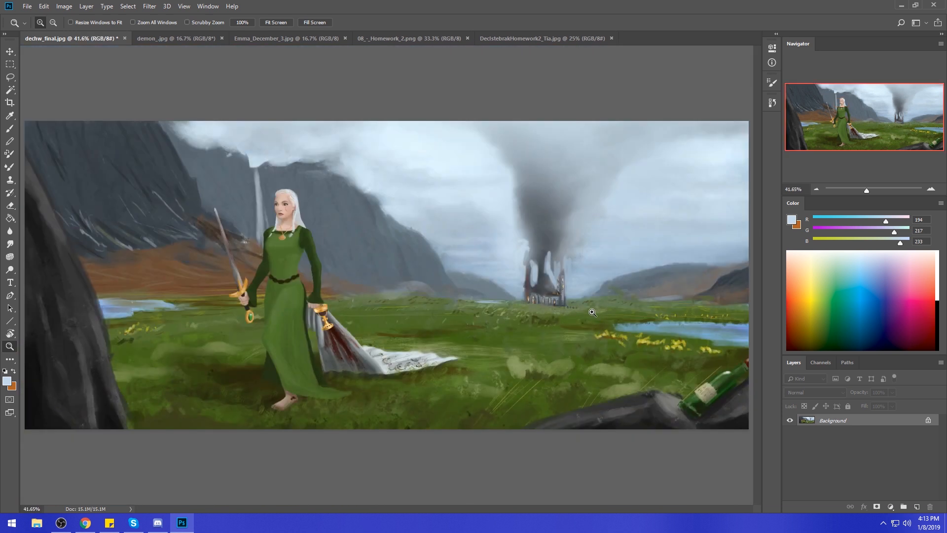
# - Select the mountain behind the woman with the Magic Wand, adding the slope and grass areas beside her
pyautogui.press('w')
pyautogui.click(351, 241)
pyautogui.keyDown('shift'); pyautogui.click(307, 262); pyautogui.keyUp('shift')
pyautogui.keyDown('shift'); pyautogui.click(326, 288); pyautogui.keyUp('shift')
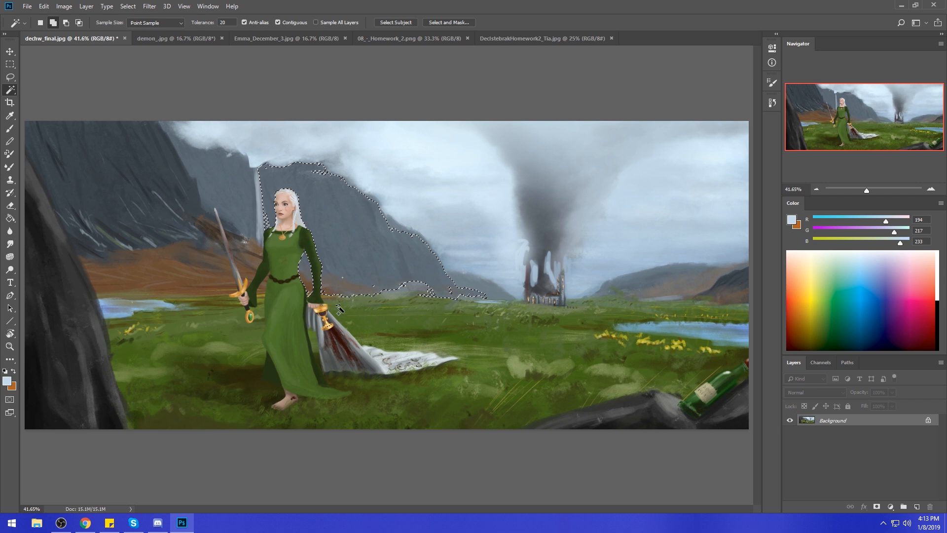
pyautogui.keyDown('shift'); pyautogui.click(378, 320); pyautogui.keyUp('shift')
# - Add the meadow, castle and smoke area to the selection with the Lasso, tracing along the bloodied train and the dress hem
pyautogui.press('l')
pyautogui.moveTo(355, 328); pyautogui.dragTo(369, 338)
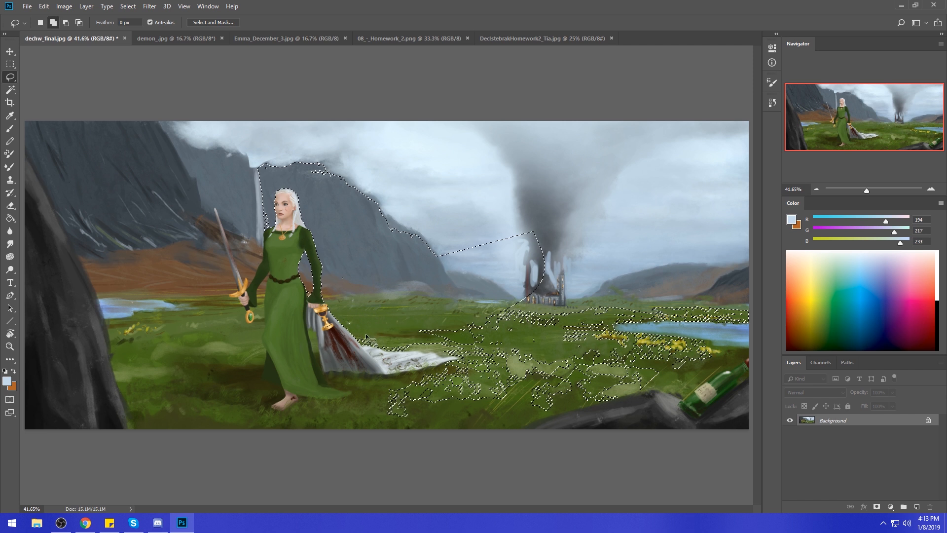
pyautogui.moveTo(437, 365)
pyautogui.mouseDown()
pyautogui.moveTo(388, 376)
pyautogui.moveTo(325, 374)
pyautogui.moveTo(328, 387)
pyautogui.moveTo(365, 393)
pyautogui.moveTo(298, 398)
pyautogui.moveTo(275, 439)
pyautogui.moveTo(599, 480)
pyautogui.moveTo(442, 146)
pyautogui.moveTo(414, 147)
pyautogui.mouseUp()
pyautogui.press('shift')
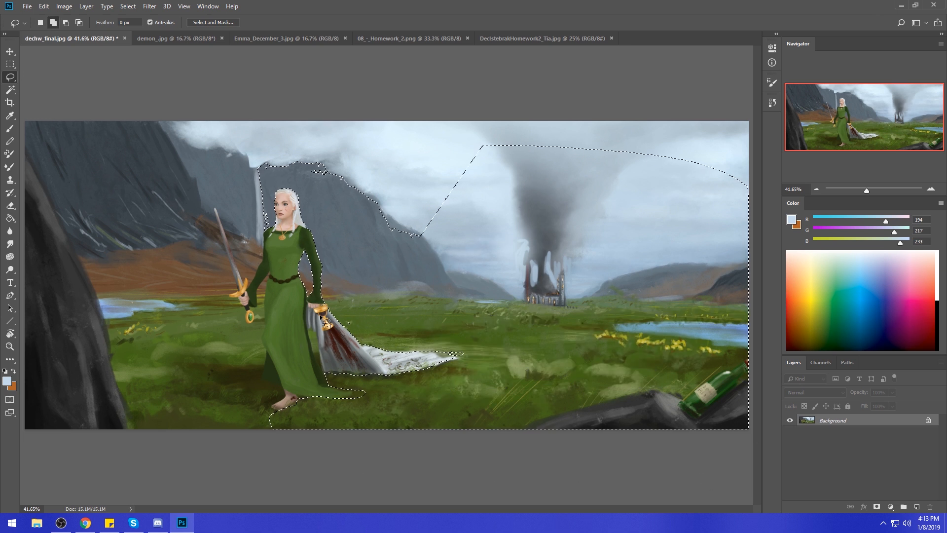
# - Extend the lasso selection along the front of the dress, around the feet and beside the sword arm
pyautogui.moveTo(309, 328); pyautogui.dragTo(325, 376)
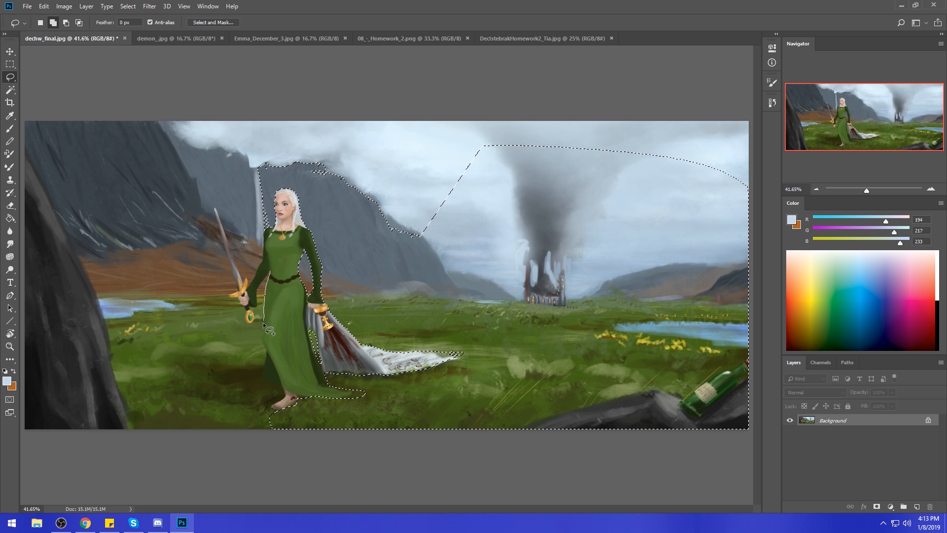
pyautogui.moveTo(266, 353); pyautogui.dragTo(262, 374)
pyautogui.moveTo(276, 433)
pyautogui.mouseDown()
pyautogui.moveTo(182, 431)
pyautogui.moveTo(151, 354)
pyautogui.moveTo(246, 327)
pyautogui.mouseUp()
pyautogui.moveTo(269, 282); pyautogui.dragTo(266, 277)
pyautogui.press('shift')
pyautogui.moveTo(237, 257); pyautogui.dragTo(255, 229)
pyautogui.moveTo(261, 265)
pyautogui.mouseDown()
pyautogui.moveTo(271, 251)
pyautogui.moveTo(269, 263)
pyautogui.mouseUp()
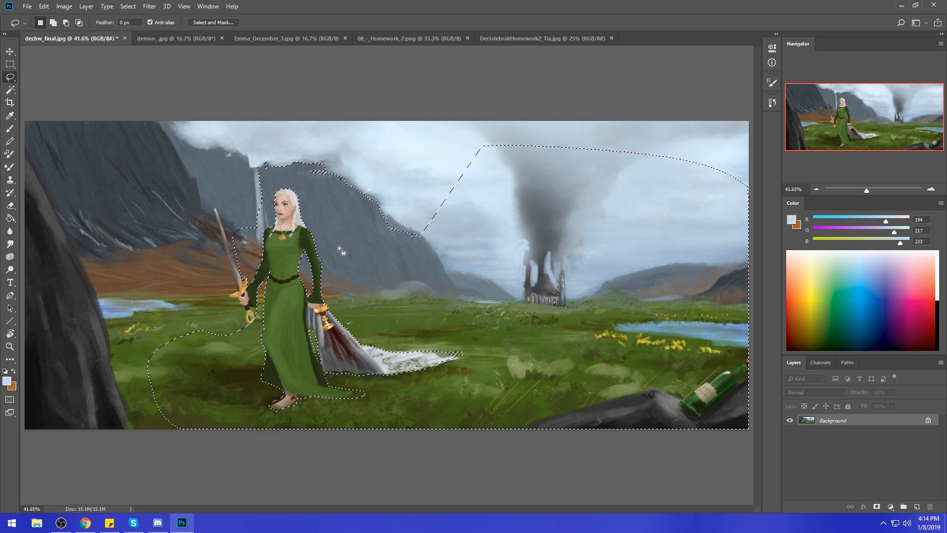
# - Add the sky, smoke and upper mountains above the woman to the selection with the Lasso
pyautogui.moveTo(319, 180)
pyautogui.mouseDown()
pyautogui.moveTo(524, 160)
pyautogui.moveTo(439, 244)
pyautogui.mouseUp()
pyautogui.moveTo(405, 168)
pyautogui.mouseDown()
pyautogui.moveTo(458, 236)
pyautogui.moveTo(456, 202)
pyautogui.mouseUp()
pyautogui.moveTo(511, 104)
pyautogui.mouseDown()
pyautogui.moveTo(740, 217)
pyautogui.moveTo(486, 69)
pyautogui.mouseUp()
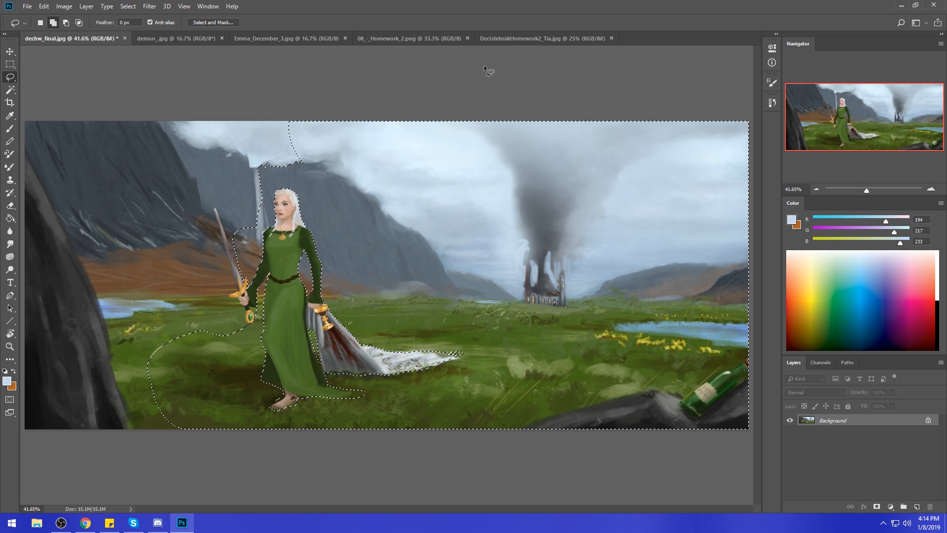
pyautogui.moveTo(267, 132); pyautogui.dragTo(402, 79)
pyautogui.press('shift')
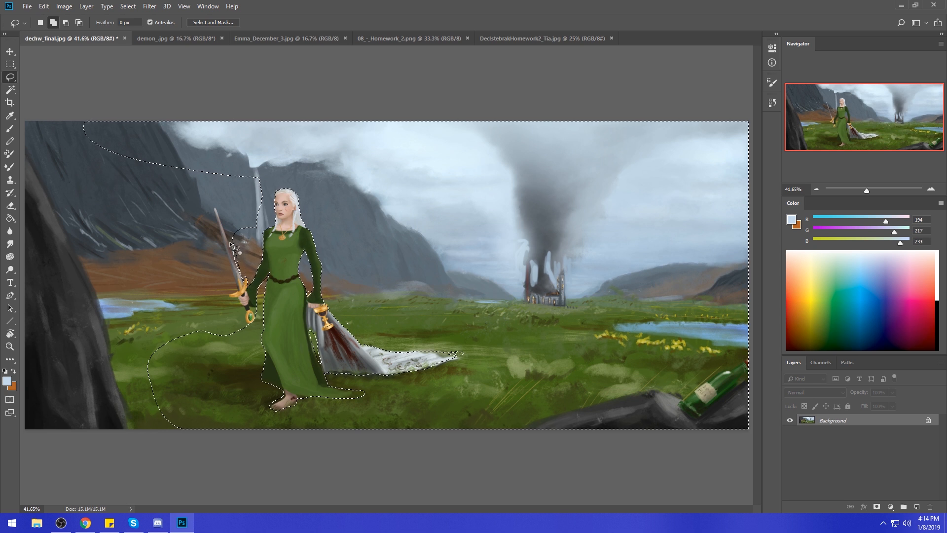
pyautogui.moveTo(266, 163); pyautogui.dragTo(266, 165)
# - Switch to the Polygonal Lasso and add the background around the sword and its hilt to the selection
pyautogui.rightClick(11, 78)
pyautogui.click(40, 86)
pyautogui.press('shift')
pyautogui.click(214, 209)
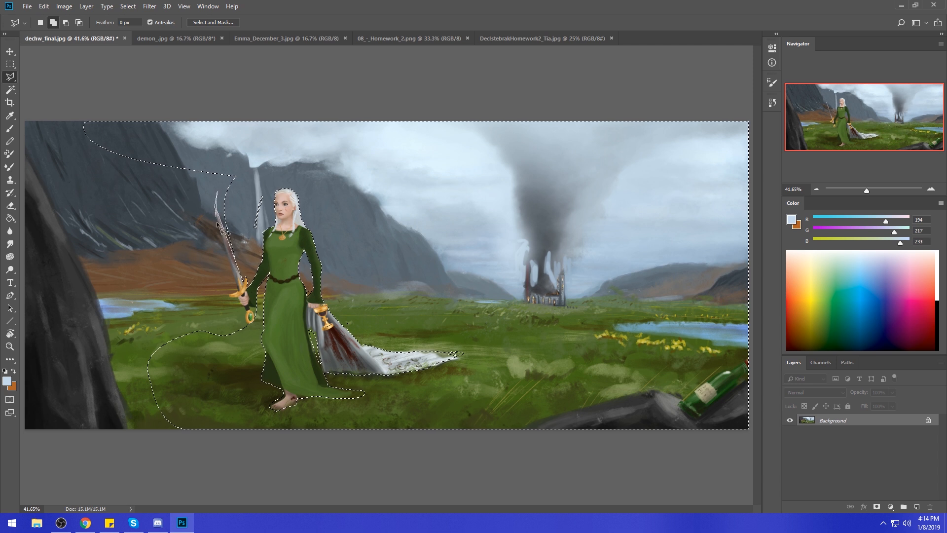
pyautogui.click(249, 324)
pyautogui.click(217, 353)
pyautogui.click(174, 342)
pyautogui.click(149, 298)
pyautogui.click(140, 228)
pyautogui.click(227, 153)
pyautogui.click(243, 167)
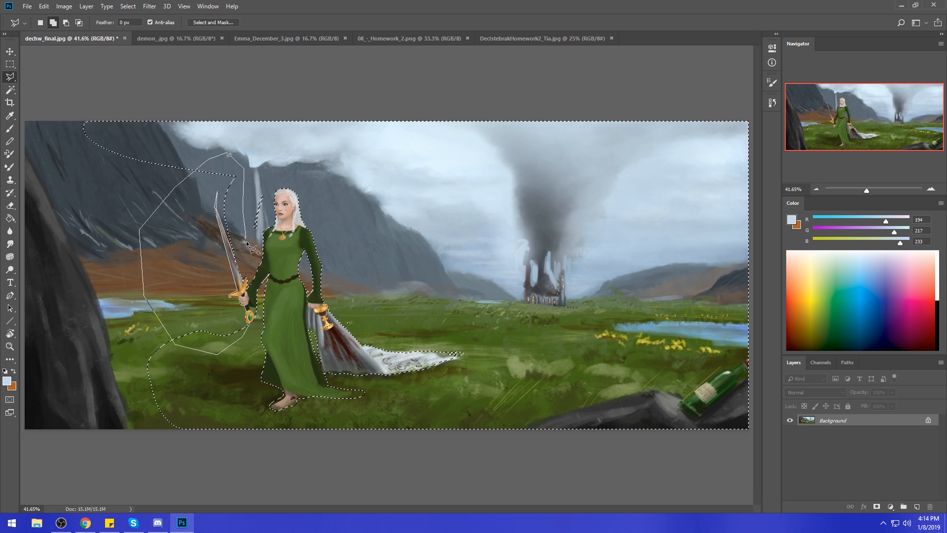
pyautogui.click(245, 281)
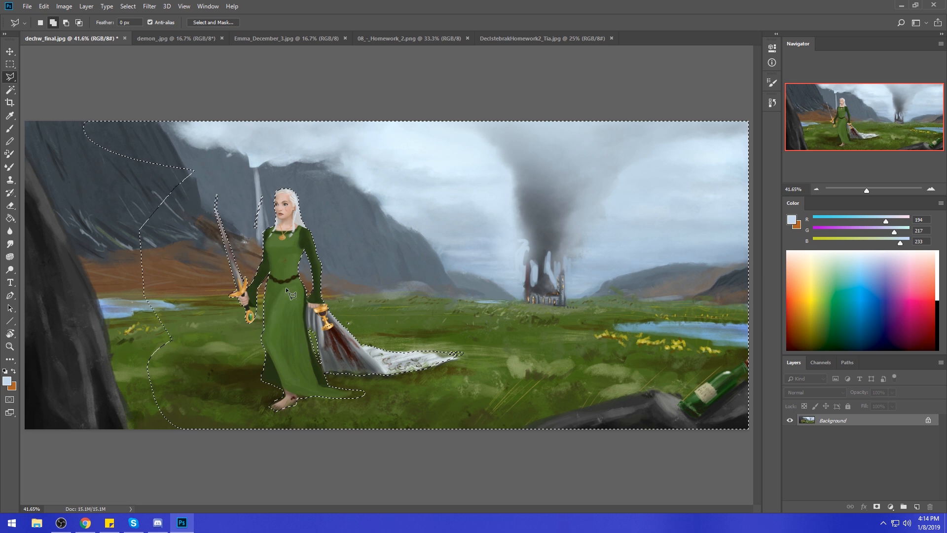
# - Clean up the selection edge along the sword blade and add the missed waterfall patch beside the woman's head
pyautogui.click(221, 211)
pyautogui.click(262, 187)
pyautogui.click(254, 236)
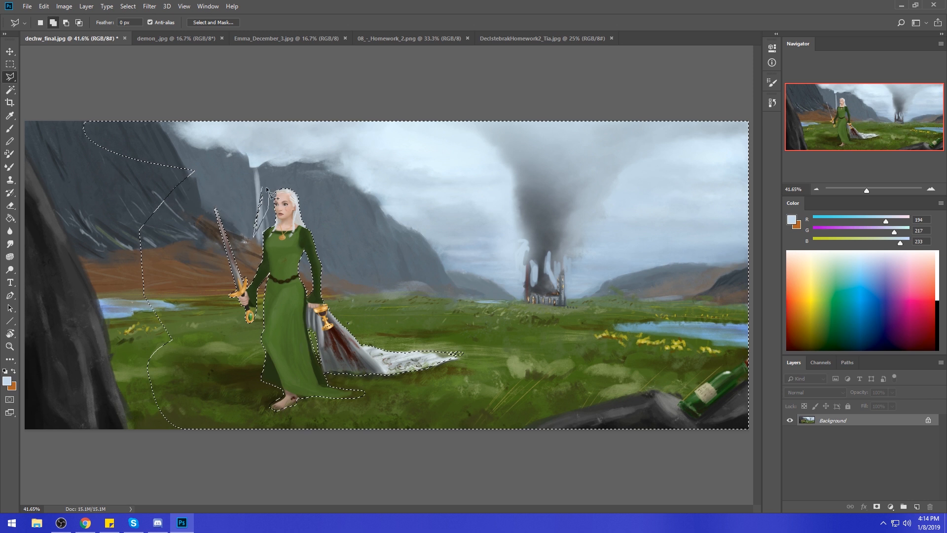
pyautogui.click(246, 214)
pyautogui.click(250, 236)
pyautogui.click(262, 188)
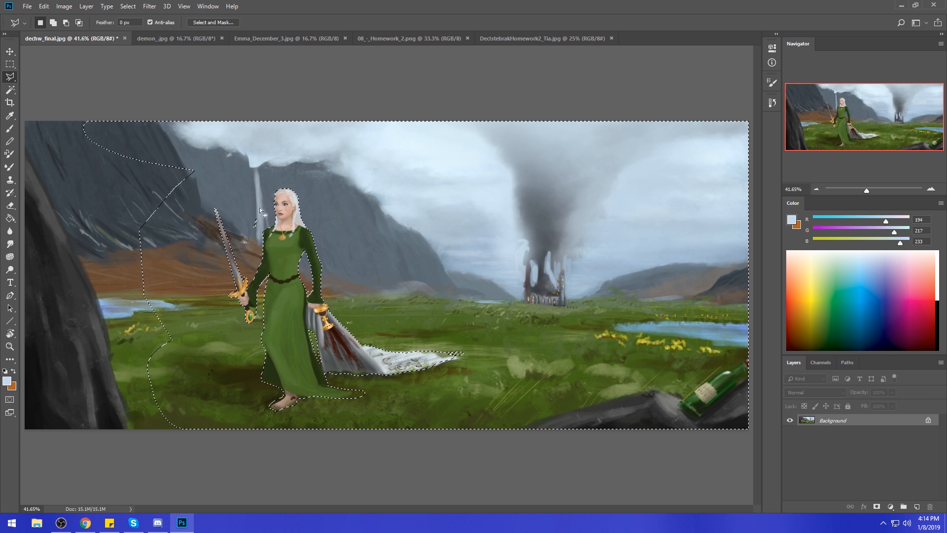
# - Add the remaining cliffs, foreground rock and grass behind the sword side to the selection with the Polygonal Lasso
pyautogui.click(211, 388)
pyautogui.click(196, 436)
pyautogui.click(119, 443)
pyautogui.click(21, 437)
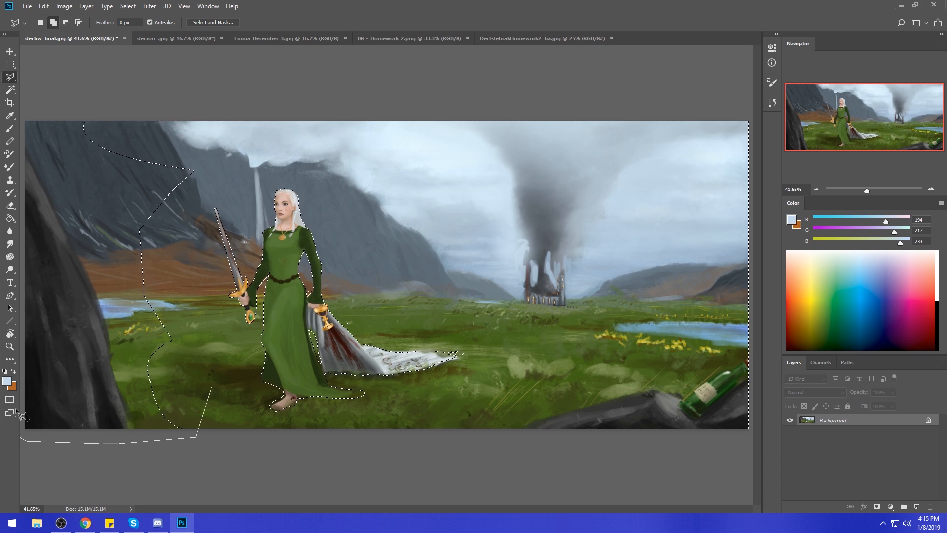
pyautogui.click(25, 103)
pyautogui.click(118, 95)
pyautogui.click(193, 108)
pyautogui.click(214, 148)
pyautogui.click(190, 182)
pyautogui.click(215, 367)
pyautogui.click(213, 390)
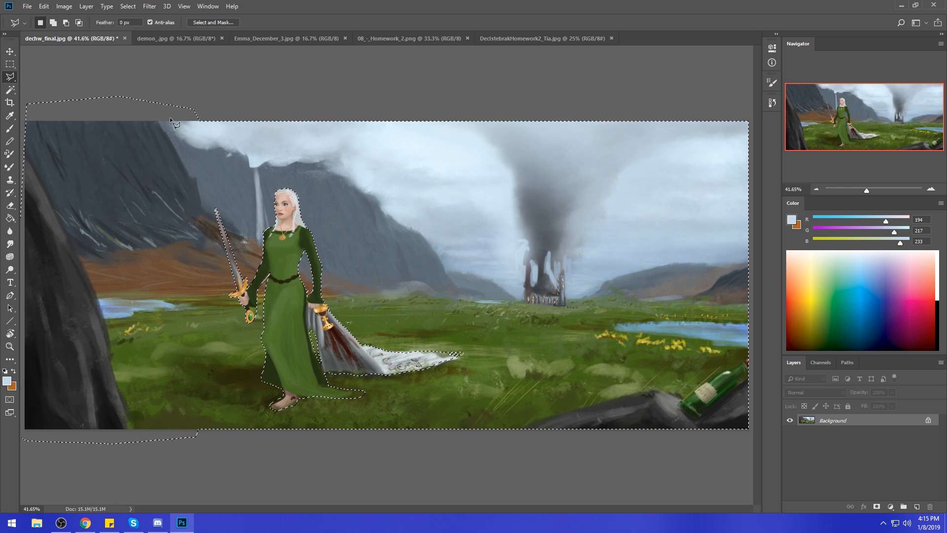
# - Create a new layer and fill the selected surroundings with the light blue foreground color
pyautogui.hotkey('ctrl', 'shift', 'i')
pyautogui.click(917, 507)
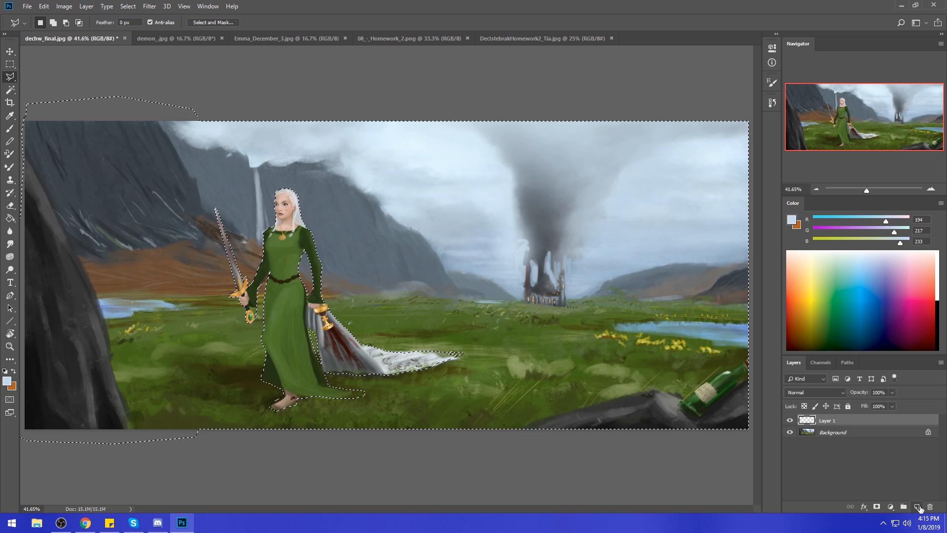
pyautogui.press('g')
pyautogui.click(511, 269)
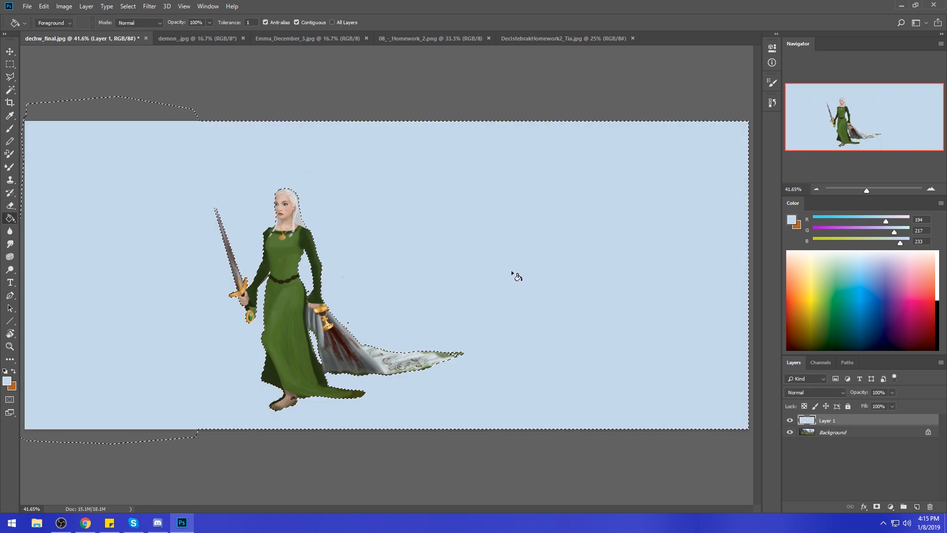
# - Hide the light blue fill layer, make the Background layer active and clear the selection
pyautogui.press('m')
pyautogui.rightClick(455, 249)
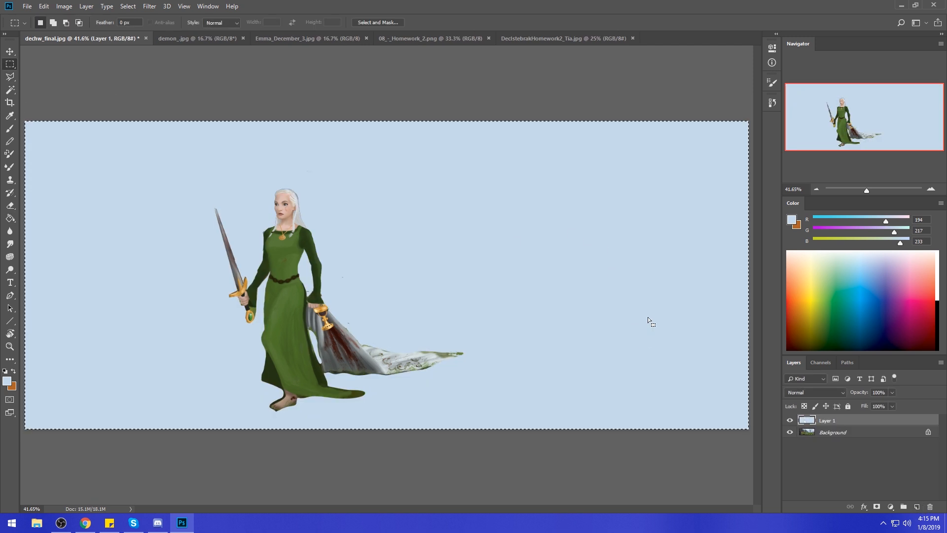
pyautogui.press('v')
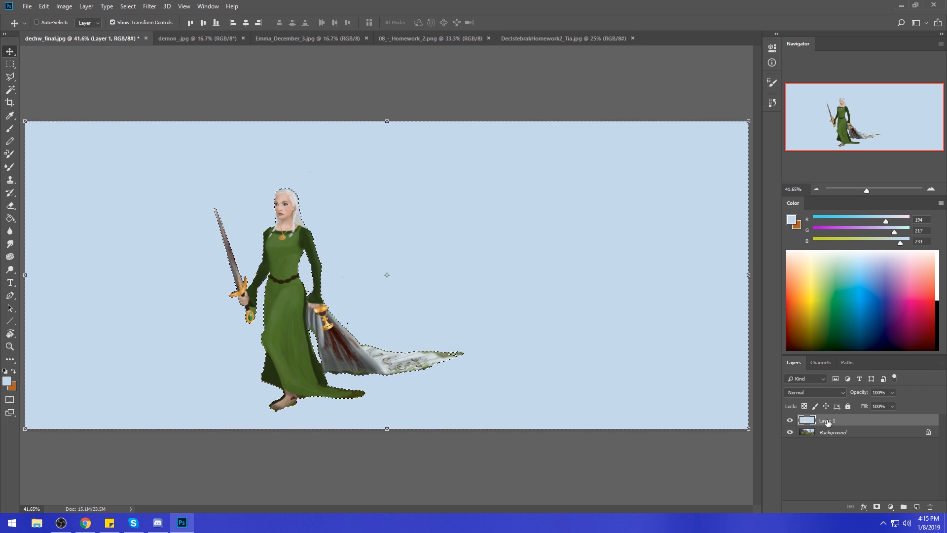
pyautogui.click(790, 420)
pyautogui.click(833, 432)
pyautogui.press('m')
pyautogui.rightClick(409, 228)
pyautogui.click(416, 242)
# - Choose the soft round 100 px brush and set the foreground color to dark blue-grey #33414b
pyautogui.press('b')
pyautogui.rightClick(403, 258)
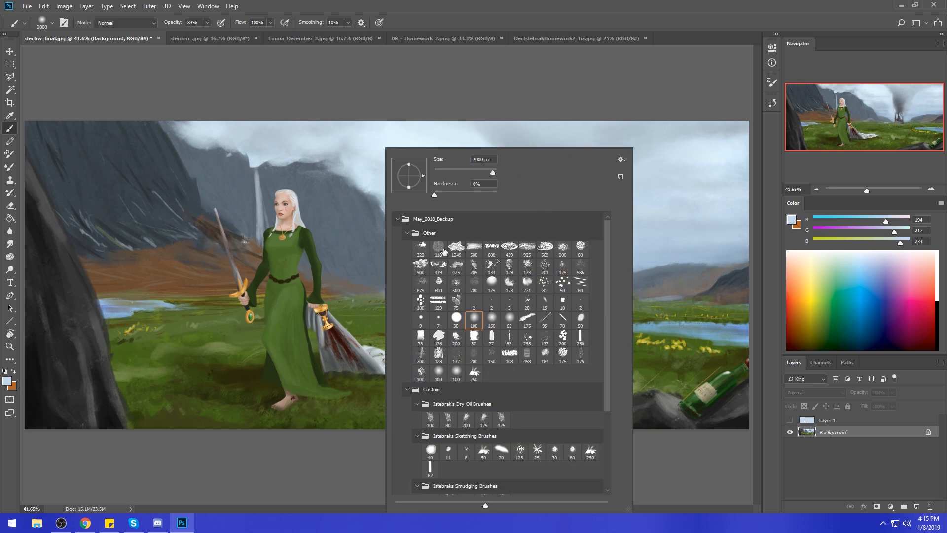
pyautogui.click(791, 220)
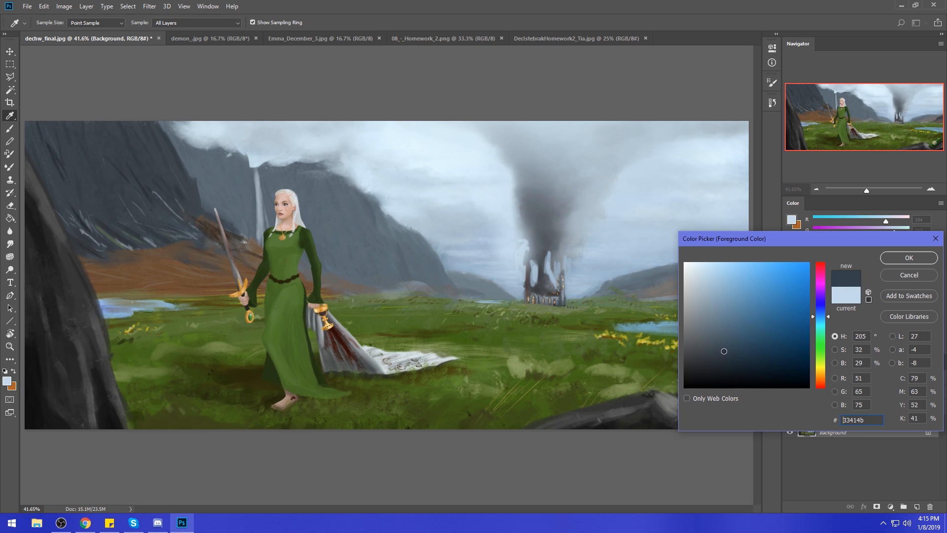
pyautogui.click(905, 262)
pyautogui.press('b')
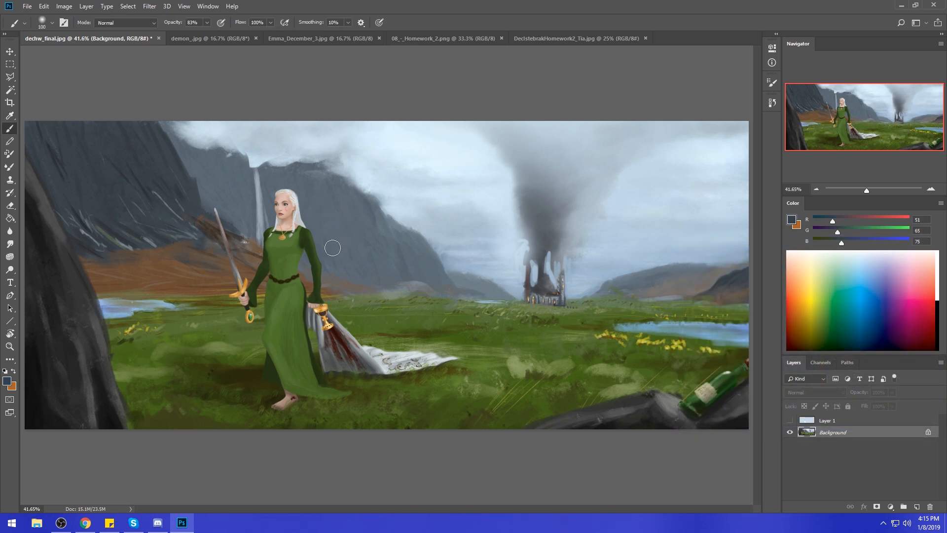
# - Enlarge the soft round brush to 3000 px for broad shading
pyautogui.press(']')
pyautogui.press(']')
pyautogui.press(']')
pyautogui.press(']')
pyautogui.press(']')
pyautogui.press(']')
pyautogui.press(']')
pyautogui.press(']')
pyautogui.press(']')
pyautogui.press(']')
pyautogui.press(']')
pyautogui.press(']')
pyautogui.press(']')
pyautogui.press(']')
pyautogui.press(']')
pyautogui.press(']')
pyautogui.press(']')
pyautogui.press(']')
pyautogui.press(']')
pyautogui.press(']')
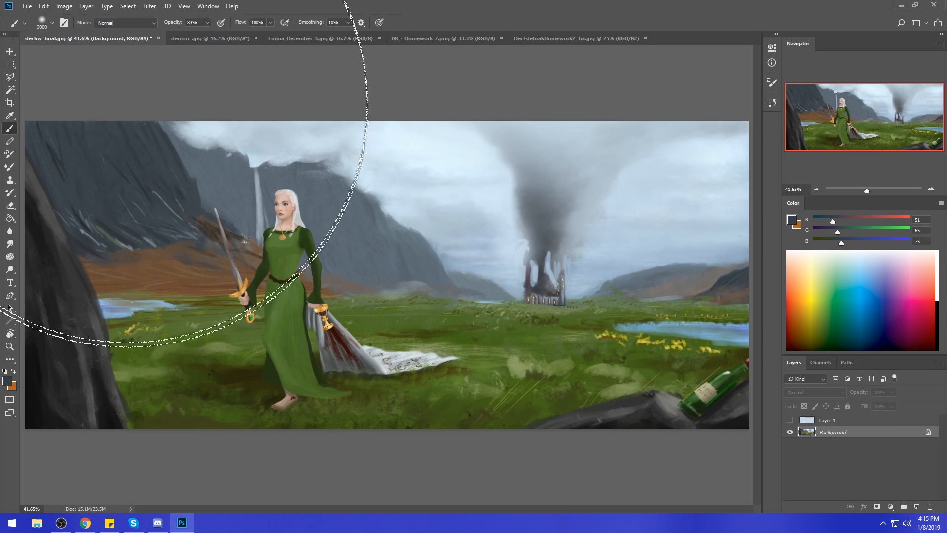
# - Set the brush's blending mode to Darken for toning the woman and invert the selection to the surroundings
pyautogui.click(139, 23)
pyautogui.click(118, 62)
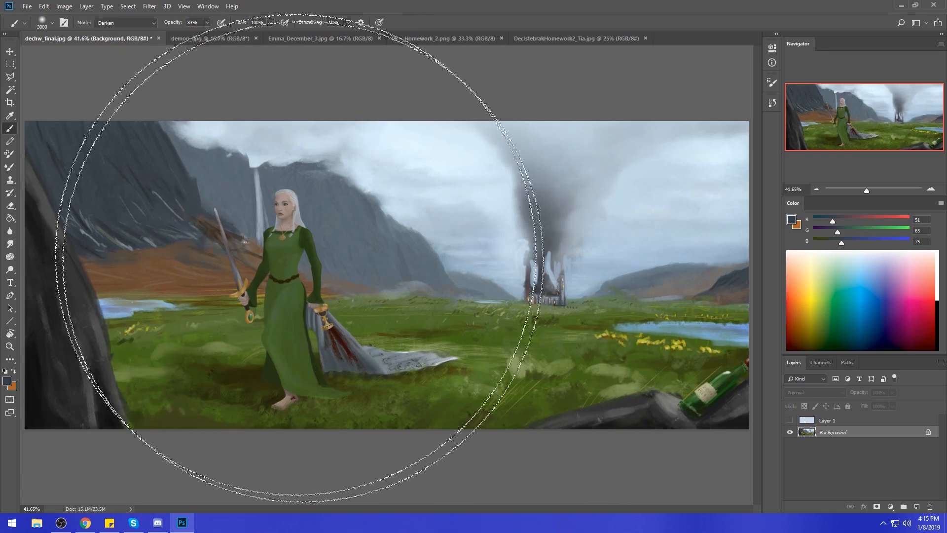
pyautogui.press('m')
pyautogui.rightClick(367, 302)
pyautogui.click(390, 315)
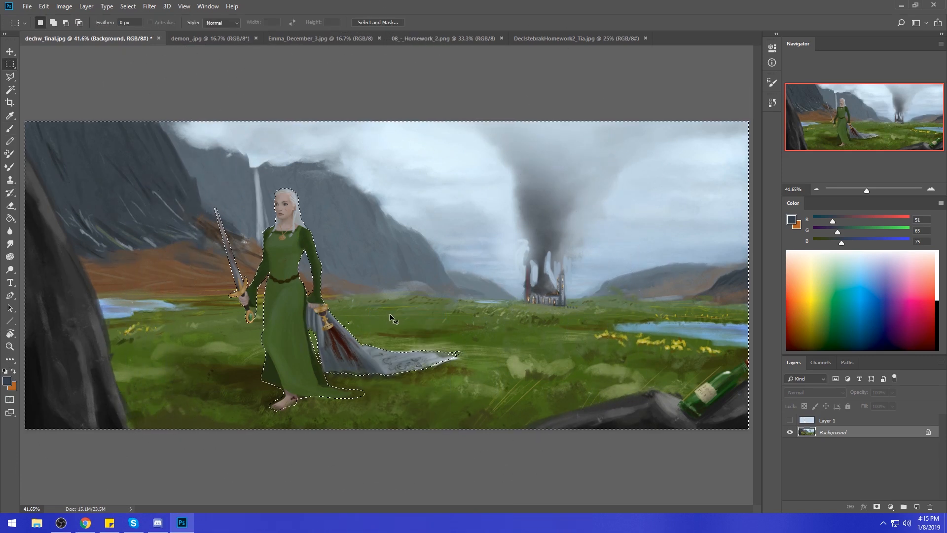
# - Try to brighten the surroundings with the brush in Lighten mode, using pale blue sampled from the sky
pyautogui.press('b')
pyautogui.keyDown('alt'); pyautogui.click(454, 153); pyautogui.keyUp('alt')
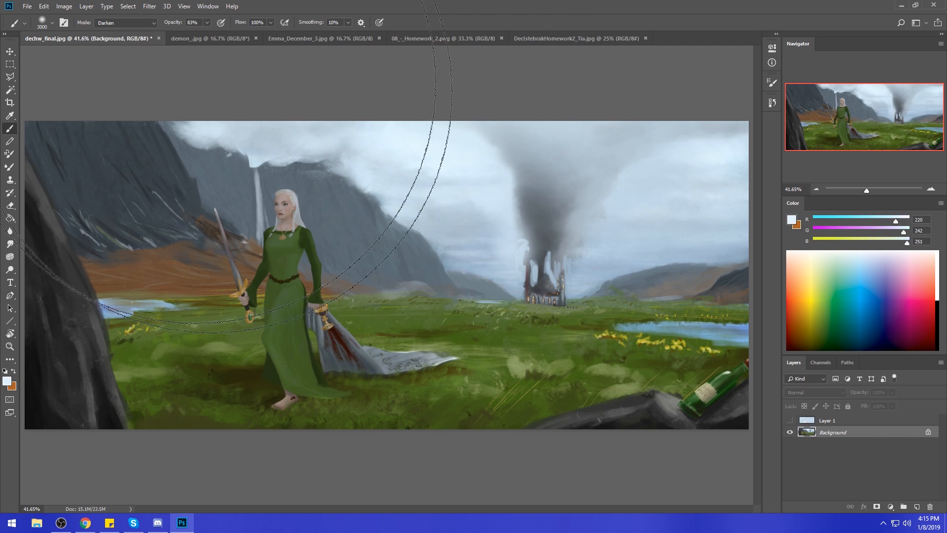
pyautogui.click(139, 25)
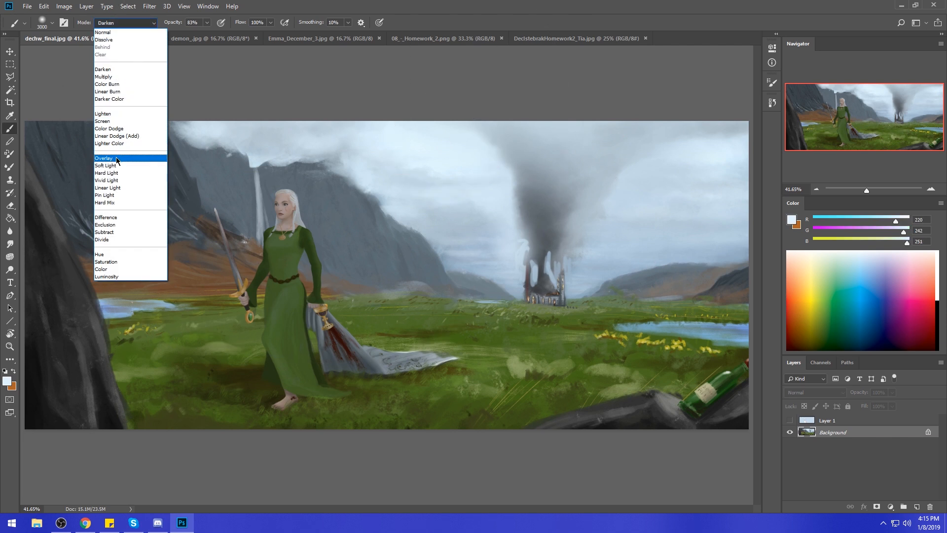
pyautogui.click(103, 113)
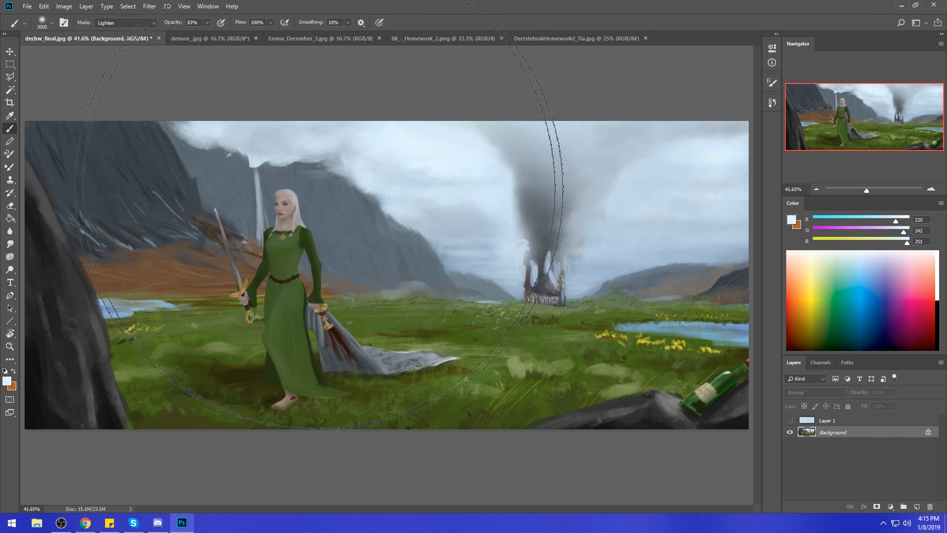
pyautogui.click(444, 195)
pyautogui.hotkey('ctrl', 'z')
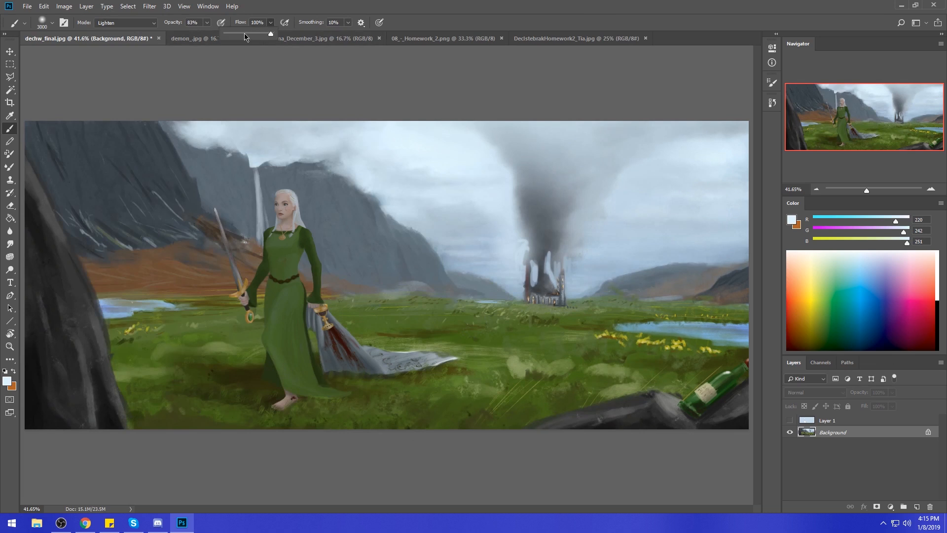
# - Lower the brush opacity to 22% and its size to 1300 px, undoing the trial lightening strokes around the woman
pyautogui.moveTo(180, 35); pyautogui.dragTo(178, 35)
pyautogui.click(424, 217)
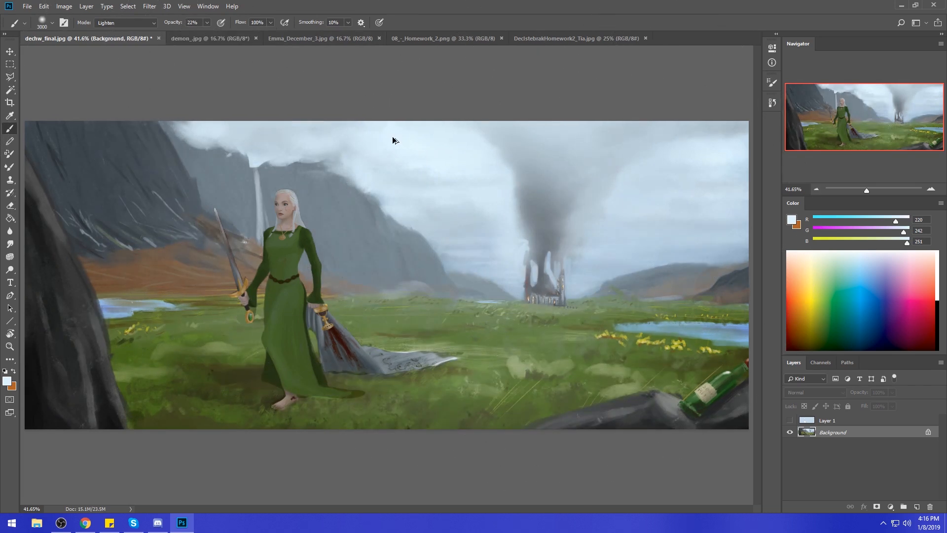
pyautogui.hotkey('ctrl', 'z')
pyautogui.press('[')
pyautogui.press('[')
pyautogui.press('[')
pyautogui.press('[')
pyautogui.press('[')
pyautogui.press('[')
pyautogui.press('[')
pyautogui.press('[')
pyautogui.press('[')
pyautogui.press('[')
pyautogui.press('[')
pyautogui.press('[')
pyautogui.press('[')
pyautogui.press('[')
pyautogui.press('[')
pyautogui.press('[')
pyautogui.press('[')
pyautogui.click(272, 183)
pyautogui.hotkey('ctrl', 'alt', 'z')
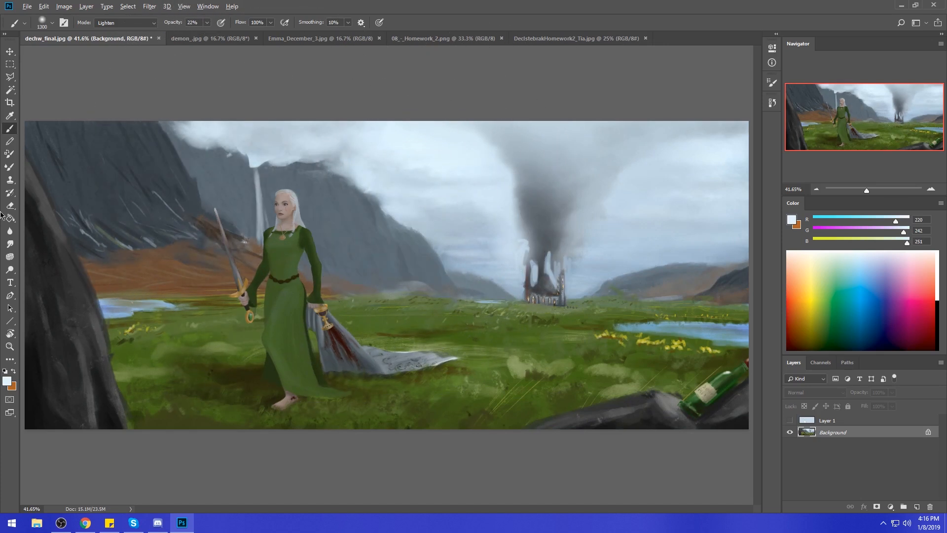
# - Choose the Dodge tool, set its brush size to 2300 px and undo the trial stroke across the sky
pyautogui.click(11, 270)
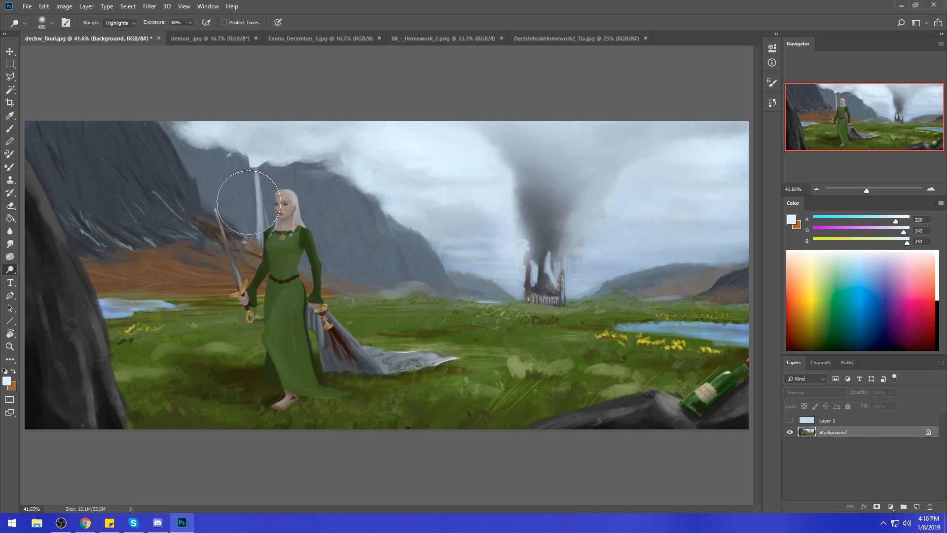
pyautogui.press(']')
pyautogui.press(']')
pyautogui.press(']')
pyautogui.press(']')
pyautogui.press(']')
pyautogui.press(']')
pyautogui.press(']')
pyautogui.press(']')
pyautogui.press(']')
pyautogui.press(']')
pyautogui.press(']')
pyautogui.press(']')
pyautogui.press(']')
pyautogui.press(']')
pyautogui.press(']')
pyautogui.press(']')
pyautogui.press(']')
pyautogui.press(']')
pyautogui.press(']')
pyautogui.press(']')
pyautogui.moveTo(332, 211); pyautogui.dragTo(491, 198)
pyautogui.press('[')
pyautogui.press('[')
pyautogui.press('[')
pyautogui.hotkey('ctrl', 'alt', 'z')
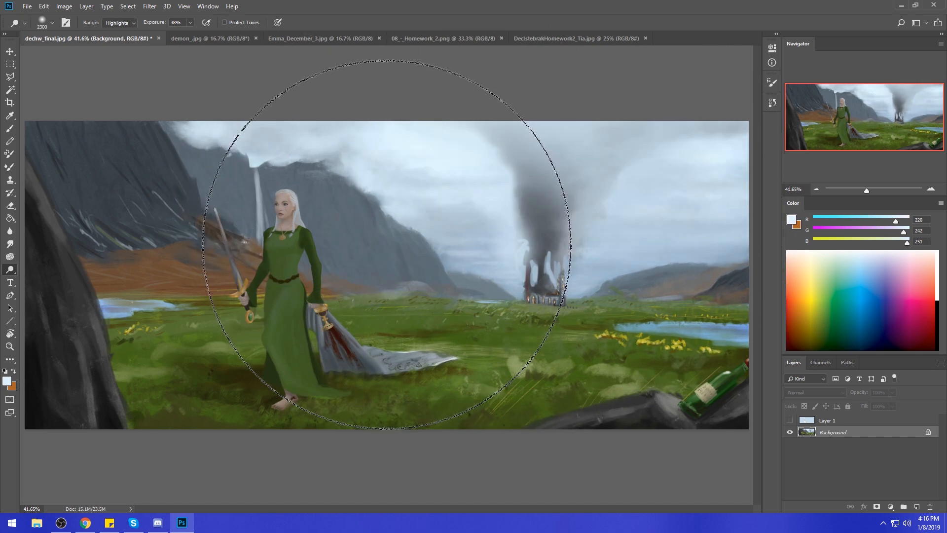
# - Dodge the highlights in the clouds and waterfall behind the woman, undoing the excess stroke toward the castle
pyautogui.click(264, 144)
pyautogui.moveTo(241, 154); pyautogui.dragTo(292, 179)
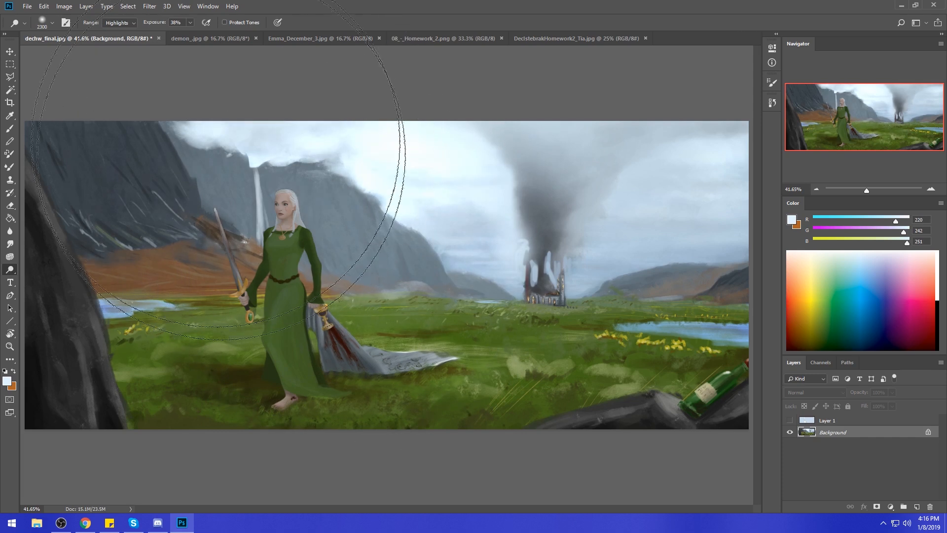
pyautogui.moveTo(222, 133); pyautogui.dragTo(318, 192)
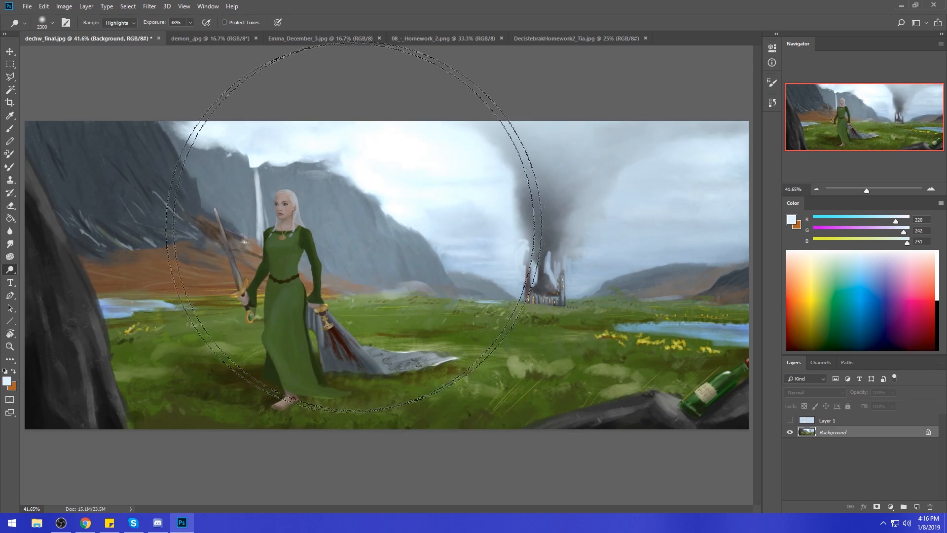
pyautogui.moveTo(375, 265); pyautogui.dragTo(463, 263)
pyautogui.hotkey('ctrl', 'alt', 'z')
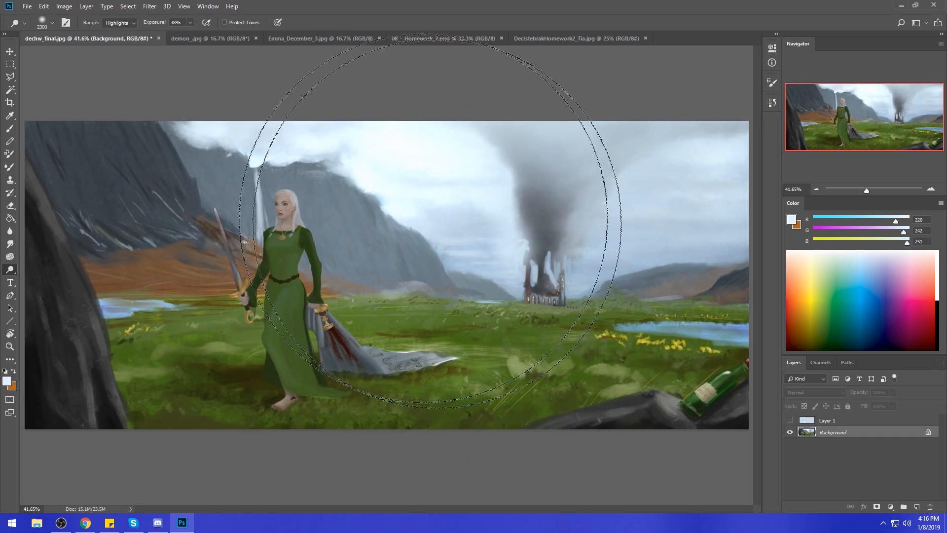
# - Set the Dodge range to Midtones and its brush to 1000 px, and lighten the mountains behind the woman
pyautogui.click(120, 41)
pyautogui.press('[')
pyautogui.press('[')
pyautogui.press('[')
pyautogui.press('[')
pyautogui.press('[')
pyautogui.press('[')
pyautogui.press('[')
pyautogui.press('[')
pyautogui.press('[')
pyautogui.press('[')
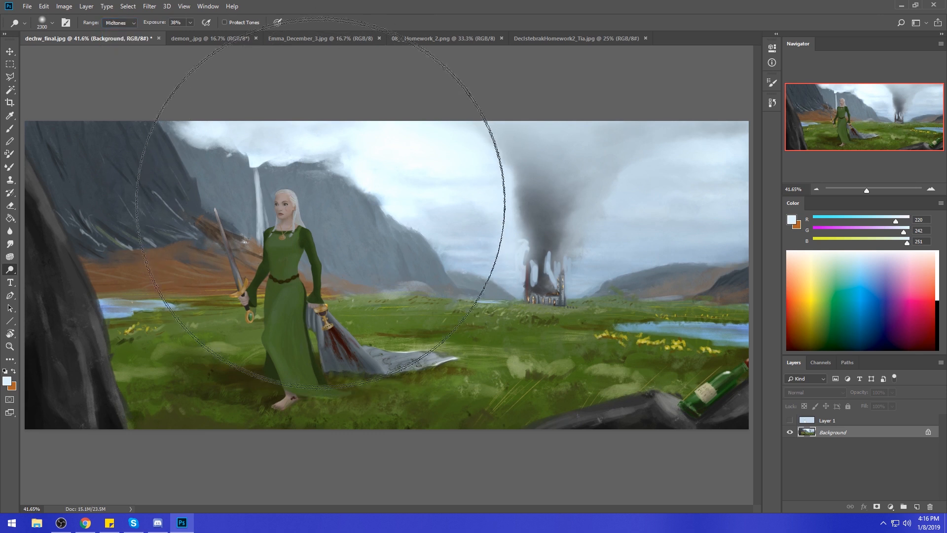
pyautogui.press('[')
pyautogui.press('[')
pyautogui.press('[')
pyautogui.moveTo(302, 215); pyautogui.dragTo(435, 290)
pyautogui.moveTo(323, 200); pyautogui.dragTo(454, 269)
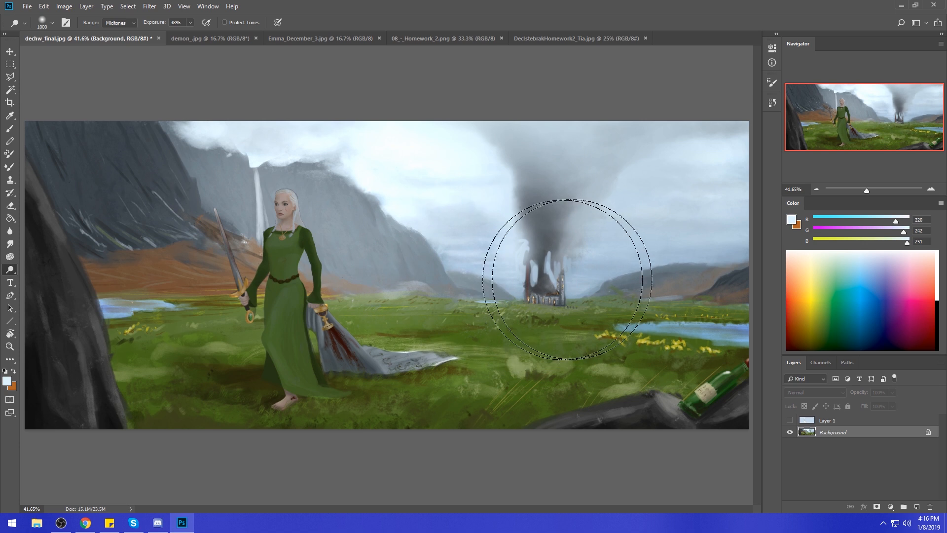
pyautogui.hotkey('ctrl', 'alt', 'z')
pyautogui.moveTo(619, 276)
pyautogui.mouseDown()
pyautogui.moveTo(740, 199)
pyautogui.moveTo(722, 252)
pyautogui.moveTo(604, 271)
pyautogui.mouseUp()
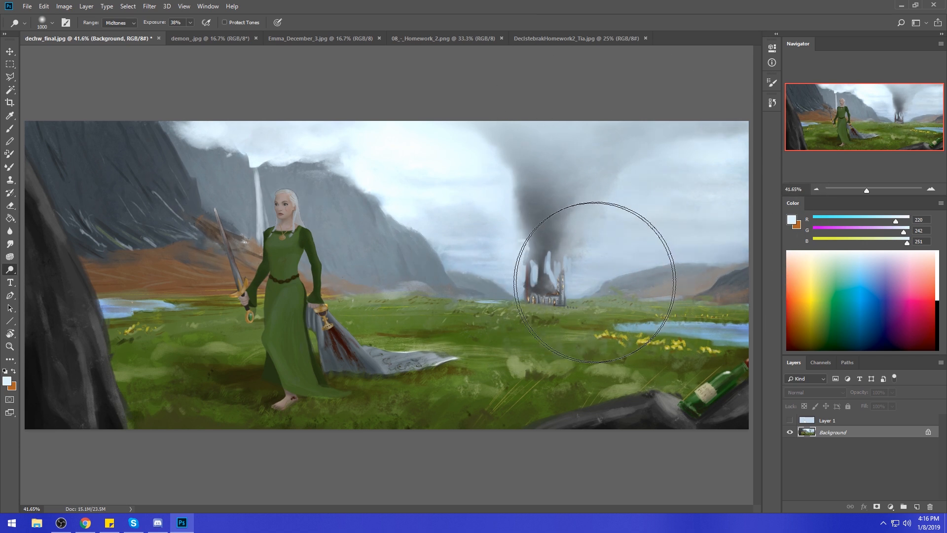
# - Switch to the brush in Darken mode and sample pale blue from the sky between the woman and the smoke
pyautogui.press('b')
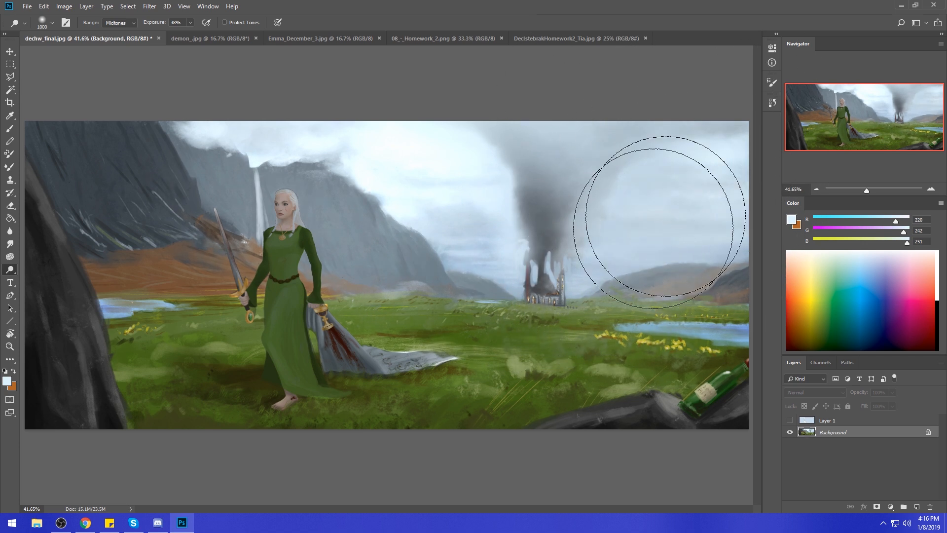
pyautogui.keyDown('alt'); pyautogui.click(470, 219); pyautogui.keyUp('alt')
pyautogui.click(126, 23)
pyautogui.click(123, 27)
pyautogui.click(126, 22)
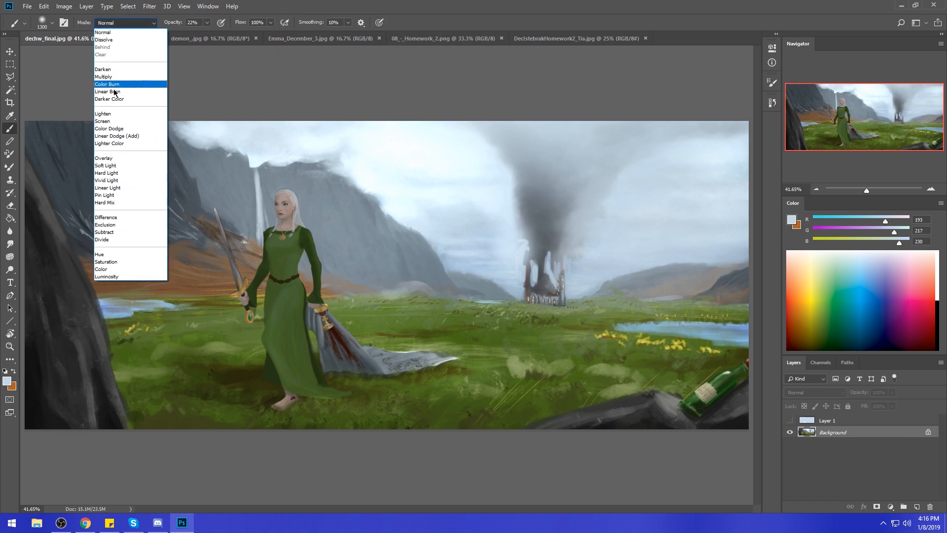
pyautogui.click(111, 51)
pyautogui.keyDown('alt'); pyautogui.click(460, 215); pyautogui.keyUp('alt')
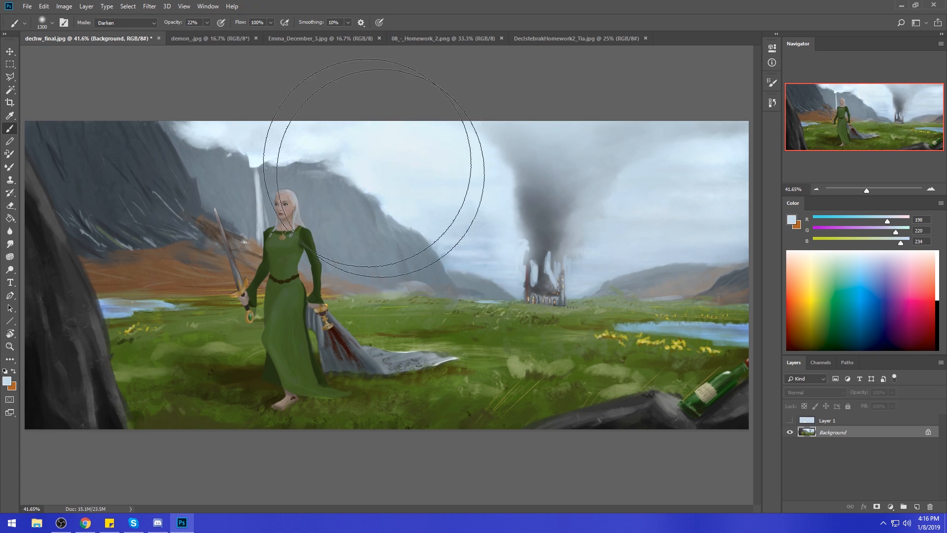
# - Invert the selection so that only the woman and her trailing cloth are selected
pyautogui.press('m')
pyautogui.rightClick(394, 251)
pyautogui.click(410, 260)
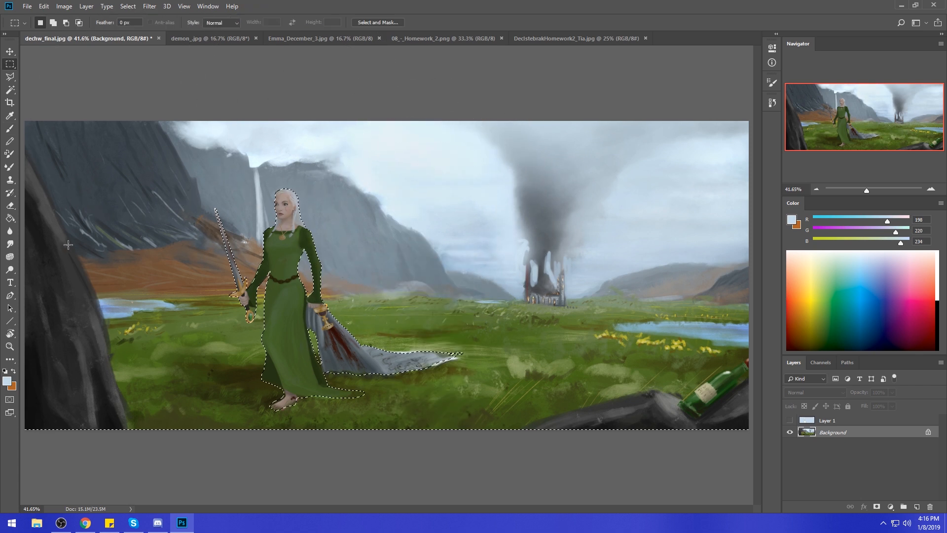
# - Choose the Burn tool, enlarge its brush to 1000 px and try darkening the shadows on the woman's dress
pyautogui.click(10, 270)
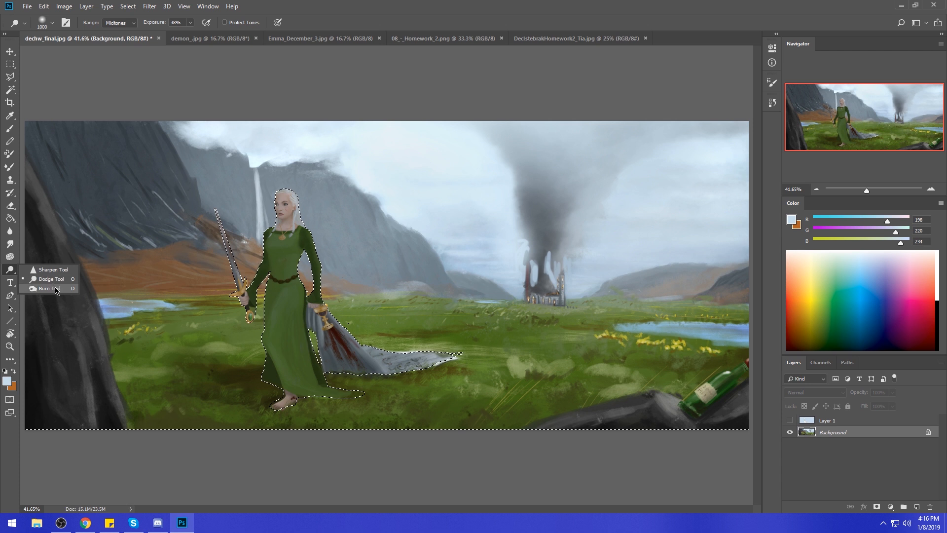
pyautogui.click(49, 289)
pyautogui.press(']')
pyautogui.press(']')
pyautogui.press(']')
pyautogui.press(']')
pyautogui.moveTo(286, 198); pyautogui.dragTo(279, 301)
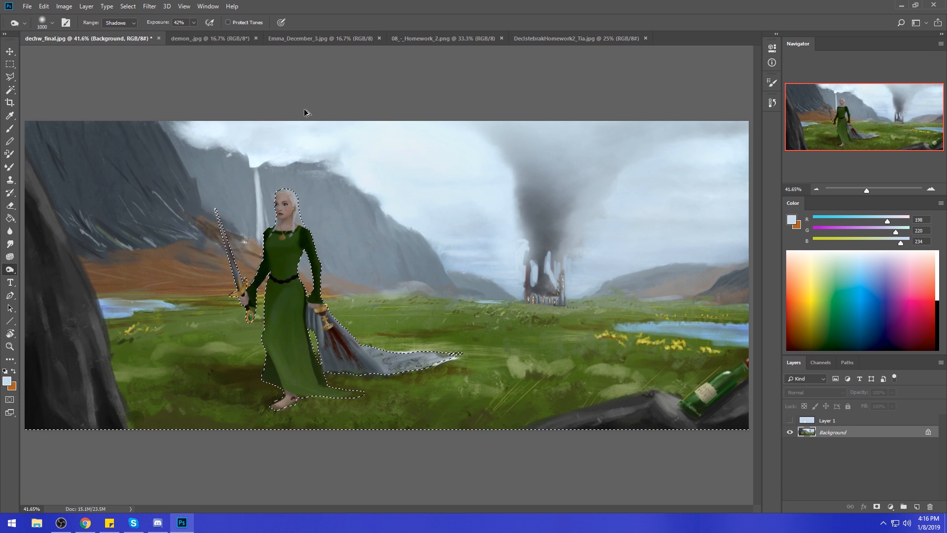
# - Set the Burn exposure to 24% and darken the shadows on the woman, undoing the last stroke over her lower dress
pyautogui.click(194, 22)
pyautogui.click(257, 61)
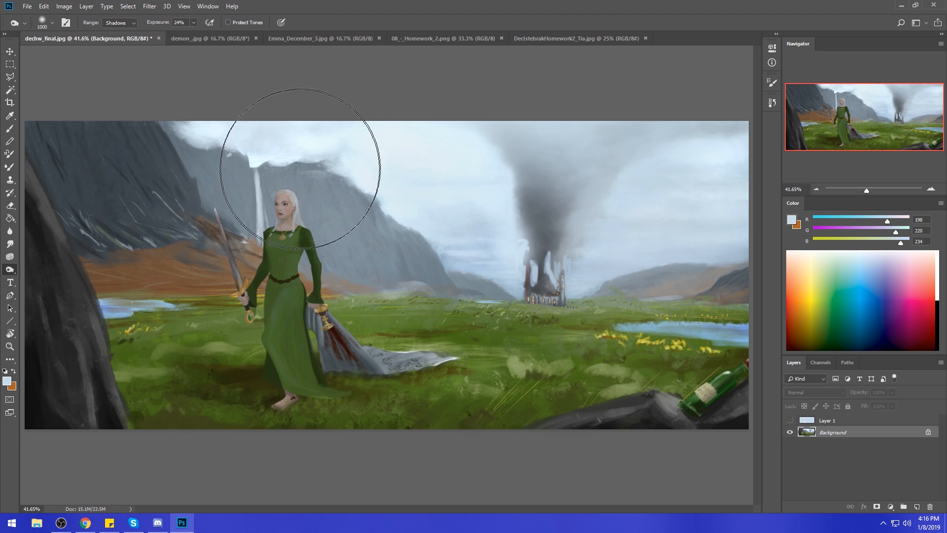
pyautogui.moveTo(271, 190); pyautogui.dragTo(281, 328)
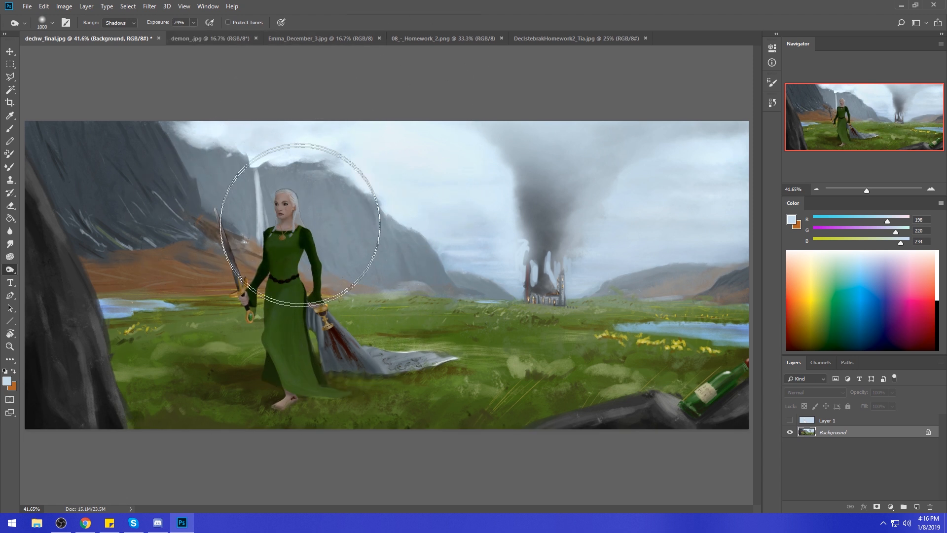
pyautogui.moveTo(348, 337); pyautogui.dragTo(291, 377)
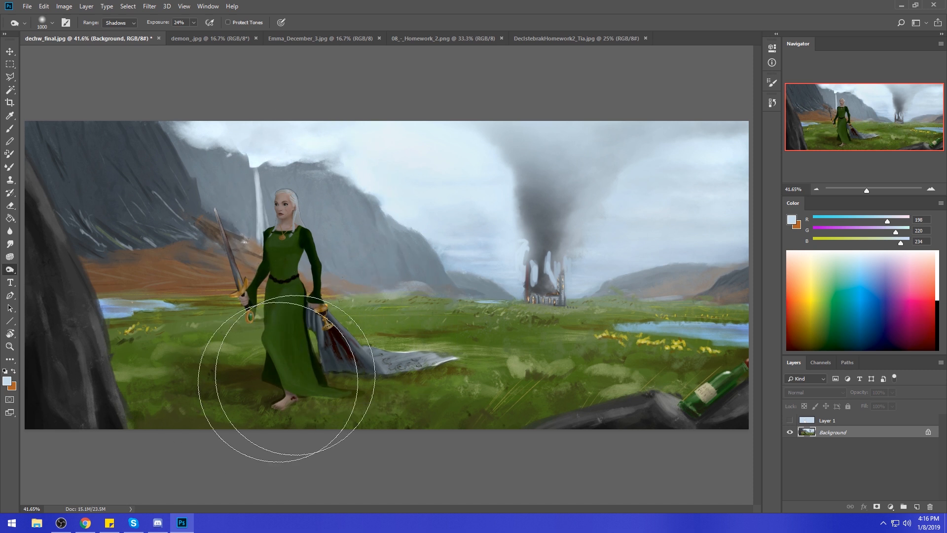
pyautogui.hotkey('ctrl', 'z')
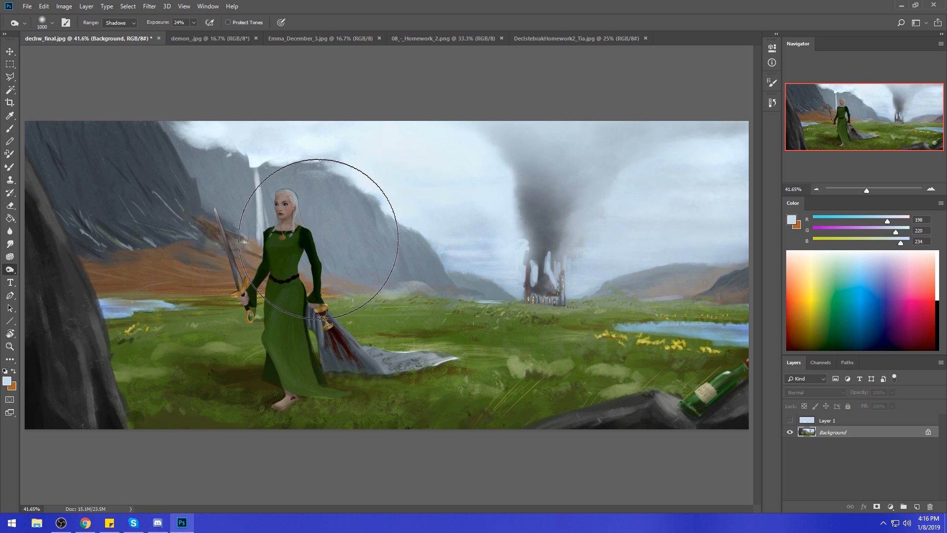
# - Lasso the dark foreground rock beside the cliffs and lower its lightness to -39 with Hue/Saturation
pyautogui.press('l')
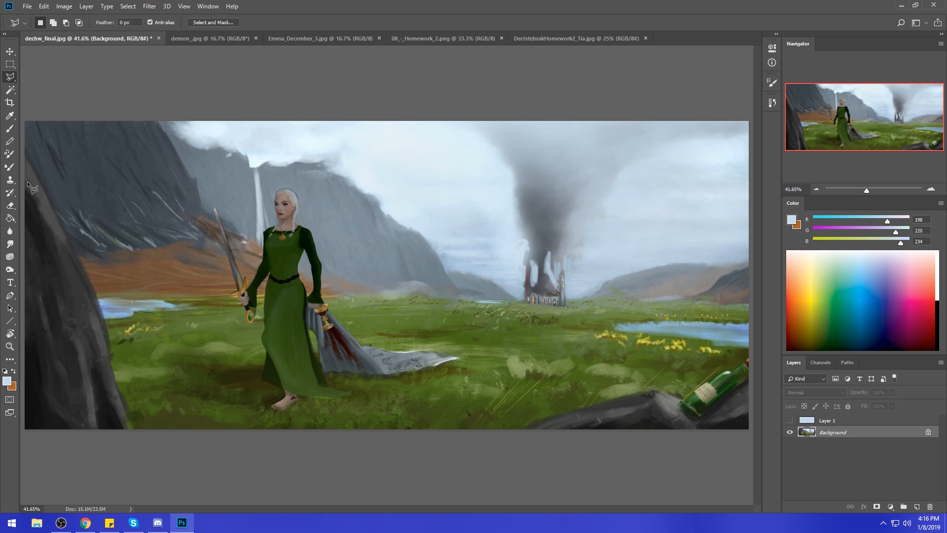
pyautogui.hotkey('ctrl', '-')
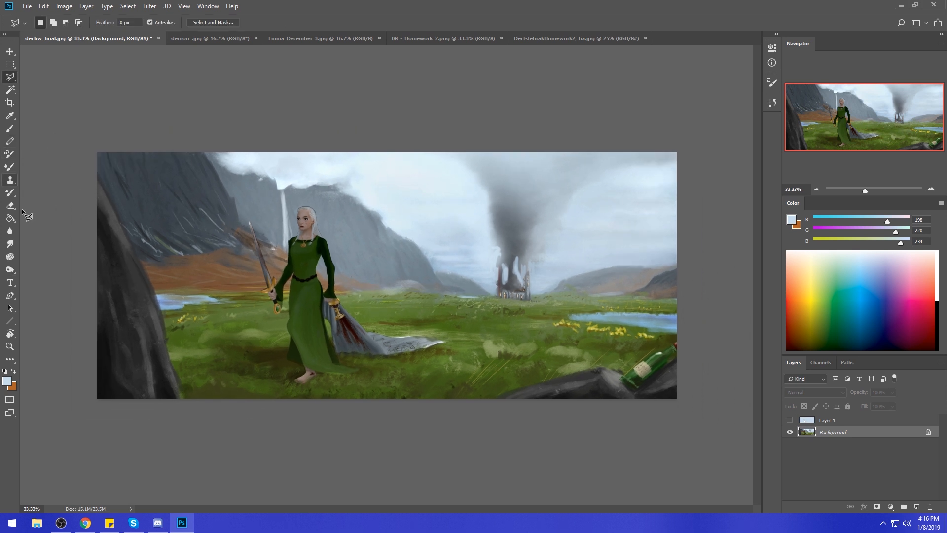
pyautogui.rightClick(13, 80)
pyautogui.moveTo(98, 171); pyautogui.dragTo(146, 273)
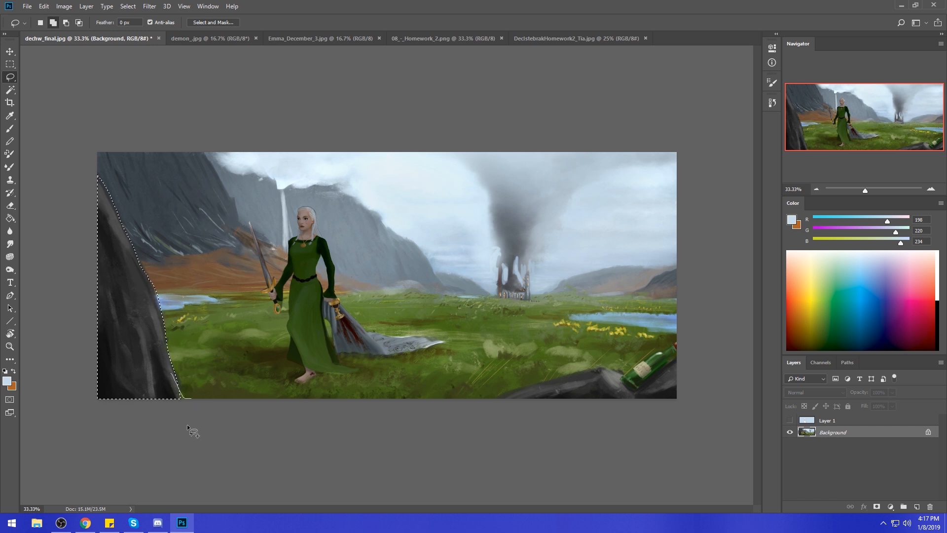
pyautogui.hotkey('ctrl', 'd')
pyautogui.hotkey('ctrl', 'u')
pyautogui.moveTo(781, 321); pyautogui.dragTo(772, 321)
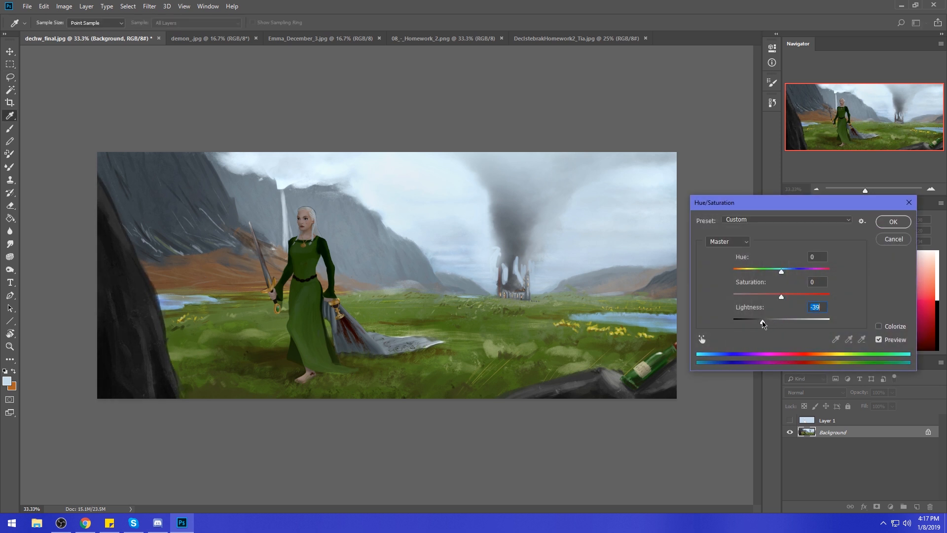
pyautogui.click(893, 223)
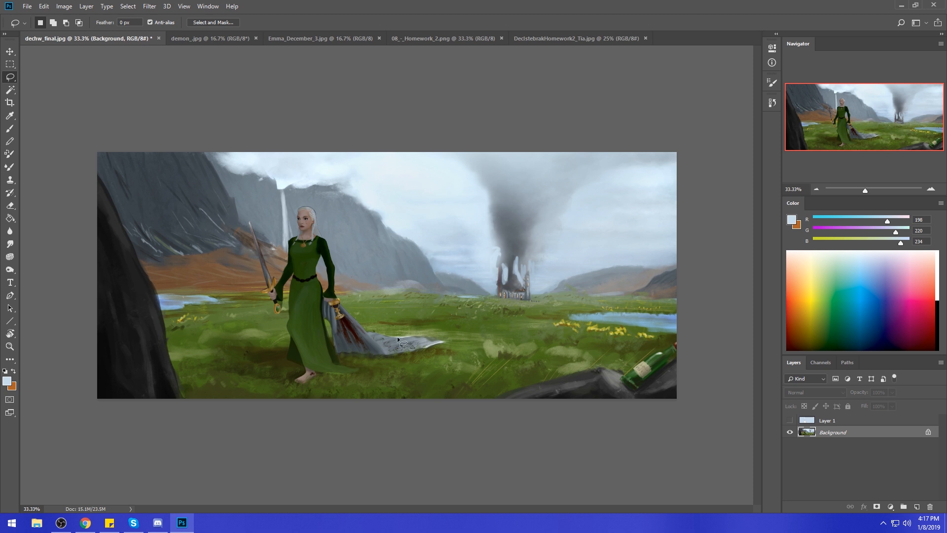
# - Sample the cliffs' dark blue-grey, RGB 68, 75, 84, for the Brush tool and choose the Darken painting mode
pyautogui.press('b')
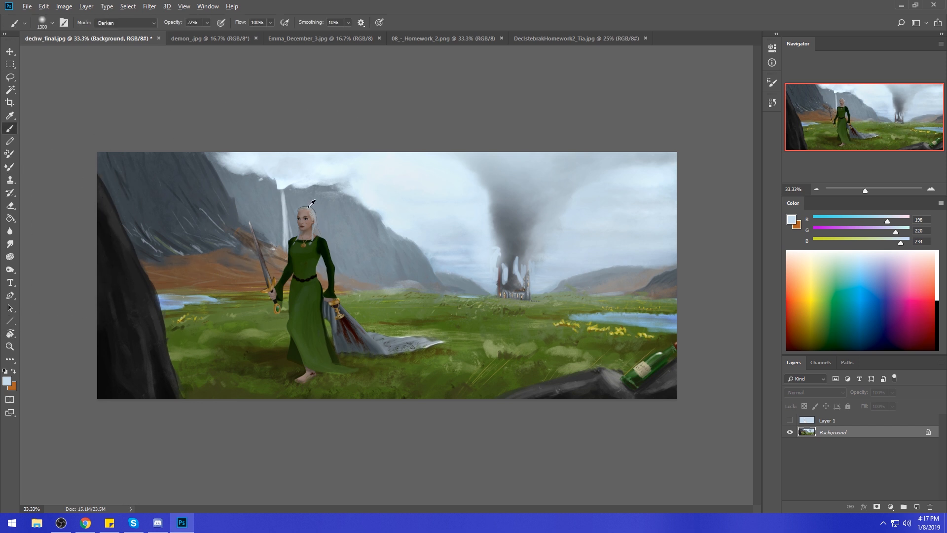
pyautogui.keyDown('alt'); pyautogui.click(275, 220); pyautogui.keyUp('alt')
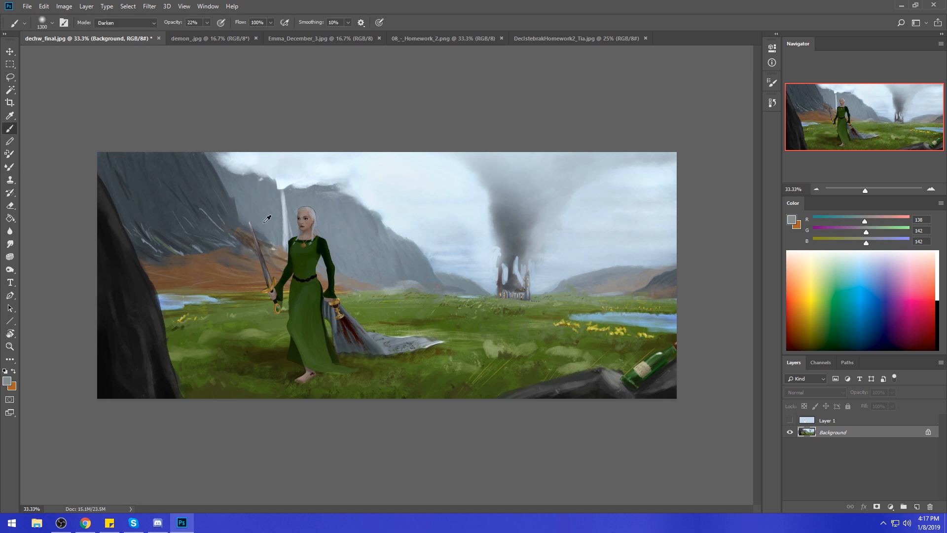
pyautogui.keyDown('alt'); pyautogui.click(229, 206); pyautogui.keyUp('alt')
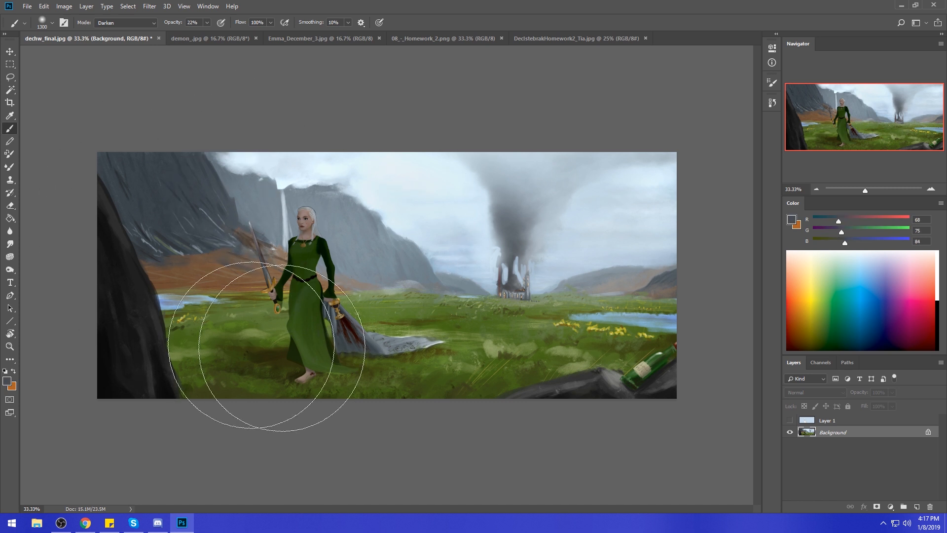
pyautogui.click(126, 23)
pyautogui.click(127, 57)
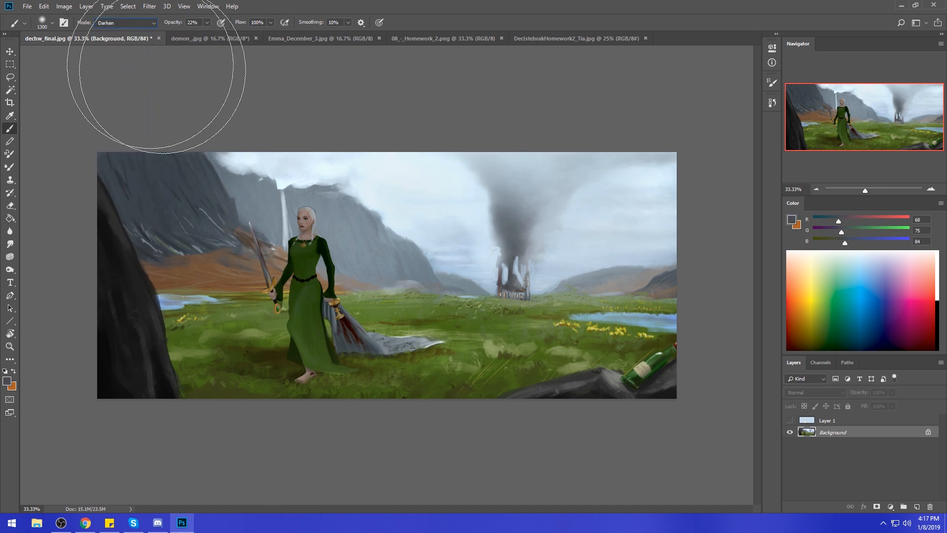
# - Invert the selection to cover everything except the dark foreground rock, and return to the Brush tool
pyautogui.press('m')
pyautogui.rightClick(292, 232)
pyautogui.click(315, 249)
pyautogui.press('b')
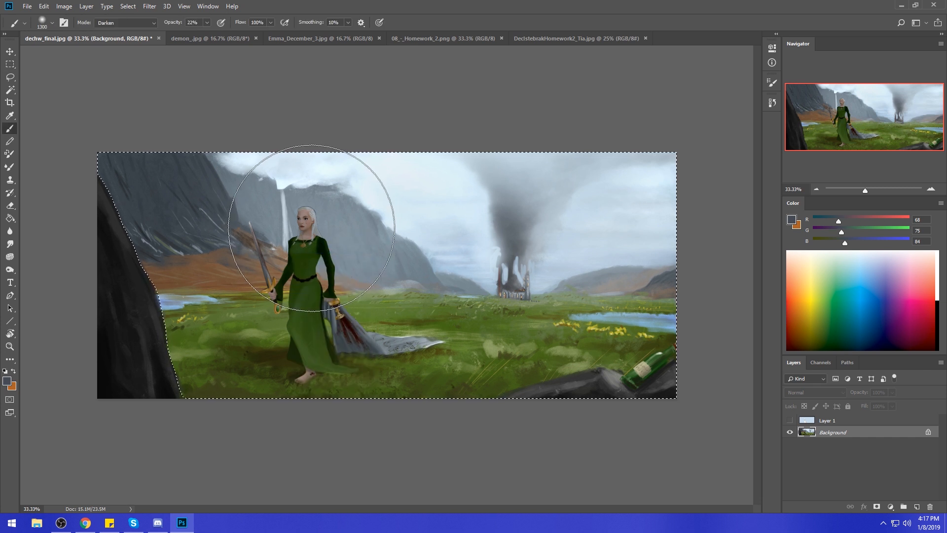
# - Load Layer 1's outline and invert it to select the woman, then hide Layer 1, the selection edges and activate Background
pyautogui.click(789, 420)
pyautogui.hotkey('ctrl', 'a')
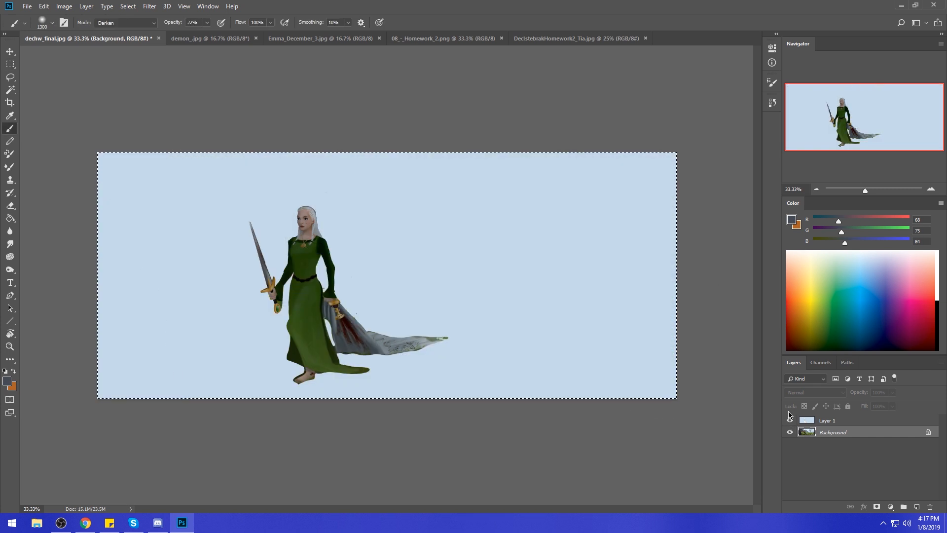
pyautogui.press('v')
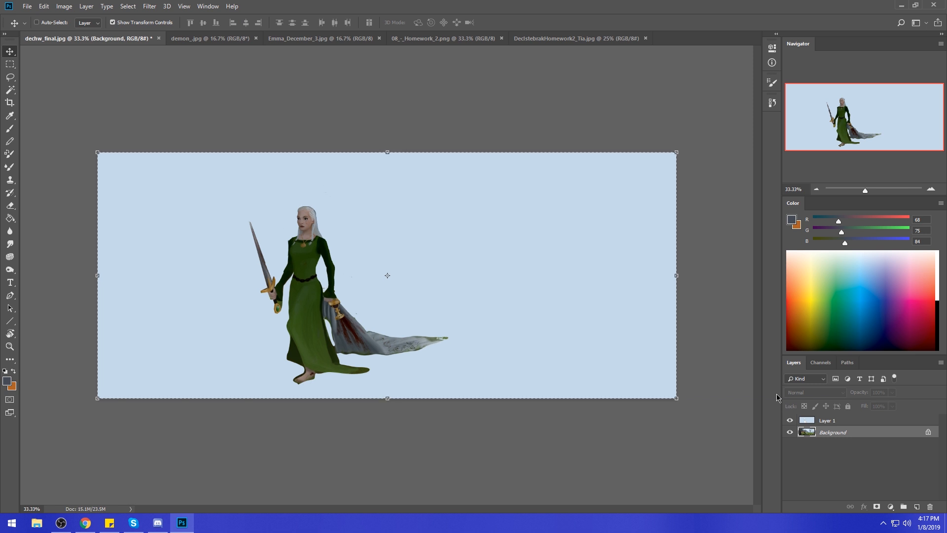
pyautogui.click(827, 421)
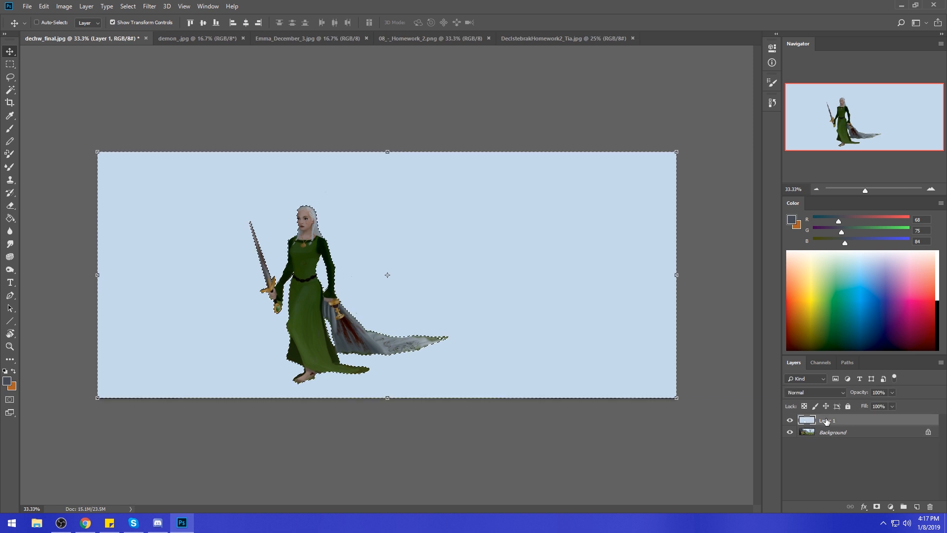
pyautogui.keyDown('ctrl'); pyautogui.click(808, 420); pyautogui.keyUp('ctrl')
pyautogui.press('m')
pyautogui.rightClick(387, 271)
pyautogui.click(416, 284)
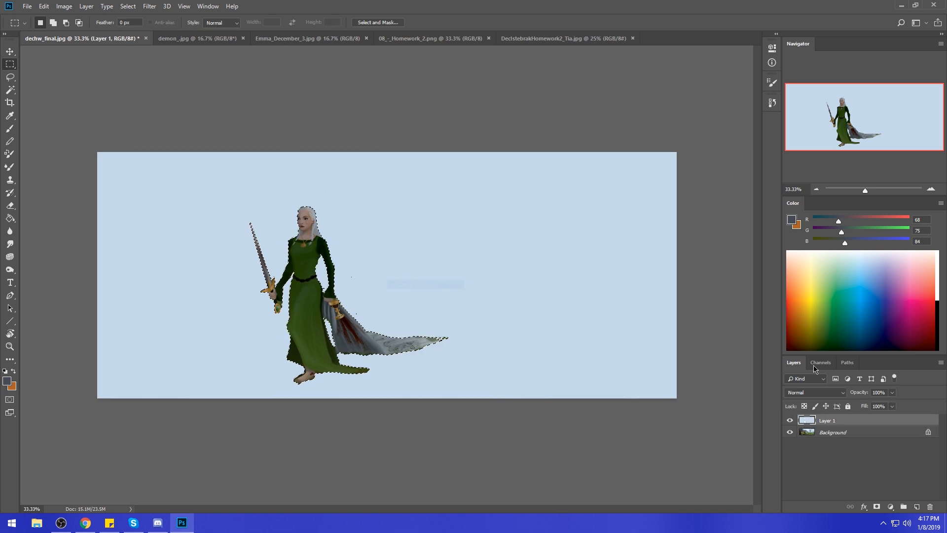
pyautogui.click(789, 420)
pyautogui.click(834, 432)
pyautogui.hotkey('ctrl', 'd')
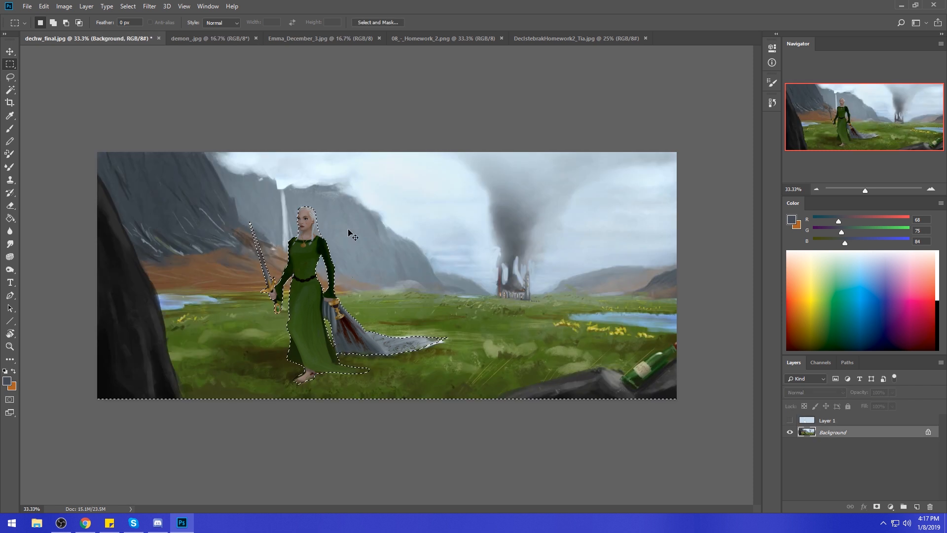
# - Sample the dark castle smoke and shift the foreground colour to a dark blue, RGB 41, 60, 74
pyautogui.press('b')
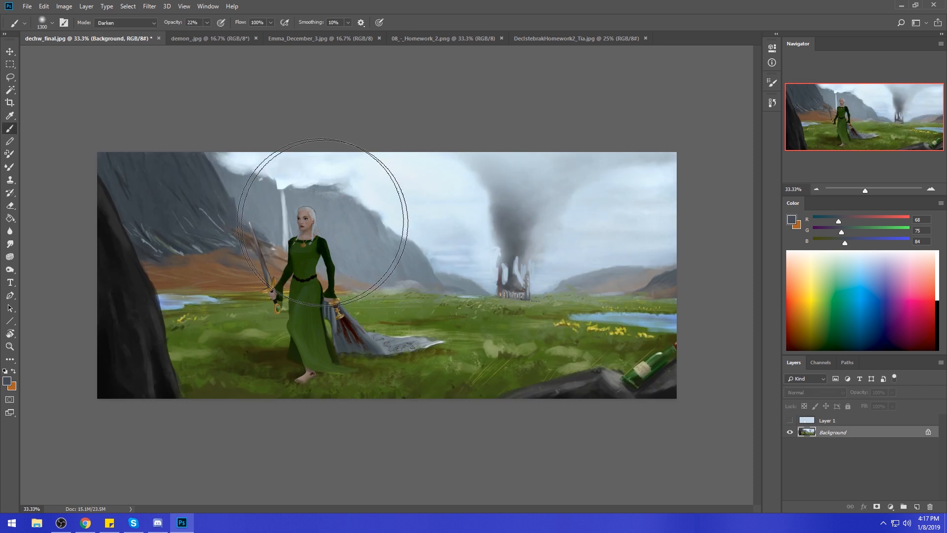
pyautogui.keyDown('alt'); pyautogui.click(511, 280); pyautogui.keyUp('alt')
pyautogui.click(791, 220)
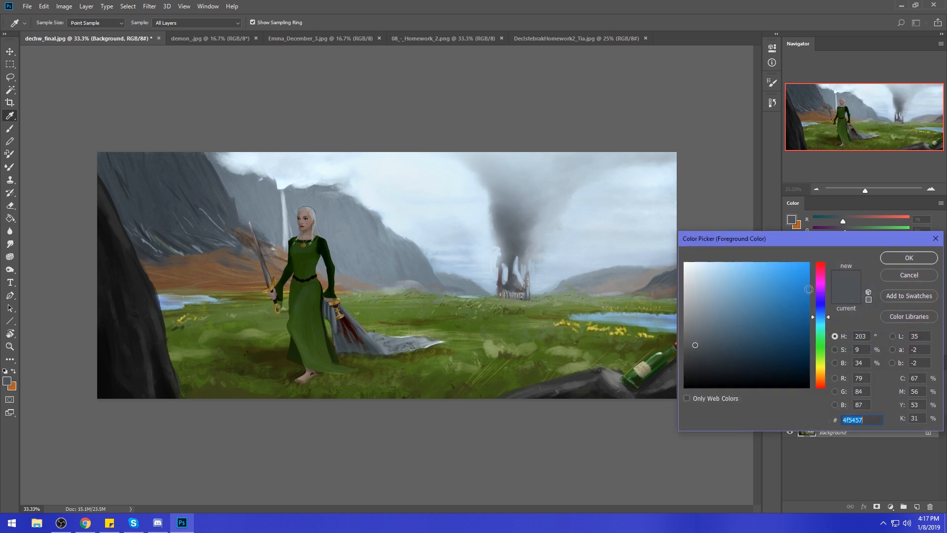
pyautogui.moveTo(449, 274); pyautogui.dragTo(453, 282)
pyautogui.click(363, 201)
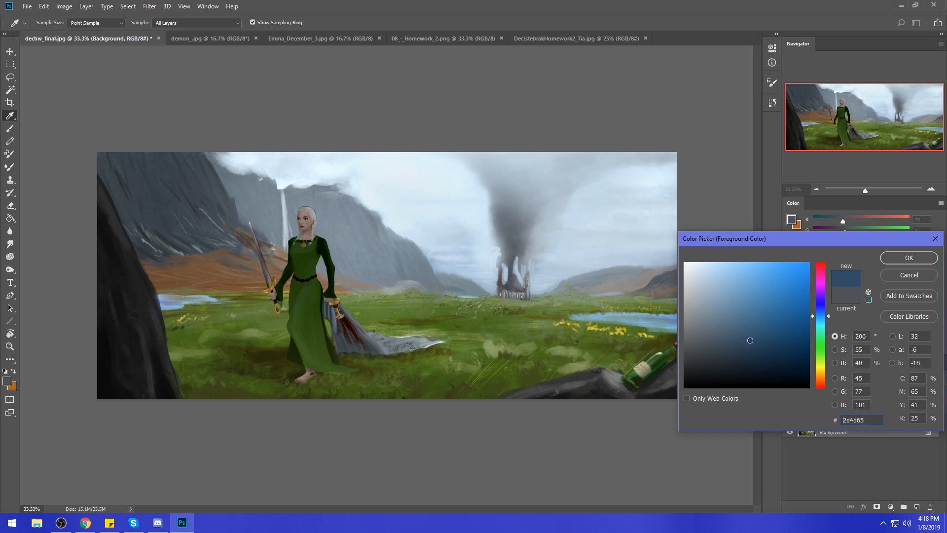
pyautogui.click(917, 263)
pyautogui.press('b')
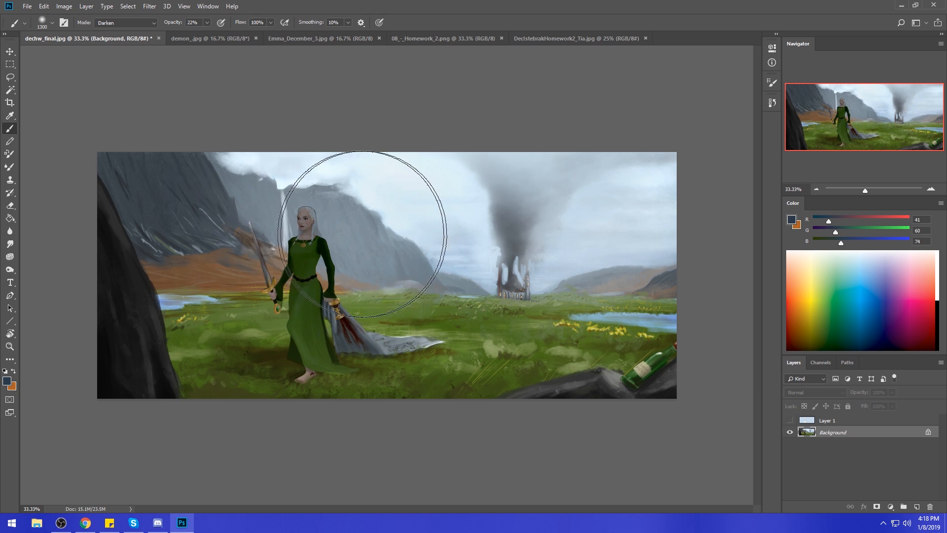
# - Darken the woman with the 1300 px brush at 22% opacity, then invert the selection and darken the surrounding landscape
pyautogui.rightClick(418, 310)
pyautogui.click(425, 313)
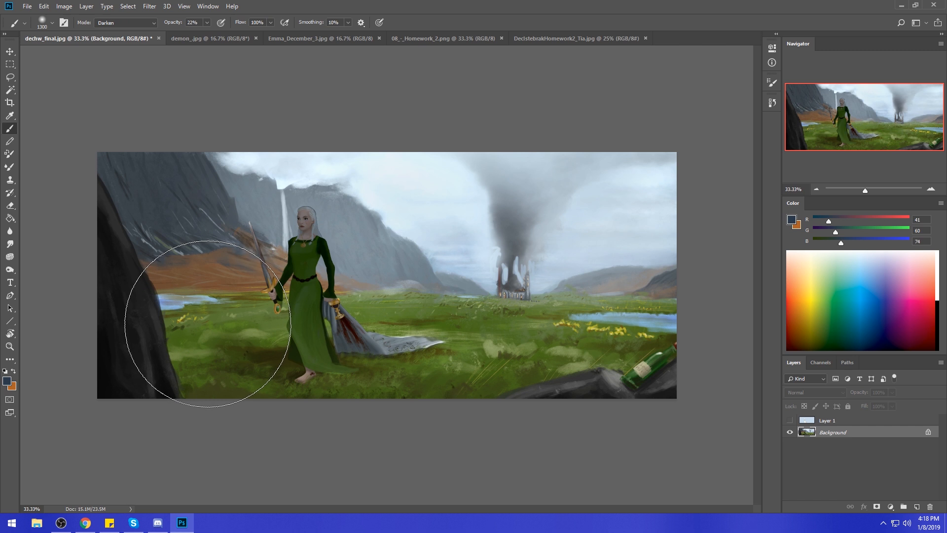
pyautogui.rightClick(383, 270)
pyautogui.click(409, 293)
pyautogui.moveTo(159, 337)
pyautogui.mouseDown()
pyautogui.moveTo(297, 356)
pyautogui.moveTo(799, 382)
pyautogui.mouseUp()
pyautogui.moveTo(233, 340)
pyautogui.mouseDown()
pyautogui.moveTo(255, 357)
pyautogui.moveTo(850, 396)
pyautogui.mouseUp()
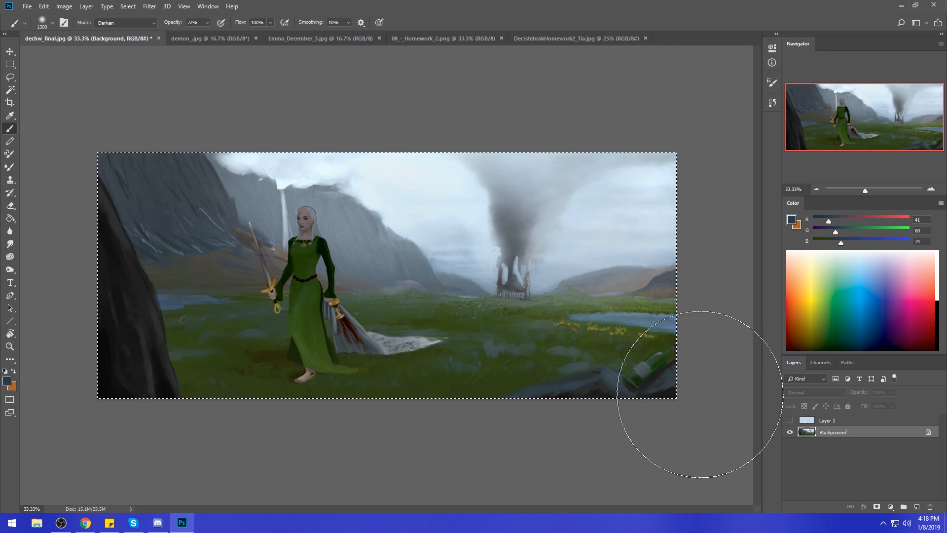
# - Return the history to the Select Inverse state before the landscape strokes and paste the copied darkened painting as Layer 2
pyautogui.click(773, 105)
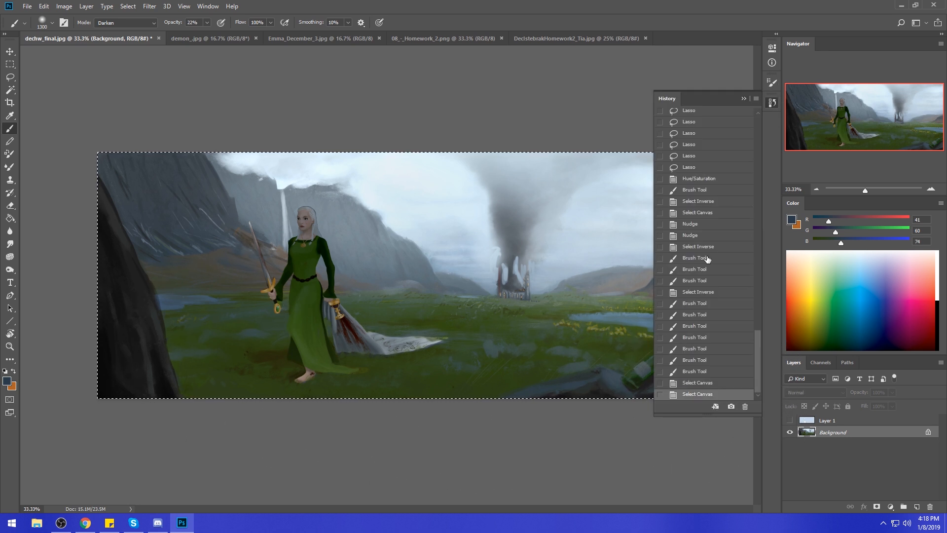
pyautogui.click(697, 293)
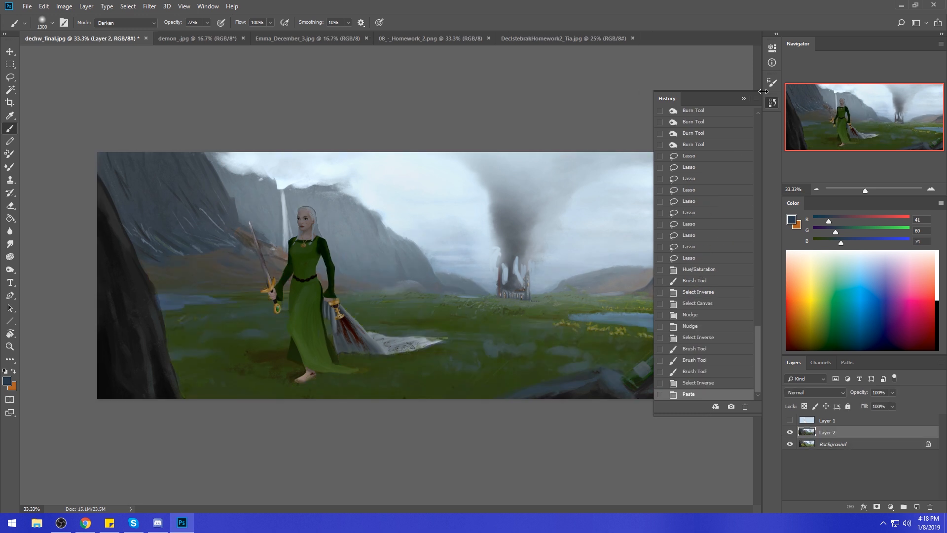
pyautogui.click(743, 98)
# - Choose a larger soft round Eraser and erase Layer 2 across the middle of the meadow behind the woman
pyautogui.press('e')
pyautogui.rightClick(424, 239)
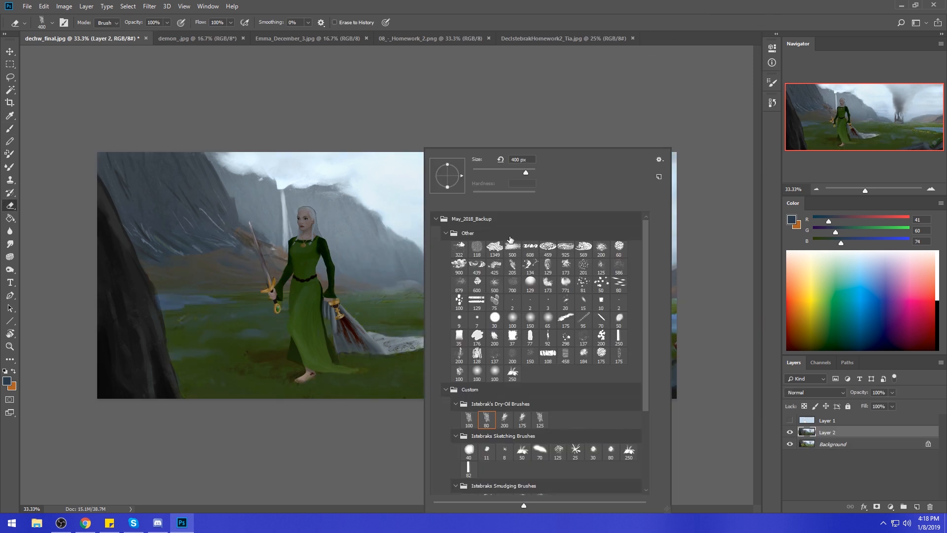
pyautogui.doubleClick(512, 318)
pyautogui.press(']')
pyautogui.press(']')
pyautogui.press(']')
pyautogui.press(']')
pyautogui.press(']')
pyautogui.moveTo(385, 291)
pyautogui.mouseDown()
pyautogui.moveTo(681, 316)
pyautogui.moveTo(518, 316)
pyautogui.mouseUp()
# - Set the Eraser to 400 px, undo a stray stroke and erase Layer 2 from the trailing cloth across to the flowers
pyautogui.press('[')
pyautogui.press('[')
pyautogui.press('[')
pyautogui.press(']')
pyautogui.press(']')
pyautogui.click(365, 301)
pyautogui.press(']')
pyautogui.hotkey('ctrl', 'z')
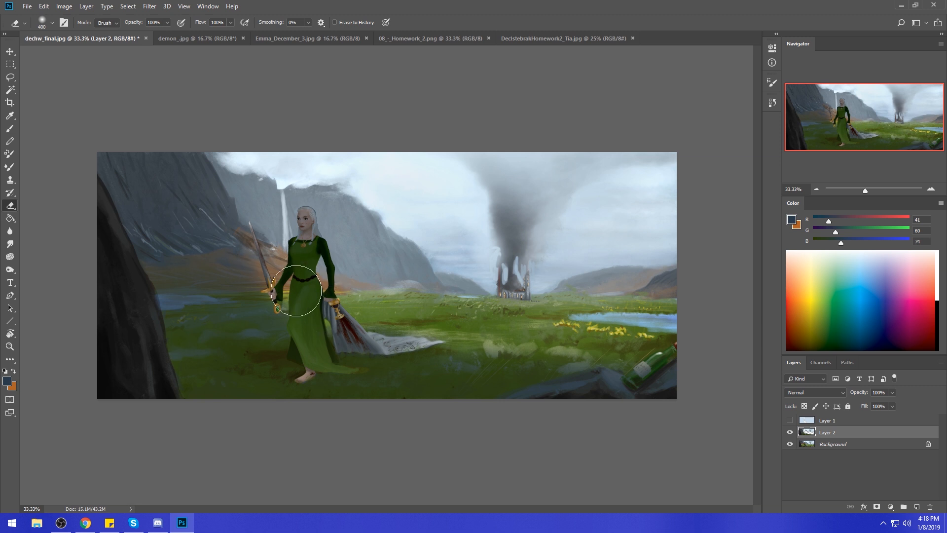
pyautogui.moveTo(369, 319); pyautogui.dragTo(661, 340)
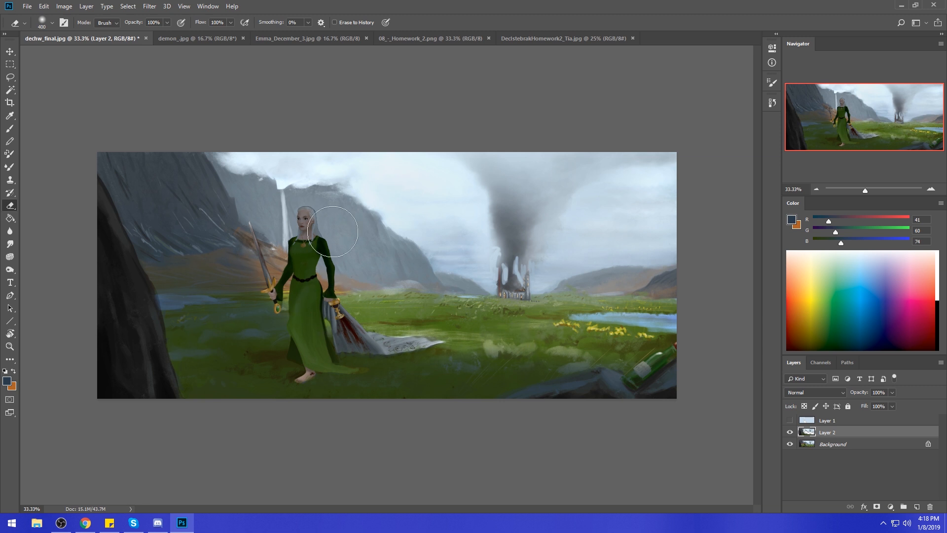
# - Reduce the Brush to 300 px and darken the distant hills and the ground around the castle on Layer 2
pyautogui.press('b')
pyautogui.press('[')
pyautogui.press('[')
pyautogui.press('[')
pyautogui.press('[')
pyautogui.press('[')
pyautogui.press('[')
pyautogui.press('[')
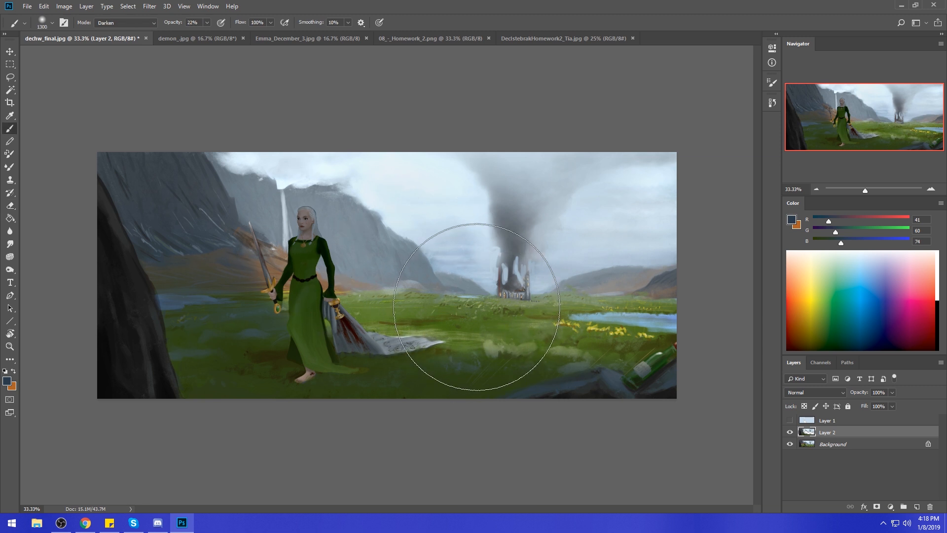
pyautogui.press('[')
pyautogui.press('[')
pyautogui.press('[')
pyautogui.press('[')
pyautogui.press('[')
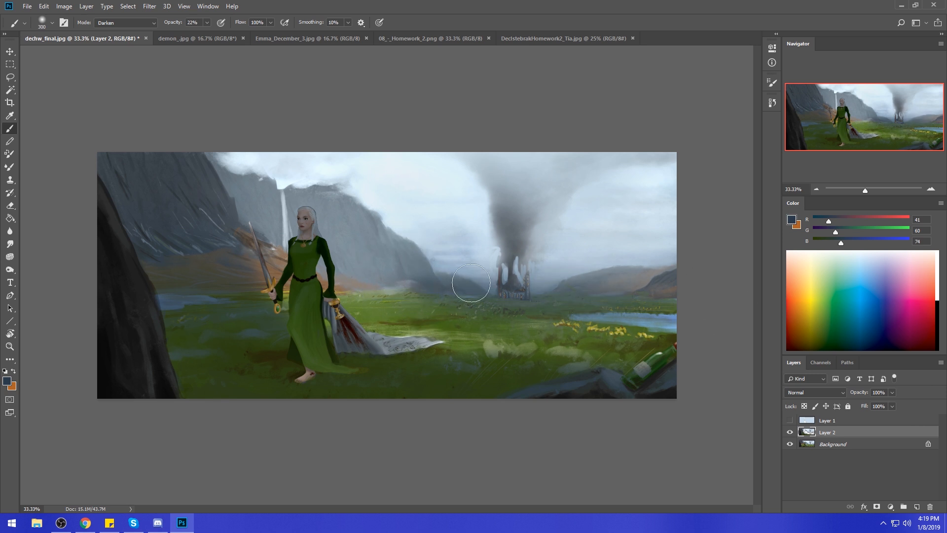
# - Reduce the soft Eraser to 175 px and erase excess darkening around the castle and the meadow before it
pyautogui.press('e')
pyautogui.press('[')
pyautogui.press('[')
pyautogui.press('[')
pyautogui.press('[')
pyautogui.press('[')
pyautogui.press('[')
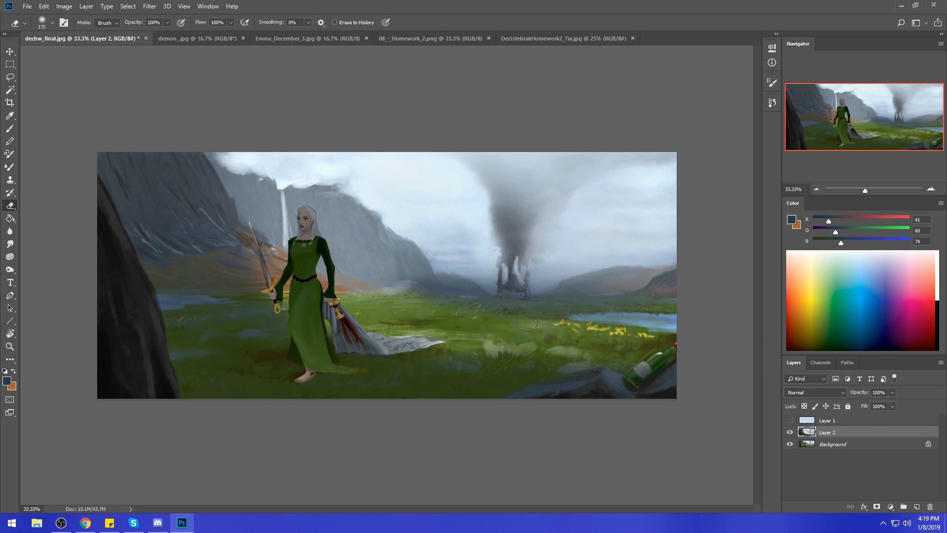
pyautogui.press('[')
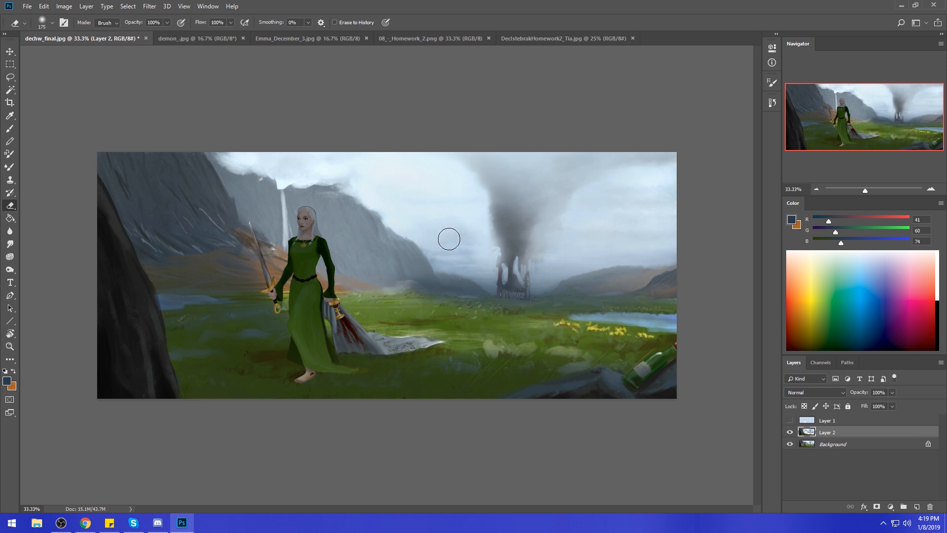
# - Choose the 80 px Istebrak's Dry-Oil brush for the Eraser, enlarge it and clear the darkened sky between cliffs and castle
pyautogui.rightClick(449, 216)
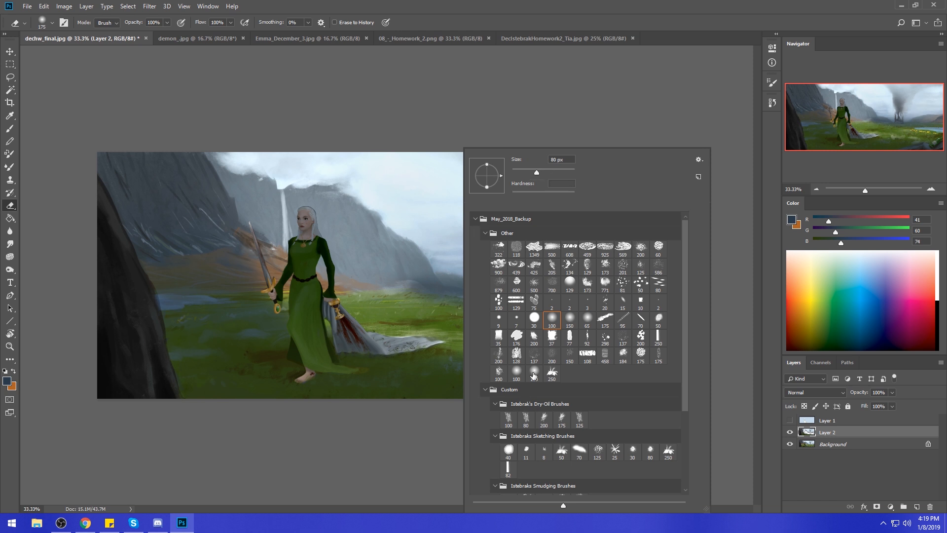
pyautogui.doubleClick(526, 418)
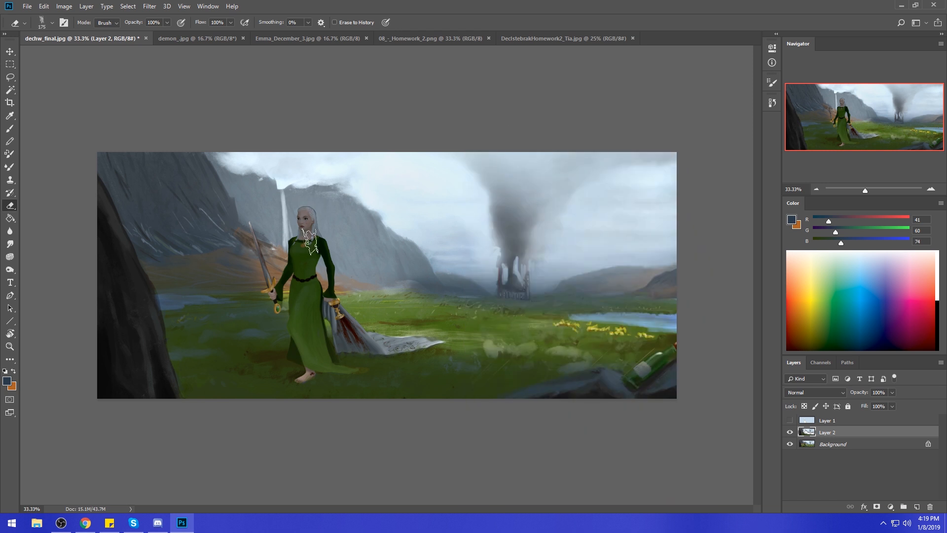
pyautogui.press(']')
pyautogui.press(']')
pyautogui.moveTo(430, 237)
pyautogui.mouseDown()
pyautogui.moveTo(444, 256)
pyautogui.moveTo(432, 239)
pyautogui.moveTo(487, 278)
pyautogui.mouseUp()
# - Reduce the Eraser to 70 px and erase the darkening from the sky around the castle and above the far hills
pyautogui.press('[')
pyautogui.press('[')
pyautogui.press('[')
pyautogui.press('[')
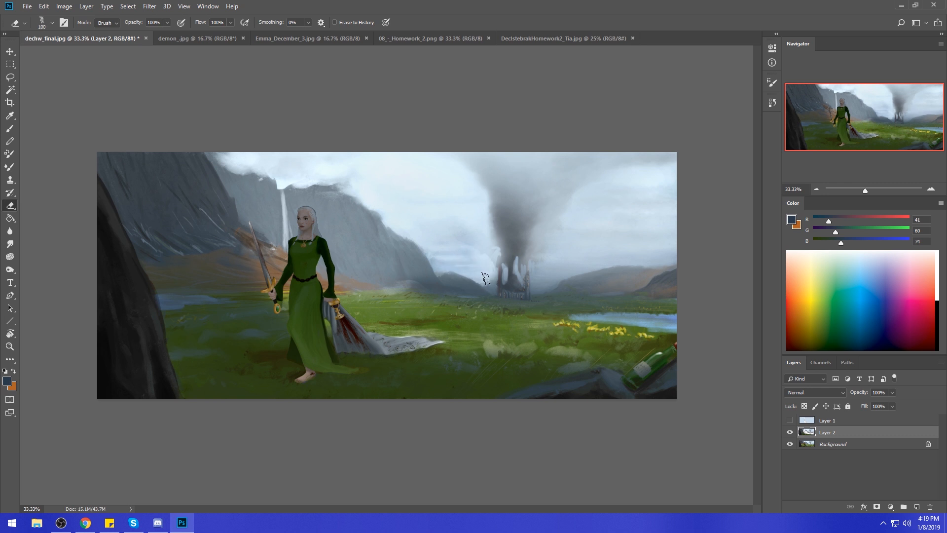
pyautogui.moveTo(540, 287)
pyautogui.mouseDown()
pyautogui.moveTo(535, 277)
pyautogui.moveTo(604, 264)
pyautogui.moveTo(551, 256)
pyautogui.mouseUp()
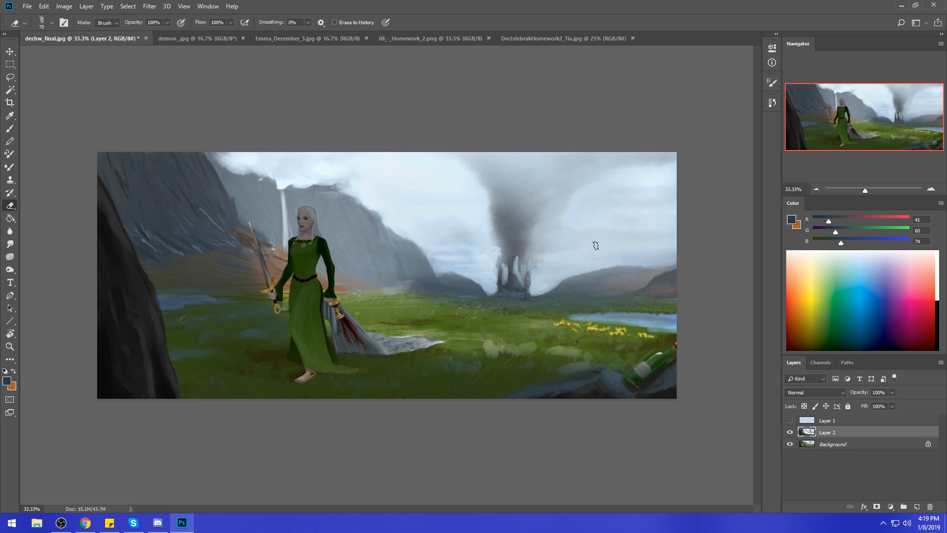
# - Enlarge the Eraser to 175 px and erase the darkening over the castle towers and the base of the smoke
pyautogui.press(']')
pyautogui.press(']')
pyautogui.press(']')
pyautogui.press(']')
pyautogui.press(']')
pyautogui.press(']')
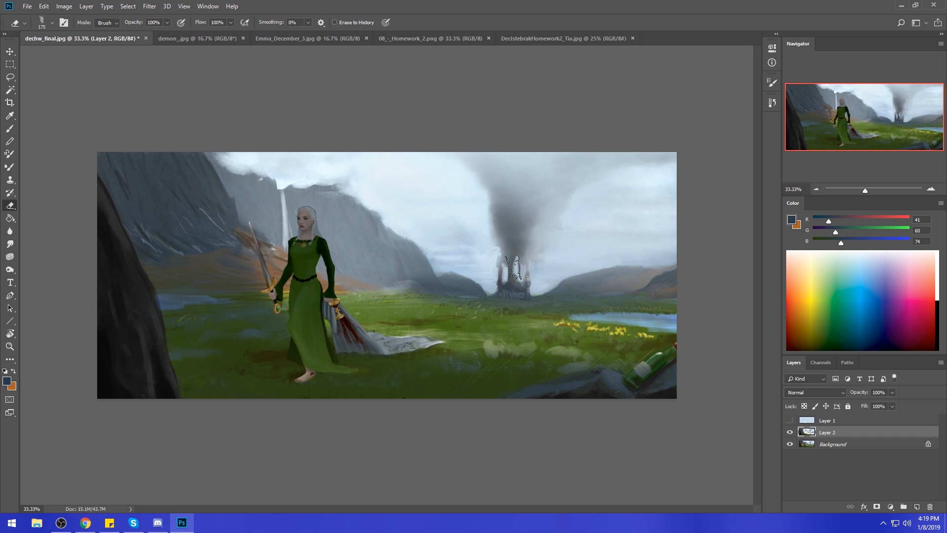
pyautogui.press(']')
pyautogui.press(']')
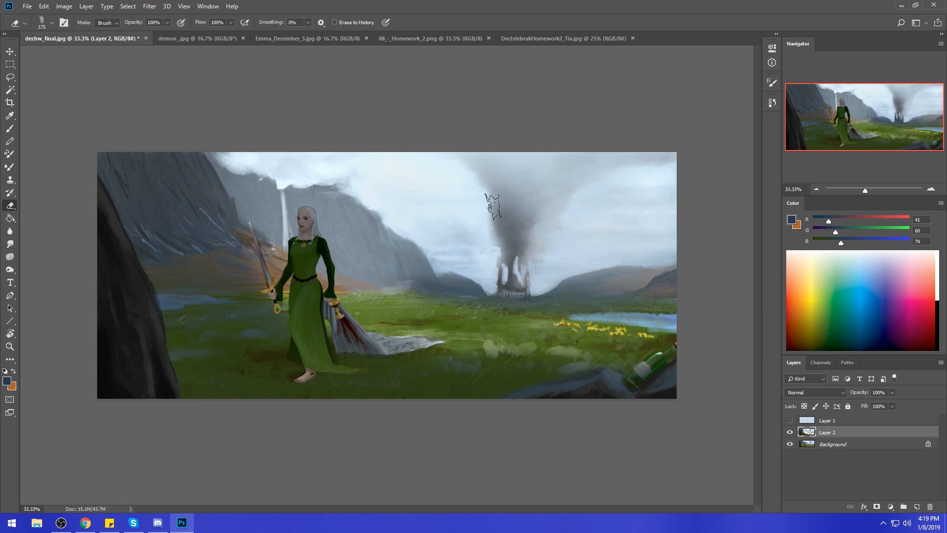
# - Reduce the Eraser to 80 px and erase Layer 2 over the pond beside the dark rock, undoing the last stroke
pyautogui.press('[')
pyautogui.press('[')
pyautogui.press('[')
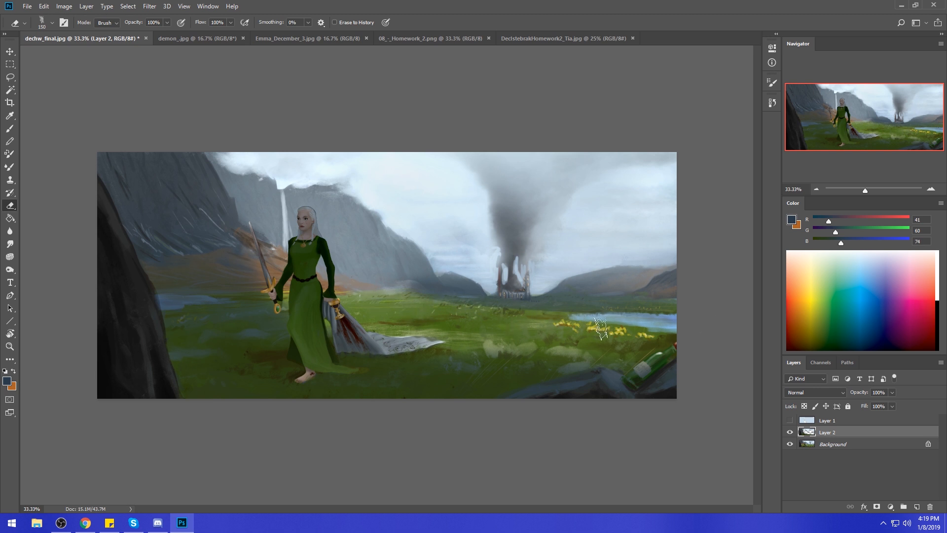
pyautogui.press('[')
pyautogui.press('[')
pyautogui.press('[')
pyautogui.press('[')
pyautogui.moveTo(198, 299)
pyautogui.mouseDown()
pyautogui.moveTo(224, 300)
pyautogui.moveTo(159, 302)
pyautogui.mouseUp()
pyautogui.hotkey('ctrl', 'z')
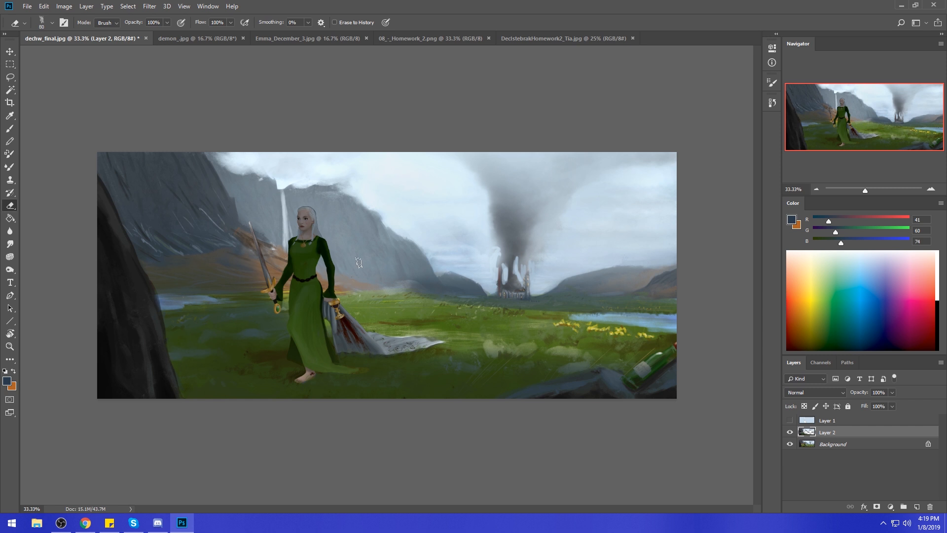
# - Try to outline the sword from its tip with the Polygonal Lasso, and drop the selection
pyautogui.click(9, 77)
pyautogui.click(47, 83)
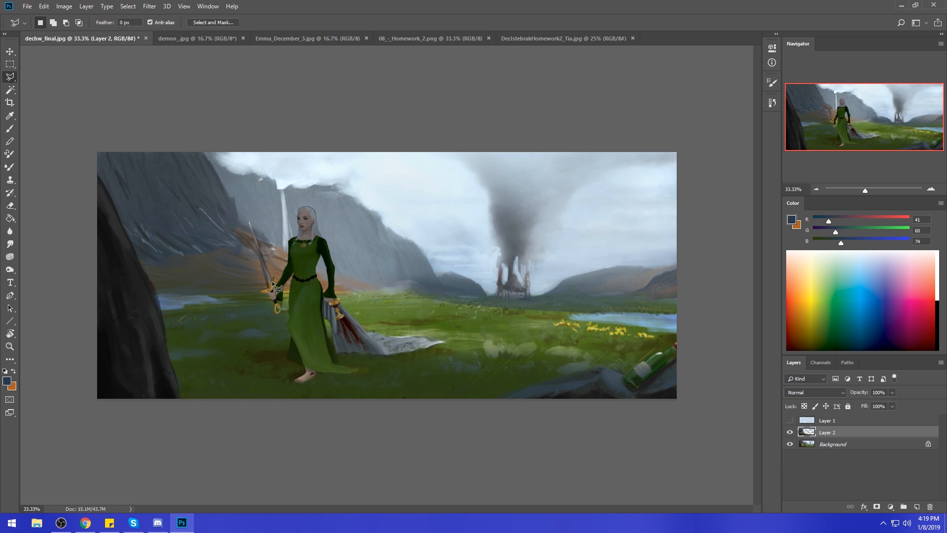
pyautogui.click(249, 224)
pyautogui.hotkey('ctrl', 'd')
# - Merge Layer 2 down into the Background layer with the Brush tool active
pyautogui.press('b')
pyautogui.rightClick(819, 433)
pyautogui.click(835, 306)
# - Brighten the sword blade with a sampled pale sky colour, using the 80 px dry-oil brush in Normal mode
pyautogui.rightClick(455, 257)
pyautogui.click(516, 418)
pyautogui.click(734, 206)
pyautogui.keyDown('alt'); pyautogui.click(334, 193); pyautogui.keyUp('alt')
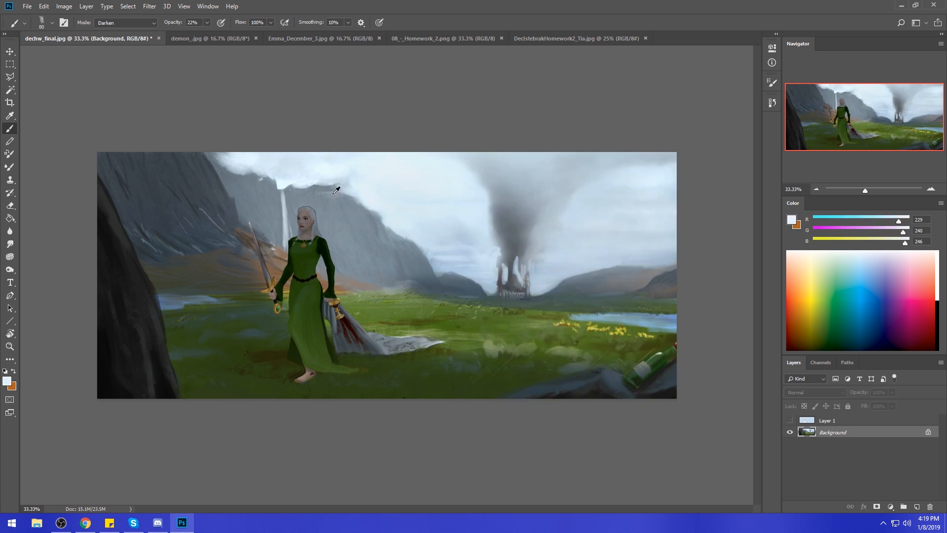
pyautogui.click(132, 23)
pyautogui.click(135, 33)
pyautogui.moveTo(250, 224); pyautogui.dragTo(272, 291)
pyautogui.moveTo(251, 225); pyautogui.dragTo(271, 280)
pyautogui.keyDown('alt'); pyautogui.click(230, 213); pyautogui.keyUp('alt')
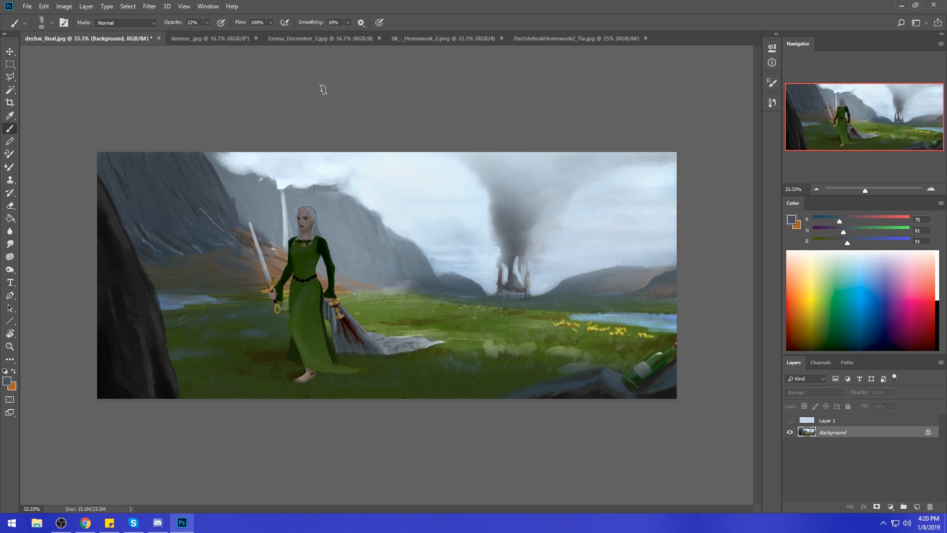
pyautogui.keyDown('alt'); pyautogui.click(267, 195); pyautogui.keyUp('alt')
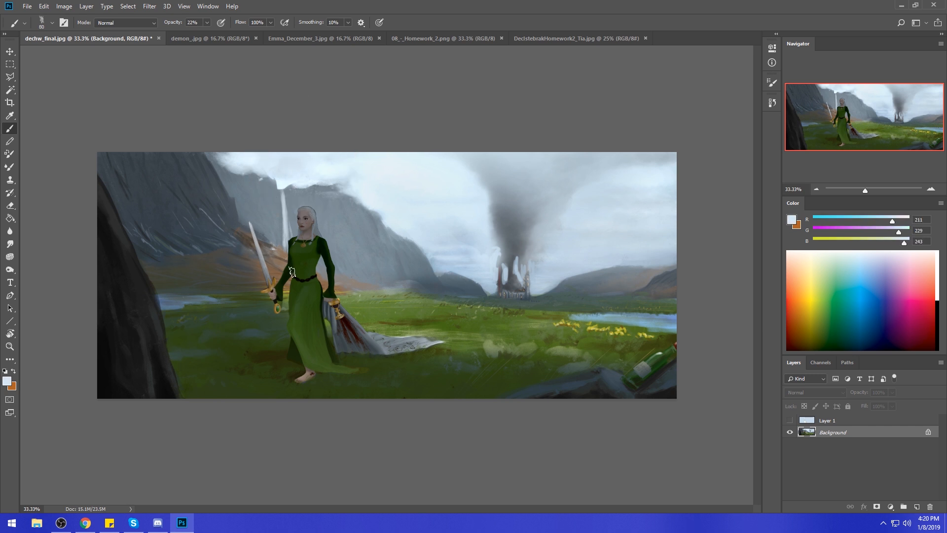
# - Switch to the Dodge tool, reduce it to 200 px and set its range to Highlights
pyautogui.rightClick(10, 270)
pyautogui.click(40, 270)
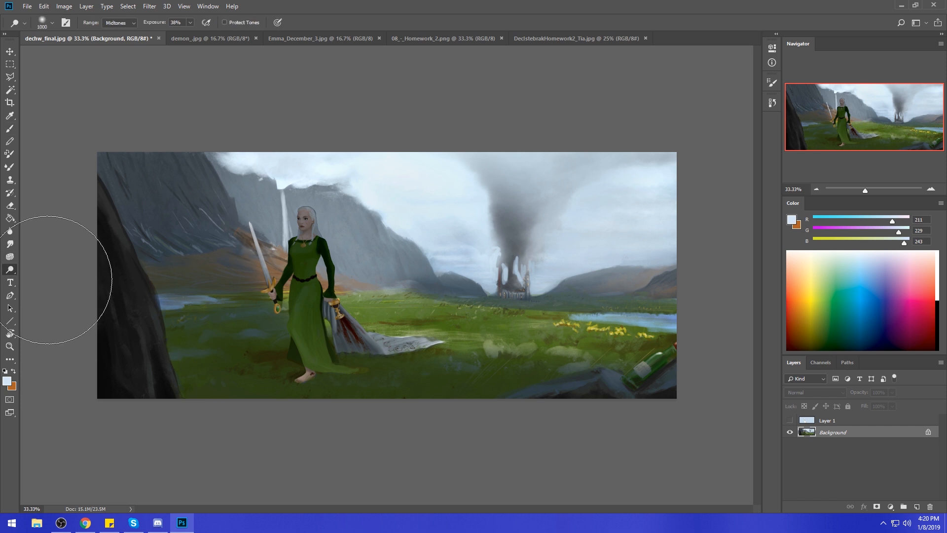
pyautogui.press('[')
pyautogui.press('[')
pyautogui.press('[')
pyautogui.press('[')
pyautogui.press('[')
pyautogui.press('[')
pyautogui.press('[')
pyautogui.press('[')
pyautogui.press('[')
pyautogui.press('[')
pyautogui.press('[')
pyautogui.press('[')
pyautogui.press('[')
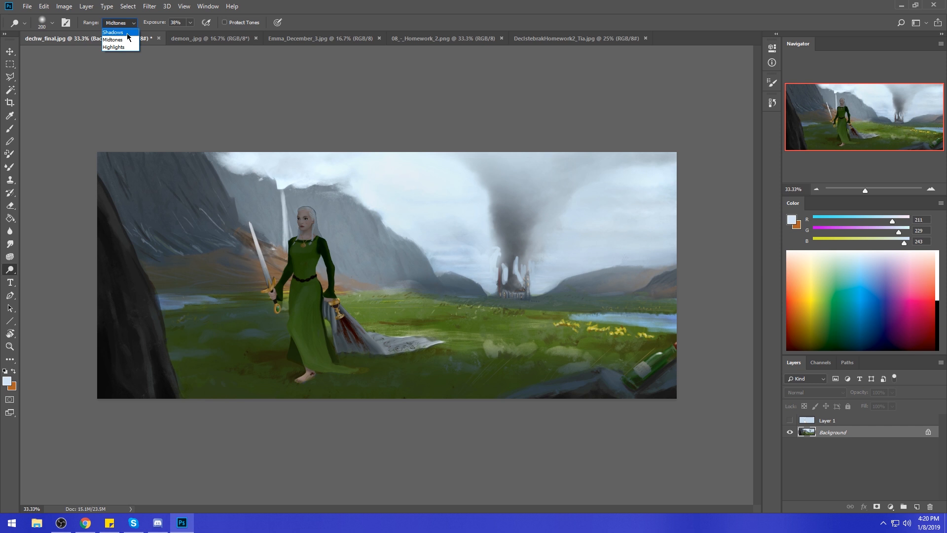
pyautogui.click(113, 47)
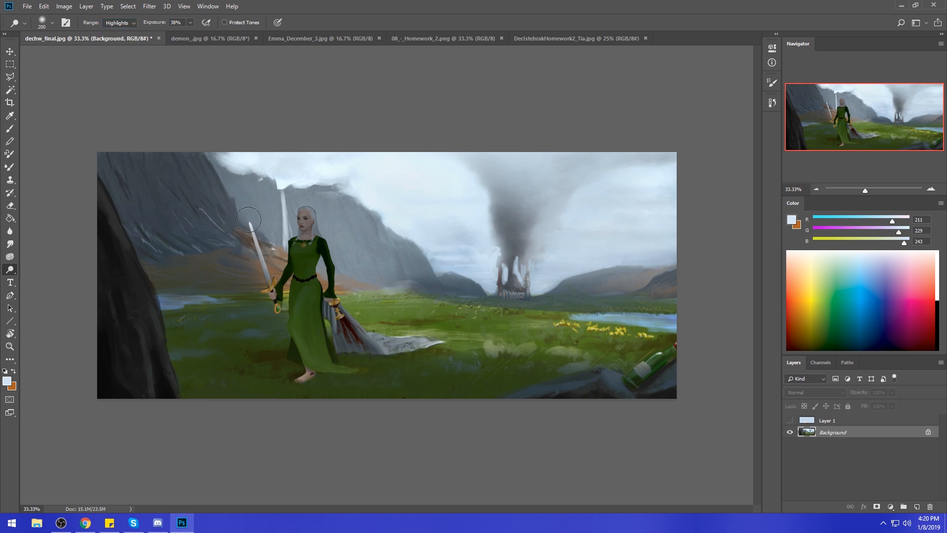
# - Set the Eraser to the soft round 100 px brush while checking the woman's head and sword up close
pyautogui.press('b')
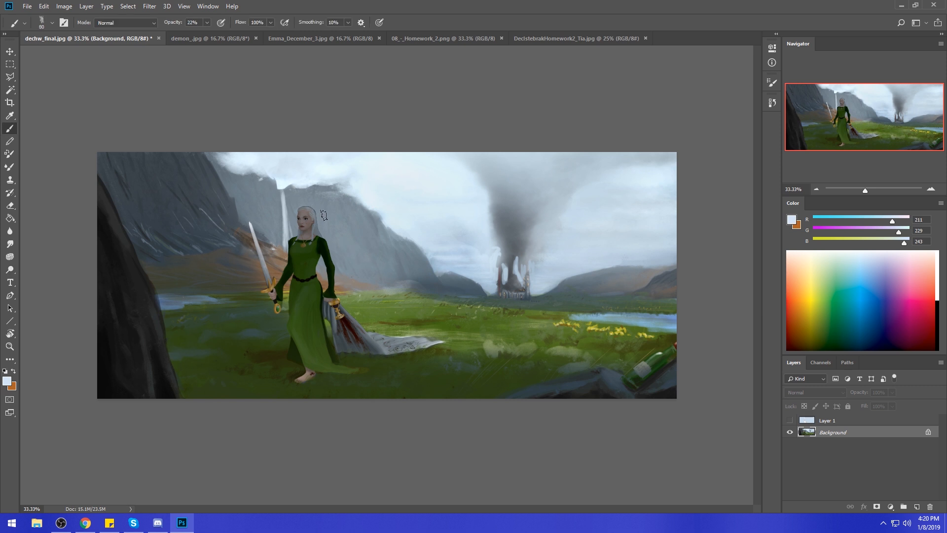
pyautogui.press('z')
pyautogui.moveTo(220, 178); pyautogui.dragTo(378, 290)
pyautogui.press('e')
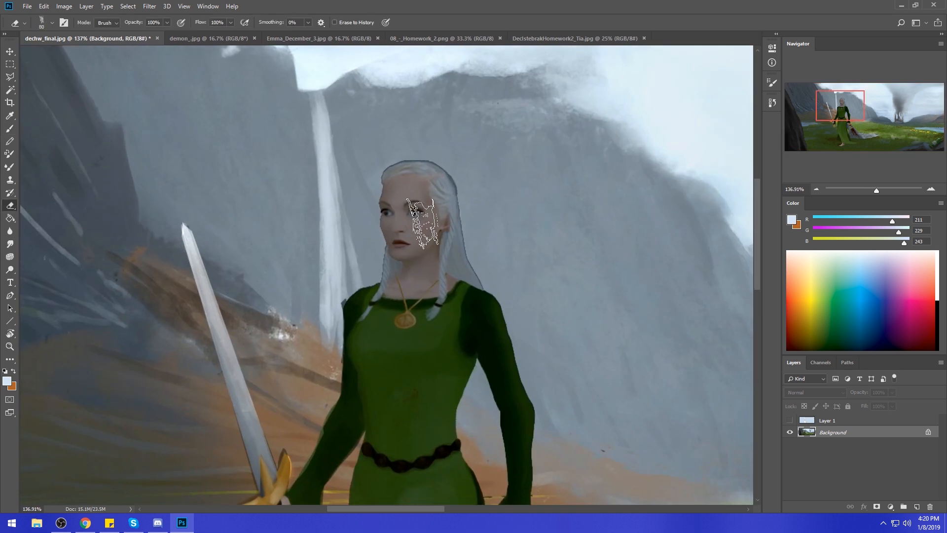
pyautogui.rightClick(580, 254)
pyautogui.click(661, 320)
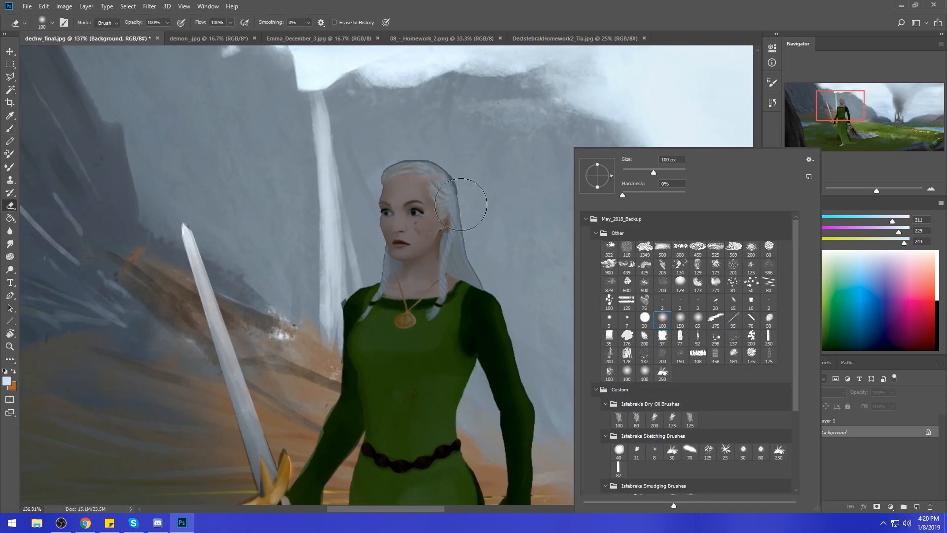
pyautogui.click(611, 108)
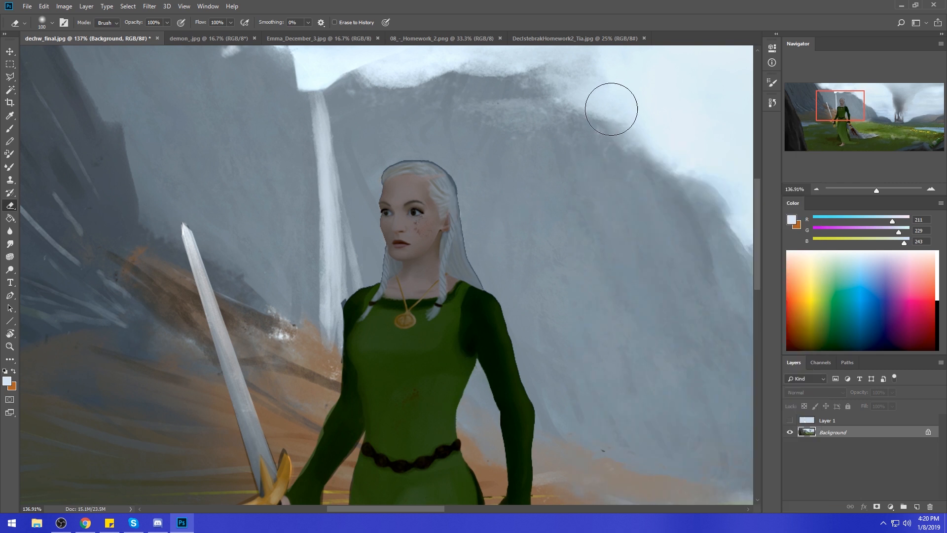
pyautogui.hotkey('ctrl', '0')
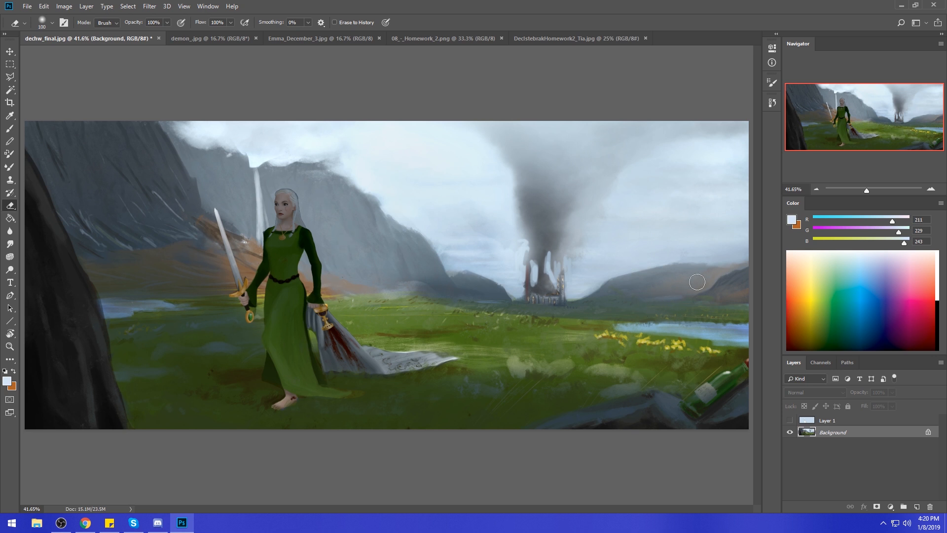
# - Load Layer 1's area around the woman as a selection, hide Layer 1 and make the Background layer active
pyautogui.click(821, 422)
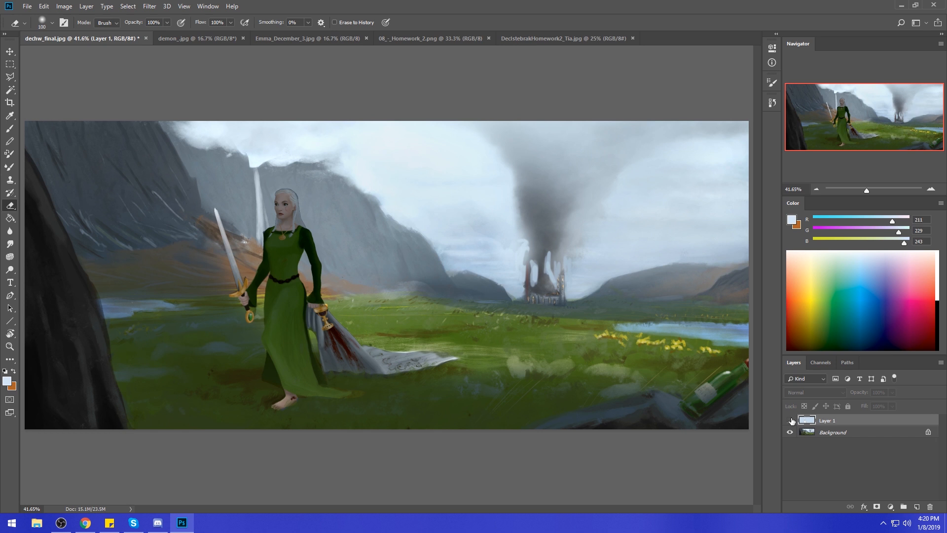
pyautogui.click(789, 421)
pyautogui.hotkey('ctrl', 'a')
pyautogui.press('v')
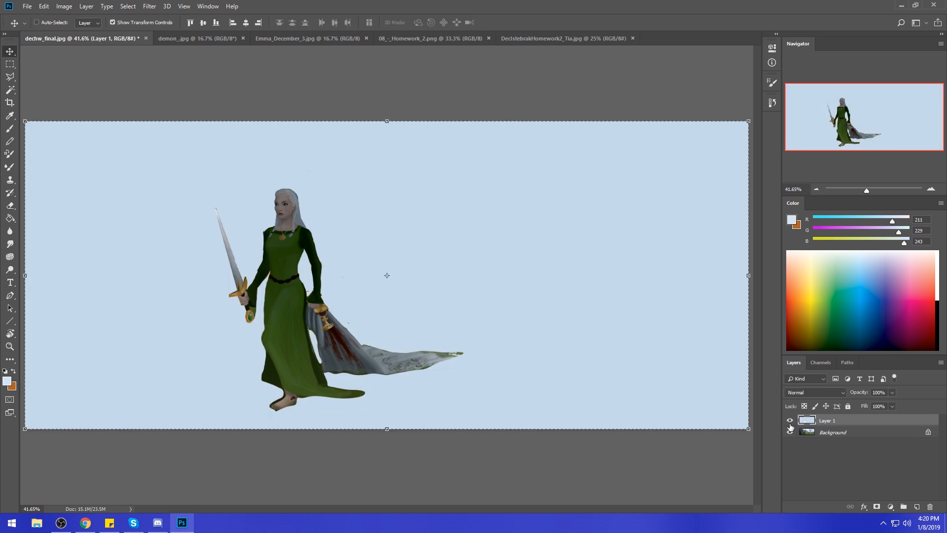
pyautogui.press('Up')
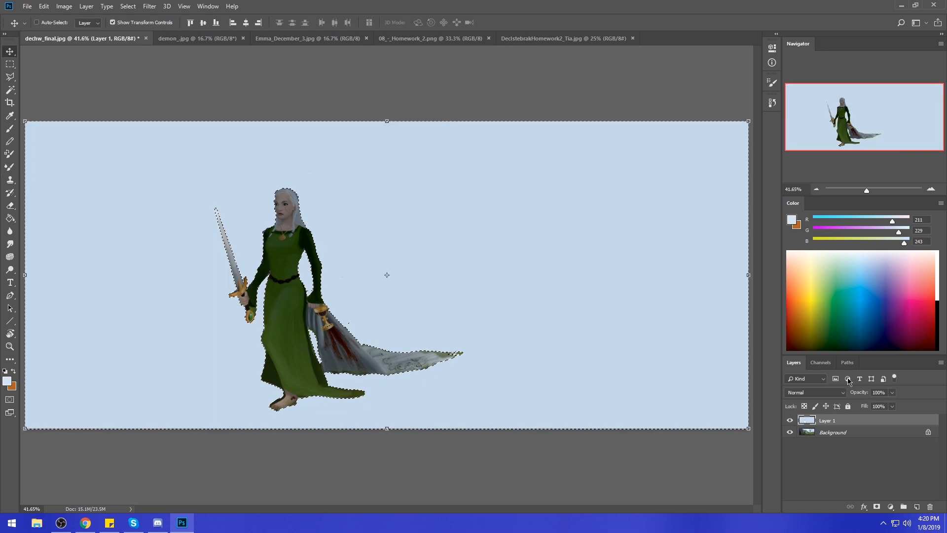
pyautogui.click(789, 420)
pyautogui.click(833, 432)
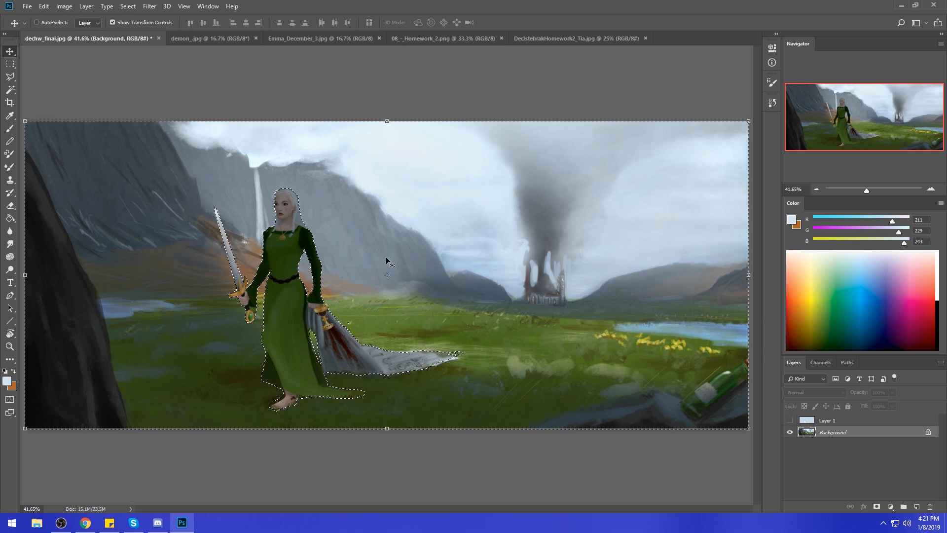
# - Try an 800 px Dodge stroke on the highlights behind the woman's head, and undo it
pyautogui.press('o')
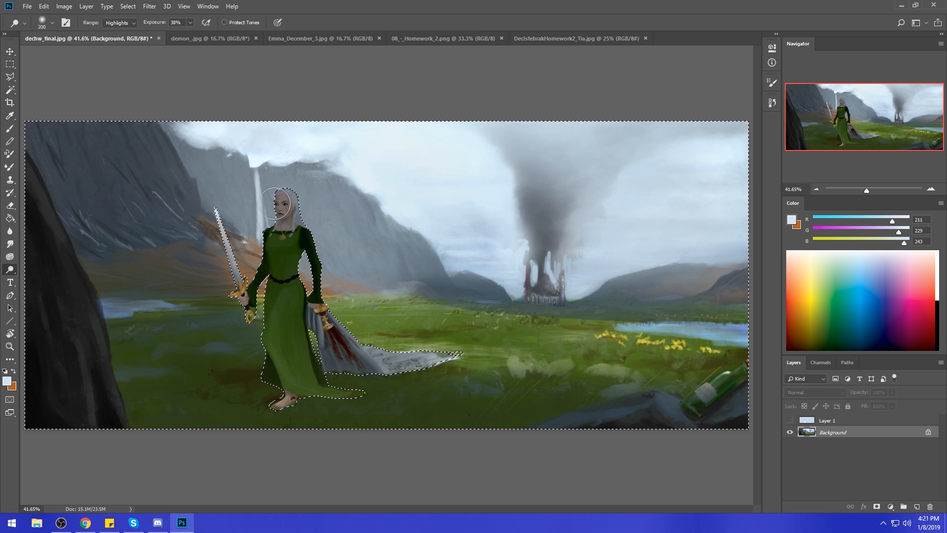
pyautogui.press(']')
pyautogui.press(']')
pyautogui.press(']')
pyautogui.press(']')
pyautogui.press(']')
pyautogui.press(']')
pyautogui.press(']')
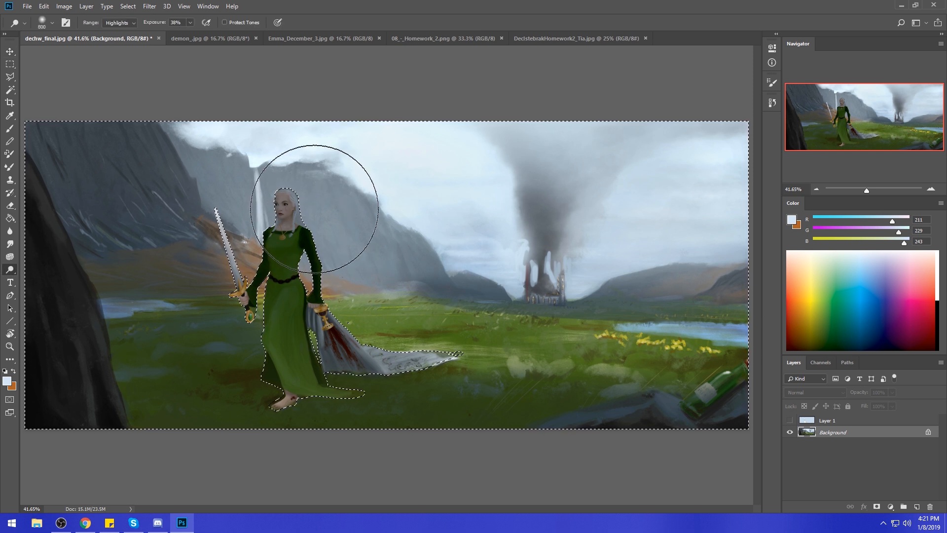
pyautogui.moveTo(294, 216)
pyautogui.mouseDown()
pyautogui.moveTo(290, 171)
pyautogui.moveTo(284, 185)
pyautogui.mouseUp()
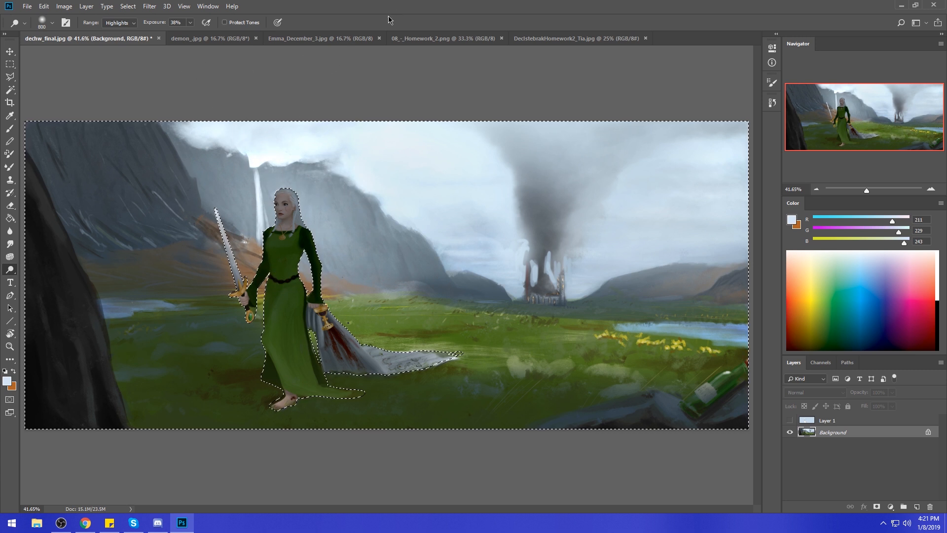
pyautogui.hotkey('ctrl', 'z')
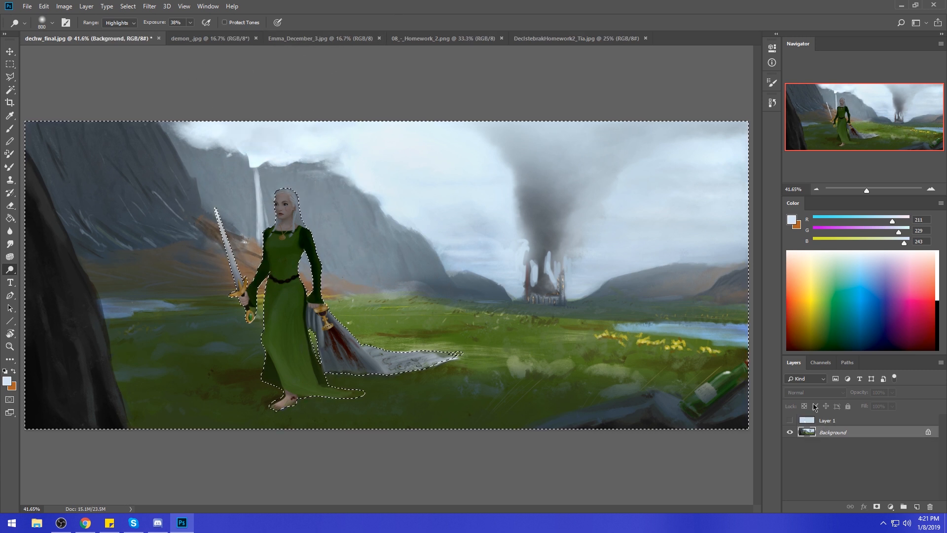
# - Set the Dodge tool's range to Midtones and its exposure to 18%
pyautogui.click(120, 22)
pyautogui.click(118, 34)
pyautogui.click(190, 22)
pyautogui.moveTo(188, 33); pyautogui.dragTo(179, 33)
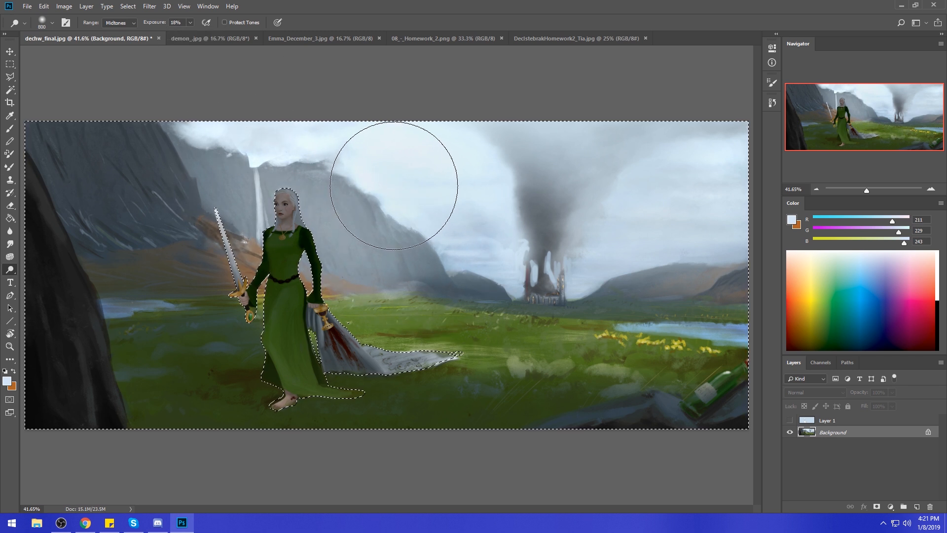
# - Sample the dark tone beside the sword, and brush a sampled pale blue haze over the distant hills beside the castle
pyautogui.press('l')
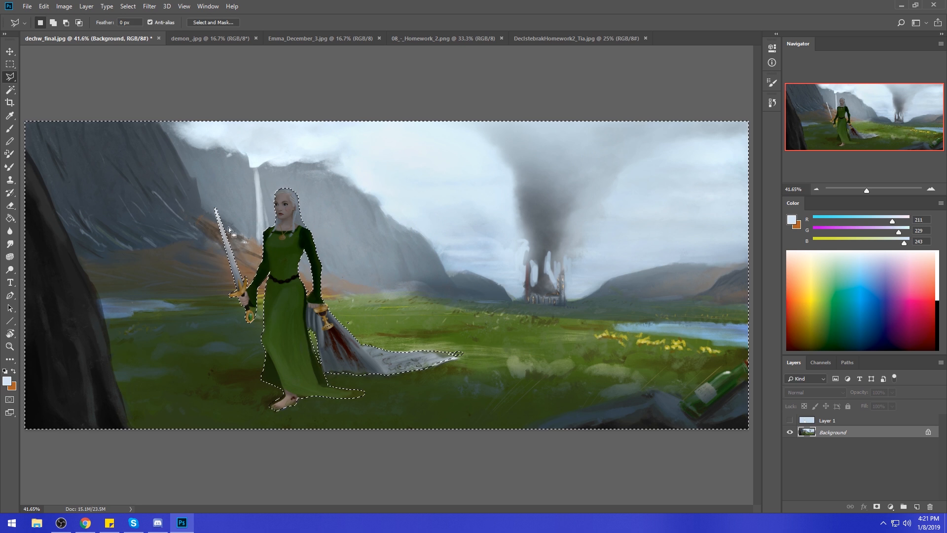
pyautogui.press('b')
pyautogui.keyDown('alt'); pyautogui.click(213, 218); pyautogui.keyUp('alt')
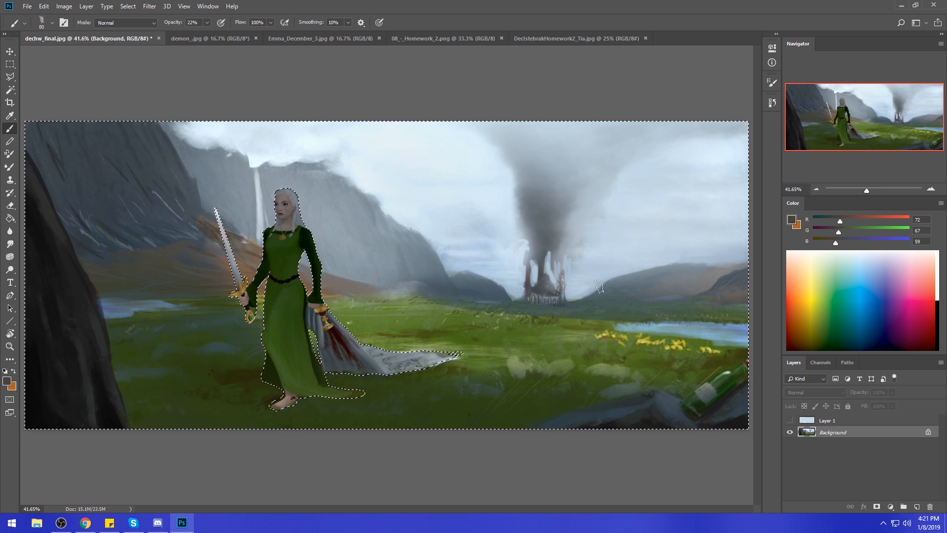
pyautogui.keyDown('alt'); pyautogui.click(621, 258); pyautogui.keyUp('alt')
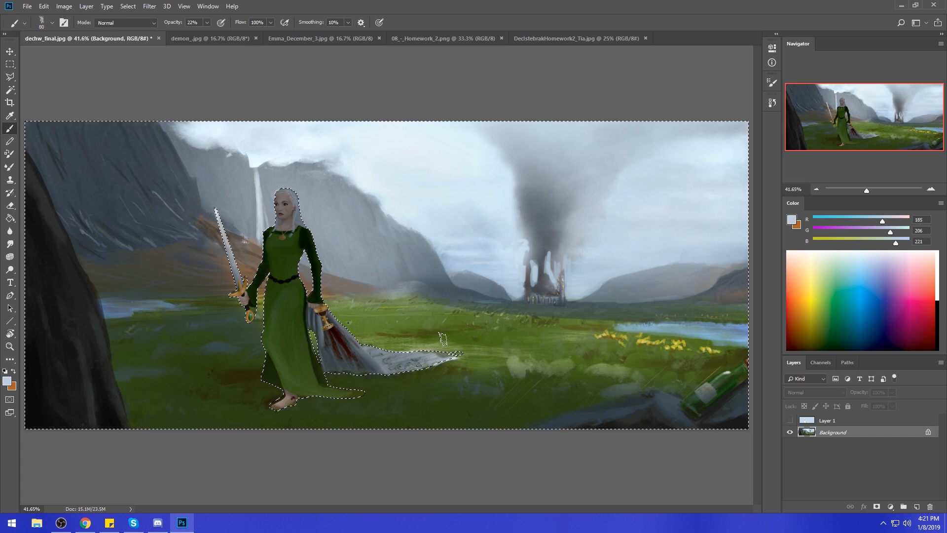
# - Return to the Dodge tool with its range on Highlights and a 150 px brush
pyautogui.click(10, 270)
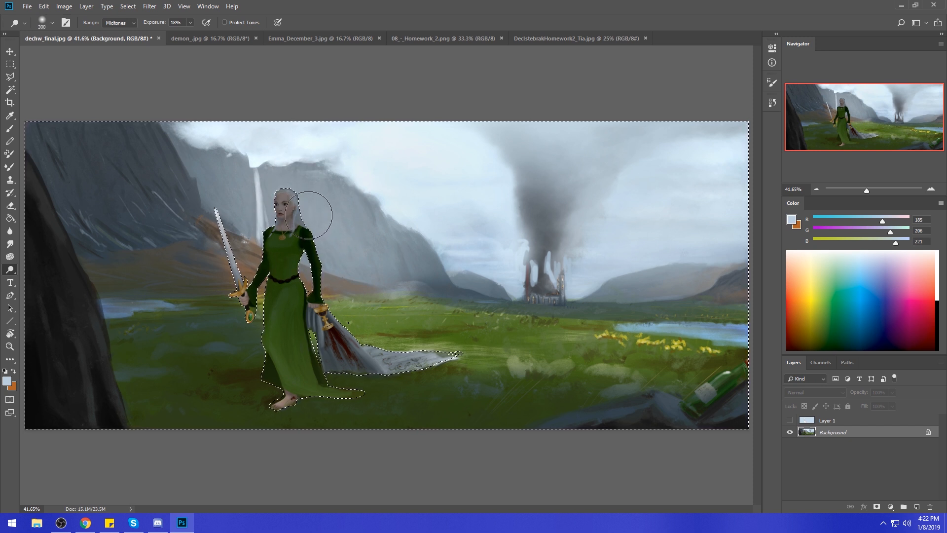
pyautogui.click(127, 23)
pyautogui.click(125, 47)
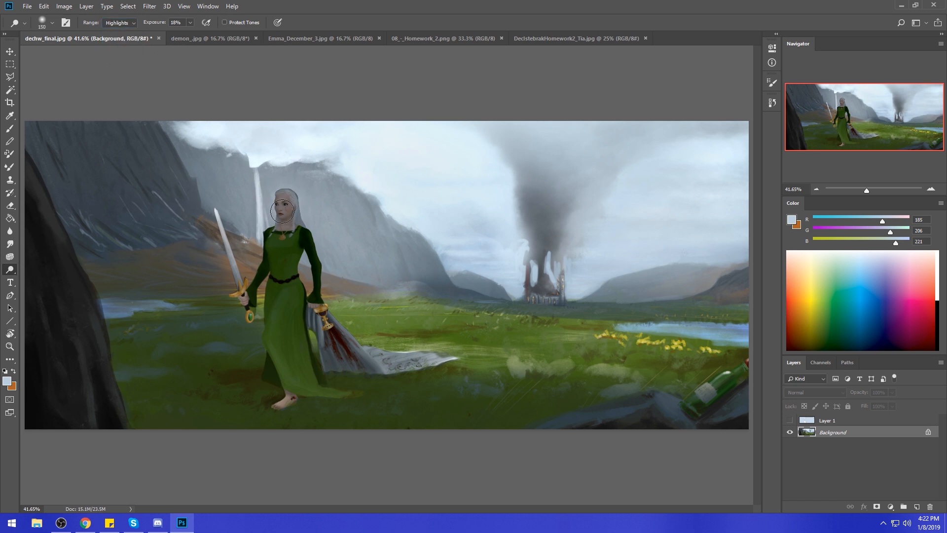
# - Invert the selection to cover only the woman, and clear its outline from view
pyautogui.press('m')
pyautogui.rightClick(229, 213)
pyautogui.click(269, 217)
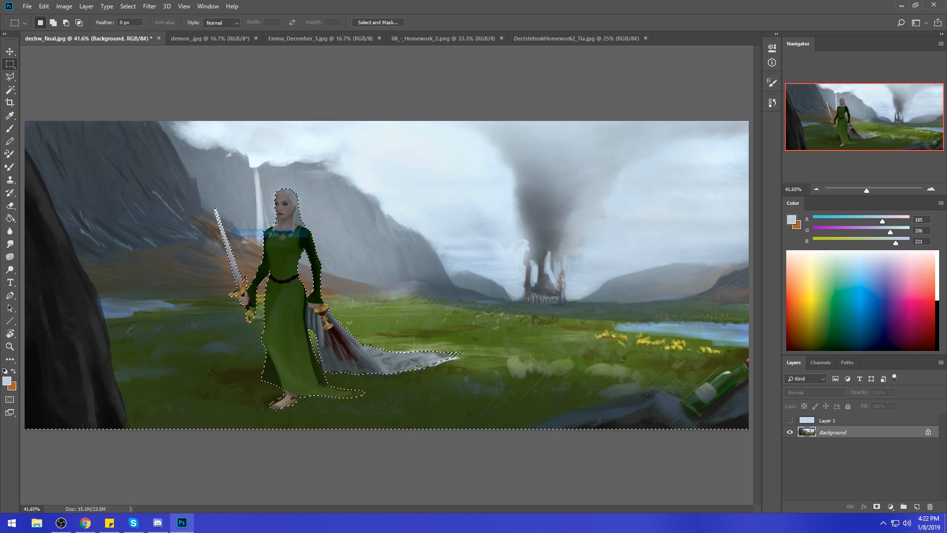
pyautogui.hotkey('ctrl', 'd')
# - Lighten the woman's face with the Dodge tool at 18% exposure, and undo the stroke down her dress
pyautogui.press('o')
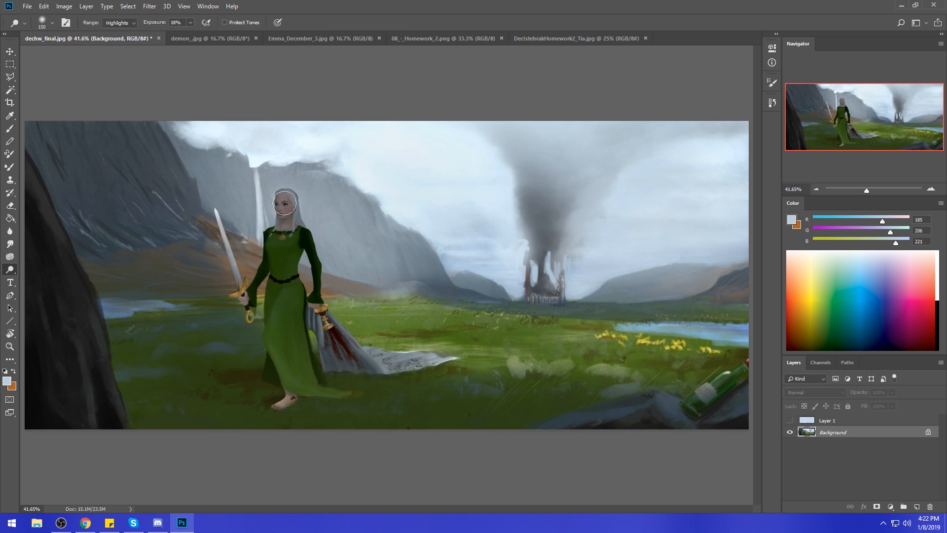
pyautogui.moveTo(279, 213); pyautogui.dragTo(286, 206)
pyautogui.moveTo(281, 242)
pyautogui.mouseDown()
pyautogui.moveTo(306, 233)
pyautogui.moveTo(278, 219)
pyautogui.moveTo(294, 265)
pyautogui.moveTo(266, 338)
pyautogui.mouseUp()
pyautogui.hotkey('ctrl', 'z')
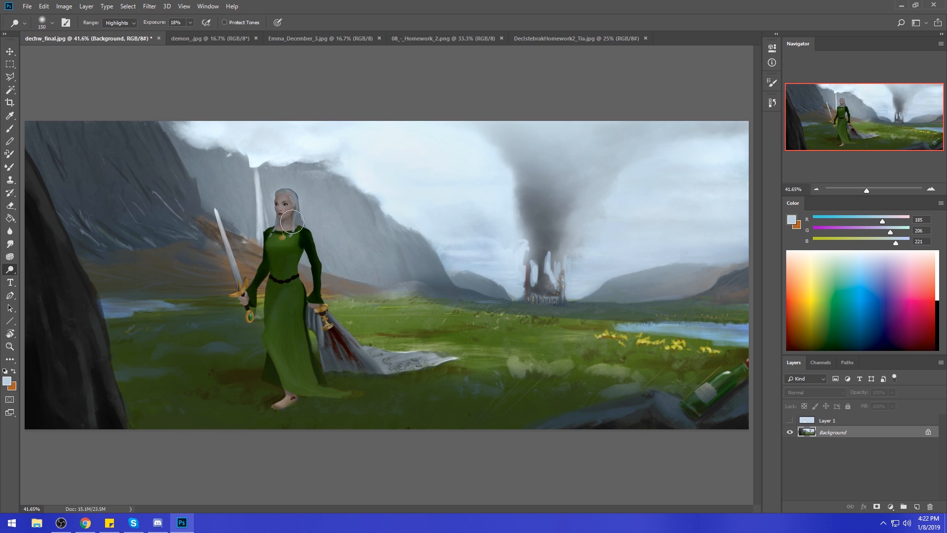
pyautogui.press('[')
# - Switch to the Brush with the soft round preset and enlarge it to 2000 px
pyautogui.press('b')
pyautogui.rightClick(320, 239)
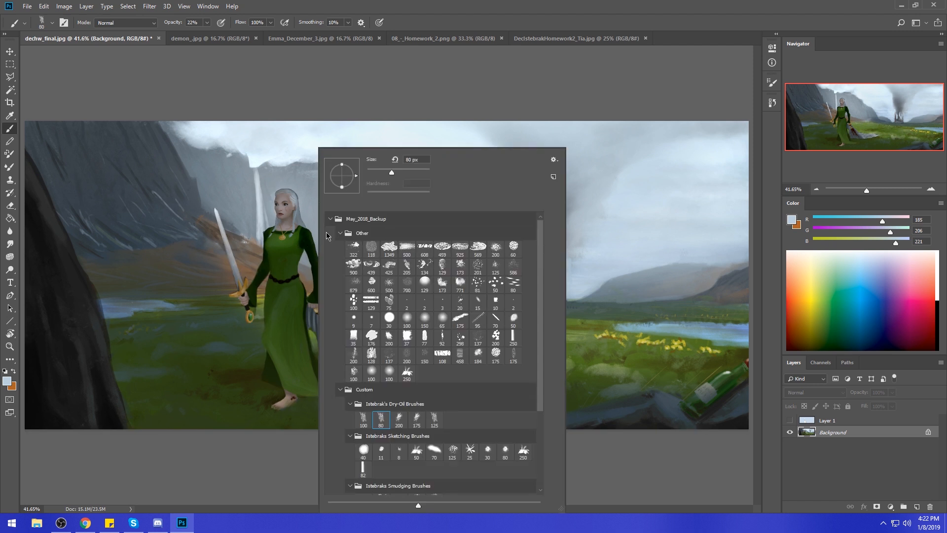
pyautogui.click(410, 323)
pyautogui.click(518, 86)
pyautogui.press(']')
pyautogui.press(']')
pyautogui.press(']')
pyautogui.press(']')
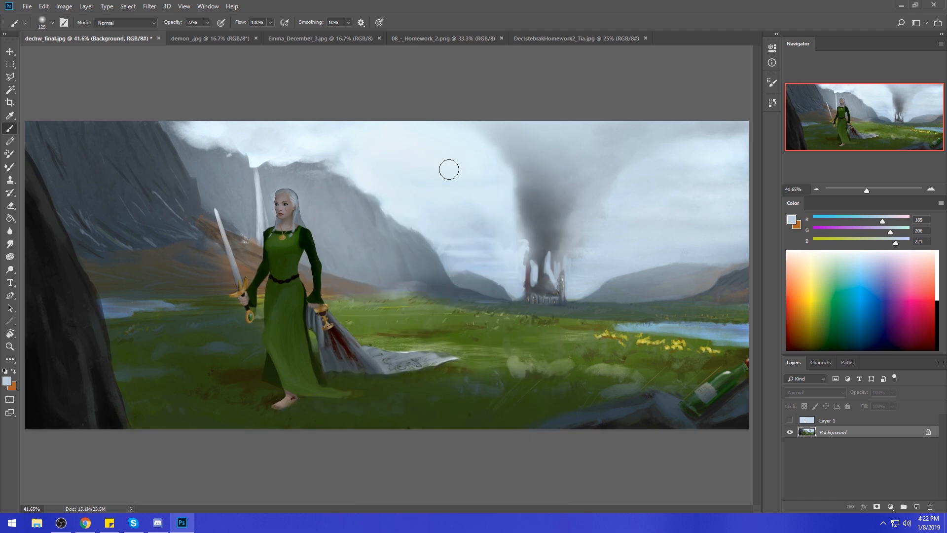
pyautogui.press(']')
pyautogui.press(']')
pyautogui.press(']')
pyautogui.press(']')
pyautogui.press(']')
pyautogui.press(']')
pyautogui.press(']')
pyautogui.press(']')
pyautogui.press(']')
pyautogui.press(']')
pyautogui.press(']')
pyautogui.press(']')
pyautogui.press(']')
pyautogui.press(']')
pyautogui.press(']')
pyautogui.press(']')
pyautogui.press(']')
pyautogui.press(']')
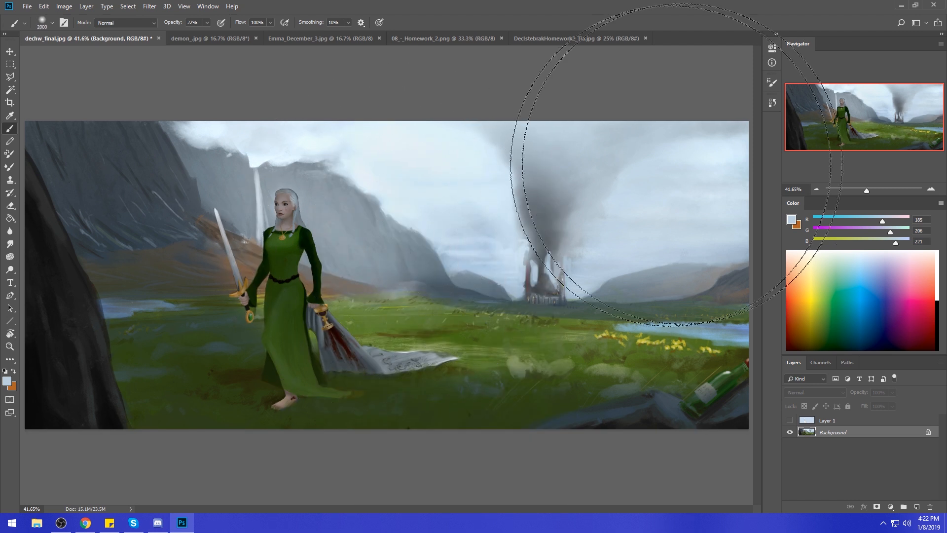
# - Sample the dark green of the woman's sleeve and set the brush opacity to 10%
pyautogui.keyDown('alt'); pyautogui.click(308, 234); pyautogui.keyUp('alt')
pyautogui.click(207, 23)
pyautogui.click(285, 336)
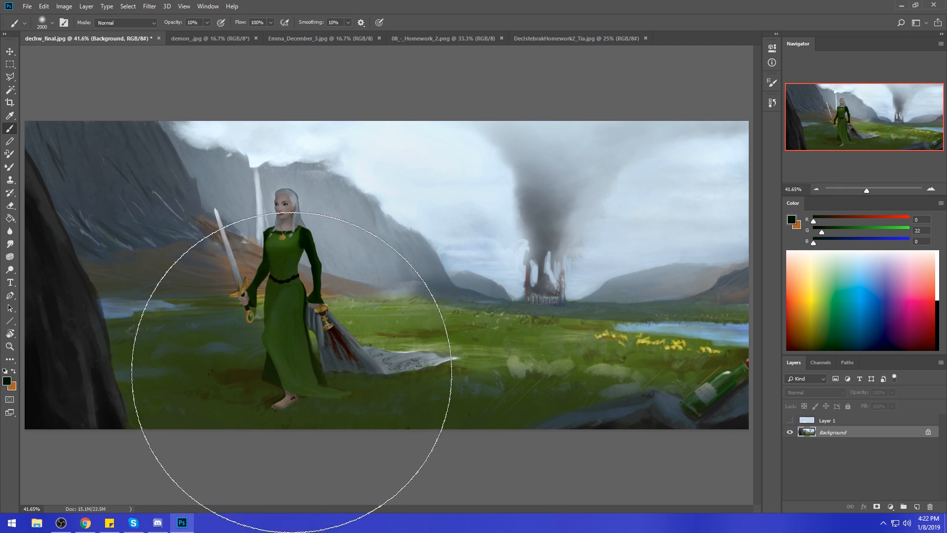
# - Set the foreground colour to dark blue #0a203a
pyautogui.click(792, 220)
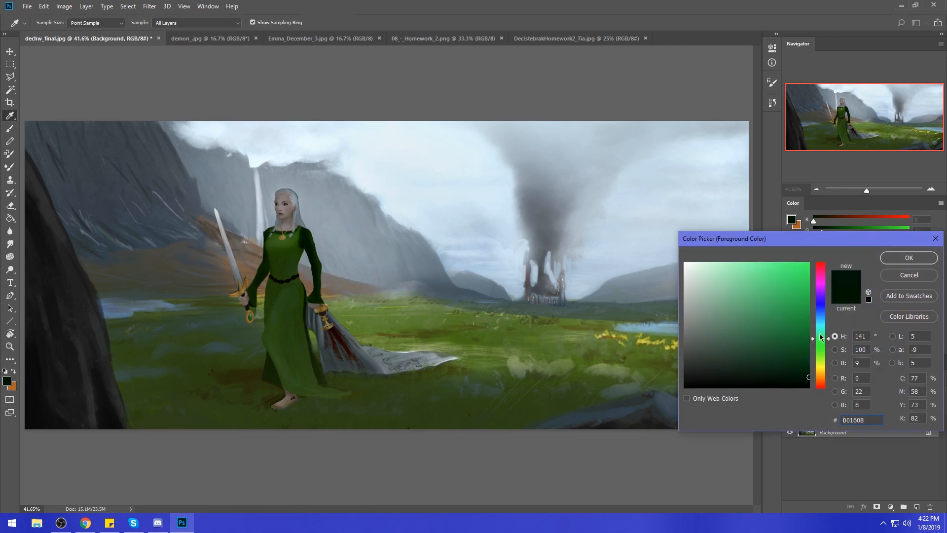
pyautogui.moveTo(821, 345); pyautogui.dragTo(821, 309)
pyautogui.click(742, 367)
pyautogui.click(786, 359)
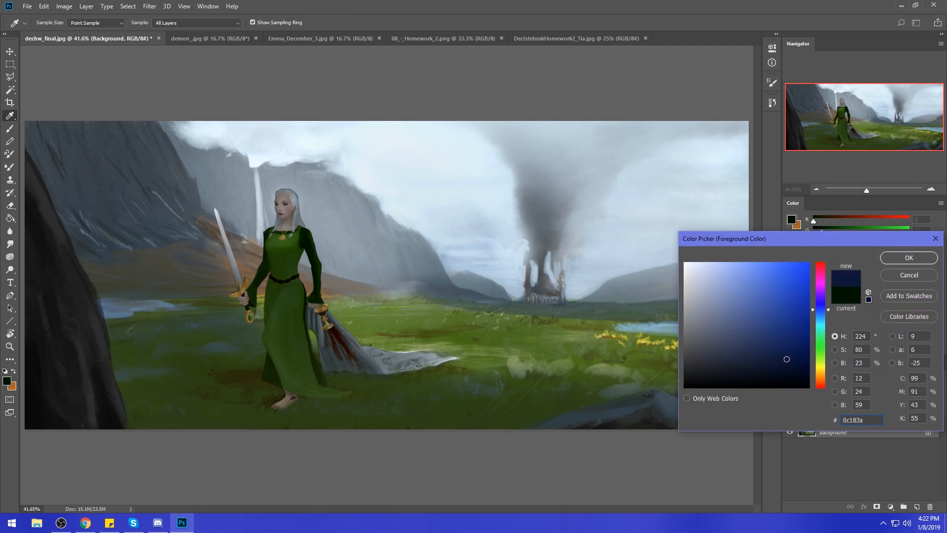
pyautogui.moveTo(824, 309); pyautogui.dragTo(823, 313)
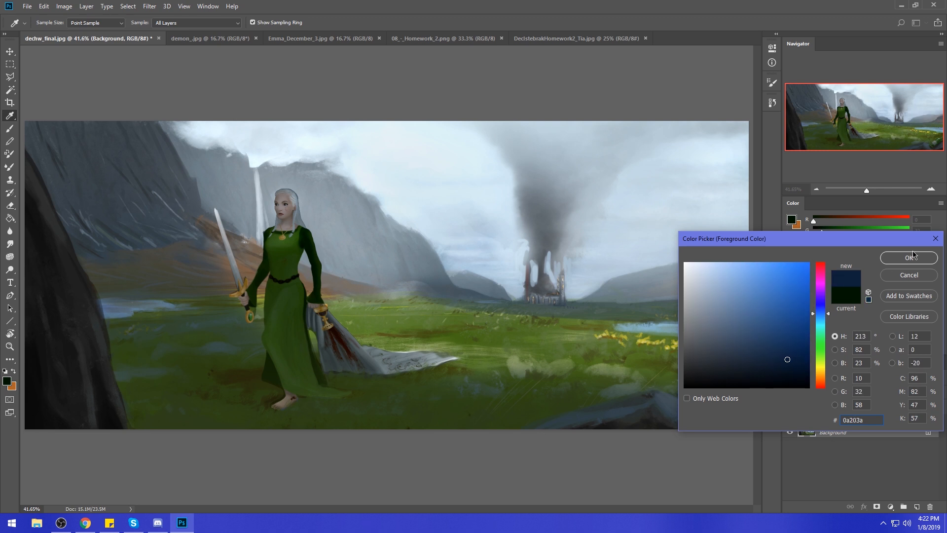
pyautogui.click(913, 255)
# - Softly shade the woman's lower dress and cape with a 700 px brush in the dark blue, and sample near-black from the foreground rock
pyautogui.press('b')
pyautogui.press('[')
pyautogui.press('[')
pyautogui.press('[')
pyautogui.press('[')
pyautogui.press('[')
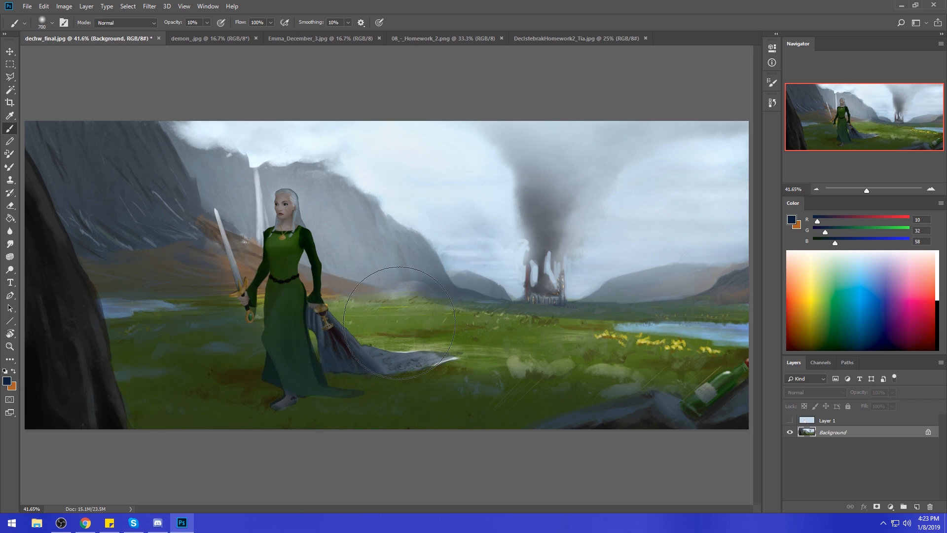
pyautogui.keyDown('alt'); pyautogui.click(121, 413); pyautogui.keyUp('alt')
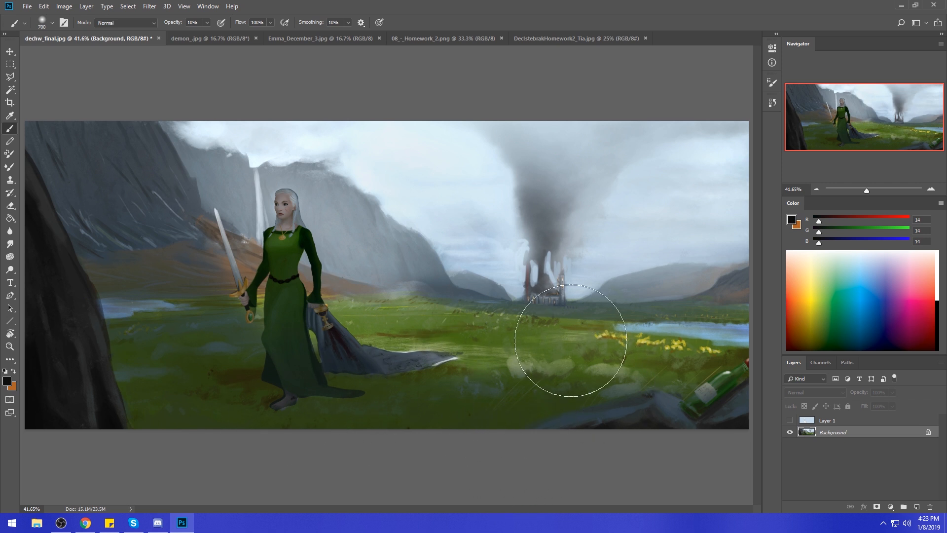
# - Outline the upper edge and tip of the cape with the freehand Lasso, and hide the selection outline
pyautogui.press('l')
pyautogui.click(414, 324)
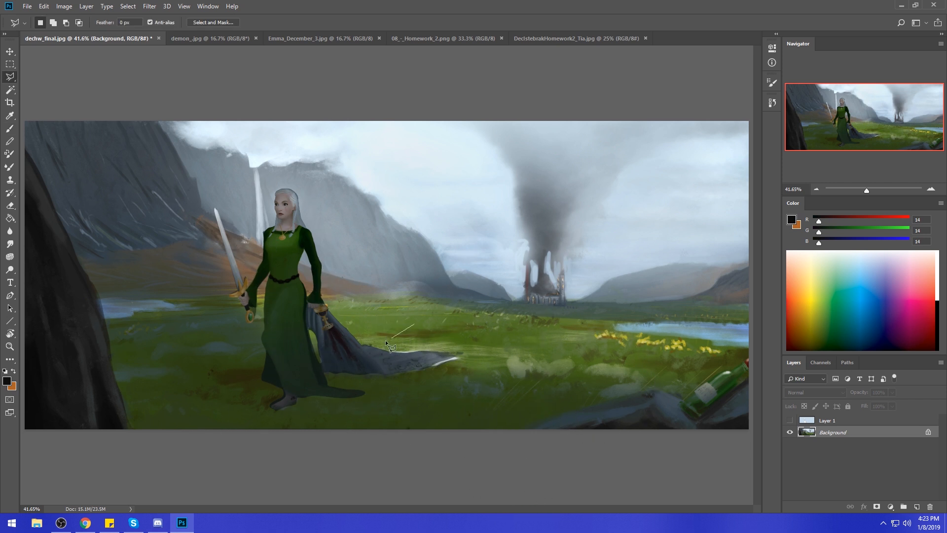
pyautogui.moveTo(10, 76); pyautogui.dragTo(50, 76)
pyautogui.moveTo(407, 322); pyautogui.dragTo(412, 319)
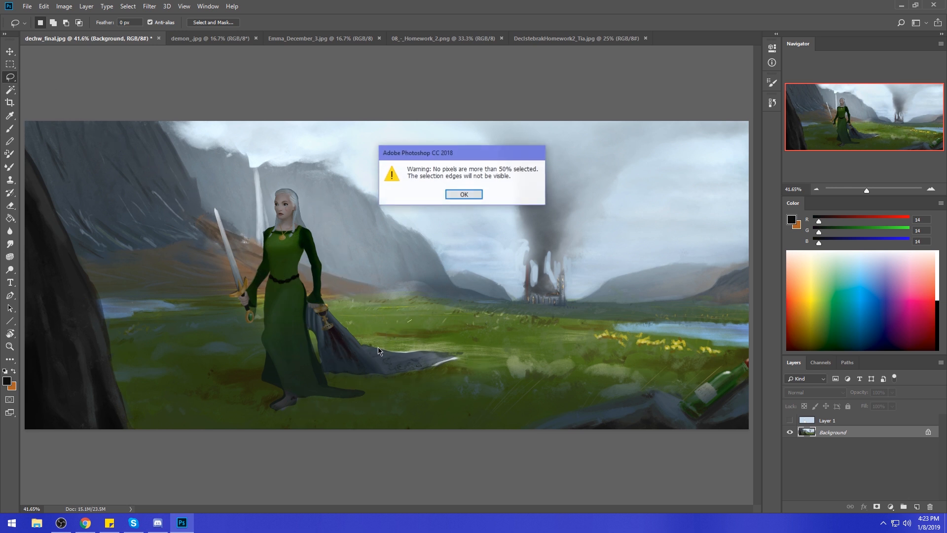
pyautogui.click(464, 194)
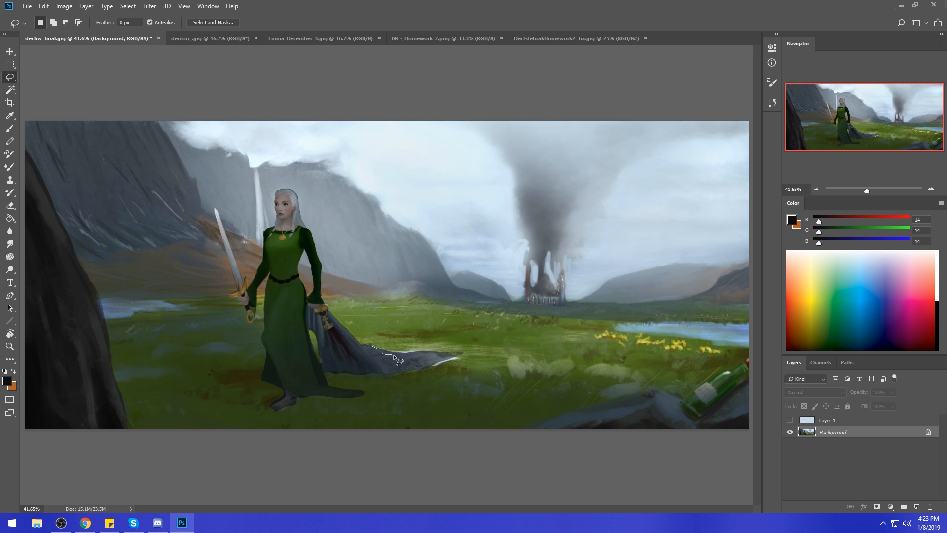
pyautogui.moveTo(434, 354); pyautogui.dragTo(385, 349)
pyautogui.hotkey('ctrl', 'd')
# - Lighten the selected cape tip with the Dodge tool set to Highlights at 18% exposure
pyautogui.click(9, 269)
pyautogui.moveTo(455, 358); pyautogui.dragTo(462, 368)
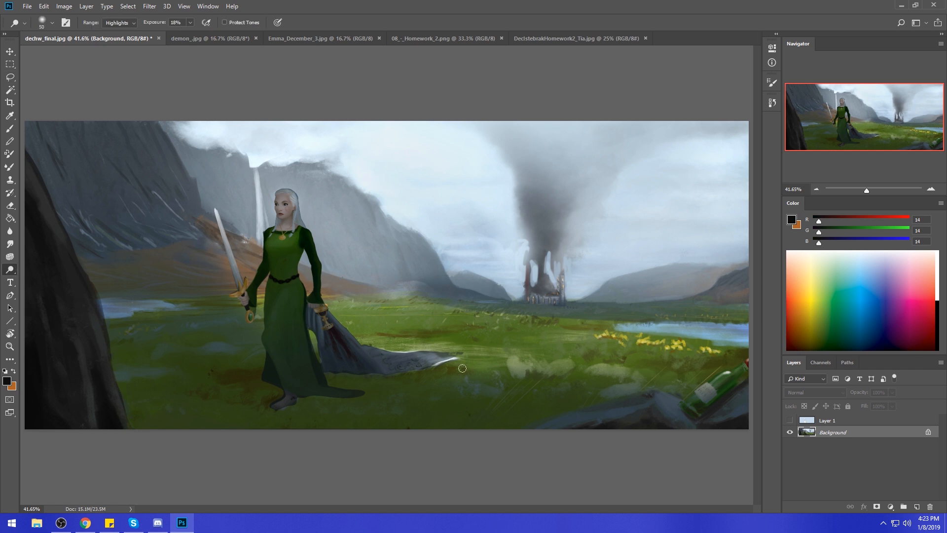
pyautogui.moveTo(374, 349)
pyautogui.mouseDown()
pyautogui.moveTo(479, 356)
pyautogui.moveTo(375, 357)
pyautogui.mouseUp()
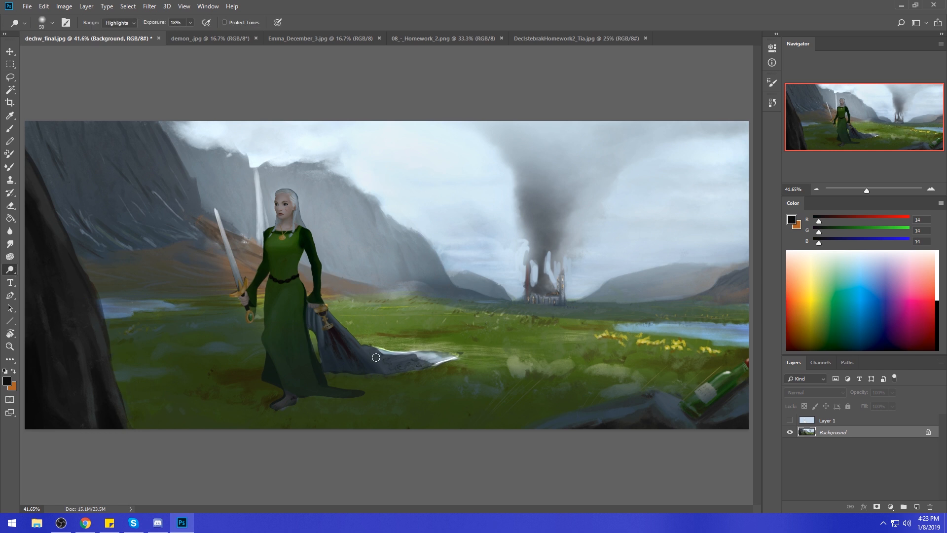
# - Sample the pale sky colour and brush it softly over the selected cape tip
pyautogui.press('b')
pyautogui.keyDown('alt'); pyautogui.click(434, 150); pyautogui.keyUp('alt')
pyautogui.moveTo(453, 353); pyautogui.dragTo(503, 366)
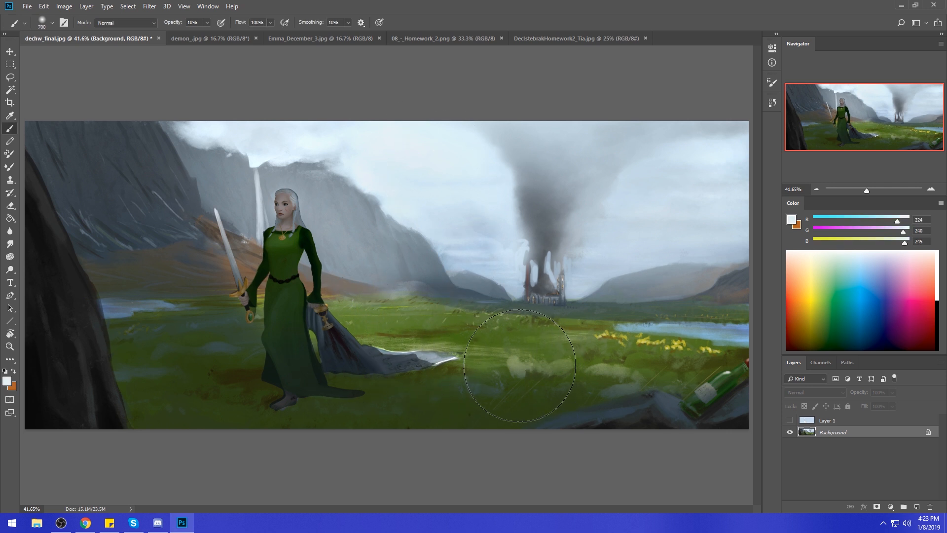
# - Change the foreground colour to pure white and brush it over the cape tip on a new layer
pyautogui.click(791, 222)
pyautogui.click(685, 255)
pyautogui.click(901, 259)
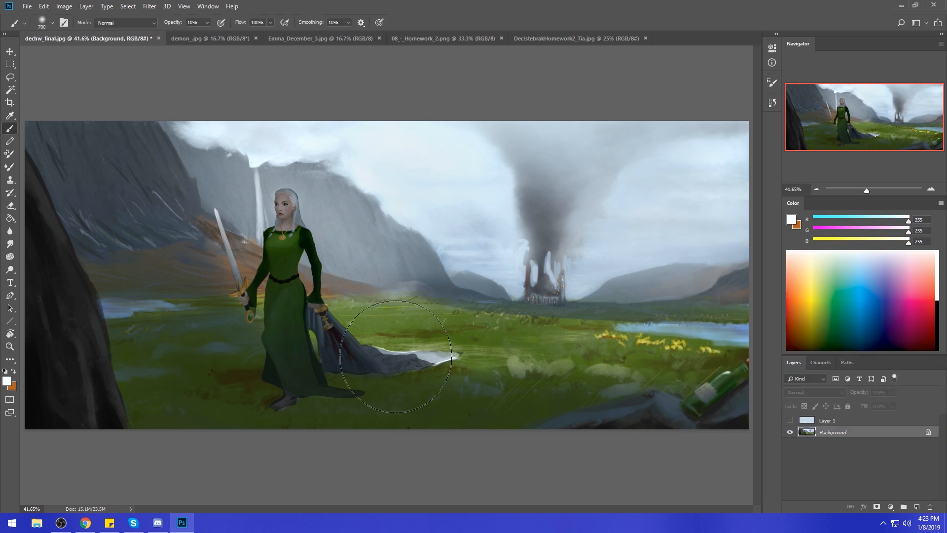
pyautogui.click(915, 507)
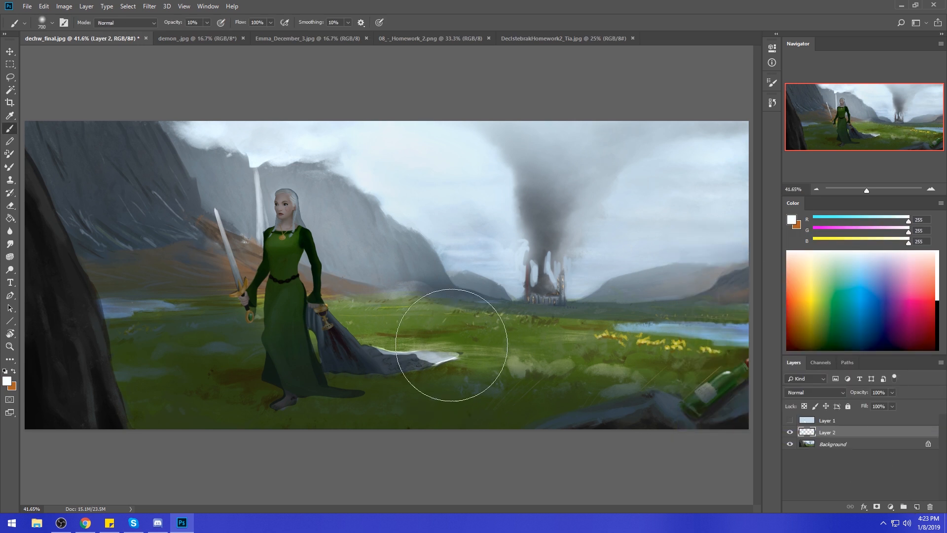
pyautogui.moveTo(525, 382)
pyautogui.mouseDown()
pyautogui.moveTo(482, 351)
pyautogui.moveTo(432, 364)
pyautogui.mouseUp()
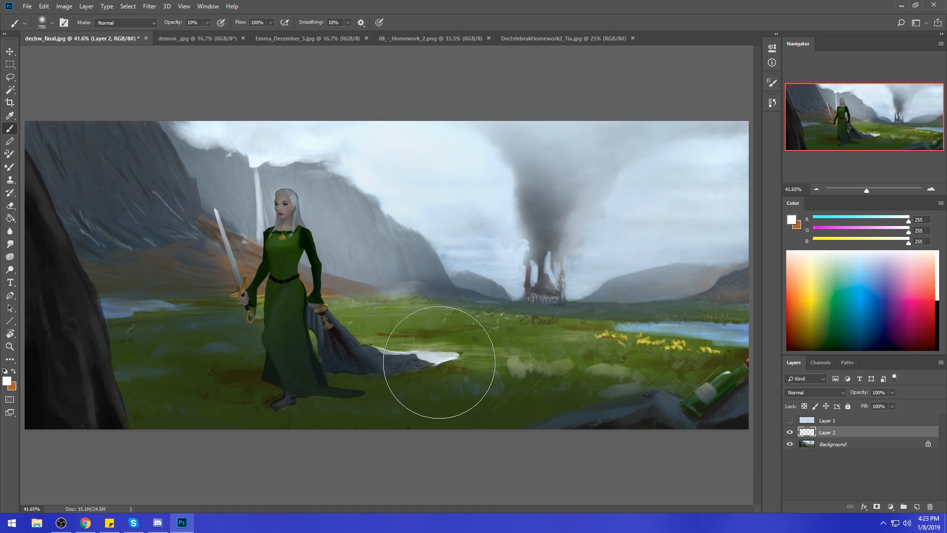
# - Deselect the cape tip and try to soften its inner edge with the Blur tool at 100% strength
pyautogui.press('m')
pyautogui.rightClick(413, 333)
pyautogui.click(415, 337)
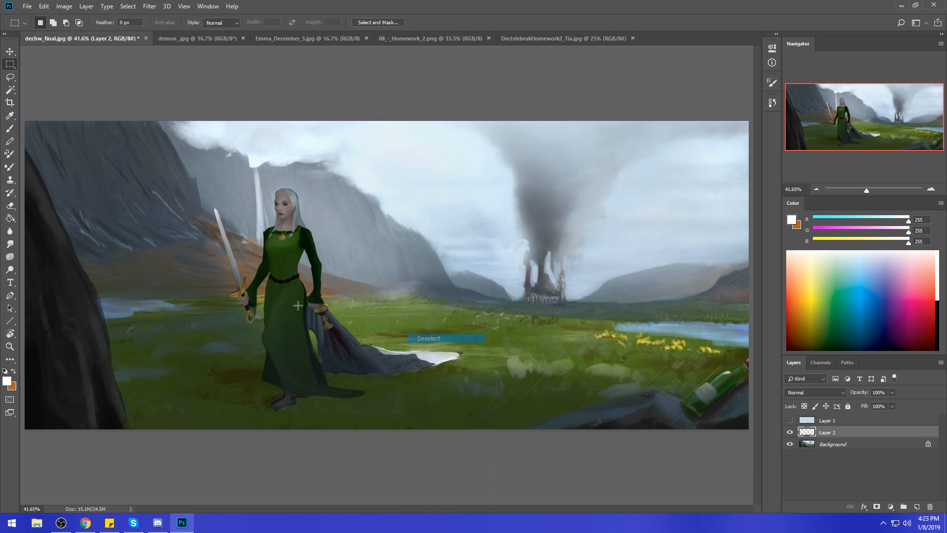
pyautogui.click(10, 231)
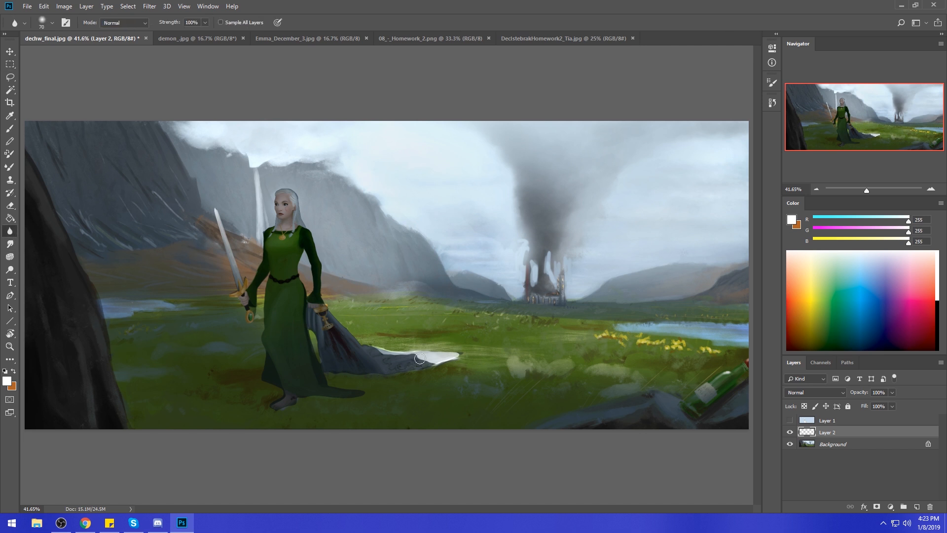
pyautogui.click(205, 22)
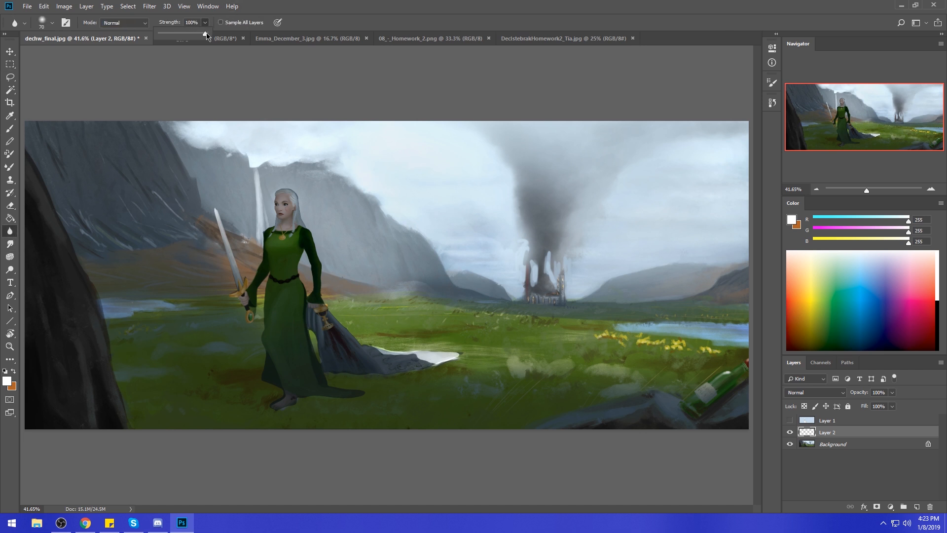
pyautogui.click(441, 361)
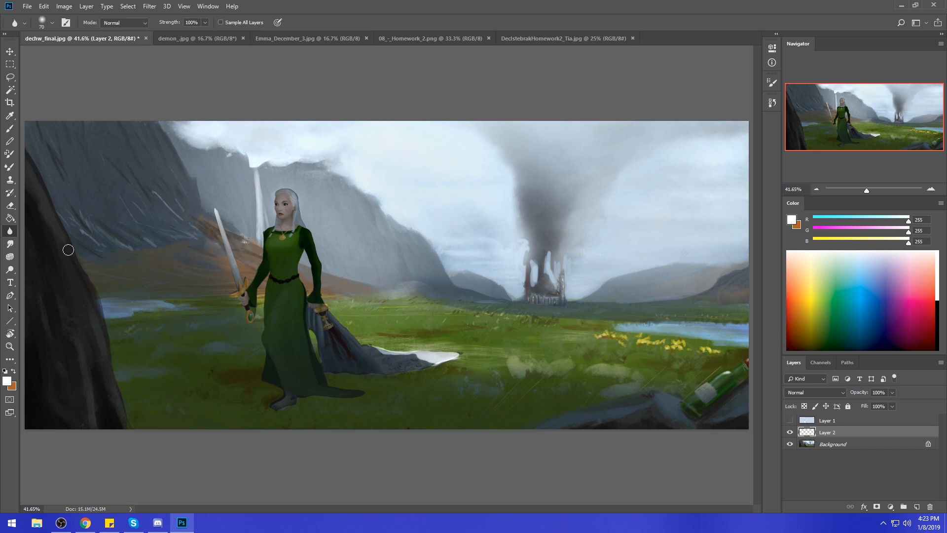
# - Lasso the boundary of the white cape highlight, apply a 2.9-pixel Gaussian Blur to Layer 2, and merge the visible layers
pyautogui.press('l')
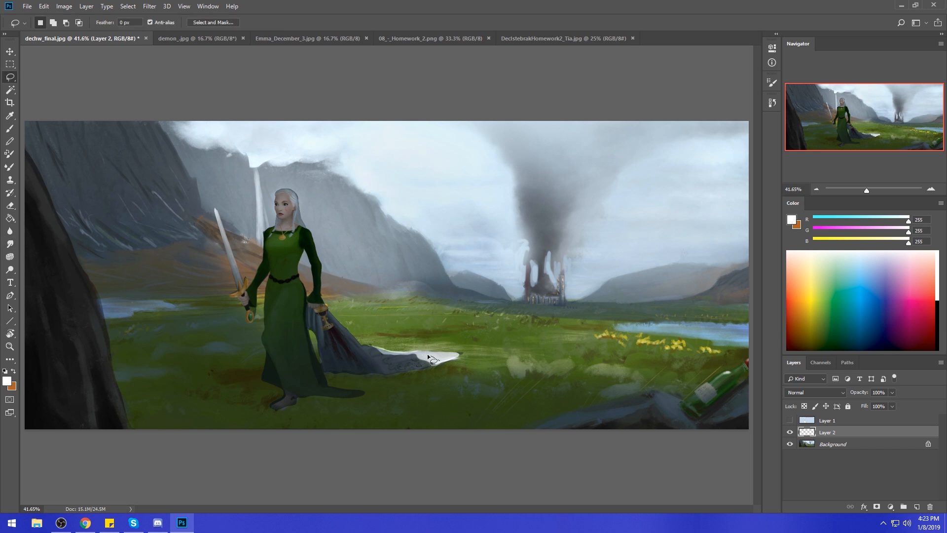
pyautogui.moveTo(380, 349); pyautogui.dragTo(436, 365)
pyautogui.click(149, 6)
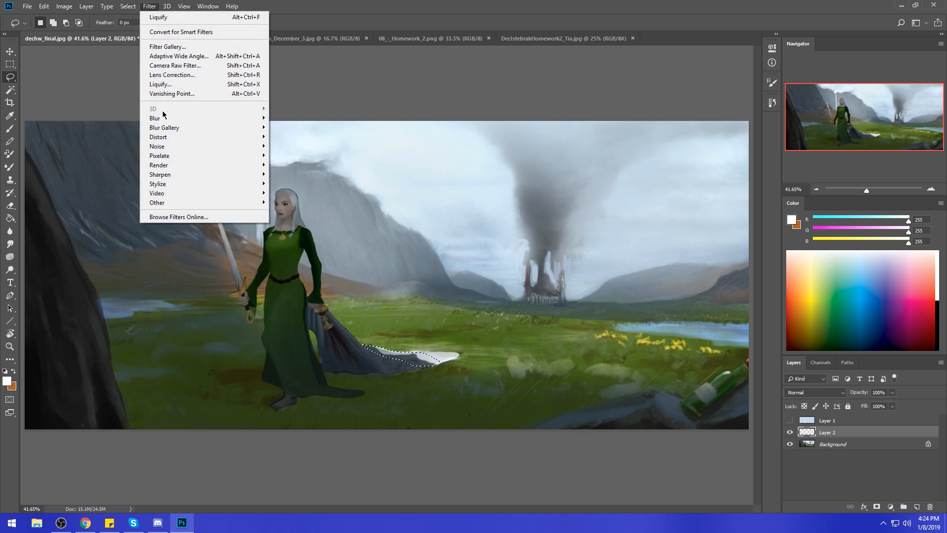
pyautogui.moveTo(189, 119)
pyautogui.click(295, 155)
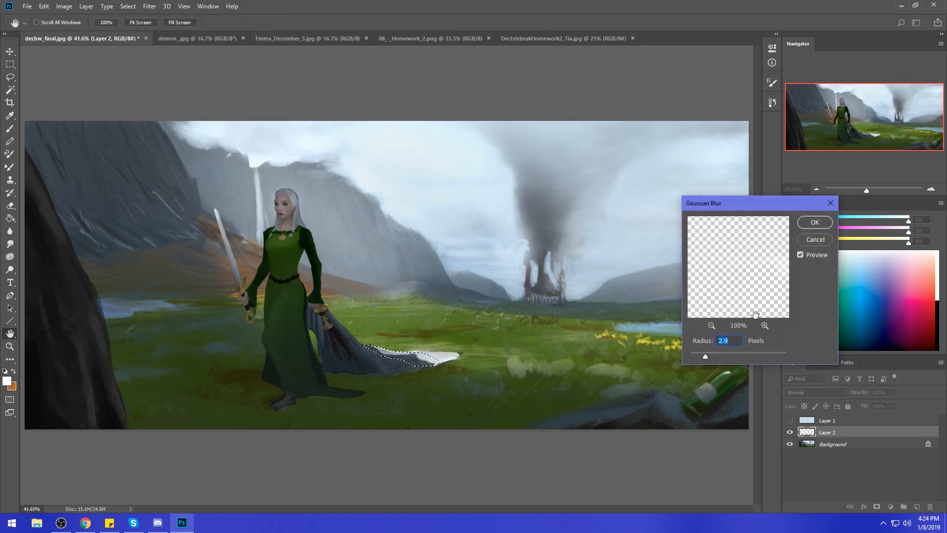
pyautogui.press('Return')
pyautogui.rightClick(823, 433)
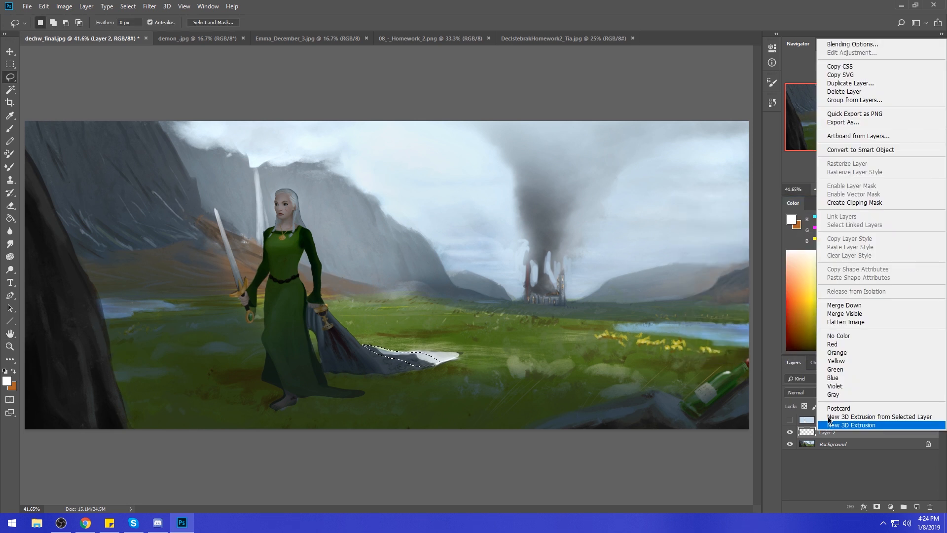
pyautogui.click(862, 312)
# - Apply a Gaussian Blur with a 13.9-pixel radius to the selected cape highlight, and deselect it
pyautogui.click(150, 7)
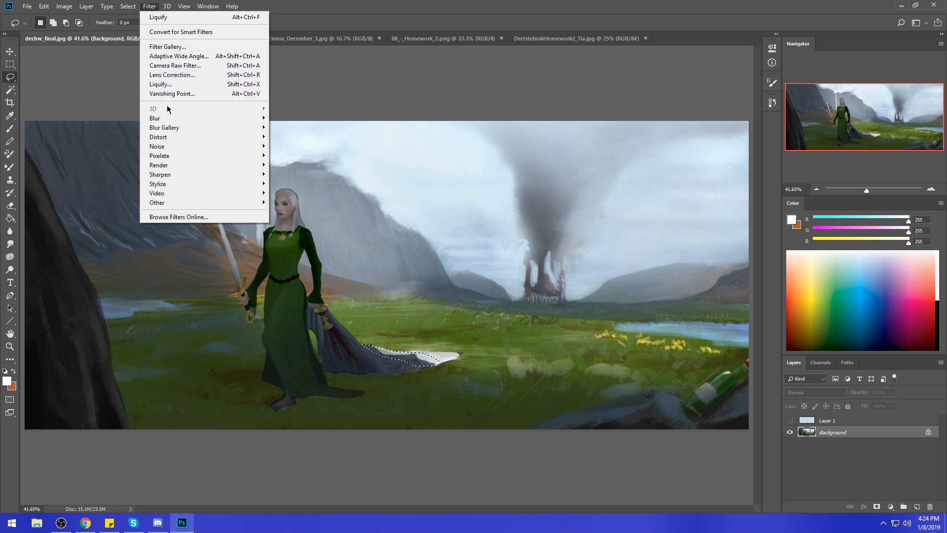
pyautogui.moveTo(172, 121)
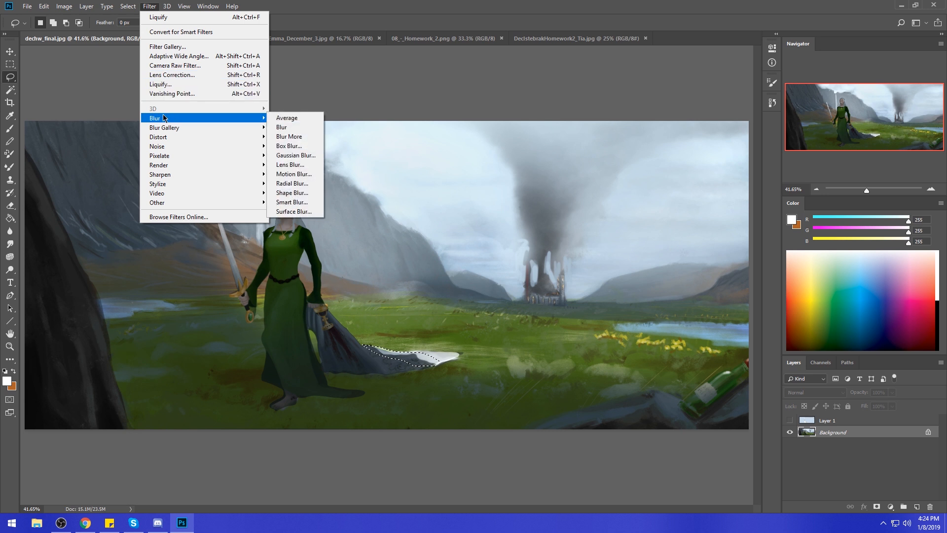
pyautogui.click(294, 155)
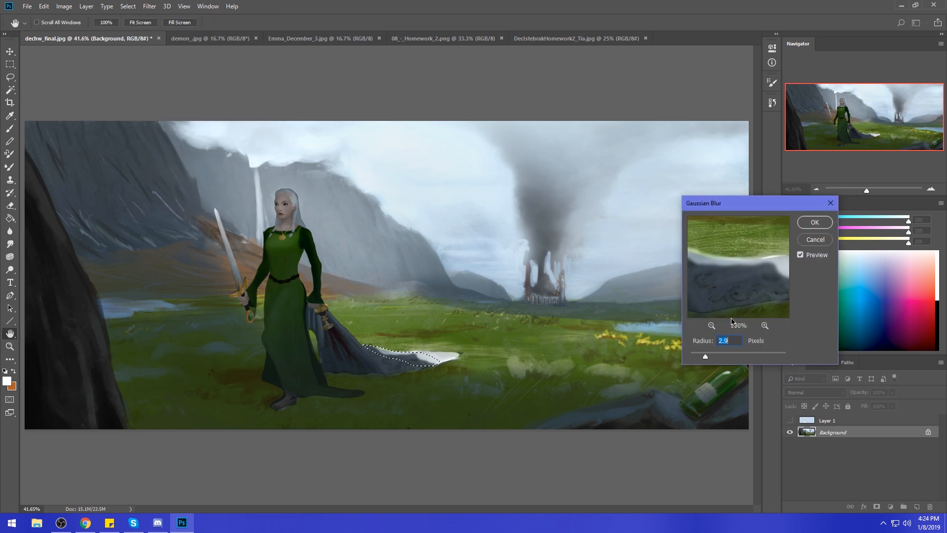
pyautogui.moveTo(705, 356); pyautogui.dragTo(733, 362)
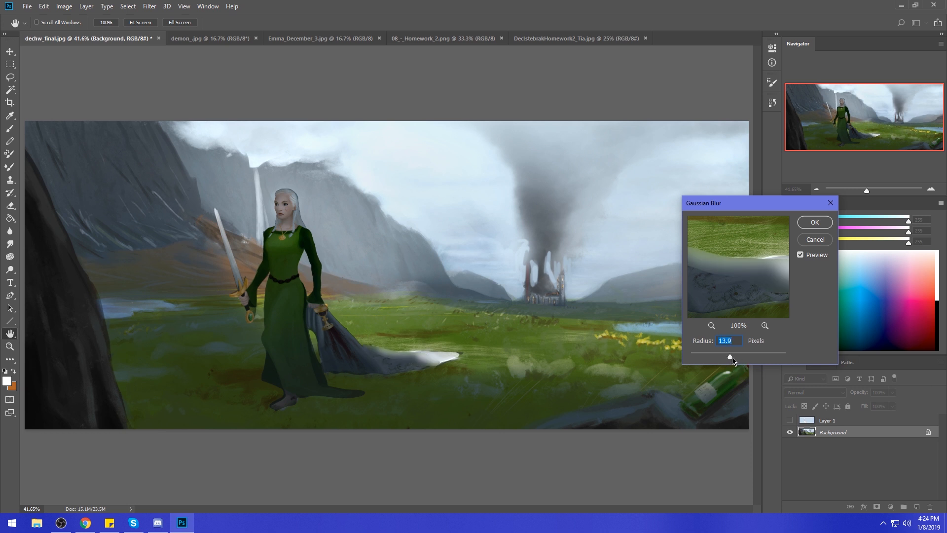
pyautogui.click(807, 224)
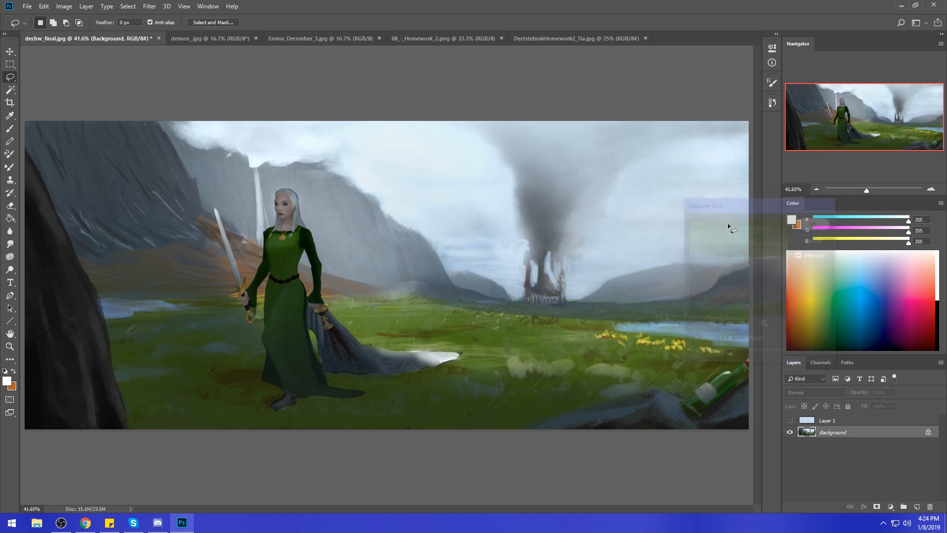
pyautogui.press('m')
pyautogui.rightClick(393, 338)
pyautogui.click(413, 164)
# - Sample the pale sky colour and shrink the soft brush to 80 px to highlight the cape's lower edge
pyautogui.press('b')
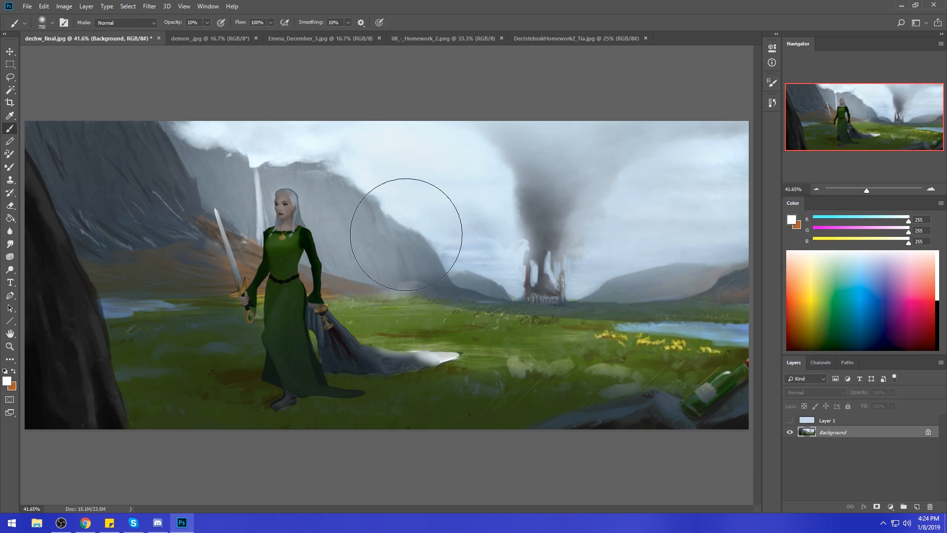
pyautogui.keyDown('alt'); pyautogui.click(387, 132); pyautogui.keyUp('alt')
pyautogui.press('[')
pyautogui.press('[')
pyautogui.press('[')
pyautogui.press('[')
pyautogui.press('[')
pyautogui.press('[')
pyautogui.press('[')
pyautogui.press('[')
pyautogui.press('[')
pyautogui.press('[')
pyautogui.press('[')
pyautogui.press('[')
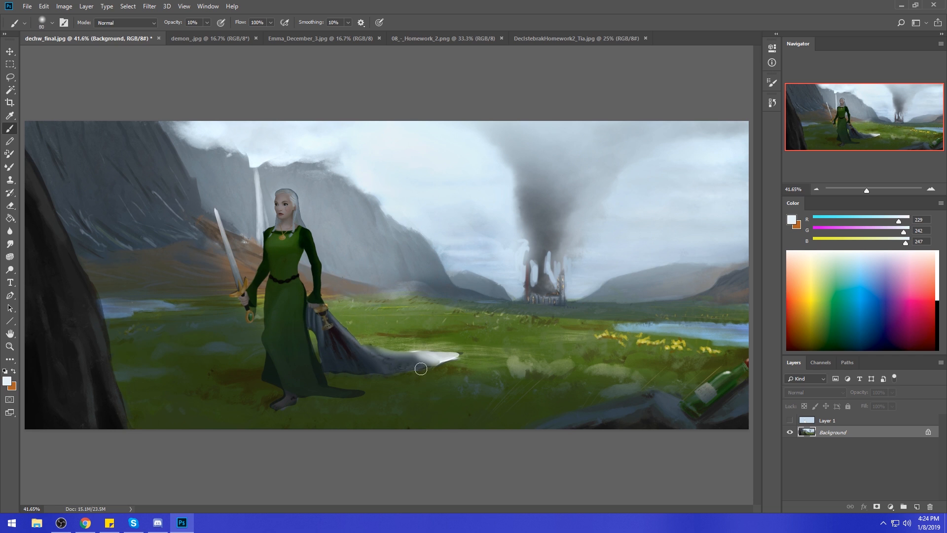
# - Enlarge the brush to 600 px and sample the pale blue sky beside the cliff
pyautogui.press(']')
pyautogui.press(']')
pyautogui.press(']')
pyautogui.press(']')
pyautogui.press(']')
pyautogui.press(']')
pyautogui.press(']')
pyautogui.press(']')
pyautogui.press(']')
pyautogui.press(']')
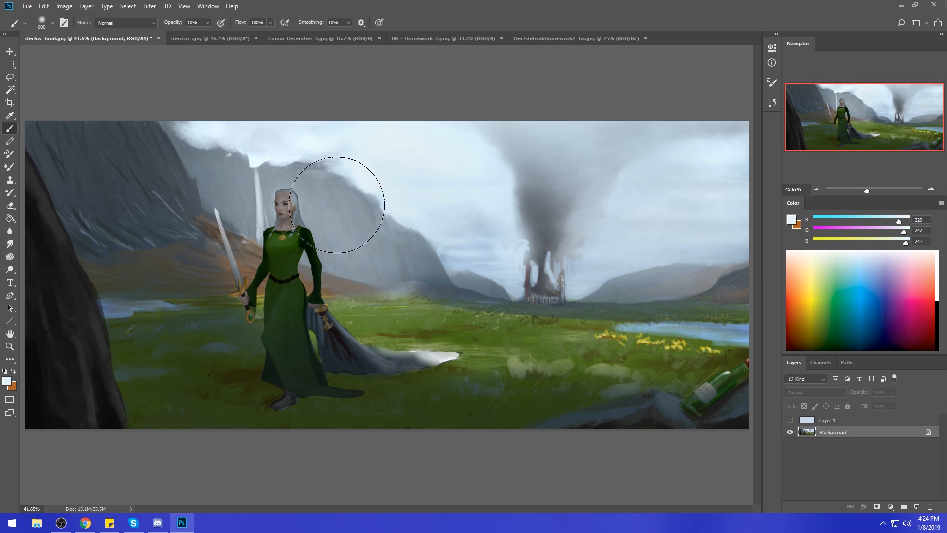
pyautogui.keyDown('alt'); pyautogui.click(292, 238); pyautogui.keyUp('alt')
pyautogui.keyDown('alt'); pyautogui.click(420, 178); pyautogui.keyUp('alt')
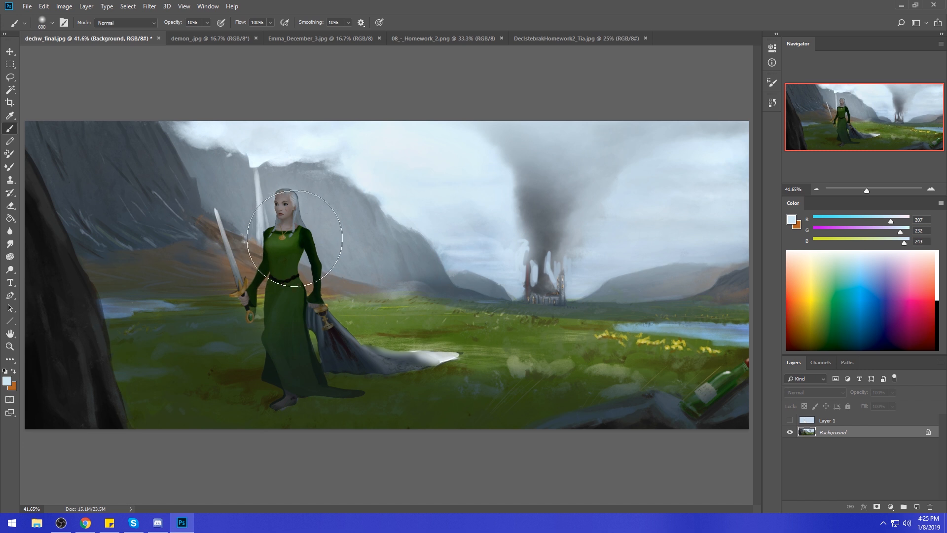
# - Reduce the soft brush to 250 px
pyautogui.press('[')
pyautogui.press('[')
pyautogui.press('[')
pyautogui.press('[')
pyautogui.press('[')
pyautogui.press('[')
pyautogui.press('[')
pyautogui.press('[')
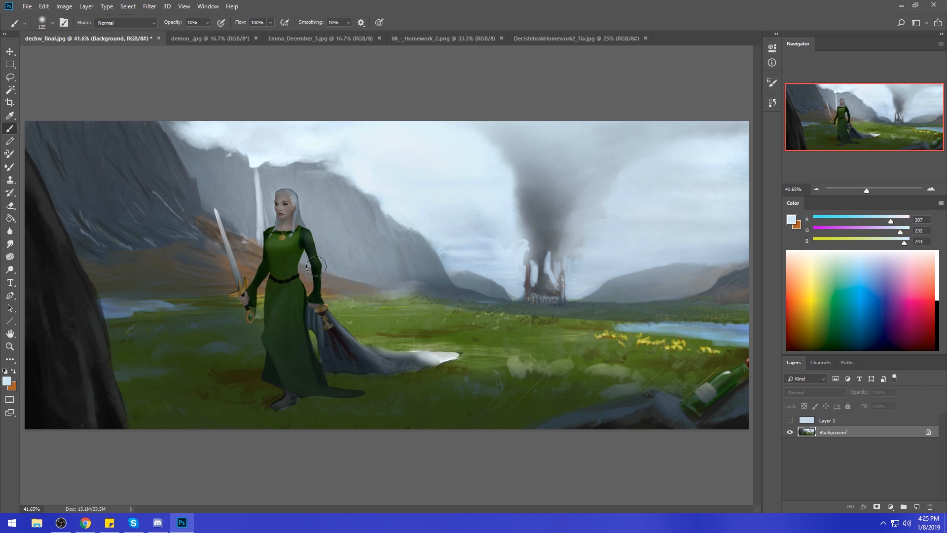
pyautogui.press(']')
pyautogui.press(']')
pyautogui.press(']')
pyautogui.press(']')
# - Raise the brush opacity to 17%, sampling the pale sky beside the smoke and the grey-blue cliff next to the woman's head
pyautogui.keyDown('alt'); pyautogui.click(546, 150); pyautogui.keyUp('alt')
pyautogui.click(207, 23)
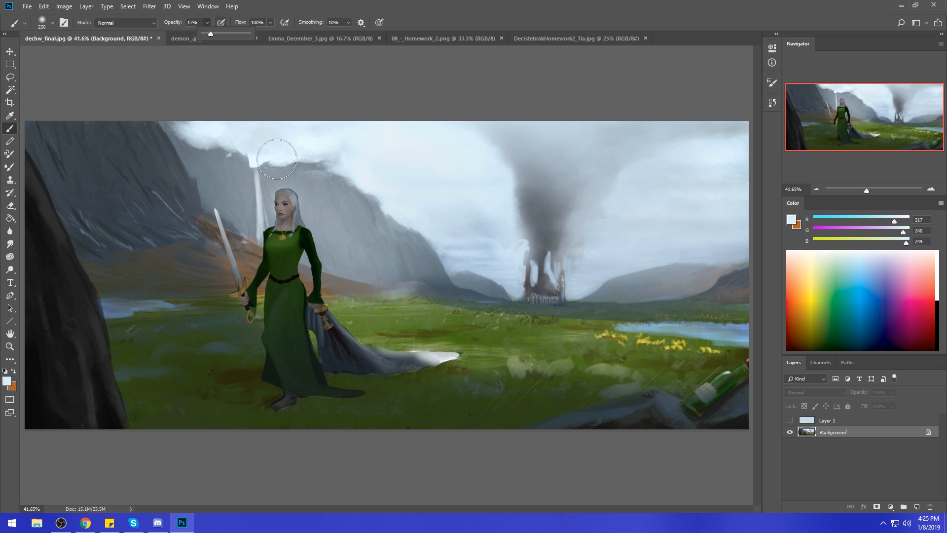
pyautogui.click(296, 231)
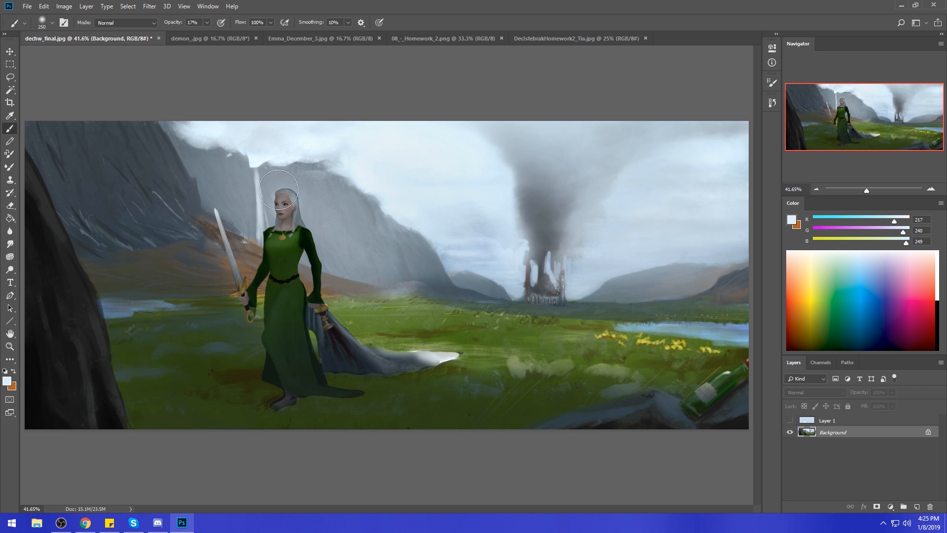
pyautogui.keyDown('alt'); pyautogui.click(312, 186); pyautogui.keyUp('alt')
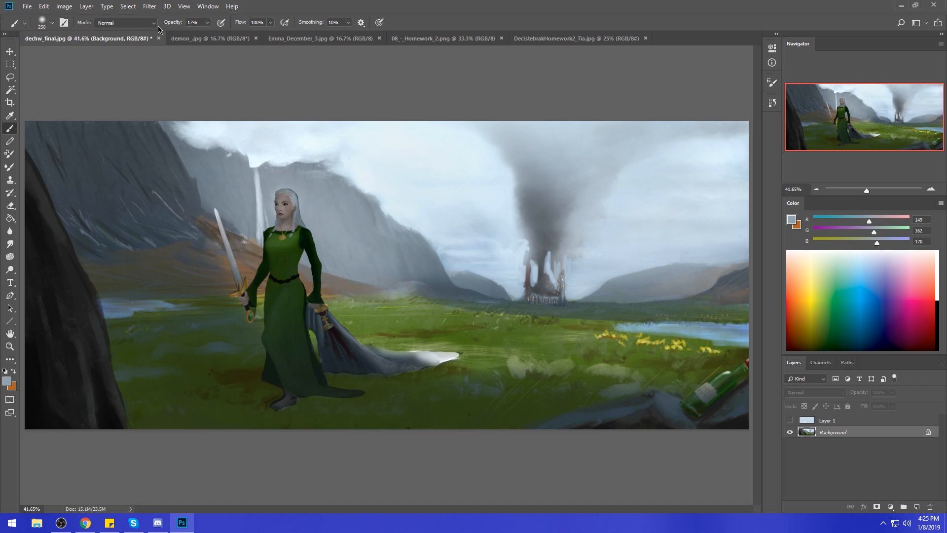
# - Set the brush to Lighten mode at 61% opacity and touch up the woman's hair edge with sampled grey-blue cliff tones
pyautogui.click(132, 23)
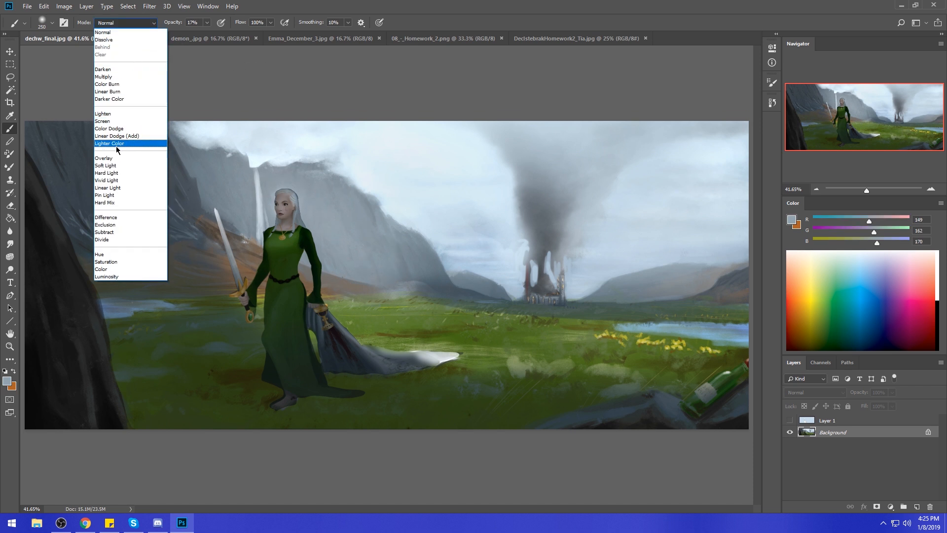
pyautogui.click(119, 113)
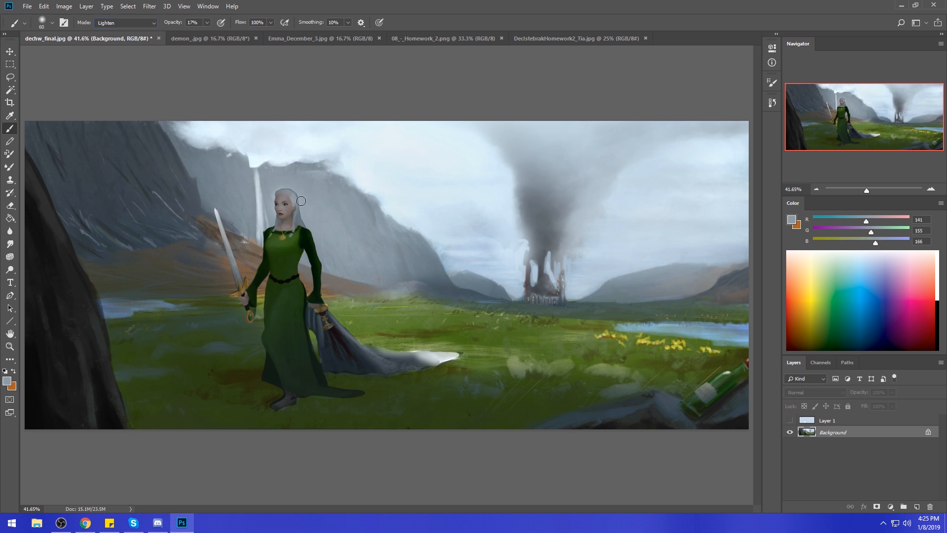
pyautogui.click(205, 23)
pyautogui.click(298, 198)
pyautogui.keyDown('alt'); pyautogui.click(299, 214); pyautogui.keyUp('alt')
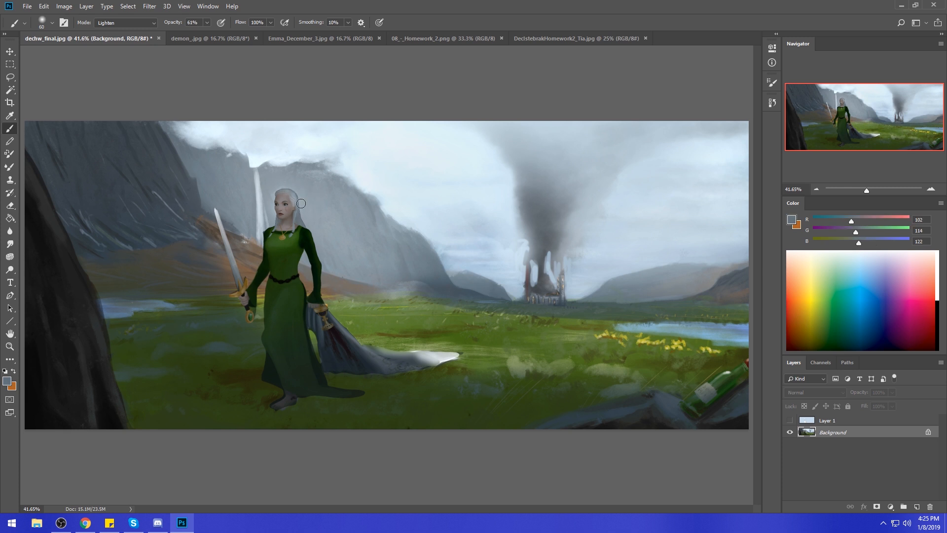
pyautogui.keyDown('alt'); pyautogui.click(296, 194); pyautogui.keyUp('alt')
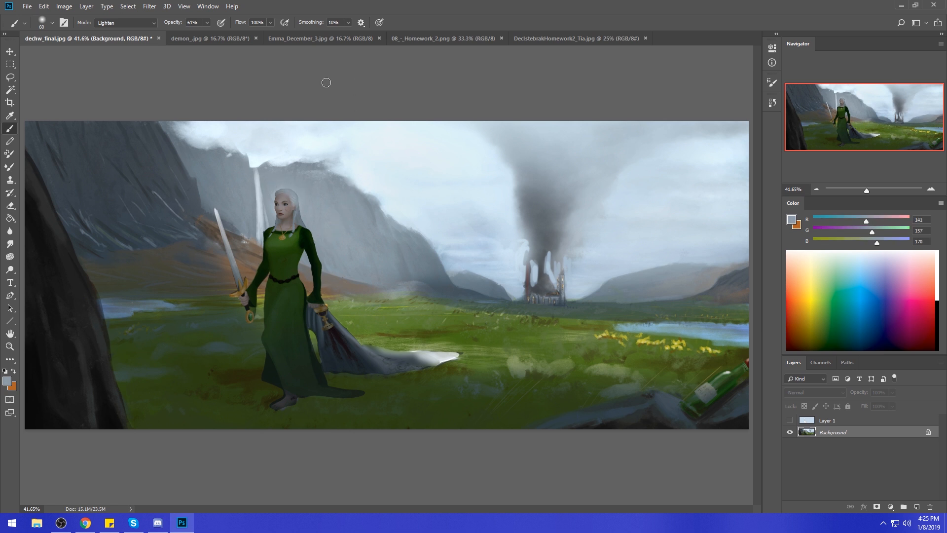
# - Load the woman's outline from Layer 1 as a selection, then hide Layer 1 and return to the Background layer
pyautogui.press('z')
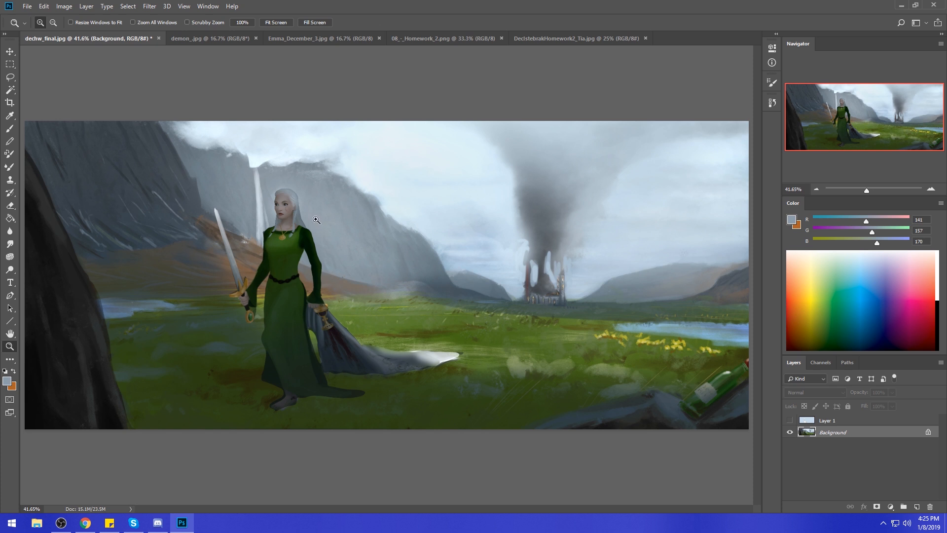
pyautogui.press('m')
pyautogui.rightClick(306, 243)
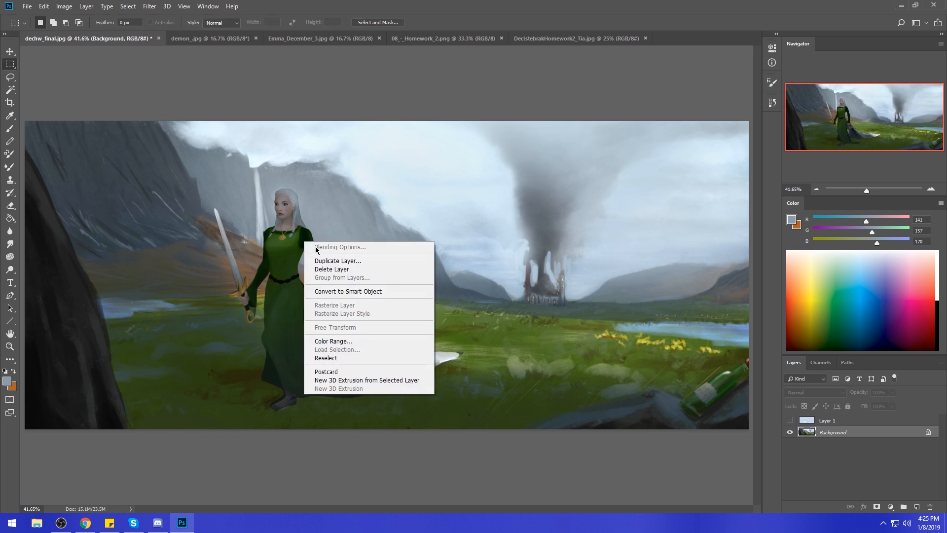
pyautogui.click(812, 420)
pyautogui.click(811, 420)
pyautogui.click(790, 420)
pyautogui.hotkey('ctrl', 'a')
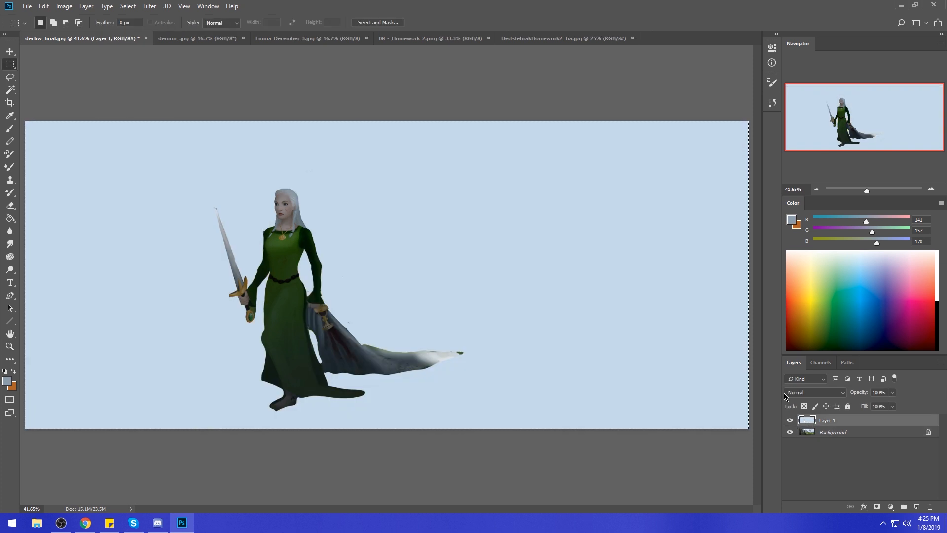
pyautogui.press('v')
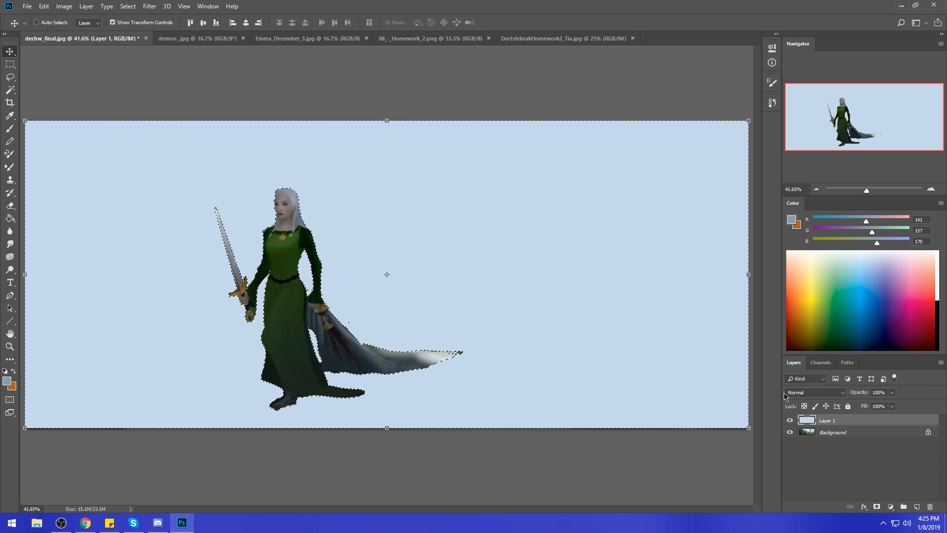
pyautogui.click(789, 420)
pyautogui.click(825, 431)
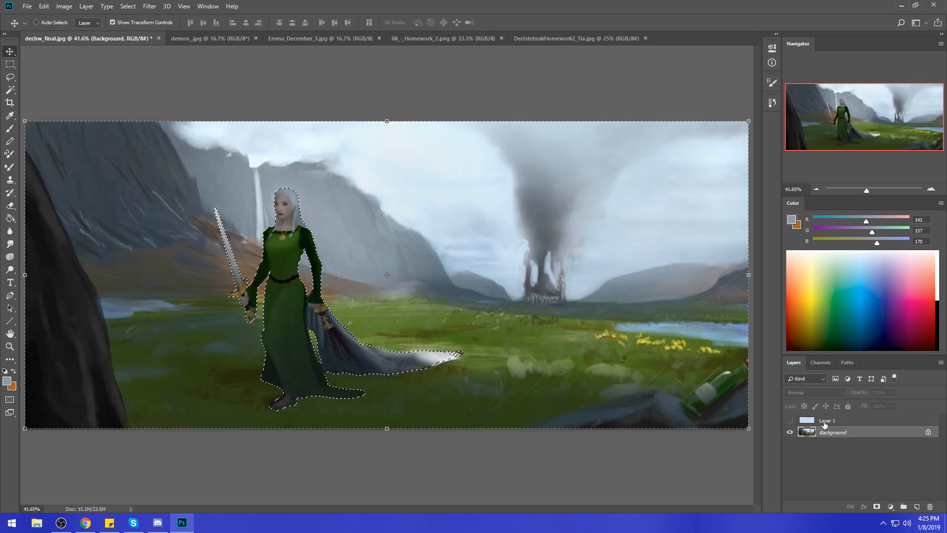
pyautogui.press('b')
pyautogui.hotkey('ctrl', 'd')
# - Sample the grey cliff colour above the woman's head and set the brush mode to Darken at 250 px
pyautogui.keyDown('alt'); pyautogui.click(280, 185); pyautogui.keyUp('alt')
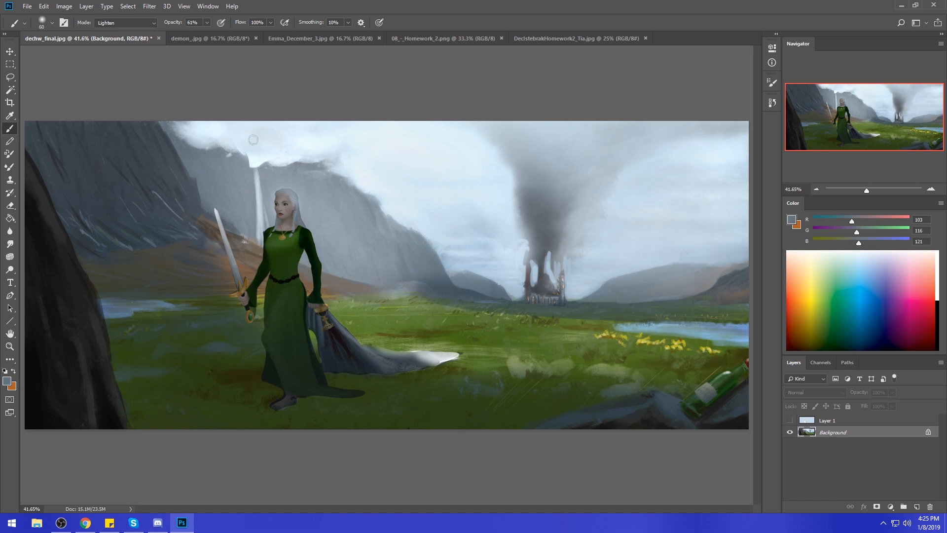
pyautogui.click(147, 22)
pyautogui.click(127, 68)
pyautogui.click(56, 527)
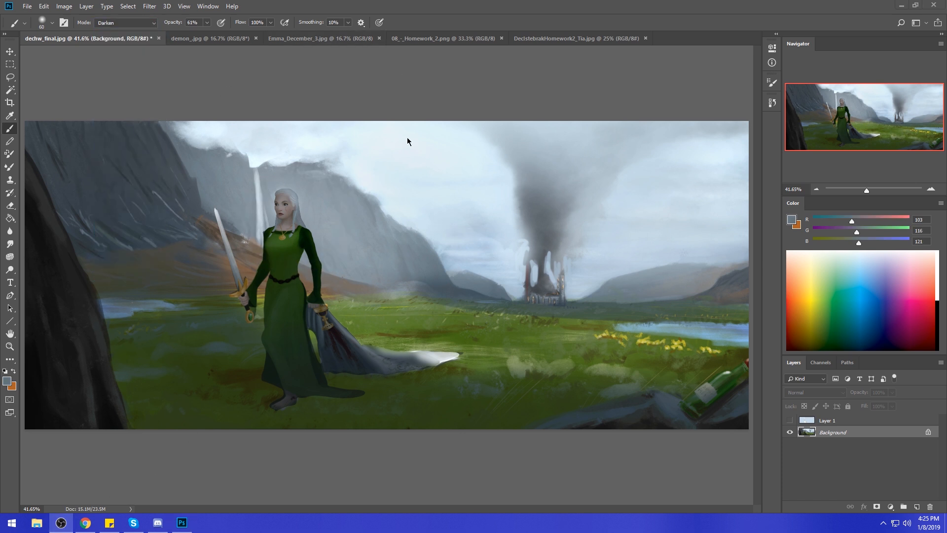
pyautogui.click(389, 102)
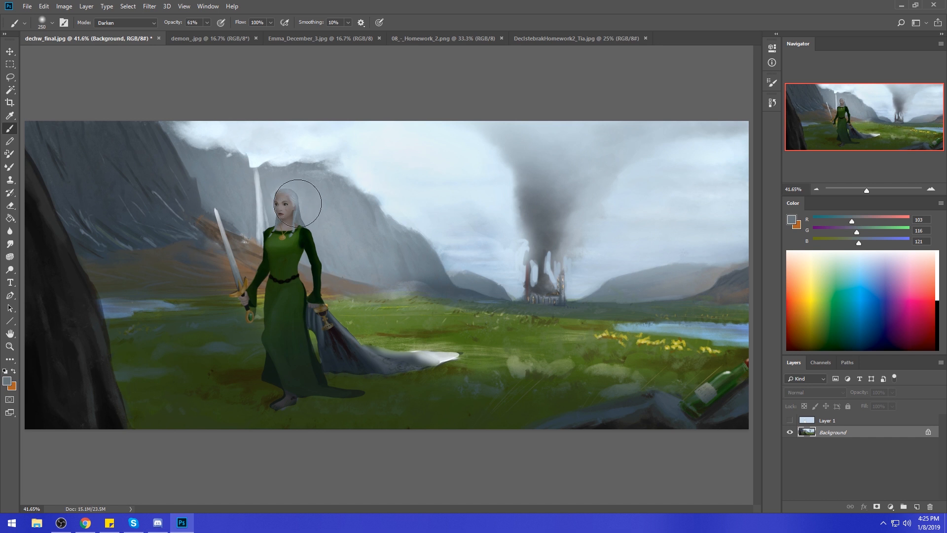
# - Invert the selection around the woman
pyautogui.press('m')
pyautogui.rightClick(295, 220)
pyautogui.click(296, 220)
pyautogui.press('b')
pyautogui.press('m')
pyautogui.rightClick(381, 290)
pyautogui.click(407, 306)
pyautogui.click(117, 260)
# - Try dodging the highlights of the grass behind the cape with a large soft brush at 18% exposure
pyautogui.click(12, 270)
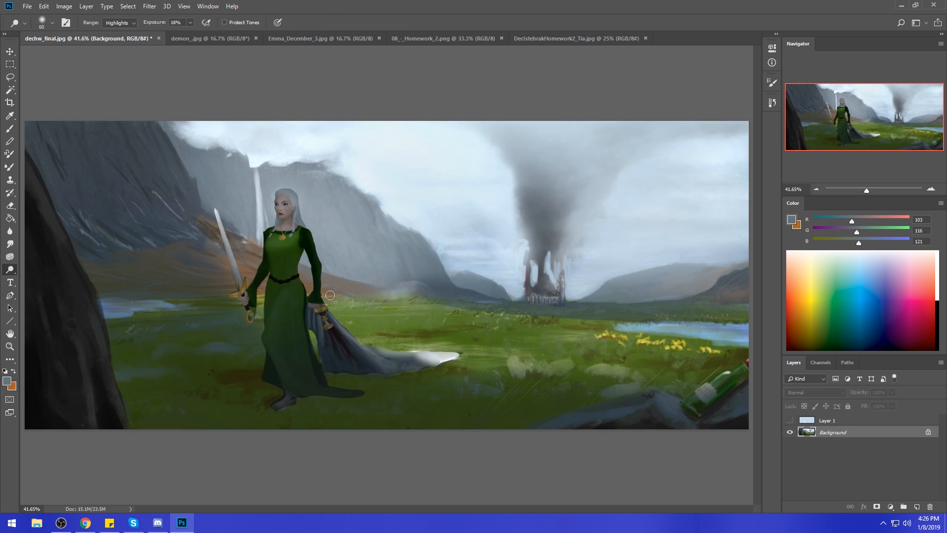
pyautogui.press(']')
pyautogui.press(']')
pyautogui.press(']')
pyautogui.press(']')
pyautogui.press(']')
pyautogui.press(']')
pyautogui.press(']')
pyautogui.press(']')
pyautogui.press(']')
pyautogui.press(']')
pyautogui.press(']')
pyautogui.press(']')
pyautogui.press(']')
pyautogui.moveTo(432, 339); pyautogui.dragTo(402, 329)
# - Try dodging the ground around the woman with a 300 px brush, and undo the dodging strokes
pyautogui.press('[')
pyautogui.press('[')
pyautogui.press('[')
pyautogui.press('[')
pyautogui.press('[')
pyautogui.press('[')
pyautogui.press('[')
pyautogui.press('[')
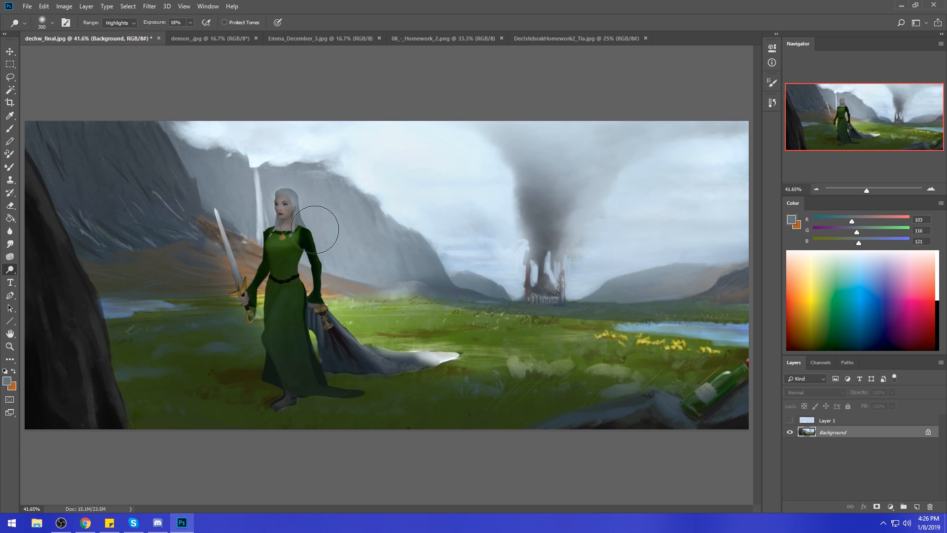
pyautogui.moveTo(248, 275)
pyautogui.mouseDown()
pyautogui.moveTo(247, 247)
pyautogui.moveTo(341, 283)
pyautogui.mouseUp()
pyautogui.press(']')
pyautogui.press(']')
pyautogui.press(']')
pyautogui.press(']')
pyautogui.press(']')
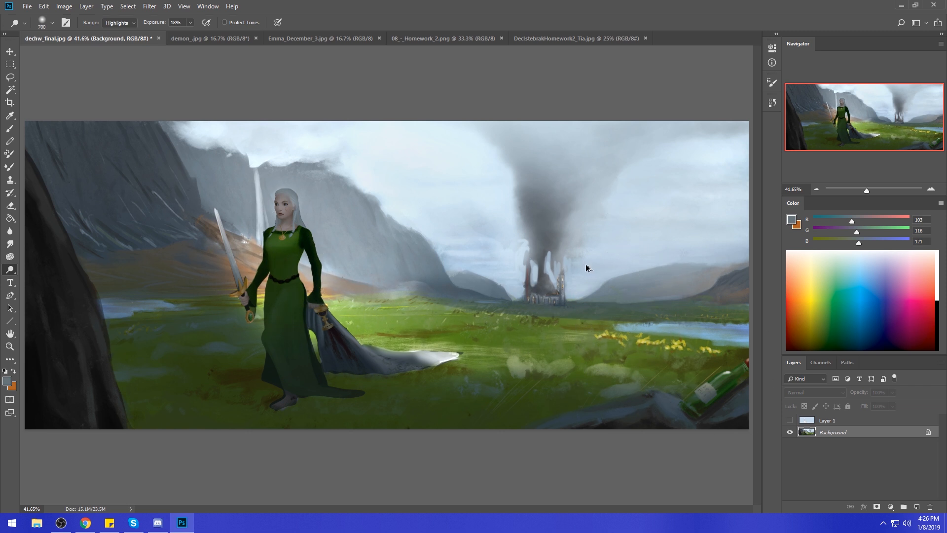
pyautogui.hotkey('ctrl', 'z')
pyautogui.hotkey('ctrl', 'z')
pyautogui.hotkey('ctrl', 'z')
# - Set the Dodge tool to Midtones, 42% exposure and 1000 px, and try a stroke over the woman's dress
pyautogui.hotkey('ctrl', '-')
pyautogui.hotkey('ctrl', '-')
pyautogui.hotkey('ctrl', '-')
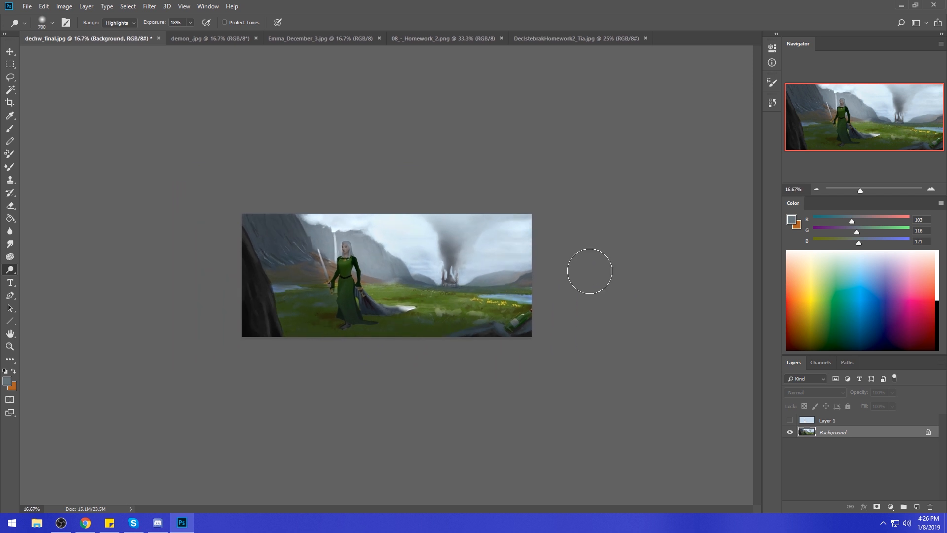
pyautogui.click(126, 24)
pyautogui.click(117, 37)
pyautogui.click(190, 23)
pyautogui.moveTo(189, 33); pyautogui.dragTo(199, 35)
pyautogui.press(']')
pyautogui.press(']')
pyautogui.press(']')
pyautogui.moveTo(347, 286); pyautogui.dragTo(361, 291)
pyautogui.hotkey('ctrl', 'z')
# - Invert the selection around the woman again and hide its edges
pyautogui.press('m')
pyautogui.rightClick(365, 271)
pyautogui.click(393, 286)
pyautogui.hotkey('ctrl', 'h')
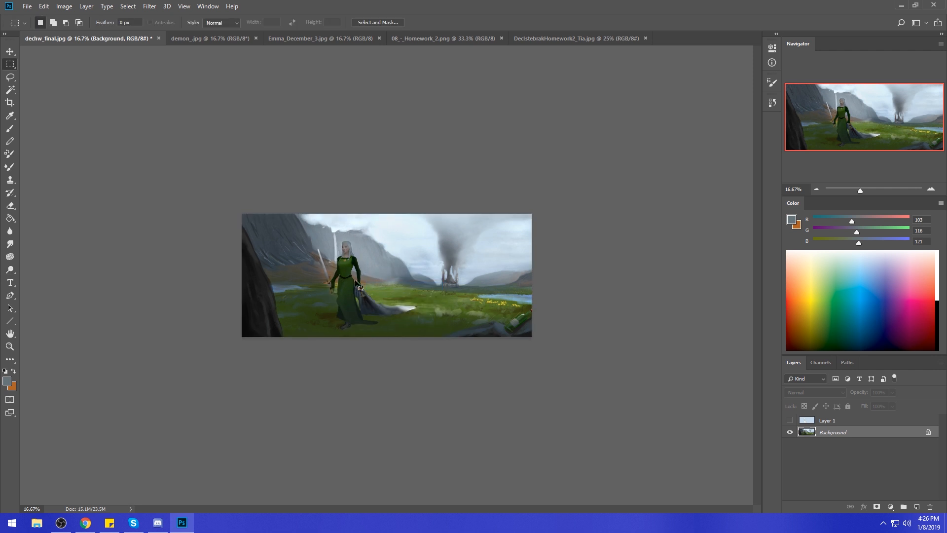
# - Dodge the midtones of the grass around the cape and toward the bottle, undoing the last stroke
pyautogui.click(9, 269)
pyautogui.moveTo(414, 300); pyautogui.dragTo(382, 291)
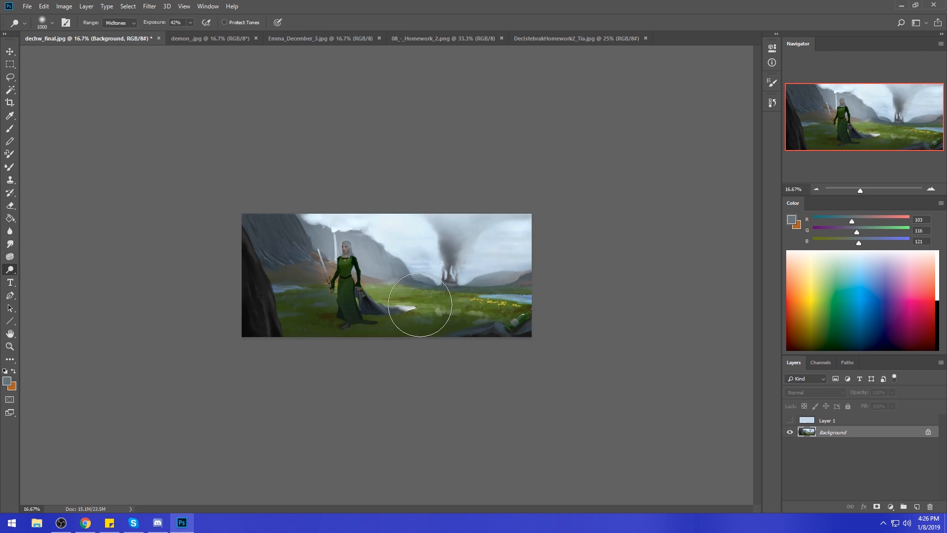
pyautogui.moveTo(473, 300); pyautogui.dragTo(486, 316)
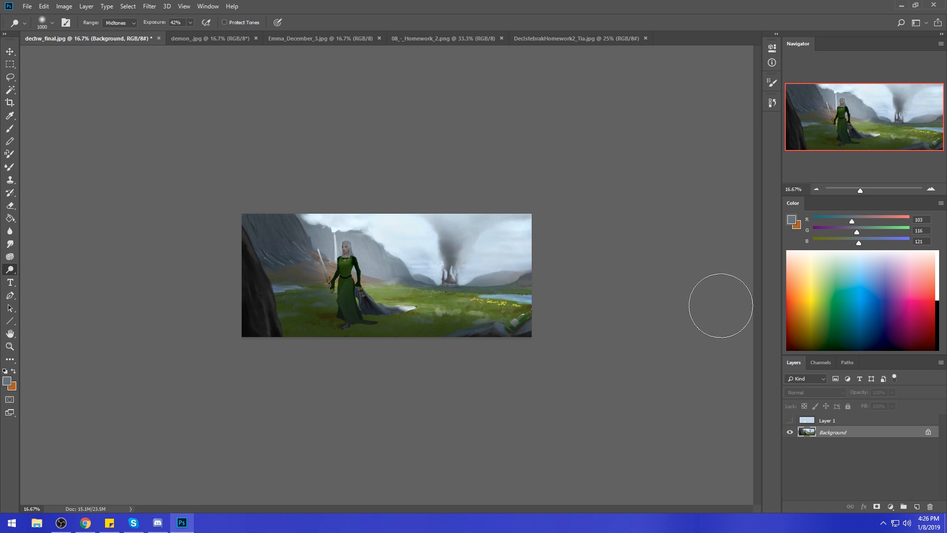
pyautogui.hotkey('ctrl', 'z')
# - Switch the Dodge range to Highlights, undo the trial stroke, and brighten the grass below the castle and yellow flowers
pyautogui.click(108, 23)
pyautogui.click(117, 43)
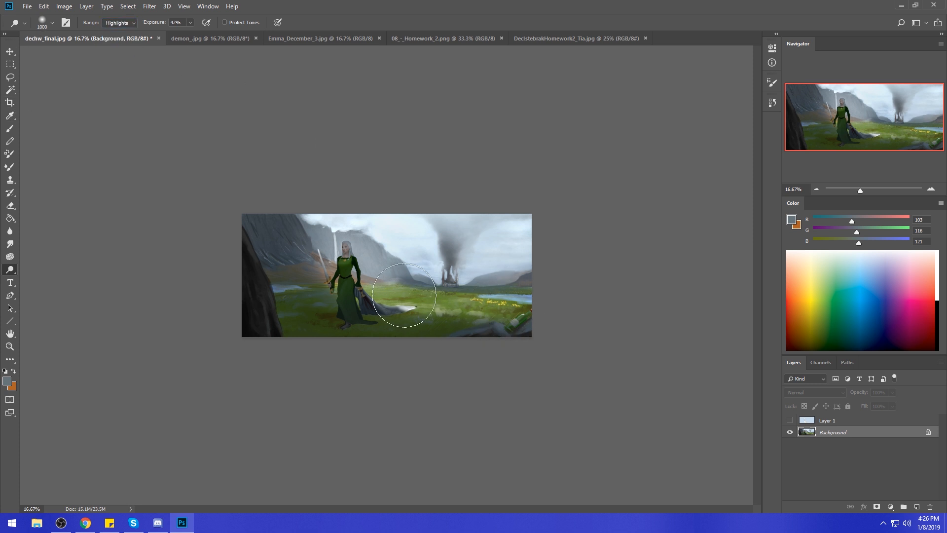
pyautogui.hotkey('ctrl', 'z')
pyautogui.moveTo(527, 309); pyautogui.dragTo(466, 305)
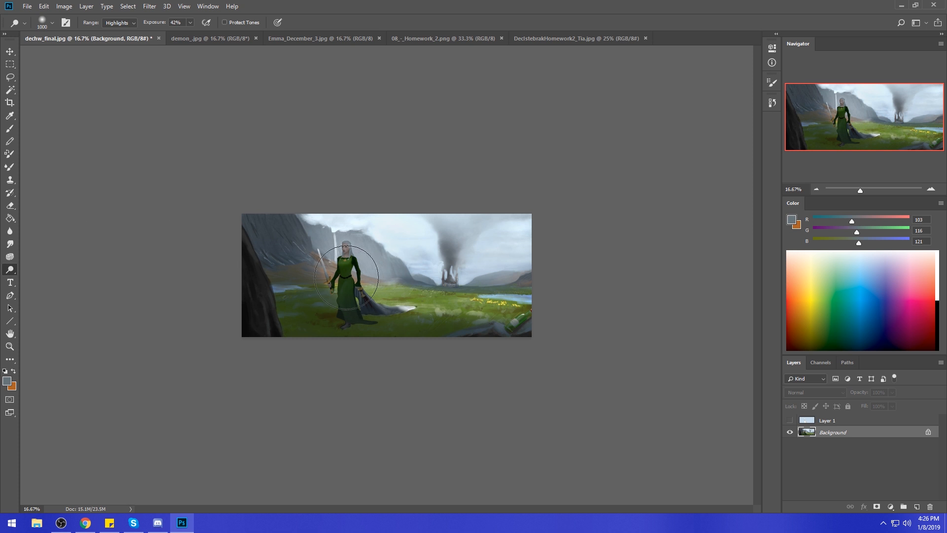
# - Saturate the hillside and grass around the woman using the Sponge tool at 1000 px and 61% flow
pyautogui.click(10, 256)
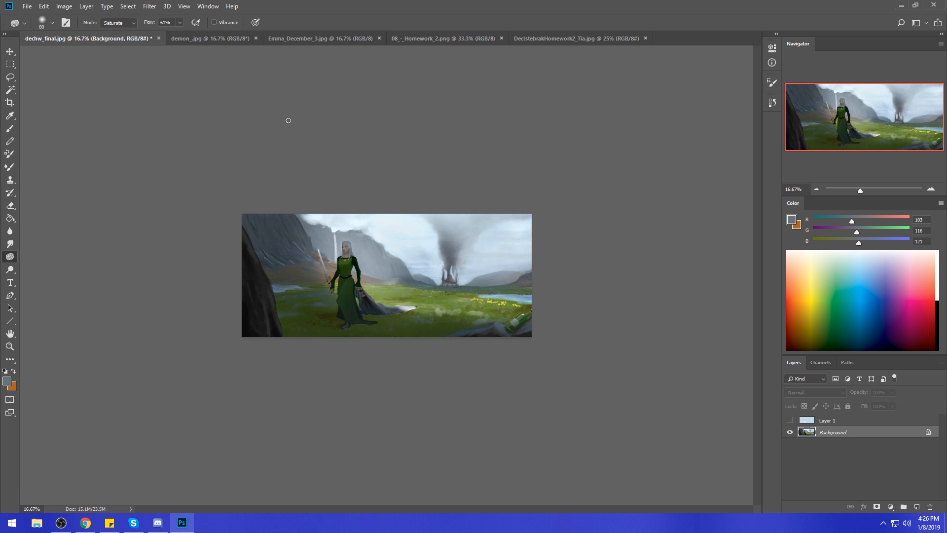
pyautogui.press(']')
pyautogui.press(']')
pyautogui.press(']')
pyautogui.press(']')
pyautogui.press(']')
pyautogui.press(']')
pyautogui.press(']')
pyautogui.press(']')
pyautogui.moveTo(327, 263)
pyautogui.mouseDown()
pyautogui.moveTo(341, 259)
pyautogui.moveTo(387, 285)
pyautogui.moveTo(430, 280)
pyautogui.mouseUp()
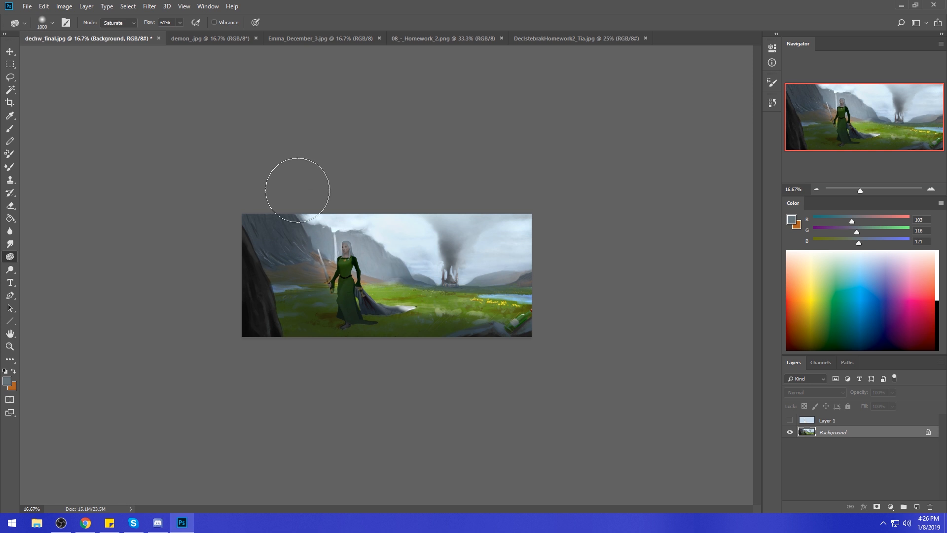
# - Enlarge the soft brush to 1300 px and sample the pale blue sky beside the smoke
pyautogui.press('m')
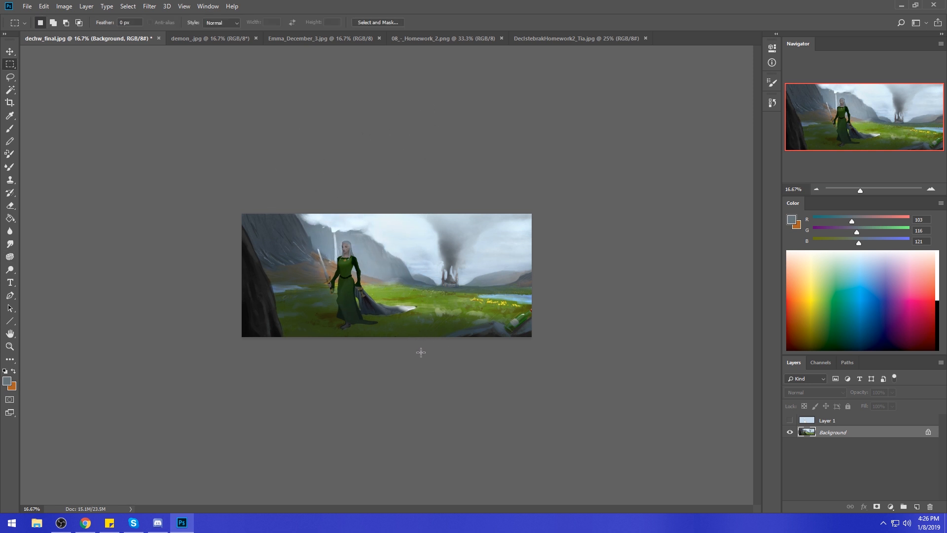
pyautogui.press('b')
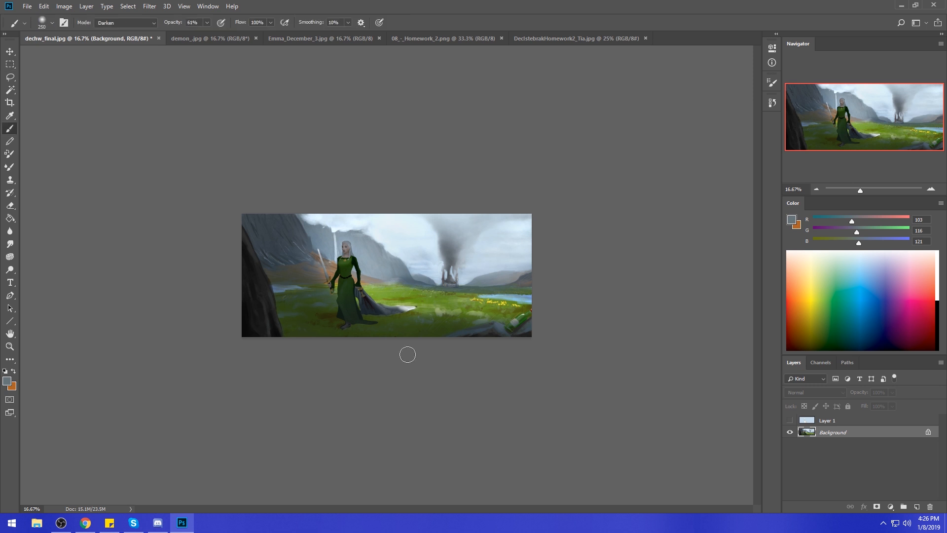
pyautogui.rightClick(378, 277)
pyautogui.click(693, 293)
pyautogui.press(']')
pyautogui.press(']')
pyautogui.press(']')
pyautogui.press(']')
pyautogui.press(']')
pyautogui.press(']')
pyautogui.press(']')
pyautogui.press(']')
pyautogui.press(']')
pyautogui.press(']')
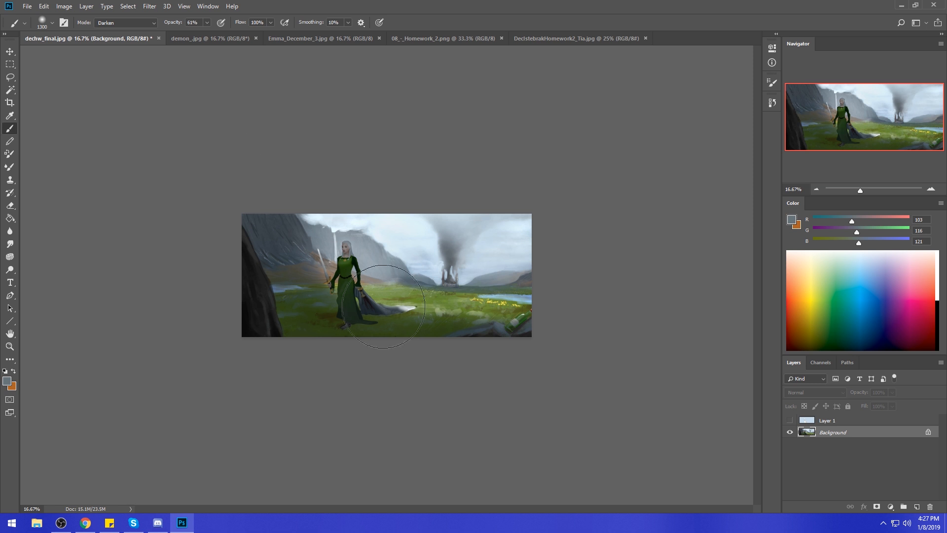
pyautogui.keyDown('alt'); pyautogui.click(422, 249); pyautogui.keyUp('alt')
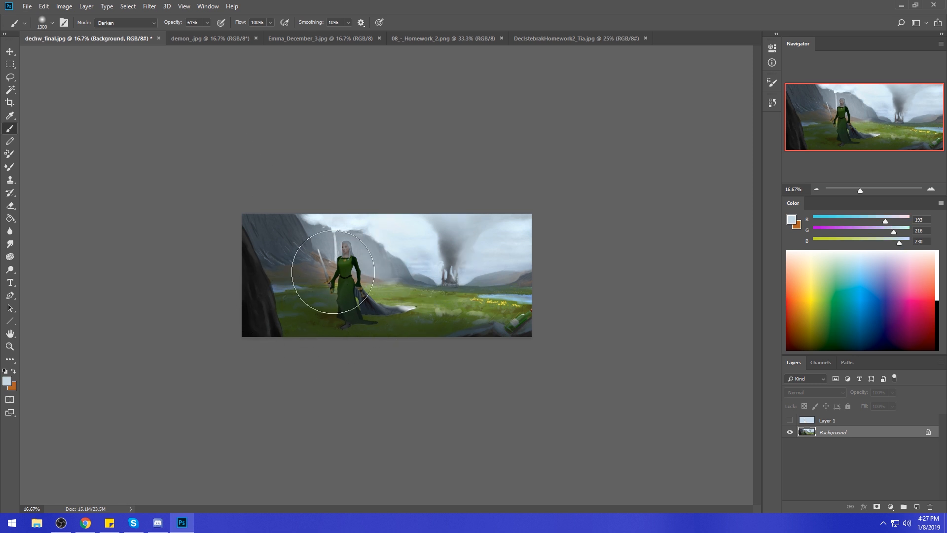
# - Set the brush mode to Normal and try a pale blue haze over the grass beside the dark rock
pyautogui.click(141, 27)
pyautogui.click(141, 33)
pyautogui.click(207, 23)
pyautogui.moveTo(206, 35); pyautogui.dragTo(218, 35)
pyautogui.moveTo(288, 302); pyautogui.dragTo(297, 332)
pyautogui.hotkey('ctrl', 'z')
# - Lower the brush opacity to 27%, retry the haze along the foreground grass, and enlarge the brush to 1700 px
pyautogui.click(207, 23)
pyautogui.moveTo(208, 33); pyautogui.dragTo(181, 34)
pyautogui.moveTo(284, 314)
pyautogui.mouseDown()
pyautogui.moveTo(333, 345)
pyautogui.moveTo(302, 342)
pyautogui.moveTo(358, 343)
pyautogui.mouseUp()
pyautogui.hotkey('ctrl', 'z')
pyautogui.press(']')
pyautogui.press(']')
pyautogui.press(']')
pyautogui.press(']')
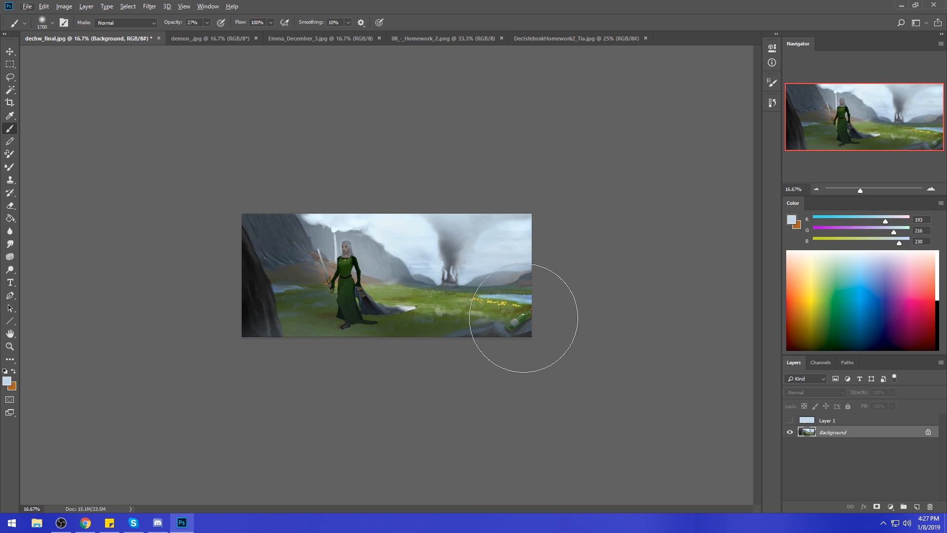
# - Sample the bottle's dark green and try shading the foreground grass along the painting's lower edge
pyautogui.keyDown('alt'); pyautogui.click(523, 310); pyautogui.keyUp('alt')
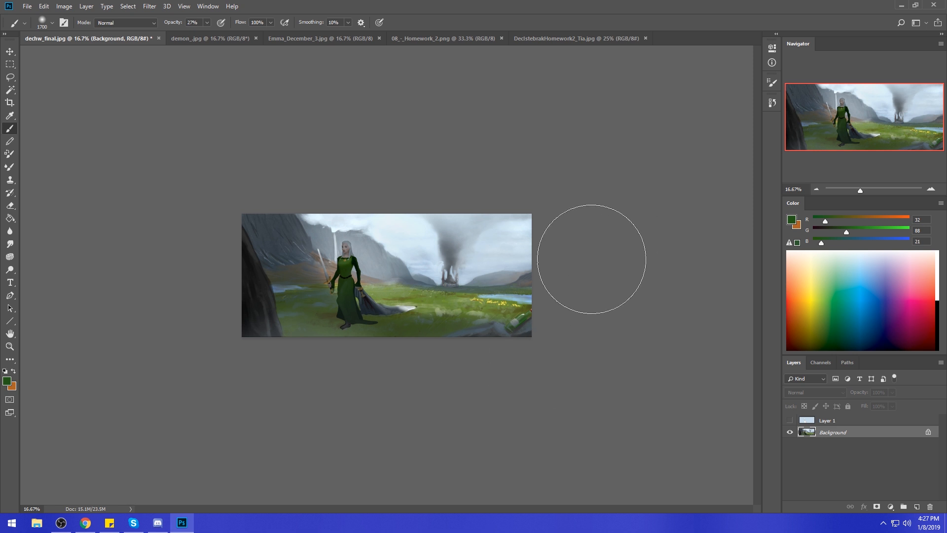
pyautogui.press('m')
pyautogui.rightClick(413, 275)
pyautogui.press('Escape')
pyautogui.press('b')
pyautogui.moveTo(288, 331)
pyautogui.mouseDown()
pyautogui.moveTo(345, 346)
pyautogui.moveTo(488, 344)
pyautogui.mouseUp()
pyautogui.hotkey('ctrl', 'alt', 'z')
# - Sample the pale sky blue and try a soft haze across the foreground grass at 27% opacity
pyautogui.keyDown('alt'); pyautogui.click(401, 257); pyautogui.keyUp('alt')
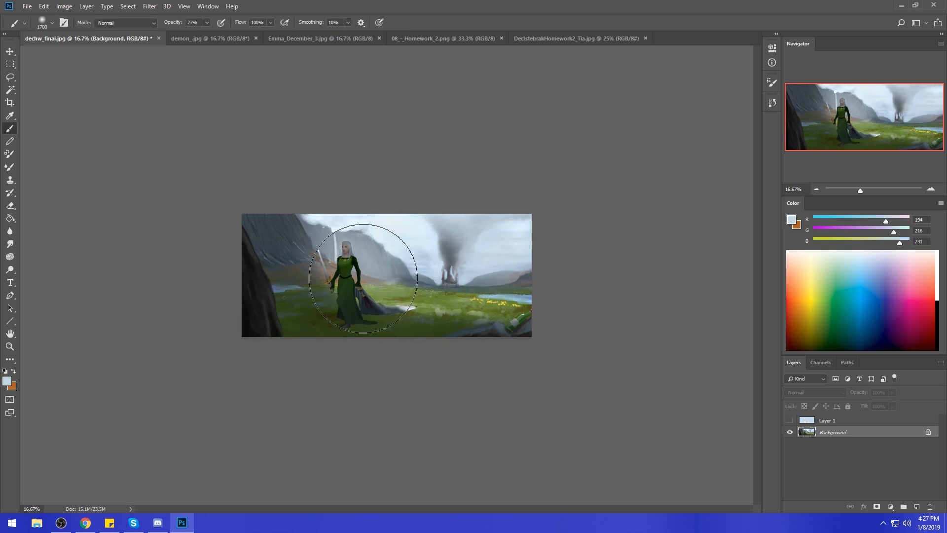
pyautogui.moveTo(291, 338); pyautogui.dragTo(470, 324)
pyautogui.hotkey('ctrl', 'z')
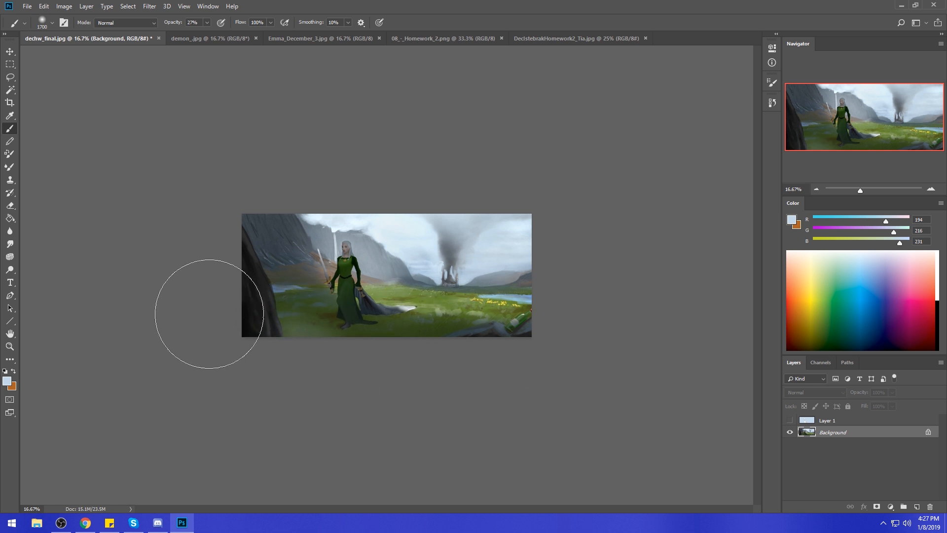
pyautogui.click(10, 244)
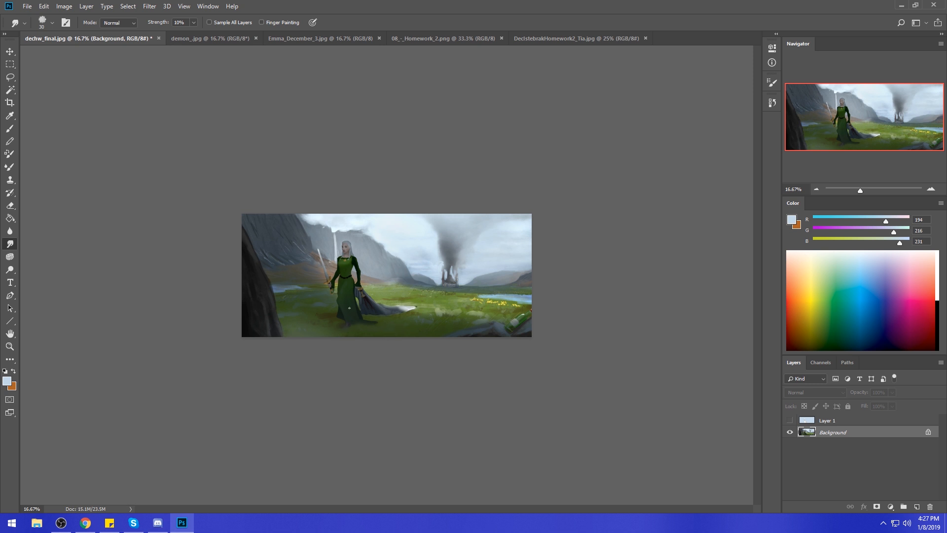
pyautogui.click(9, 269)
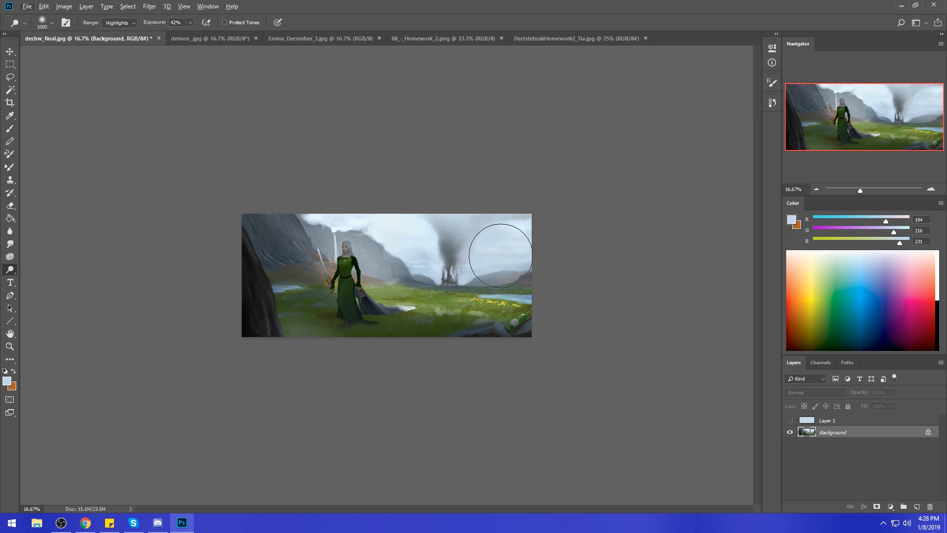
pyautogui.press('b')
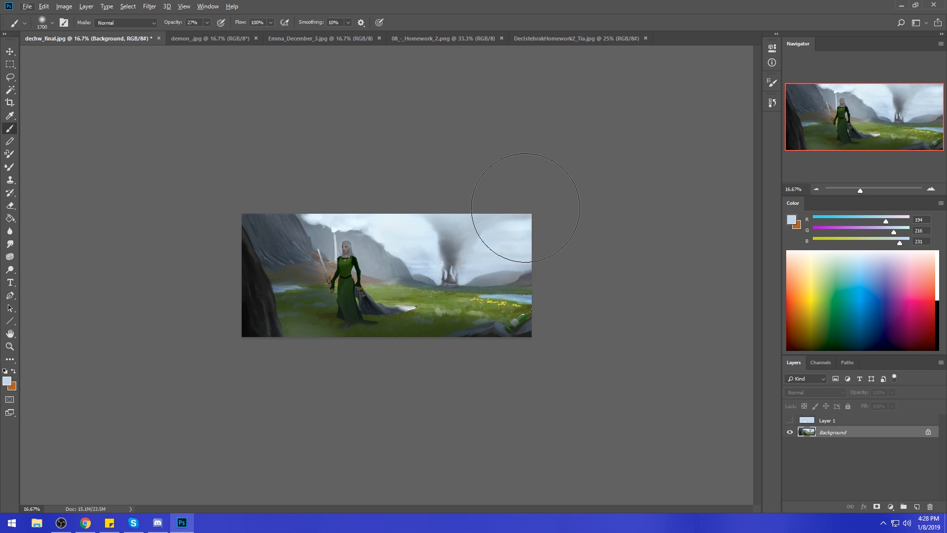
# - Switch to Chrome and preview the Bergen and Oakley house fire photos for smoke reference
pyautogui.rightClick(85, 523)
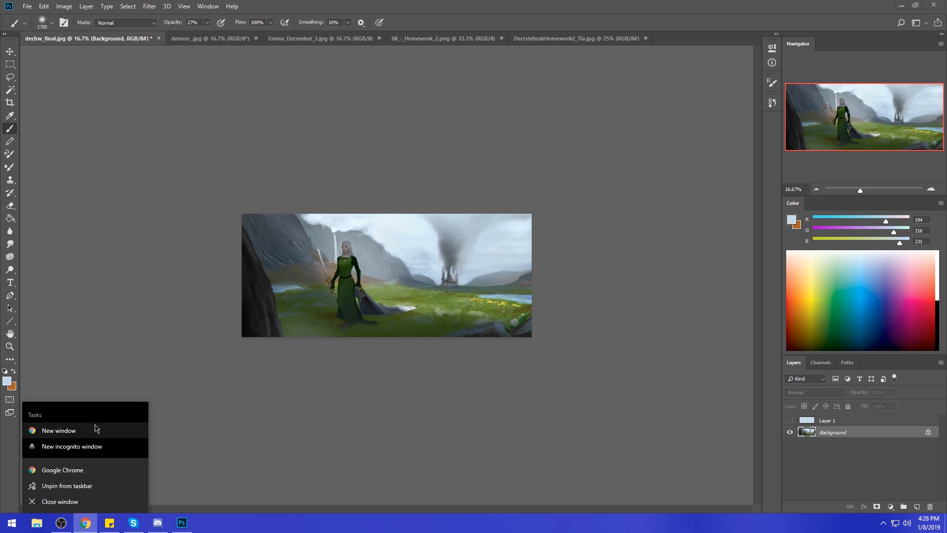
pyautogui.click(112, 441)
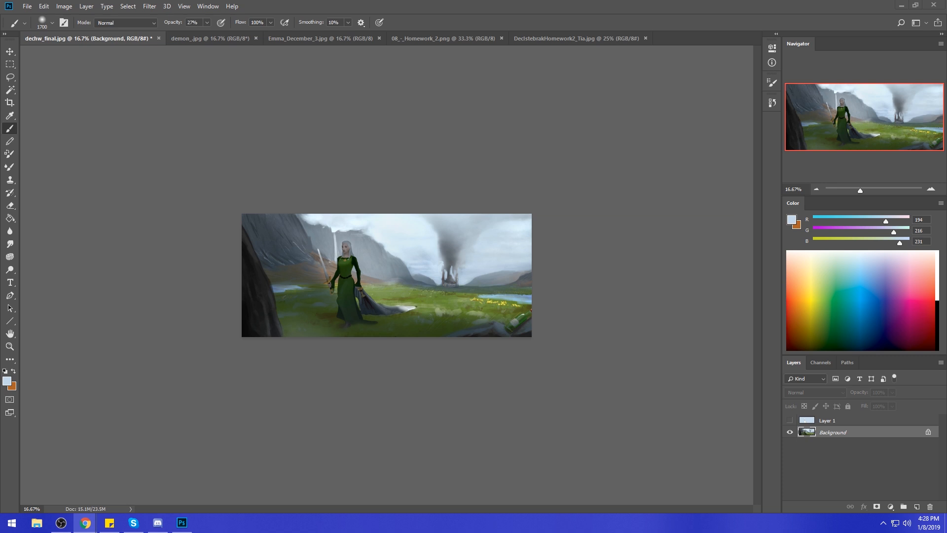
pyautogui.hotkey('alt', 'Tab')
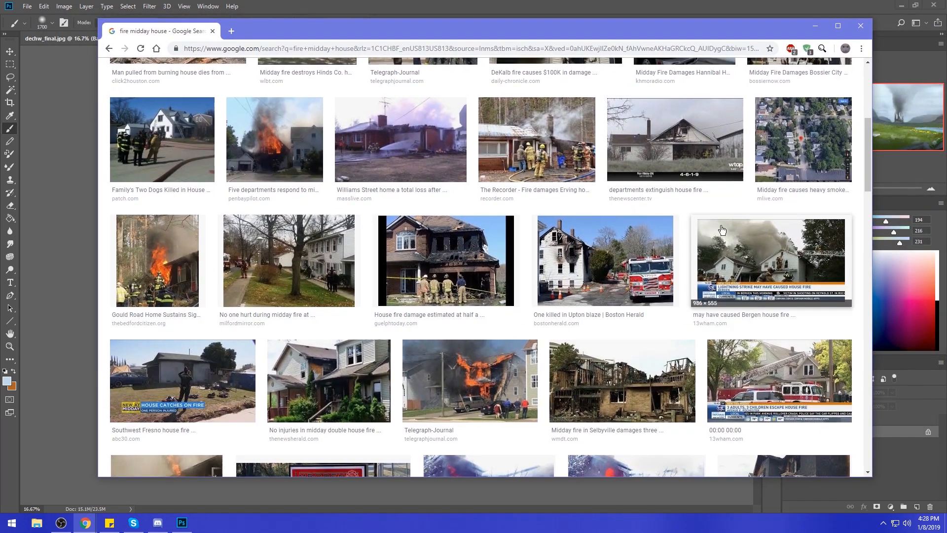
pyautogui.click(776, 247)
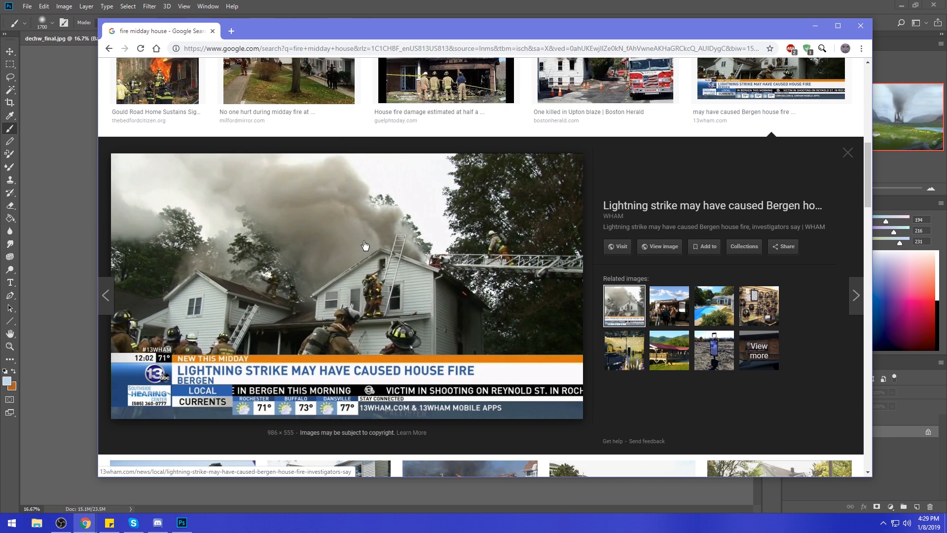
pyautogui.scroll(-5, 597, 193)
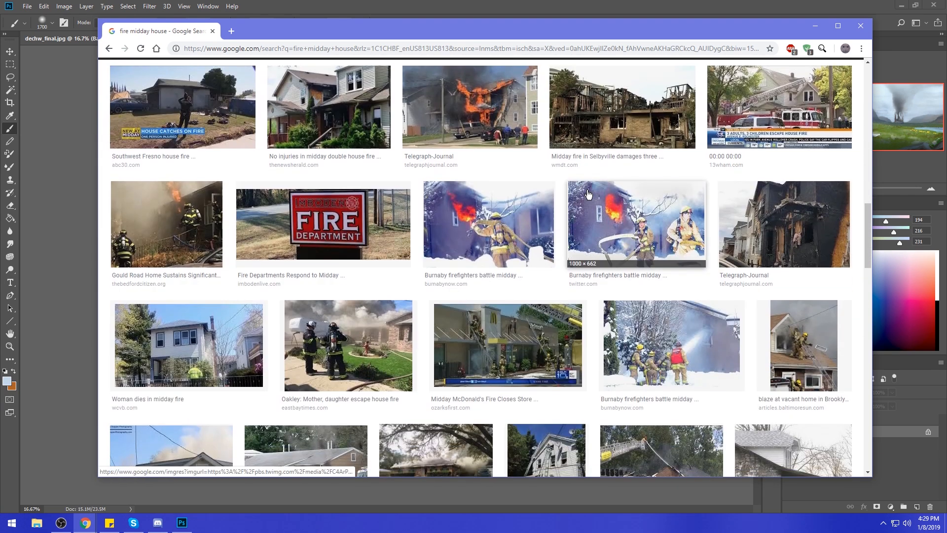
pyautogui.click(363, 324)
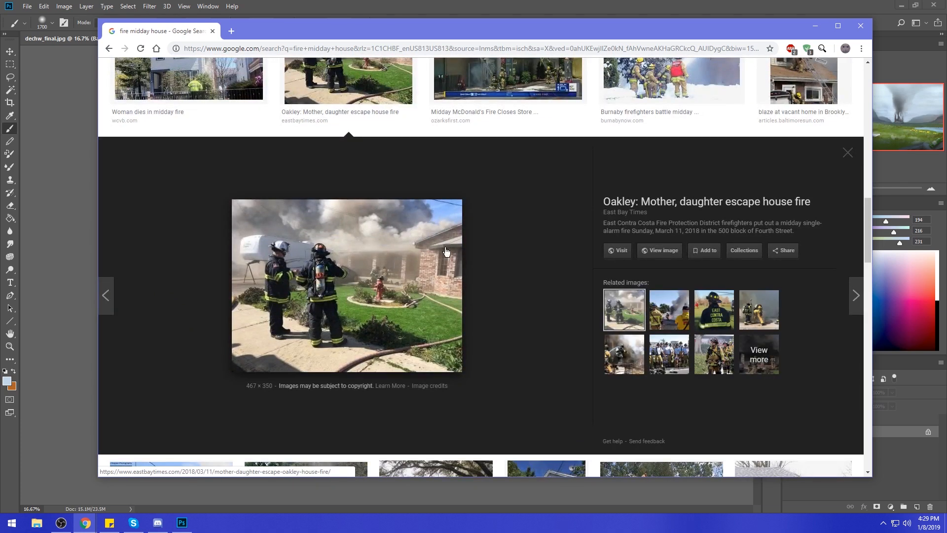
# - Search images for "burning castle" and preview the Pinterest painting of the burning stone towers
pyautogui.scroll(15, 526, 272)
pyautogui.press('/')
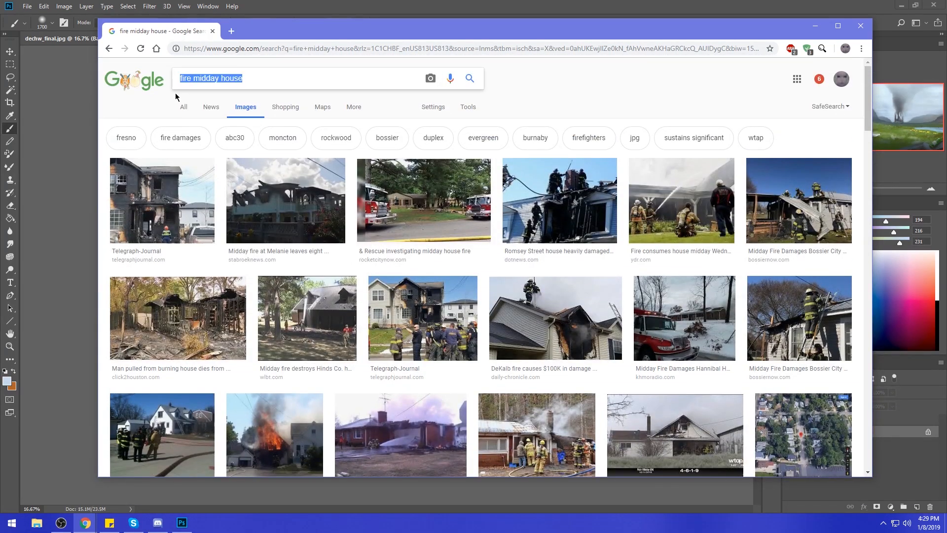
pyautogui.write('burning castle')
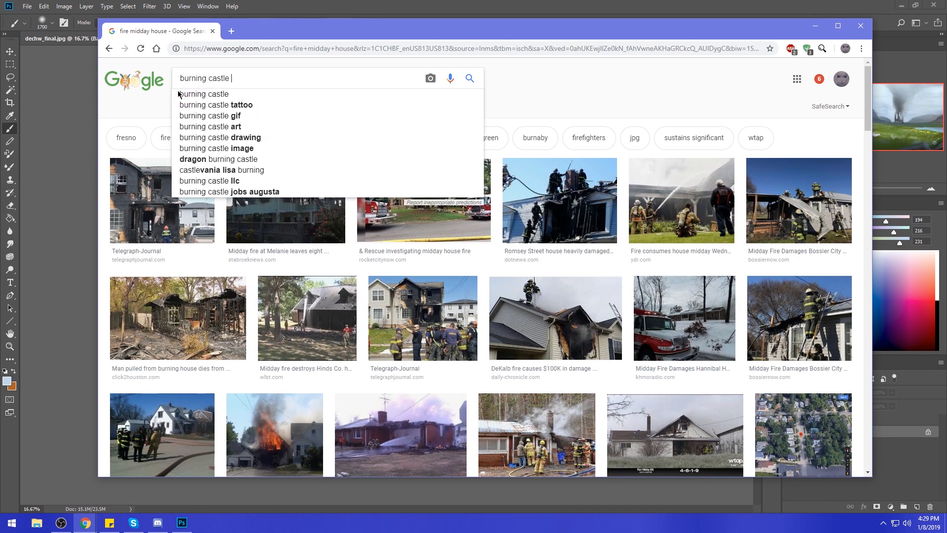
pyautogui.press('Return')
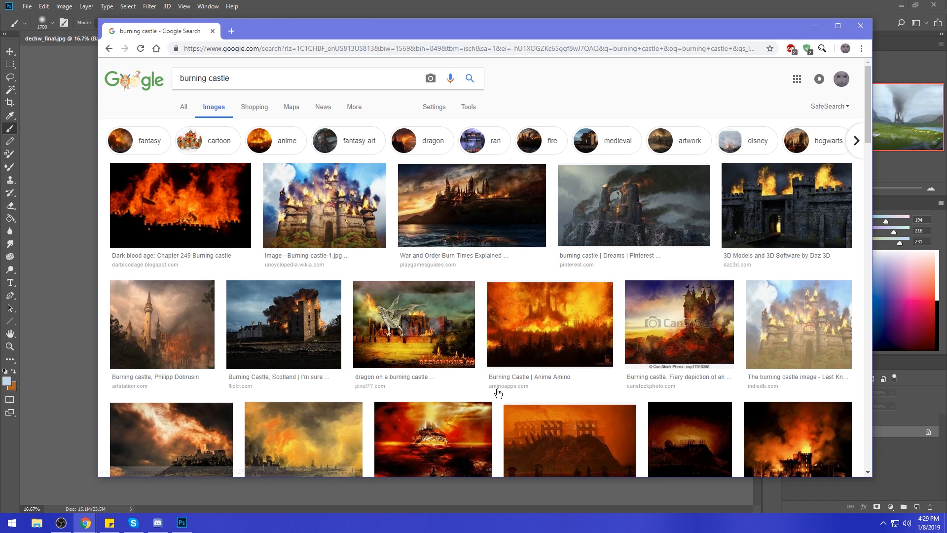
pyautogui.click(620, 201)
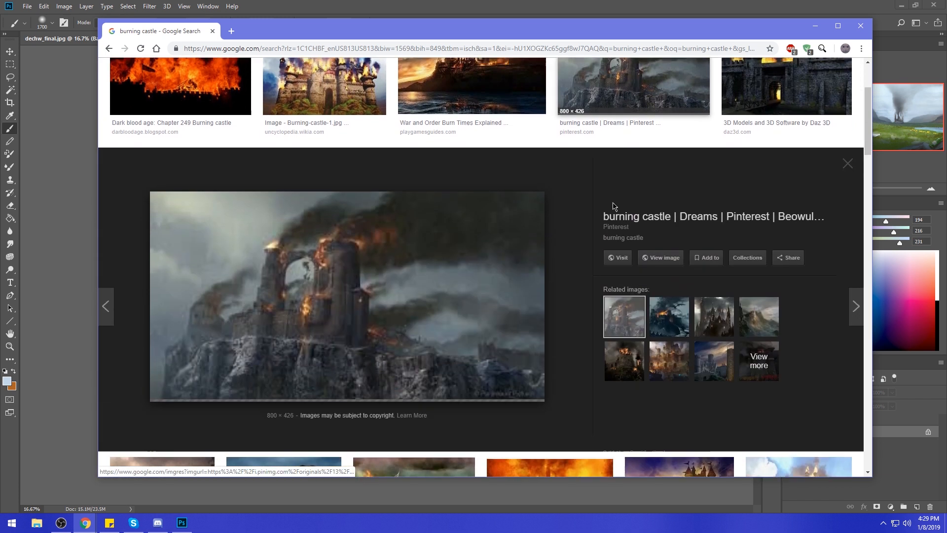
pyautogui.scroll(3, 594, 214)
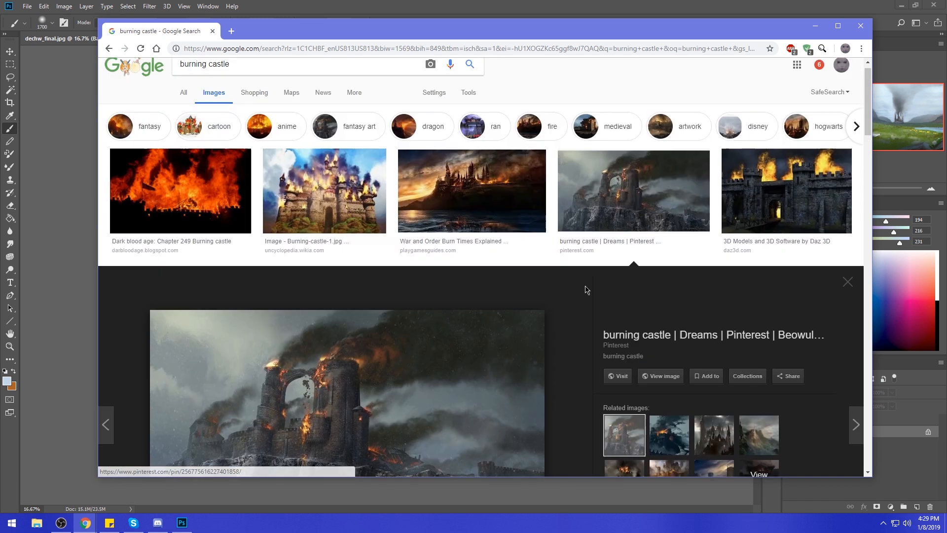
# - Preview the Burning Castle Tutorial photo and look through the other burning castle images for smoke and fire reference
pyautogui.scroll(-10, 571, 305)
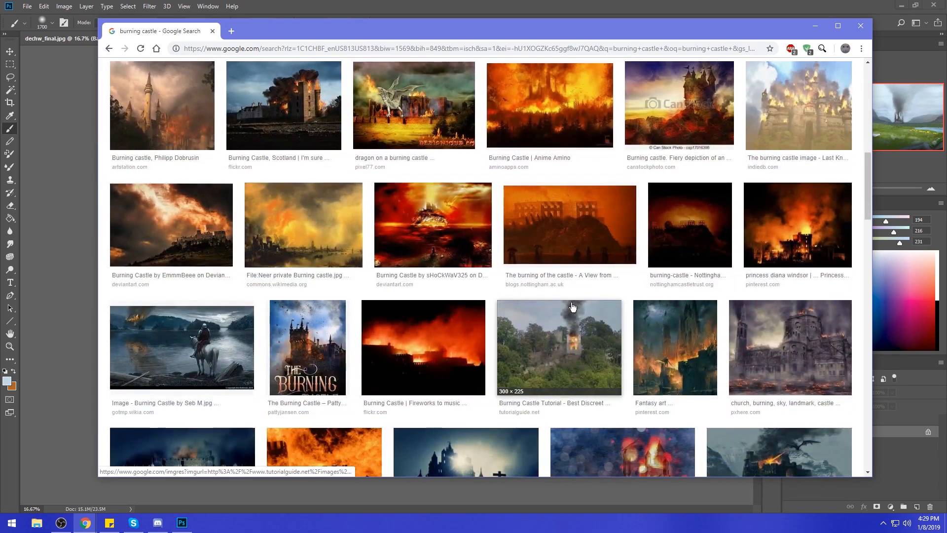
pyautogui.click(570, 351)
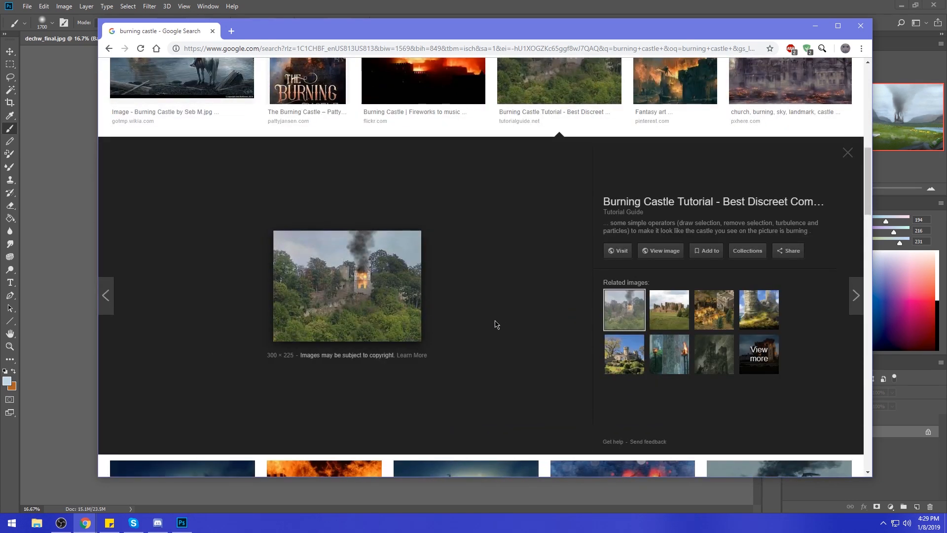
pyautogui.scroll(1, 499, 311)
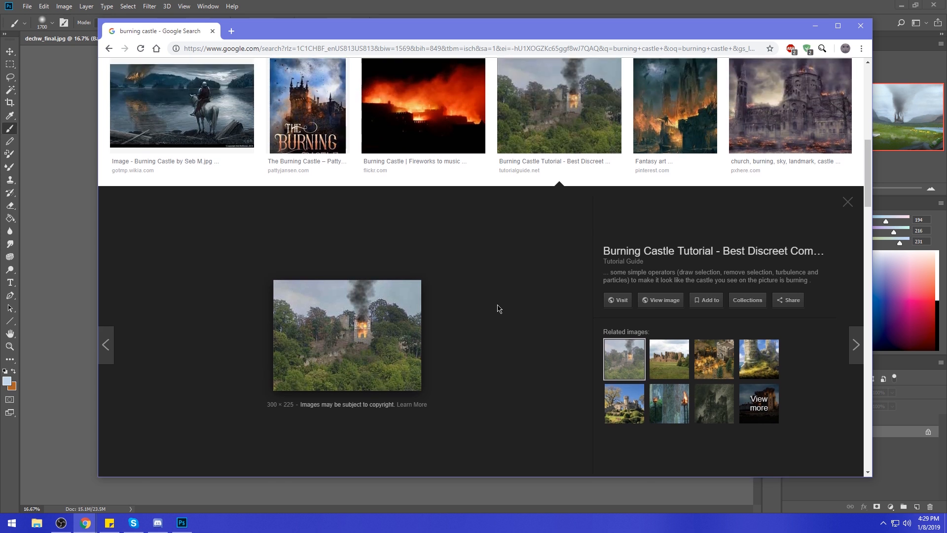
pyautogui.scroll(2, 505, 309)
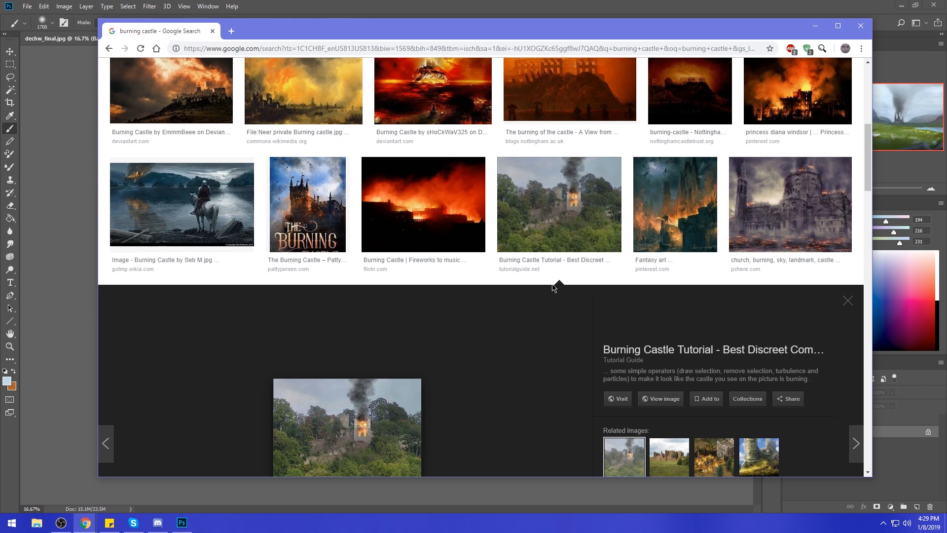
pyautogui.scroll(-5, 567, 294)
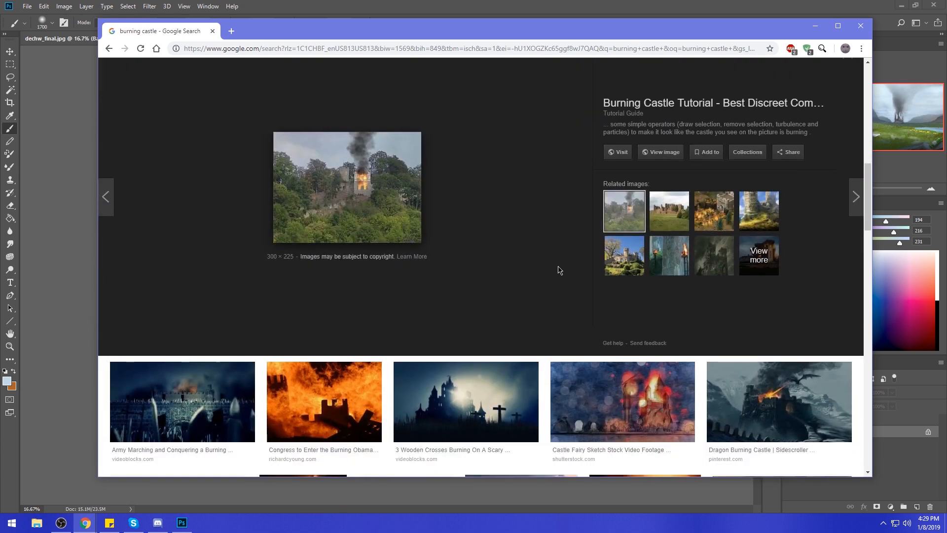
pyautogui.scroll(-5, 559, 269)
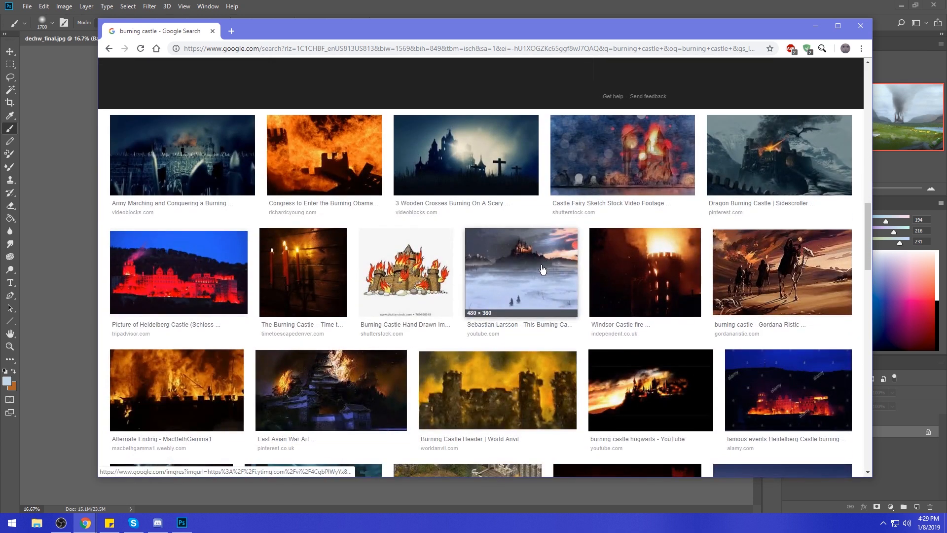
pyautogui.scroll(-2, 543, 269)
pyautogui.scroll(-2, 538, 269)
pyautogui.scroll(8, 531, 268)
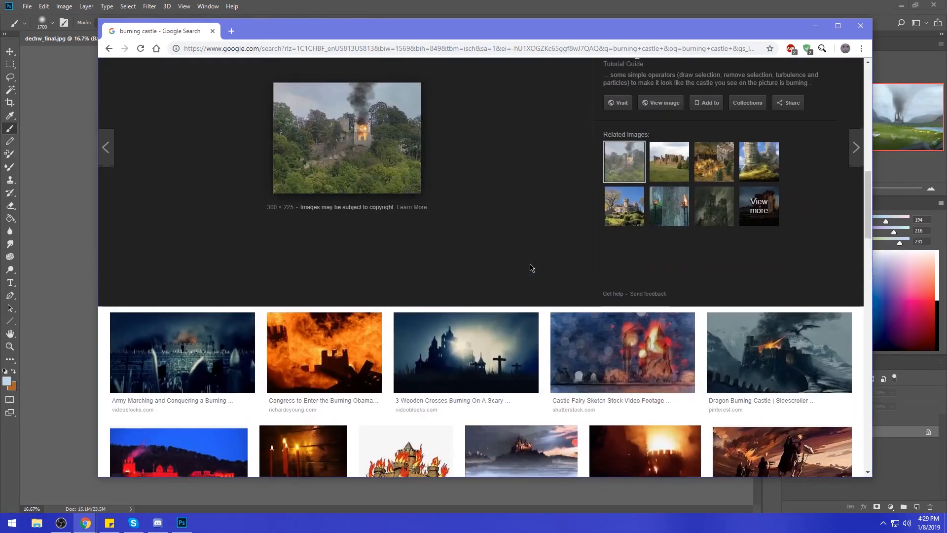
pyautogui.scroll(8, 531, 268)
# - Search images for "evil castle" and examine the DeviantArt painting of the spired castle on a cliff
pyautogui.tripleClick(177, 84)
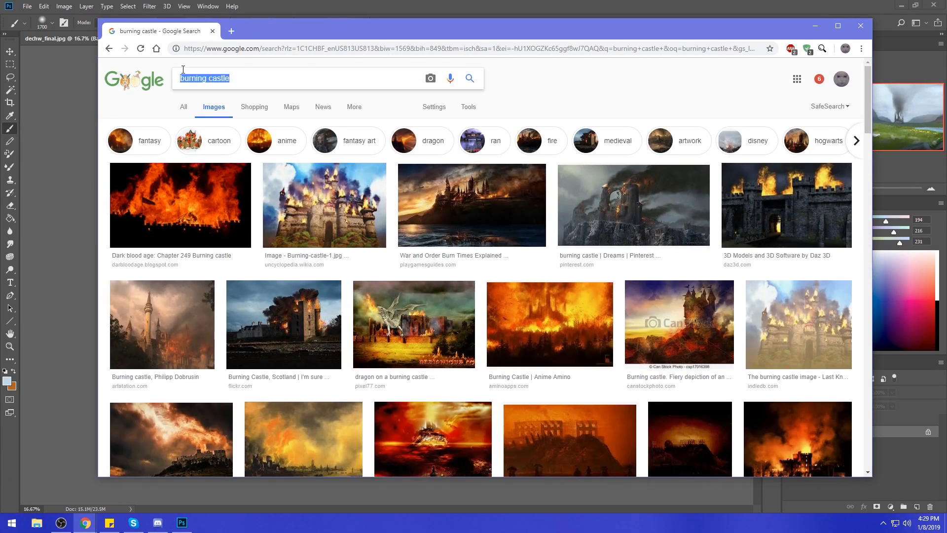
pyautogui.write('evil castle')
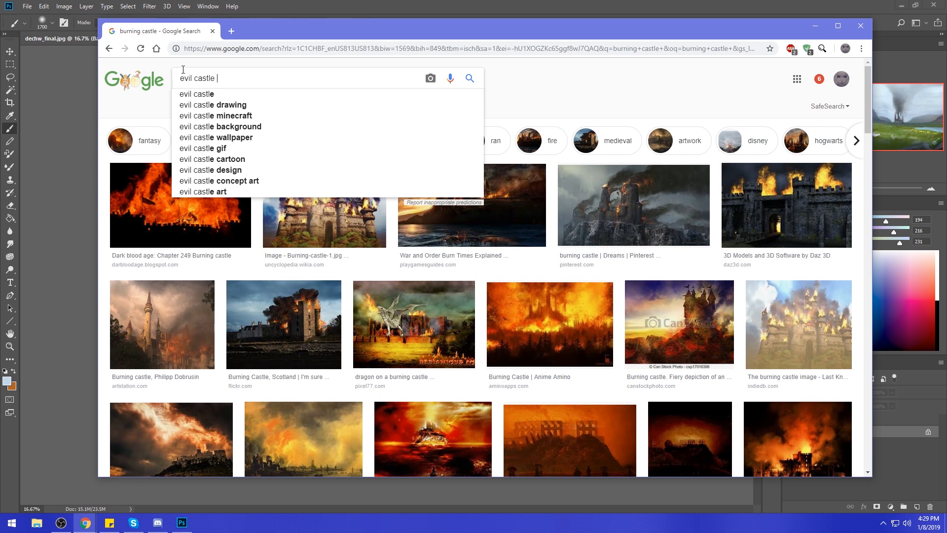
pyautogui.press('Return')
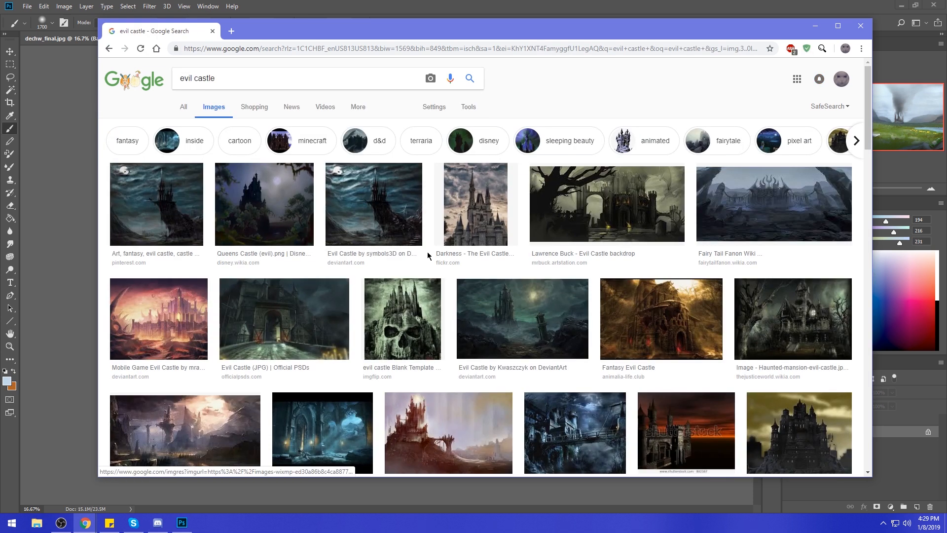
pyautogui.click(382, 206)
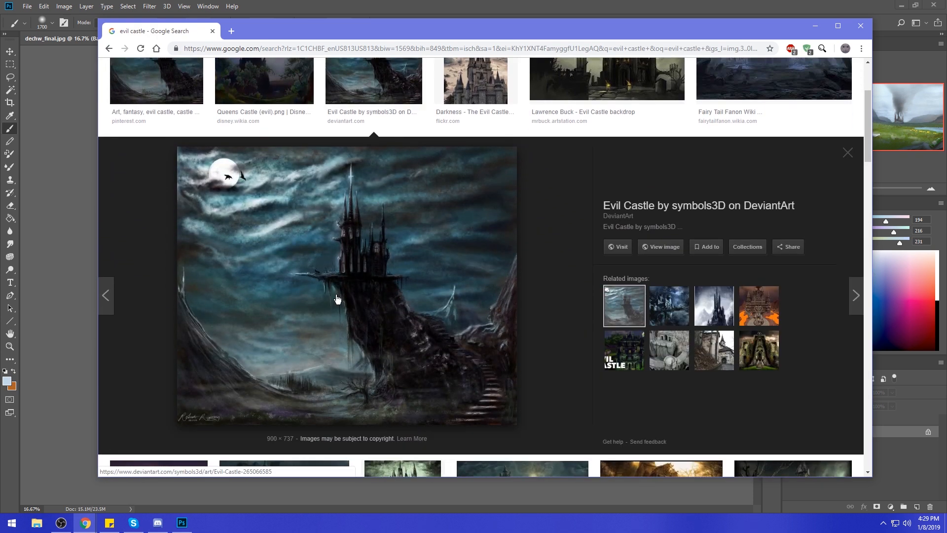
pyautogui.scroll(3, 426, 323)
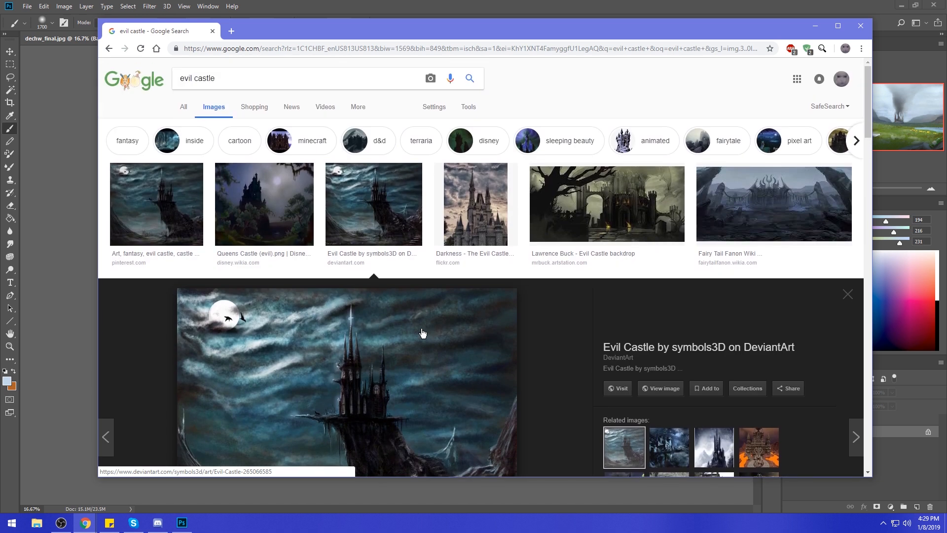
pyautogui.scroll(-4, 426, 322)
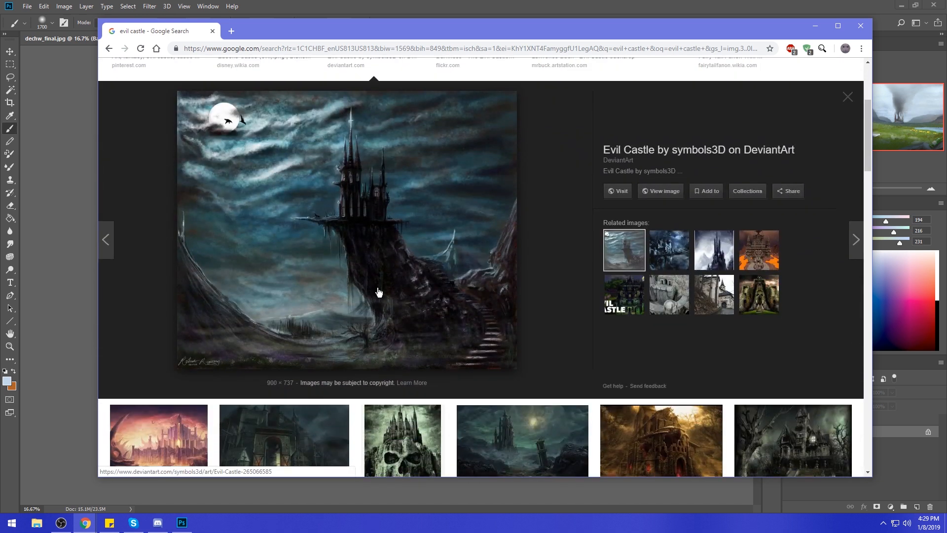
pyautogui.scroll(4, 566, 332)
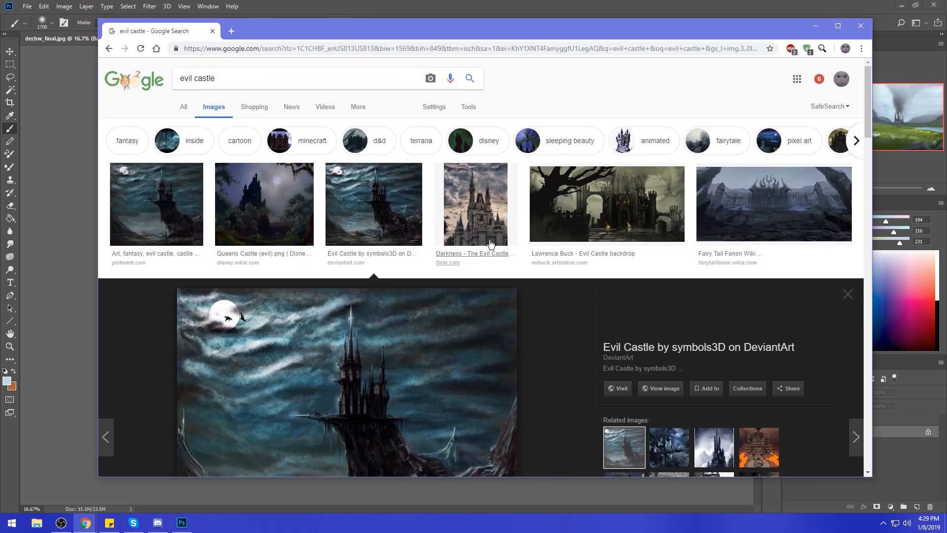
# - Compare the Queens Castle, DeviantArt cliff castle and Evil Castle backdrop previews, and look through more evil castle designs
pyautogui.click(297, 212)
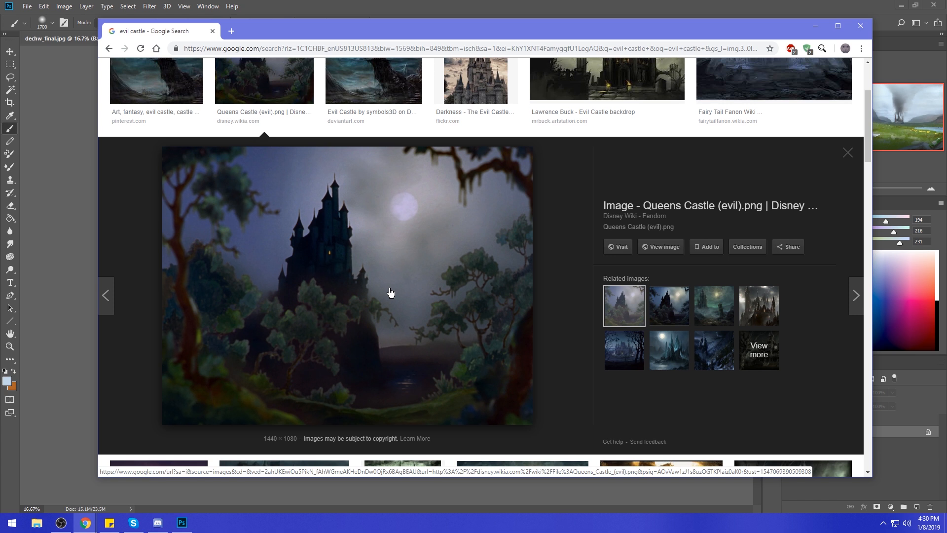
pyautogui.scroll(2, 552, 310)
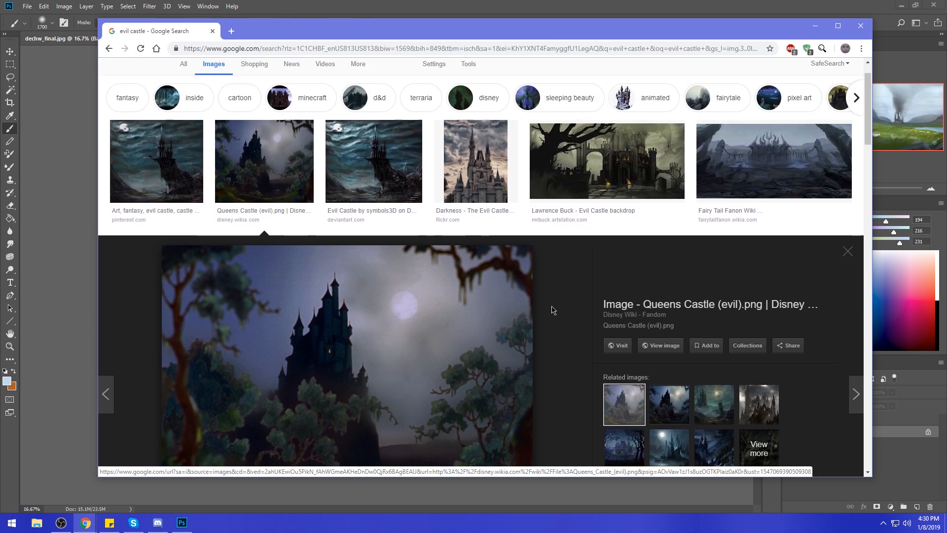
pyautogui.click(385, 156)
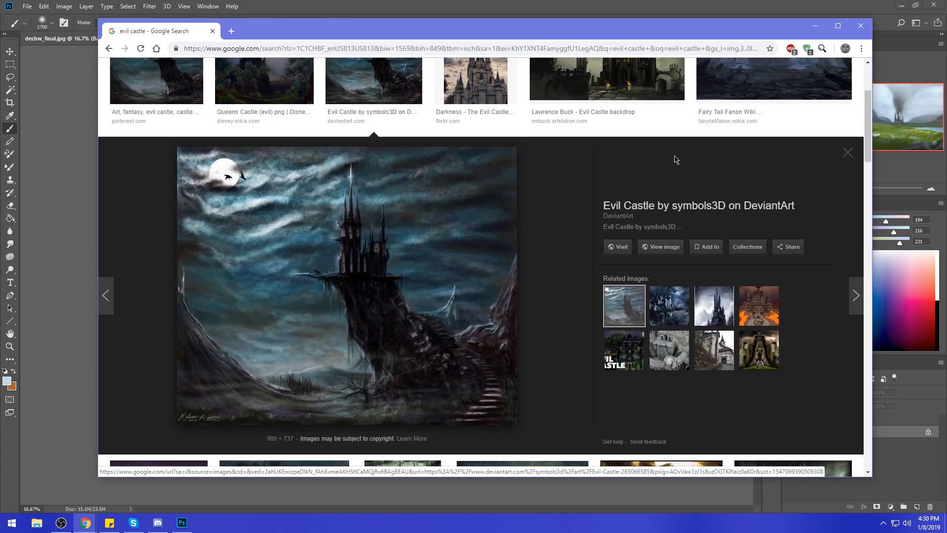
pyautogui.scroll(2, 666, 207)
pyautogui.click(668, 227)
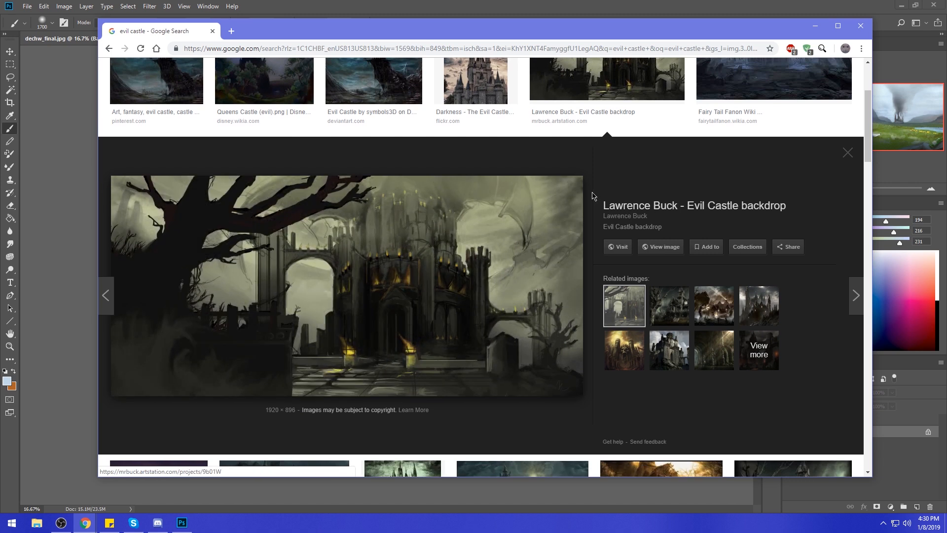
pyautogui.scroll(-6, 592, 196)
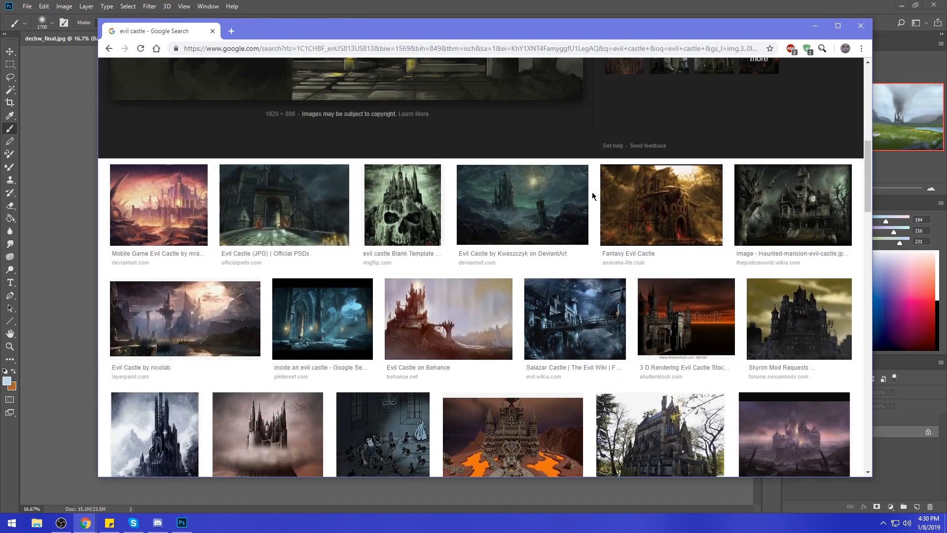
pyautogui.scroll(-4, 592, 196)
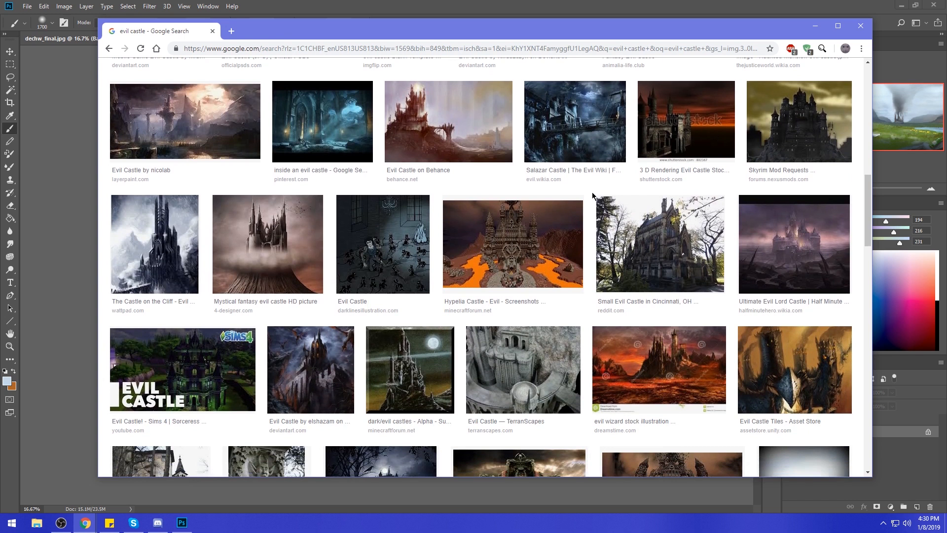
# - Switch to Photoshop and compare the original snapshot of dechw_final.jpg with its latest Dodge Tool history state
pyautogui.scroll(8, 347, 197)
pyautogui.hotkey('alt', 'Tab')
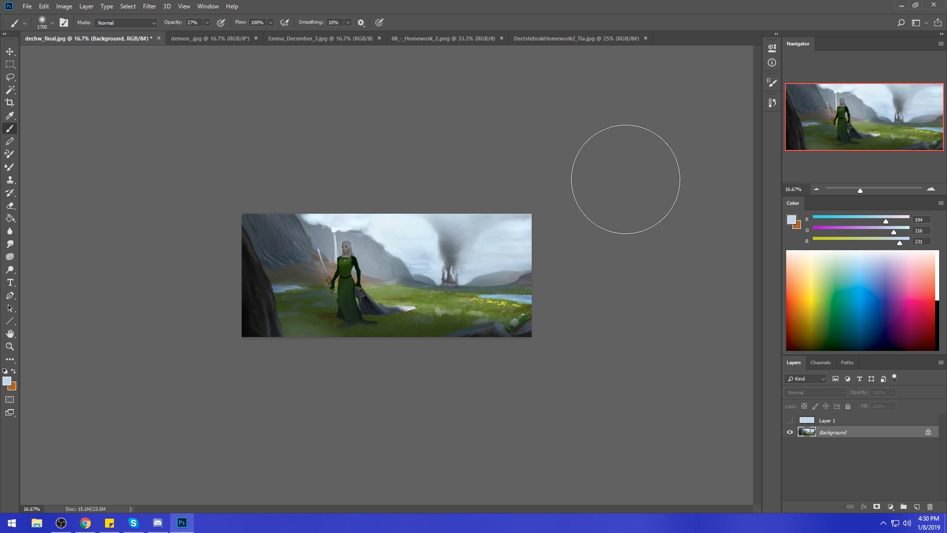
pyautogui.click(772, 104)
pyautogui.moveTo(759, 385); pyautogui.dragTo(761, 126)
pyautogui.click(695, 114)
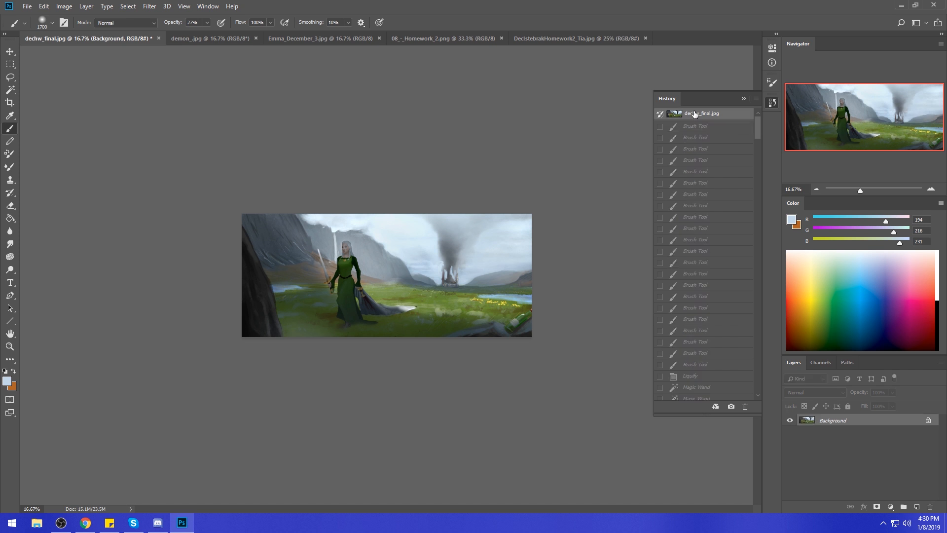
pyautogui.moveTo(759, 125); pyautogui.dragTo(788, 380)
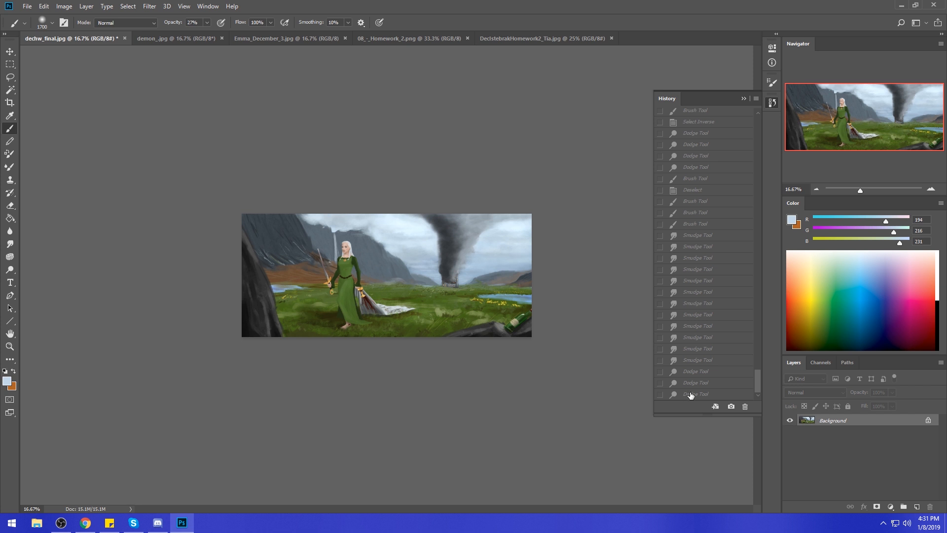
pyautogui.click(690, 394)
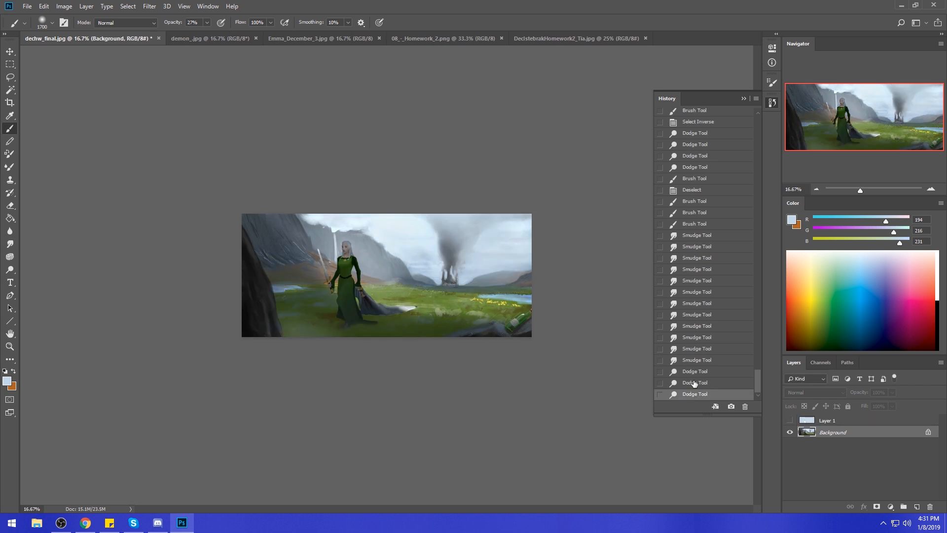
pyautogui.click(743, 99)
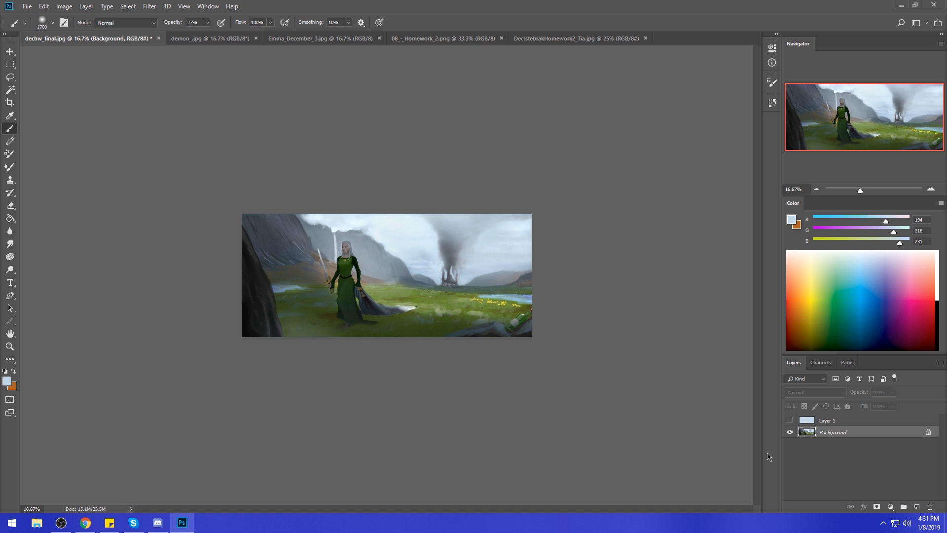
# - Delete the hidden Layer 1 from dechw_final.jpg, leaving only the Background layer
pyautogui.rightClick(866, 436)
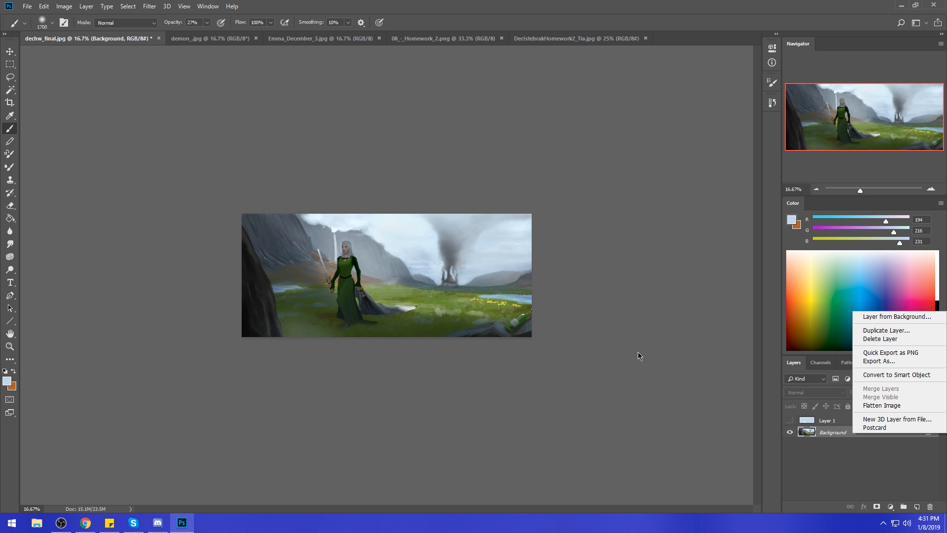
pyautogui.rightClick(830, 429)
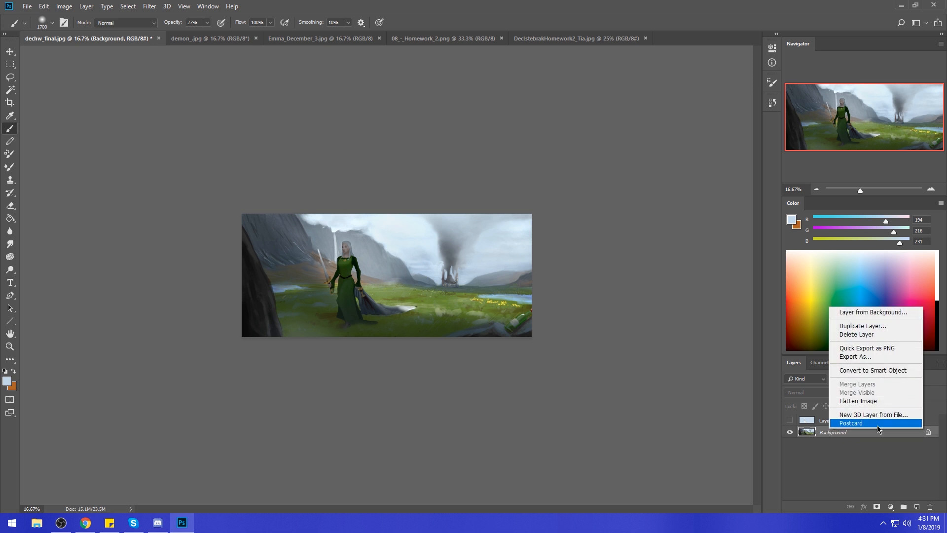
pyautogui.click(849, 473)
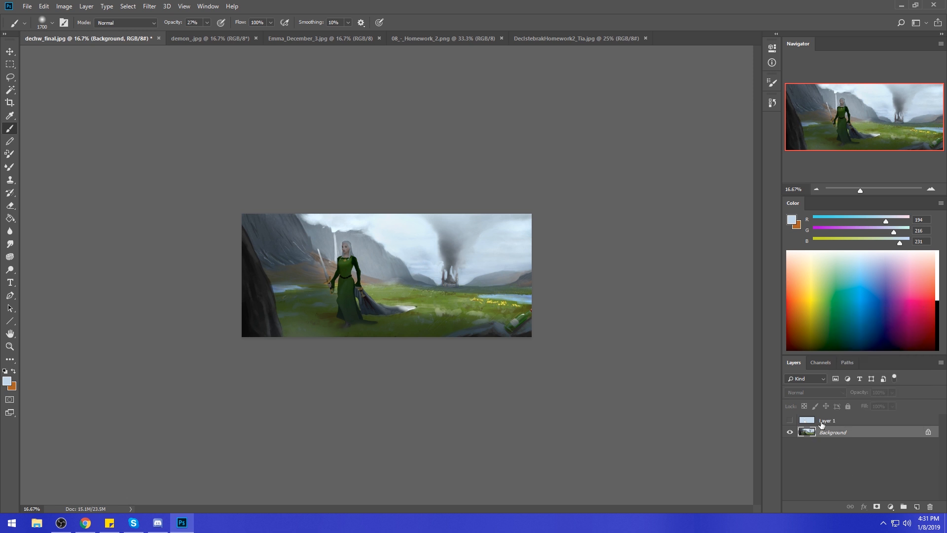
pyautogui.click(861, 423)
pyautogui.press('Delete')
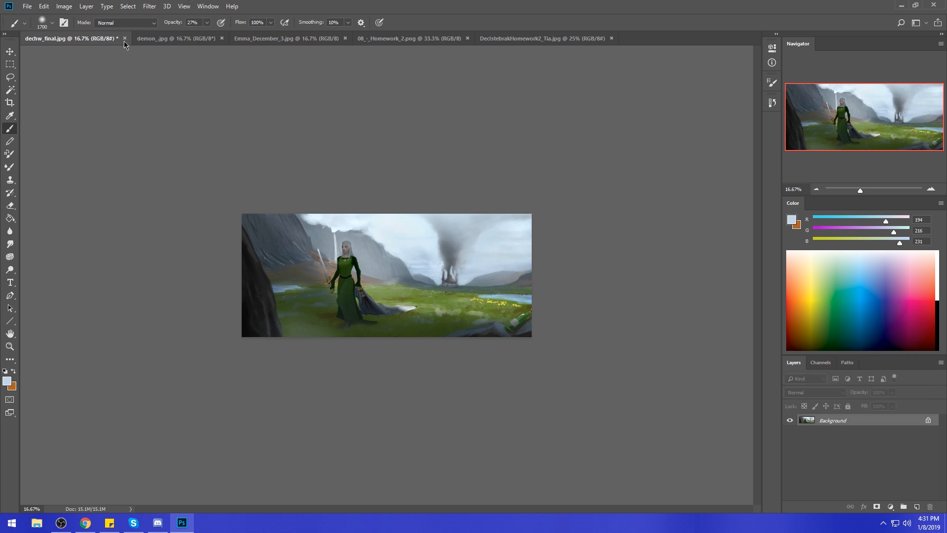
# - Close dechw_final.jpg and save its changes as a progressive JPEG at quality 12 (Maximum)
pyautogui.click(124, 38)
pyautogui.click(427, 195)
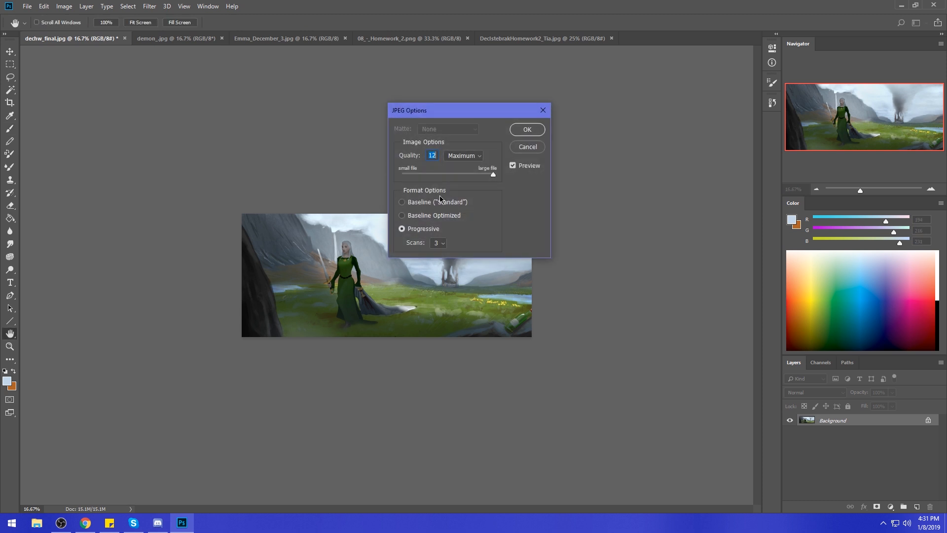
pyautogui.click(524, 130)
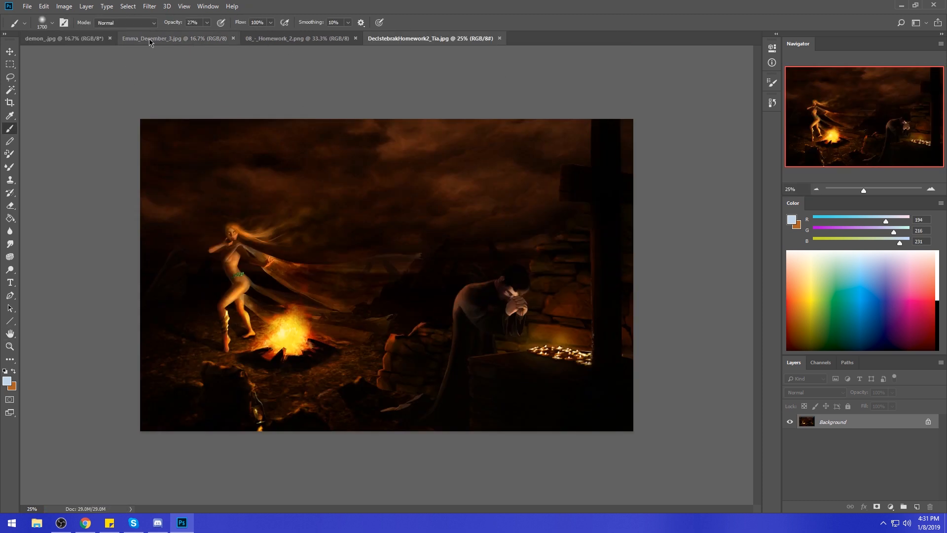
# - Go through the open paintings and bring up demon_.jpg at 25% zoom
pyautogui.click(276, 38)
pyautogui.click(220, 38)
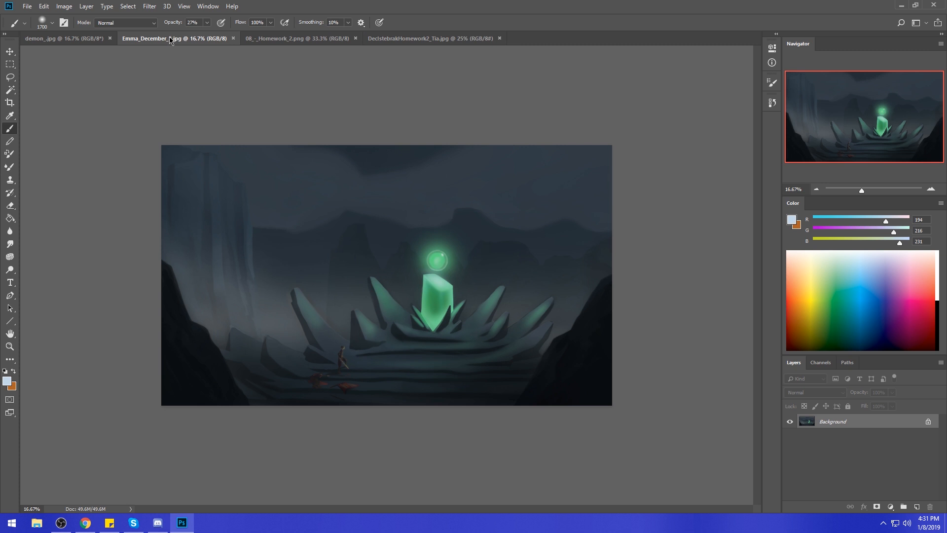
pyautogui.click(82, 42)
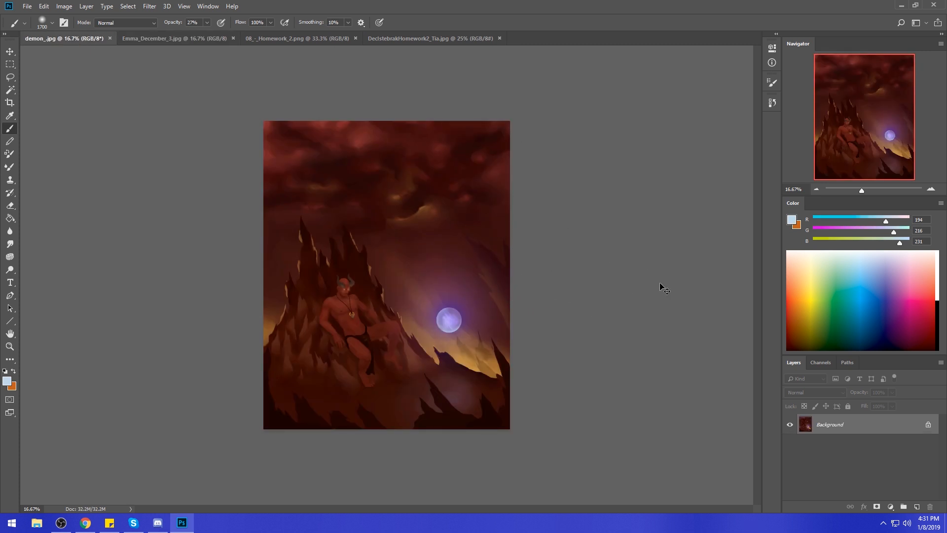
pyautogui.hotkey('ctrl', '+')
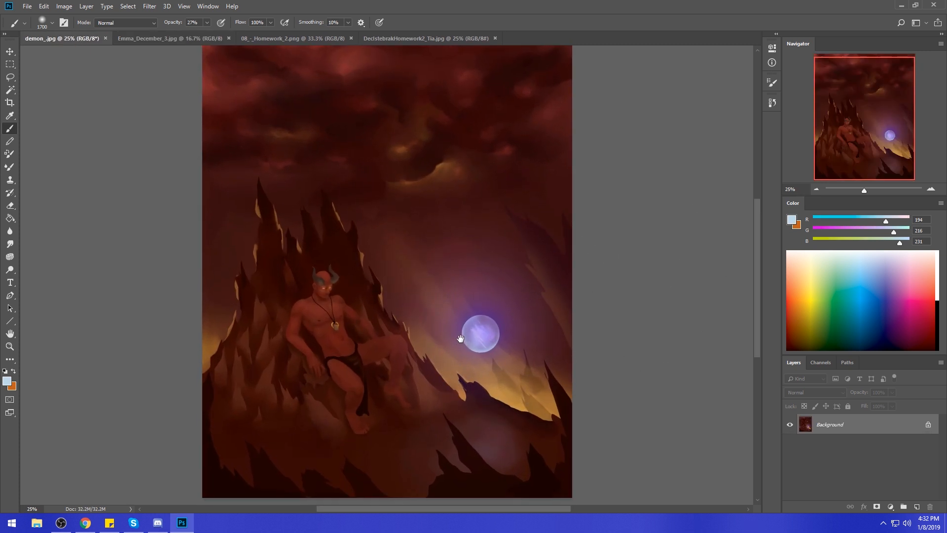
pyautogui.moveTo(458, 338); pyautogui.dragTo(469, 318)
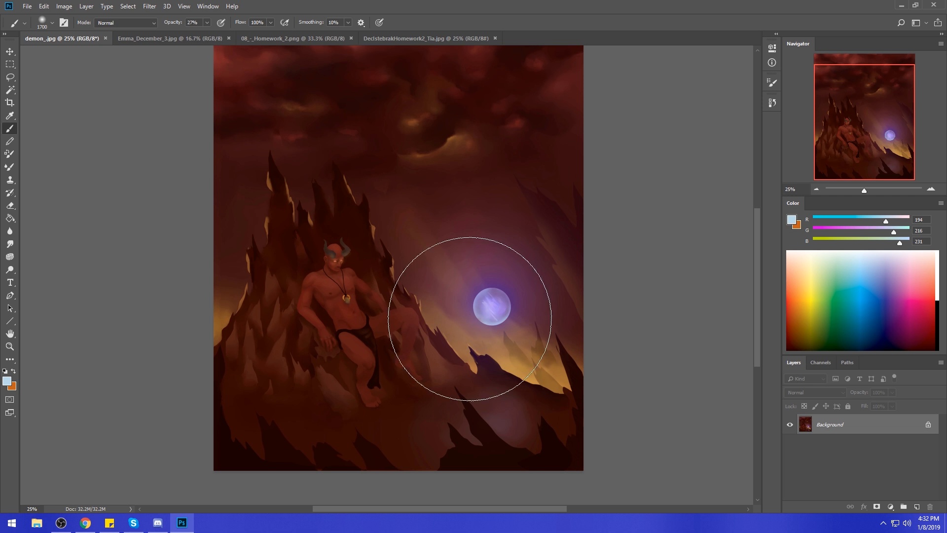
# - Sample the glowing orb's light purple as the foreground colour and reduce the brush size to 500
pyautogui.keyDown('alt'); pyautogui.click(498, 296); pyautogui.keyUp('alt')
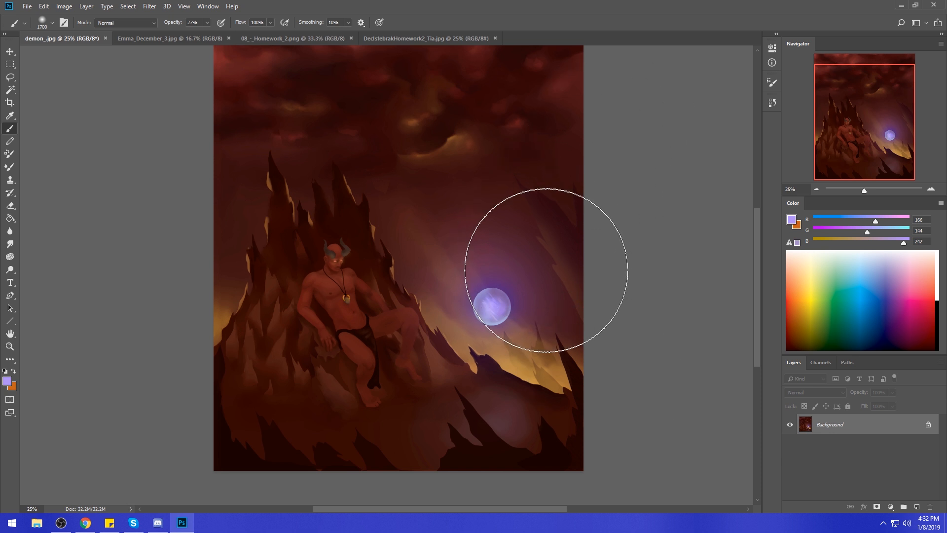
pyautogui.press('[')
pyautogui.keyDown('alt'); pyautogui.click(493, 303); pyautogui.keyUp('alt')
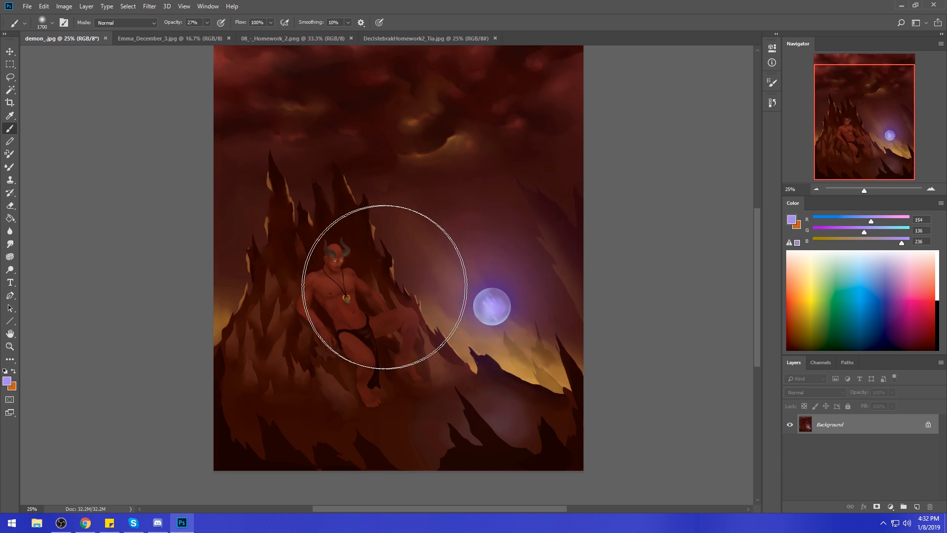
pyautogui.press('[')
pyautogui.press('[')
pyautogui.press('[')
pyautogui.press('[')
pyautogui.press('[')
pyautogui.press('[')
pyautogui.press('[')
pyautogui.press('[')
pyautogui.press('[')
pyautogui.press('[')
pyautogui.press('[')
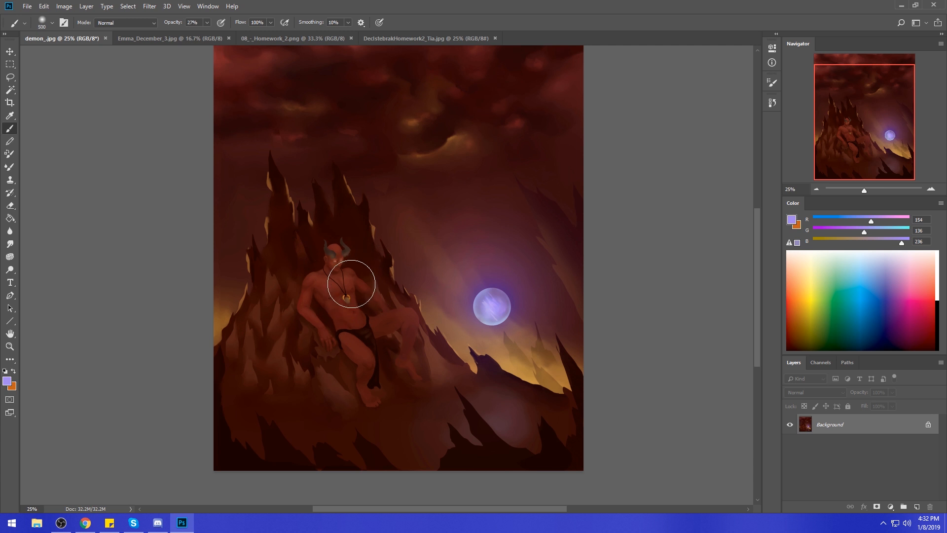
# - Resample the orb's purple as RGB 176, 156, 241 and paint its glow onto the seated demon's knee and legs
pyautogui.moveTo(355, 280); pyautogui.dragTo(356, 324)
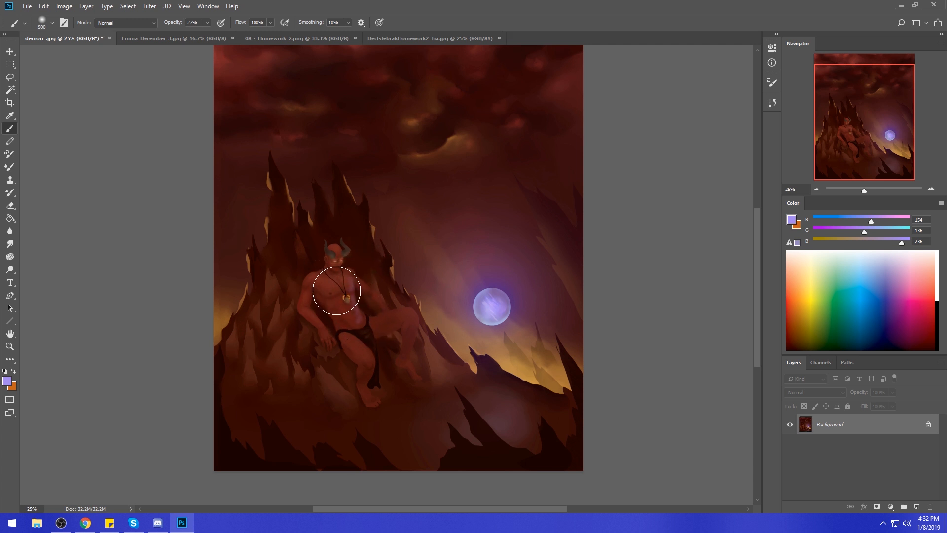
pyautogui.hotkey('ctrl', 'z')
pyautogui.moveTo(412, 311); pyautogui.dragTo(405, 387)
pyautogui.moveTo(482, 321); pyautogui.dragTo(484, 308)
pyautogui.keyDown('alt'); pyautogui.click(491, 302); pyautogui.keyUp('alt')
pyautogui.moveTo(413, 320)
pyautogui.mouseDown()
pyautogui.moveTo(408, 349)
pyautogui.moveTo(417, 328)
pyautogui.mouseUp()
pyautogui.moveTo(370, 364)
pyautogui.mouseDown()
pyautogui.moveTo(345, 332)
pyautogui.moveTo(362, 338)
pyautogui.moveTo(365, 385)
pyautogui.mouseUp()
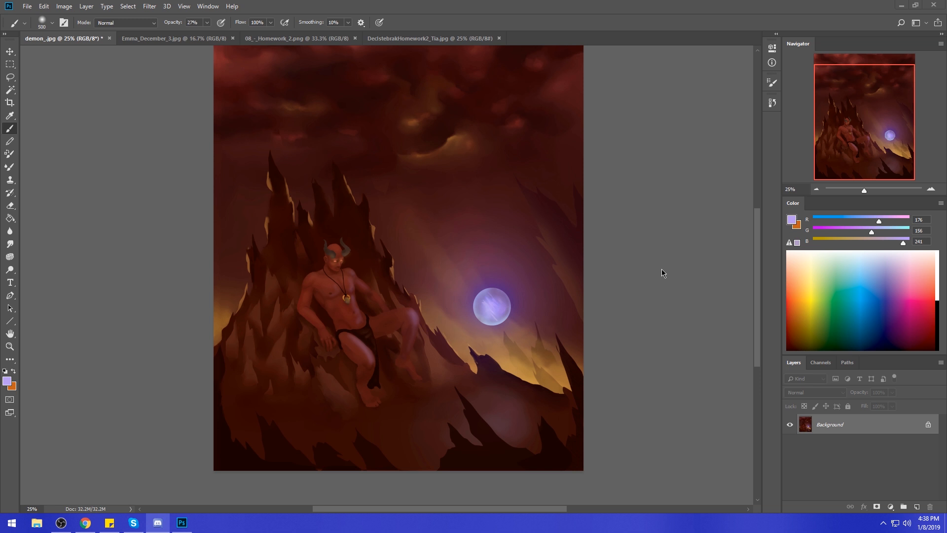
# - Reduce the brush size to 40 and draw diagonal guide lines along the rocky throne's slopes and the far peaks beyond the orb
pyautogui.press('[')
pyautogui.press('[')
pyautogui.press('[')
pyautogui.press('[')
pyautogui.press('[')
pyautogui.press('[')
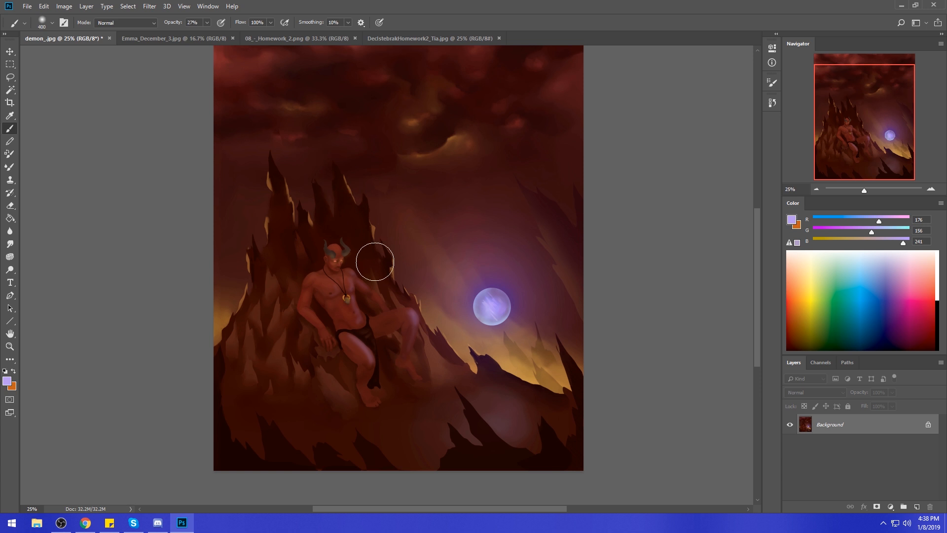
pyautogui.press('[')
pyautogui.press('[')
pyautogui.press('[')
pyautogui.press('[')
pyautogui.press('[')
pyautogui.press('[')
pyautogui.press('[')
pyautogui.press('[')
pyautogui.moveTo(345, 180); pyautogui.dragTo(407, 338)
pyautogui.moveTo(226, 360)
pyautogui.mouseDown()
pyautogui.moveTo(319, 171)
pyautogui.moveTo(582, 394)
pyautogui.mouseUp()
pyautogui.hotkey('ctrl', 'z')
pyautogui.hotkey('ctrl', 'z')
pyautogui.hotkey('ctrl', 'z')
pyautogui.moveTo(324, 166)
pyautogui.mouseDown()
pyautogui.moveTo(543, 434)
pyautogui.moveTo(264, 241)
pyautogui.moveTo(213, 305)
pyautogui.mouseUp()
pyautogui.hotkey('ctrl', 'z')
pyautogui.moveTo(333, 157); pyautogui.dragTo(213, 328)
pyautogui.moveTo(499, 173)
pyautogui.mouseDown()
pyautogui.moveTo(584, 318)
pyautogui.moveTo(679, 300)
pyautogui.mouseUp()
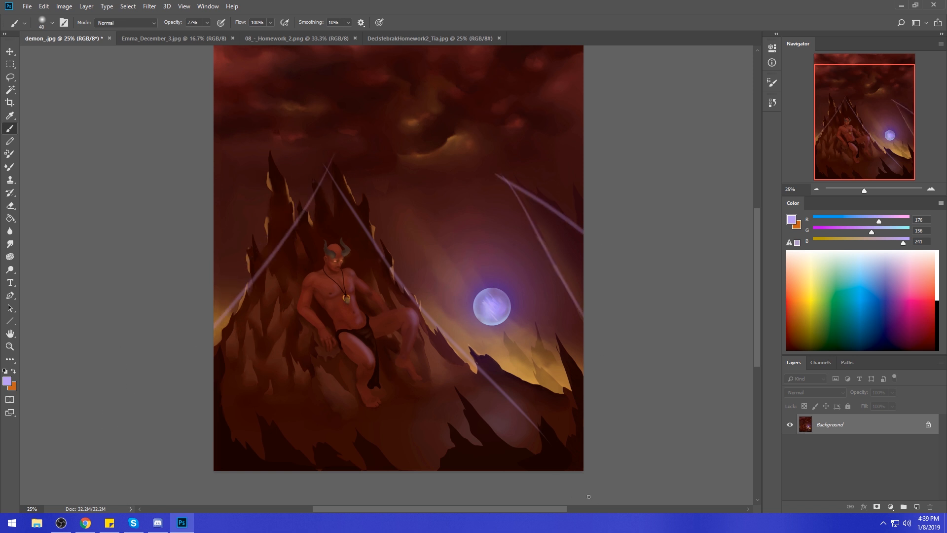
# - Circle the orb and sketch a small boxed composition thumbnail with peaks and crossing lines in the clouds
pyautogui.moveTo(483, 285); pyautogui.dragTo(473, 313)
pyautogui.moveTo(366, 144)
pyautogui.mouseDown()
pyautogui.moveTo(377, 67)
pyautogui.moveTo(450, 67)
pyautogui.moveTo(440, 148)
pyautogui.moveTo(378, 137)
pyautogui.moveTo(386, 98)
pyautogui.moveTo(399, 155)
pyautogui.moveTo(430, 135)
pyautogui.moveTo(413, 124)
pyautogui.mouseUp()
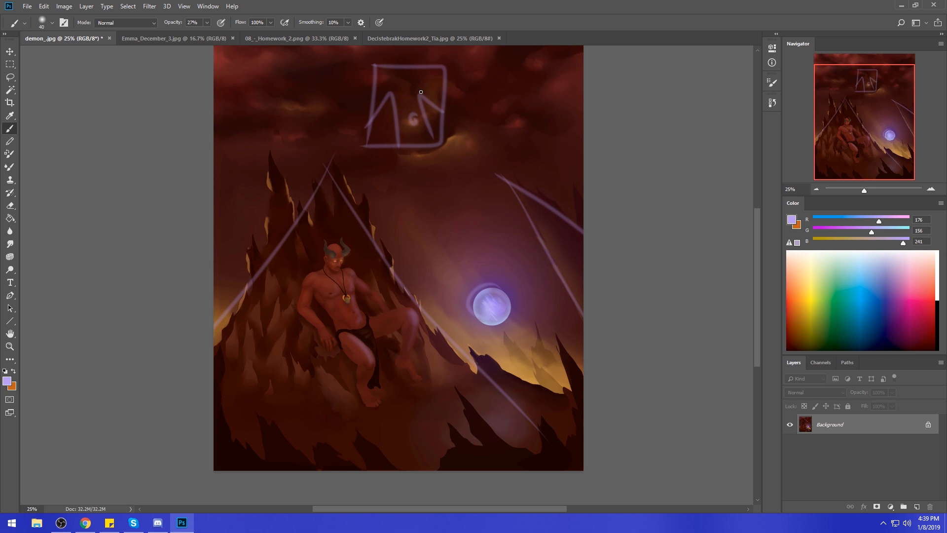
pyautogui.click(61, 522)
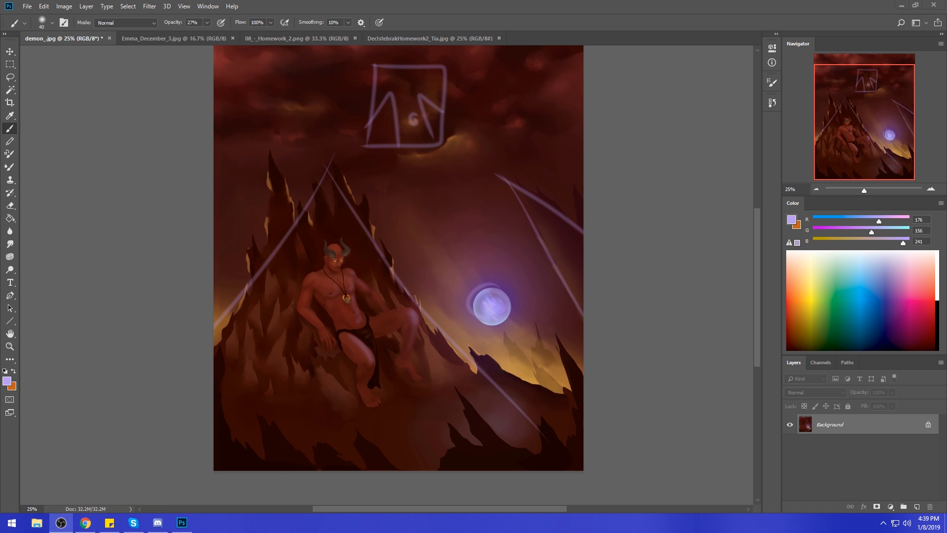
pyautogui.click(437, 134)
pyautogui.moveTo(383, 122)
pyautogui.mouseDown()
pyautogui.moveTo(392, 119)
pyautogui.moveTo(389, 131)
pyautogui.moveTo(397, 109)
pyautogui.moveTo(398, 123)
pyautogui.moveTo(420, 137)
pyautogui.mouseUp()
pyautogui.moveTo(365, 100)
pyautogui.mouseDown()
pyautogui.moveTo(409, 65)
pyautogui.moveTo(426, 67)
pyautogui.moveTo(442, 109)
pyautogui.mouseUp()
pyautogui.hotkey('ctrl', 'z')
pyautogui.hotkey('ctrl', 'z')
pyautogui.moveTo(360, 109); pyautogui.dragTo(456, 61)
pyautogui.moveTo(397, 89); pyautogui.dragTo(379, 64)
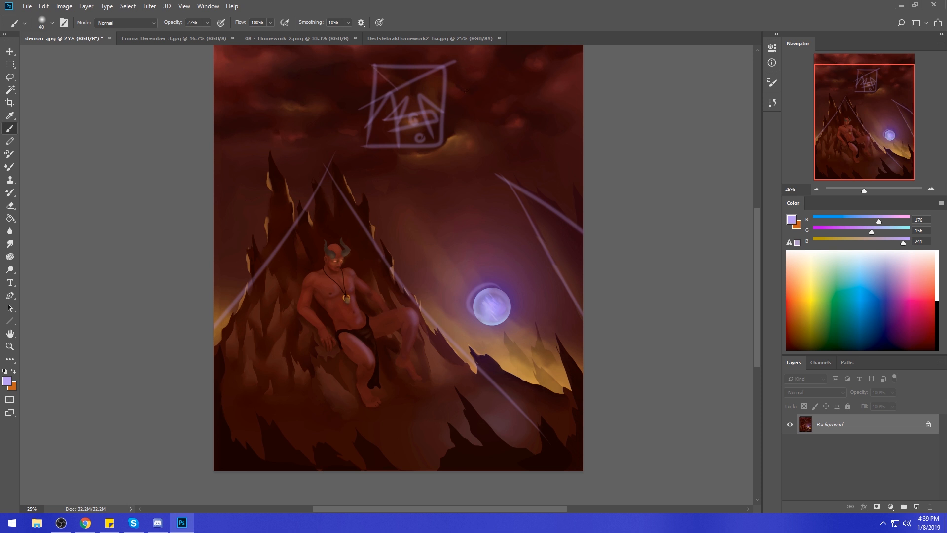
# - Sketch a stick figure over the demon with one arm reaching toward the orb
pyautogui.moveTo(376, 284)
pyautogui.mouseDown()
pyautogui.moveTo(471, 286)
pyautogui.moveTo(461, 293)
pyautogui.mouseUp()
pyautogui.moveTo(439, 228); pyautogui.dragTo(371, 351)
pyautogui.moveTo(423, 258)
pyautogui.mouseDown()
pyautogui.moveTo(415, 247)
pyautogui.moveTo(436, 239)
pyautogui.moveTo(429, 257)
pyautogui.mouseUp()
pyautogui.moveTo(371, 287); pyautogui.dragTo(318, 322)
pyautogui.moveTo(388, 277)
pyautogui.mouseDown()
pyautogui.moveTo(418, 290)
pyautogui.moveTo(397, 306)
pyautogui.moveTo(394, 342)
pyautogui.moveTo(412, 345)
pyautogui.moveTo(391, 334)
pyautogui.moveTo(404, 372)
pyautogui.moveTo(440, 391)
pyautogui.moveTo(409, 424)
pyautogui.mouseUp()
pyautogui.moveTo(352, 346); pyautogui.dragTo(453, 366)
pyautogui.moveTo(411, 398)
pyautogui.mouseDown()
pyautogui.moveTo(395, 402)
pyautogui.moveTo(418, 429)
pyautogui.mouseUp()
pyautogui.moveTo(395, 285)
pyautogui.mouseDown()
pyautogui.moveTo(465, 319)
pyautogui.moveTo(434, 310)
pyautogui.moveTo(498, 324)
pyautogui.mouseUp()
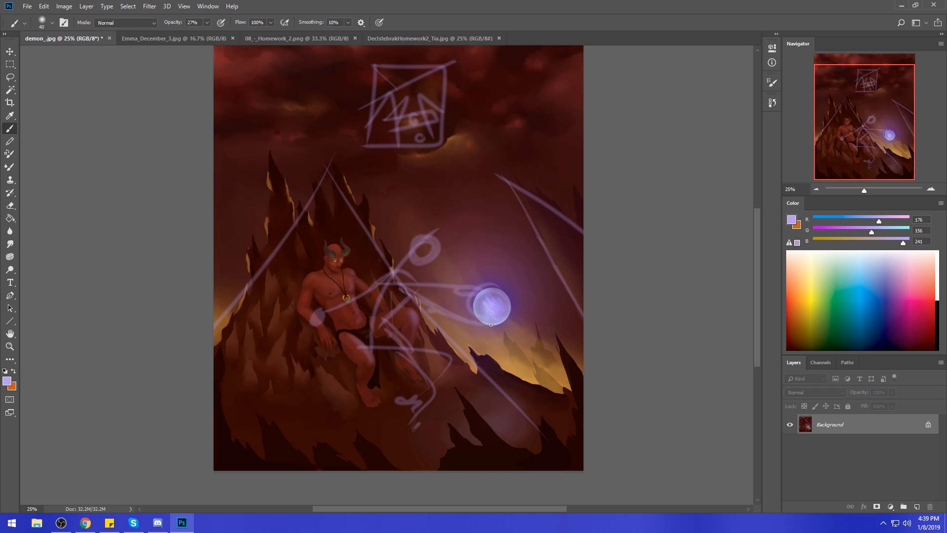
# - Sketch loose marks above and below the orb, and outline the seated demon and the orb
pyautogui.moveTo(374, 287)
pyautogui.mouseDown()
pyautogui.moveTo(410, 279)
pyautogui.moveTo(498, 227)
pyautogui.moveTo(508, 259)
pyautogui.mouseUp()
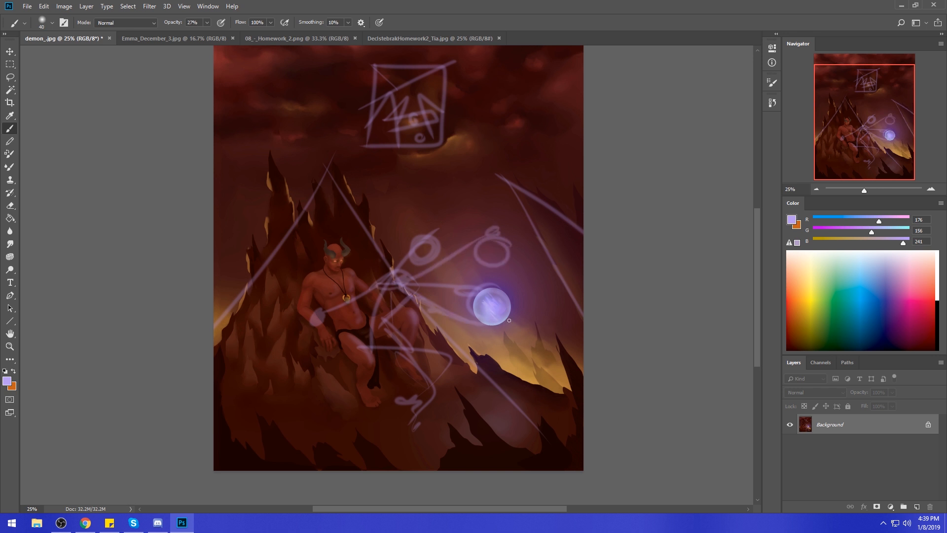
pyautogui.moveTo(502, 334)
pyautogui.mouseDown()
pyautogui.moveTo(493, 387)
pyautogui.moveTo(547, 395)
pyautogui.moveTo(488, 365)
pyautogui.mouseUp()
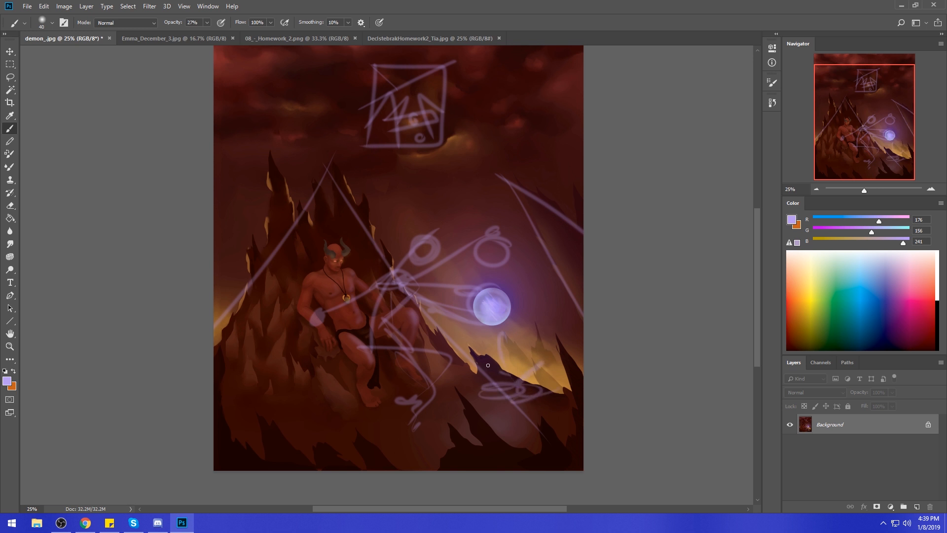
pyautogui.moveTo(521, 399); pyautogui.dragTo(537, 397)
pyautogui.moveTo(389, 236)
pyautogui.mouseDown()
pyautogui.moveTo(369, 411)
pyautogui.moveTo(418, 265)
pyautogui.mouseUp()
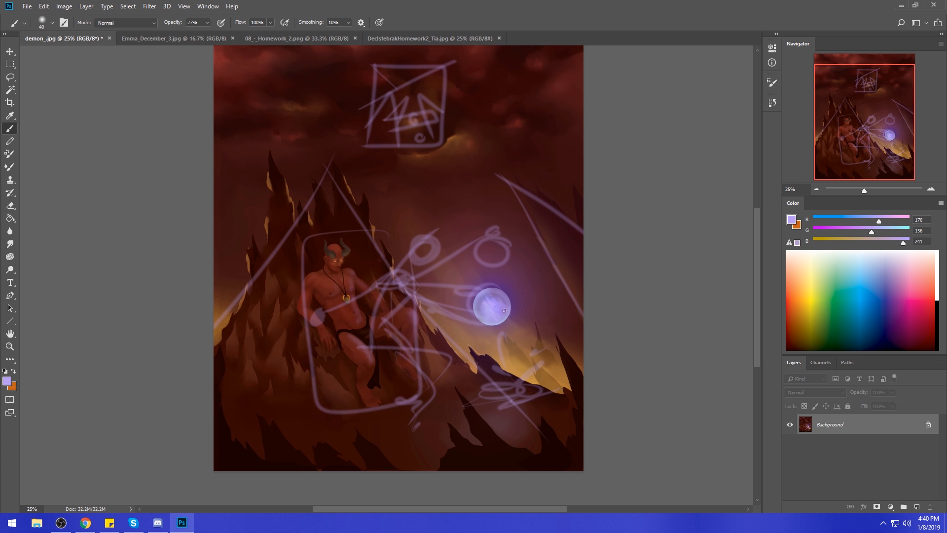
pyautogui.moveTo(466, 266); pyautogui.dragTo(483, 276)
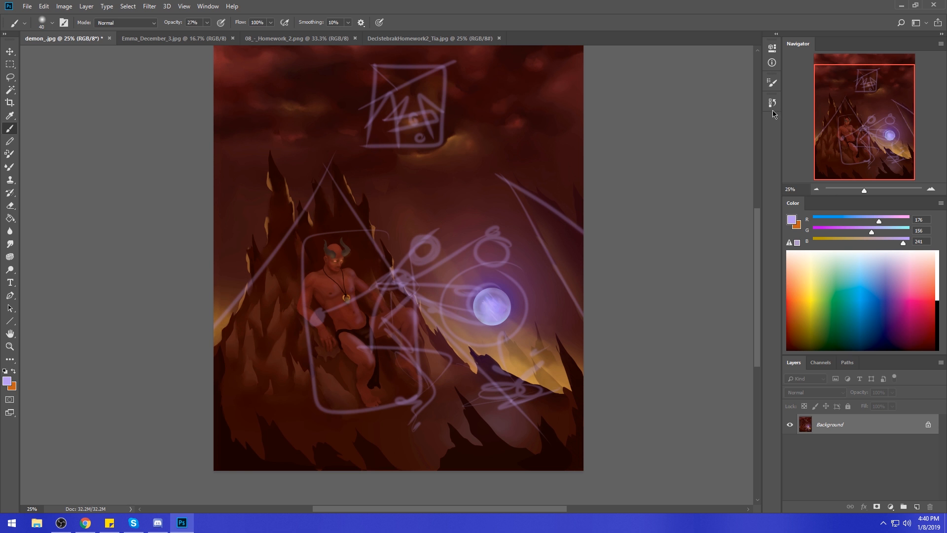
# - Revert demon_.jpg to its original snapshot in the history to remove all painted marks
pyautogui.moveTo(772, 95)
pyautogui.mouseDown()
pyautogui.moveTo(773, 118)
pyautogui.moveTo(774, 102)
pyautogui.mouseUp()
pyautogui.click(772, 102)
pyautogui.moveTo(759, 296); pyautogui.dragTo(769, 124)
pyautogui.click(720, 122)
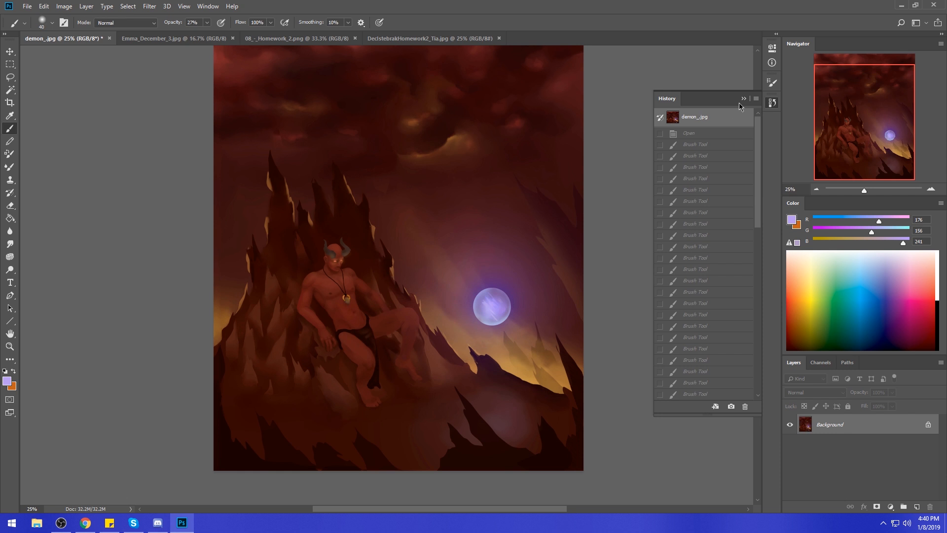
pyautogui.click(744, 98)
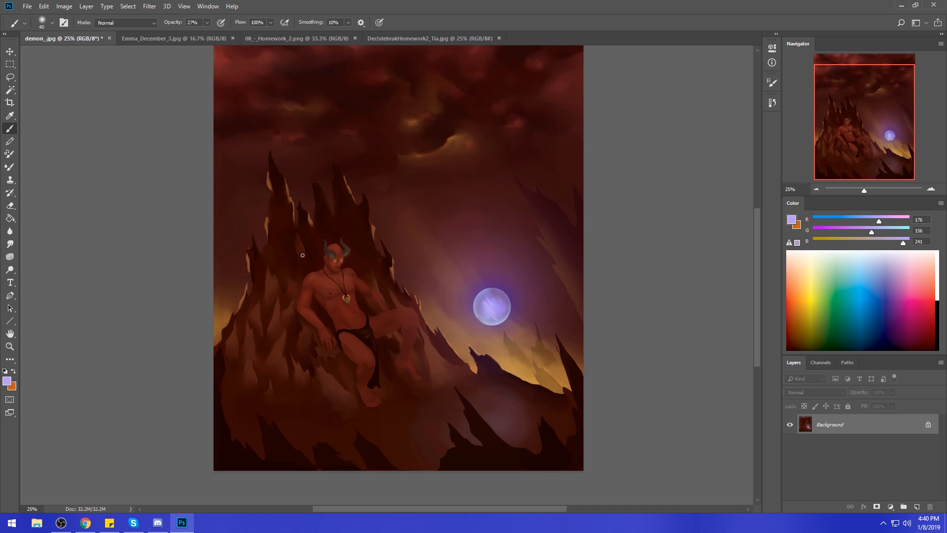
# - Choose another brush preset at size 100 and 100% opacity, and cover the demon's head with a solid purple square
pyautogui.moveTo(327, 243)
pyautogui.mouseDown()
pyautogui.moveTo(328, 267)
pyautogui.moveTo(349, 263)
pyautogui.moveTo(323, 246)
pyautogui.moveTo(335, 245)
pyautogui.moveTo(329, 270)
pyautogui.moveTo(340, 247)
pyautogui.moveTo(346, 259)
pyautogui.moveTo(345, 267)
pyautogui.moveTo(334, 242)
pyautogui.moveTo(331, 273)
pyautogui.moveTo(347, 249)
pyautogui.mouseUp()
pyautogui.rightClick(373, 221)
pyautogui.click(448, 406)
pyautogui.click(686, 334)
pyautogui.press(']')
pyautogui.click(207, 22)
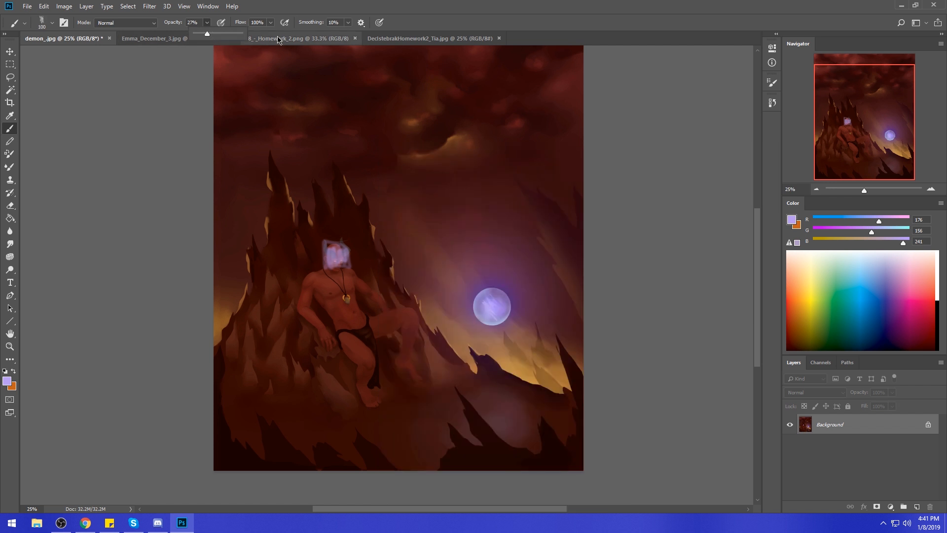
pyautogui.moveTo(214, 34); pyautogui.dragTo(249, 53)
pyautogui.moveTo(335, 259)
pyautogui.mouseDown()
pyautogui.moveTo(330, 245)
pyautogui.moveTo(354, 263)
pyautogui.mouseUp()
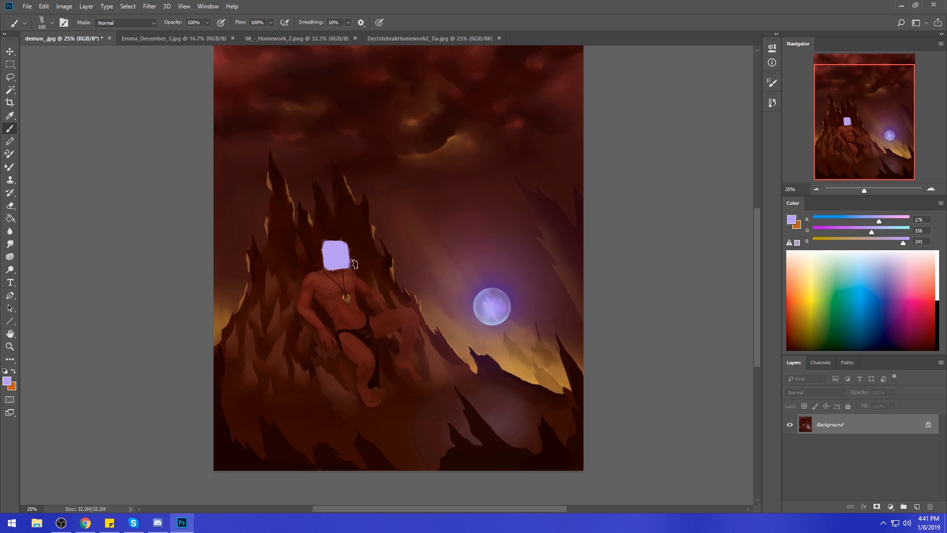
pyautogui.hotkey('ctrl', '-')
pyautogui.hotkey('ctrl', '-')
pyautogui.hotkey('ctrl', '-')
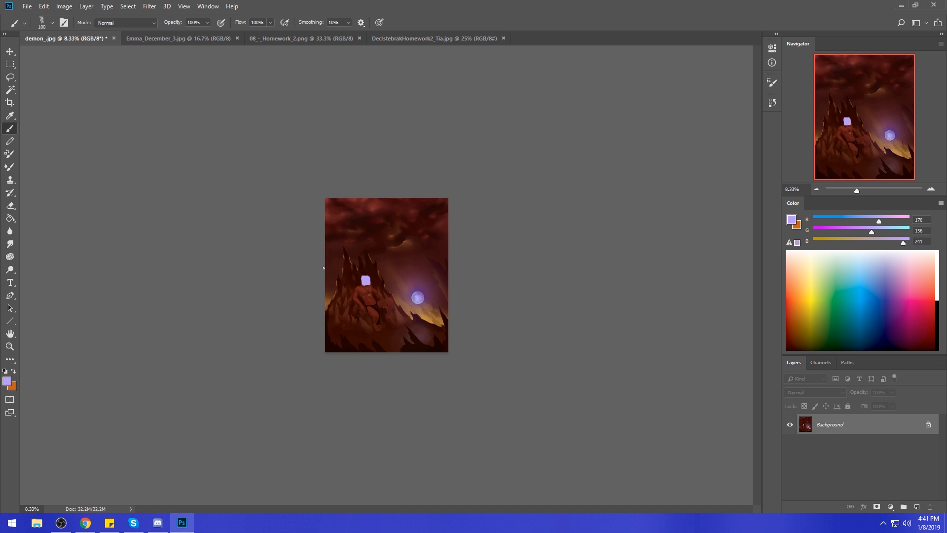
# - Cover the purple square on the demon's head with a sampled dark brown, and undo the extra stroke on the body
pyautogui.keyDown('alt'); pyautogui.click(375, 280); pyautogui.keyUp('alt')
pyautogui.moveTo(373, 284); pyautogui.dragTo(359, 278)
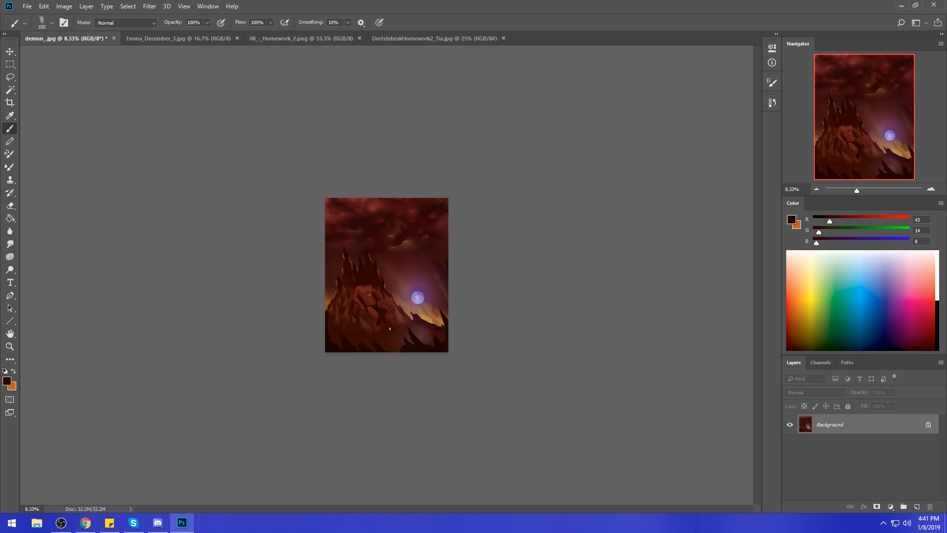
pyautogui.moveTo(394, 298); pyautogui.dragTo(387, 316)
pyautogui.hotkey('ctrl', 'z')
# - Switch to the green crystal painting, examine the figures on the steps up close, and fit the whole image in view
pyautogui.click(197, 39)
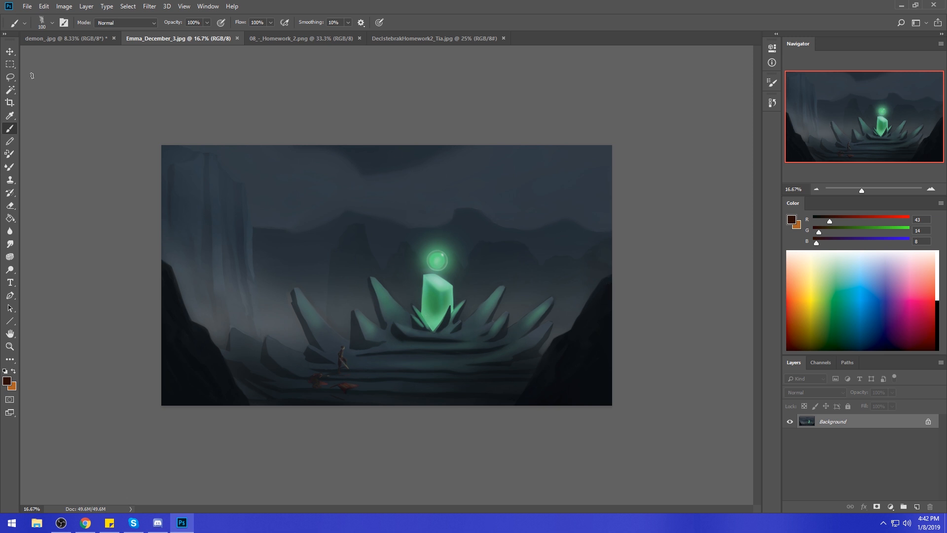
pyautogui.click(10, 90)
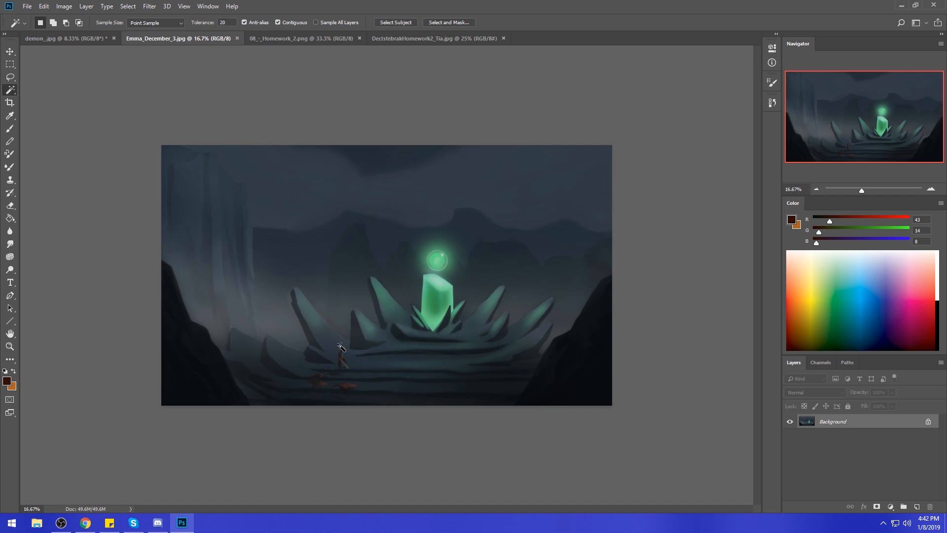
pyautogui.press('z')
pyautogui.moveTo(341, 321); pyautogui.dragTo(402, 371)
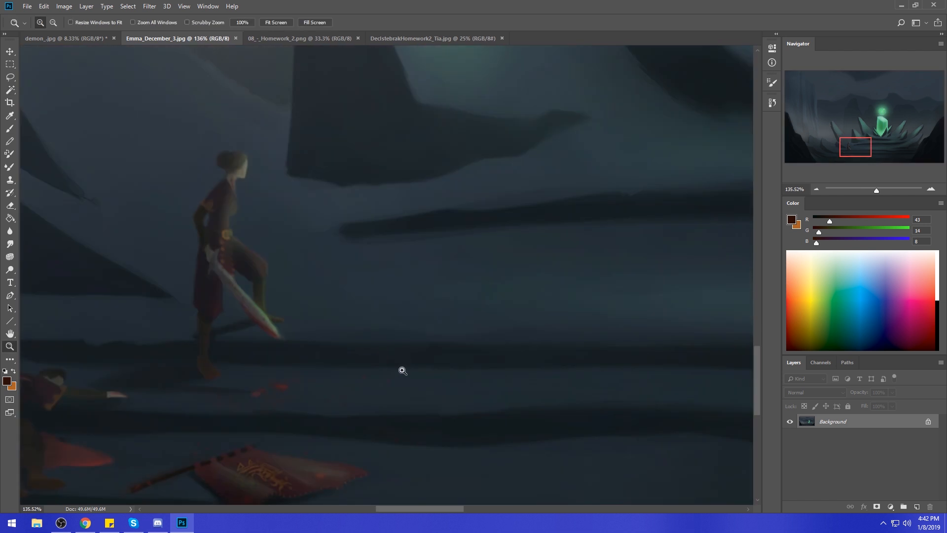
pyautogui.moveTo(389, 324); pyautogui.dragTo(571, 342)
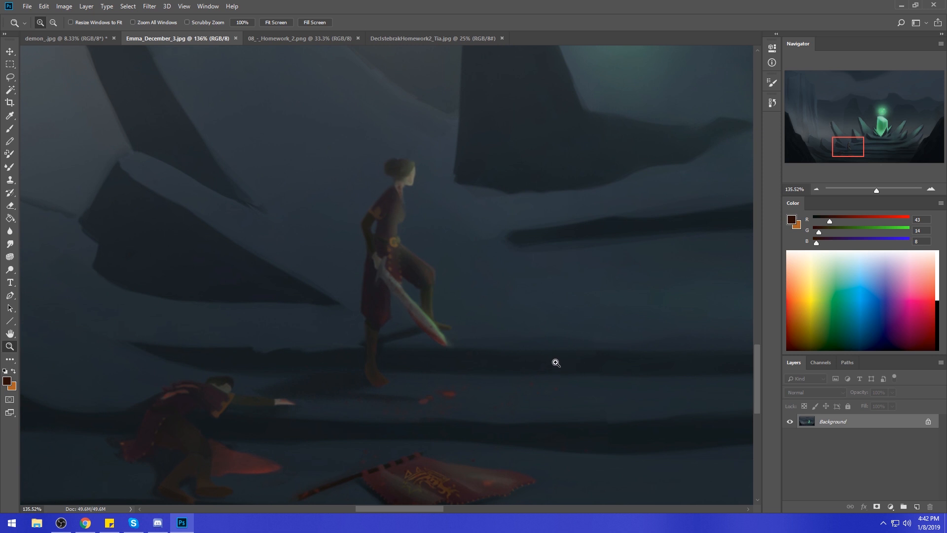
pyautogui.hotkey('ctrl', '0')
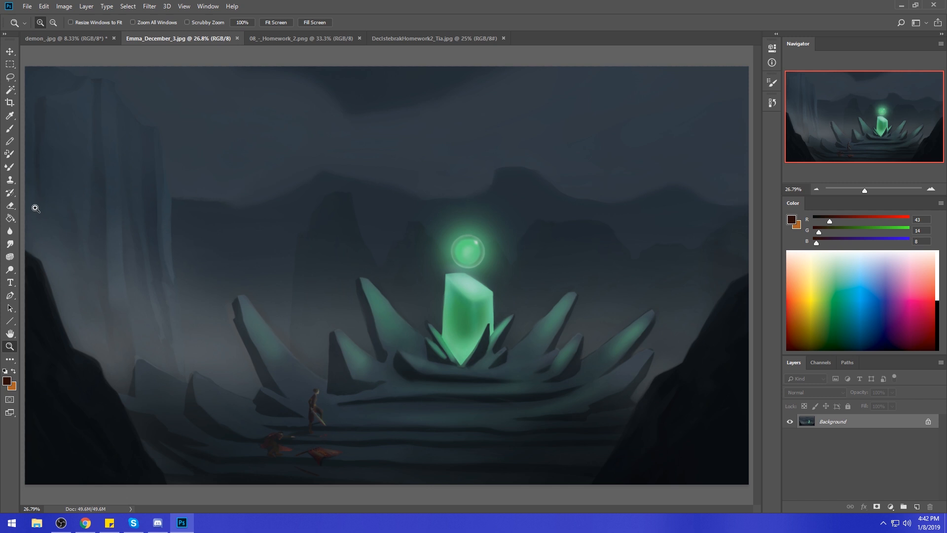
# - Try a Magic Wand selection of the mist, set the tolerance to 5, and clear the selection
pyautogui.click(10, 90)
pyautogui.click(321, 353)
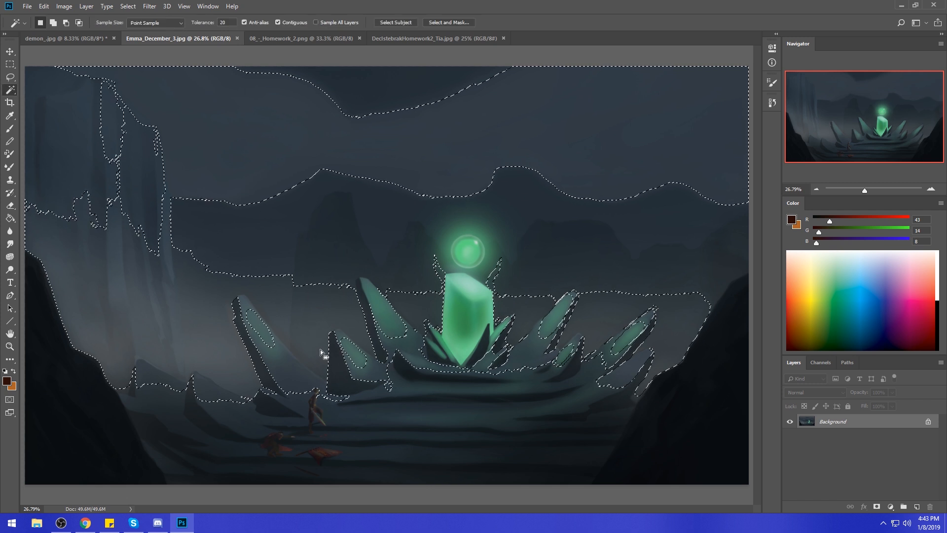
pyautogui.click(223, 23)
pyautogui.write('5')
pyautogui.hotkey('ctrl', 'd')
pyautogui.click(304, 351)
pyautogui.keyDown('shift'); pyautogui.click(304, 351); pyautogui.keyUp('shift')
pyautogui.click(158, 523)
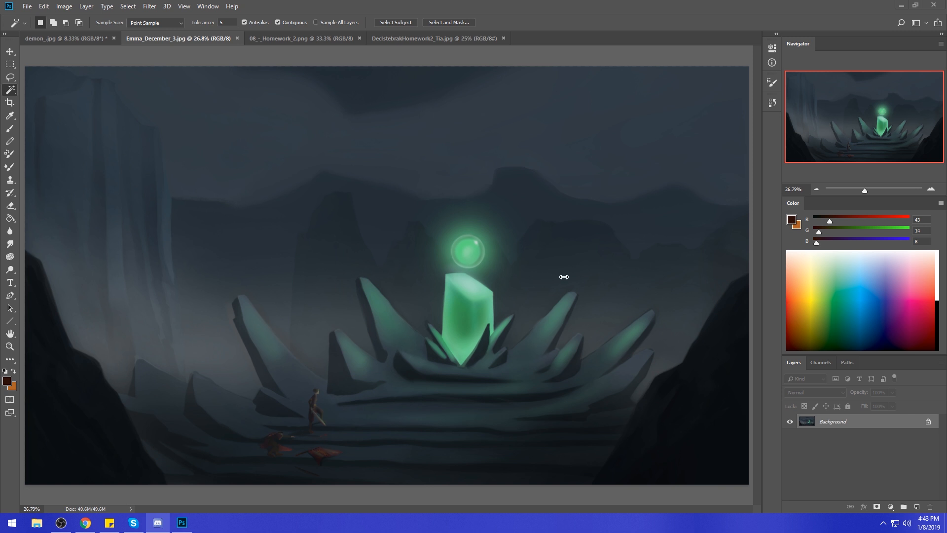
# - Select the mist and distant mountains behind the crystal with the Magic Wand, adding the neighbouring tones area by area
pyautogui.click(505, 313)
pyautogui.hotkey('ctrl', '-')
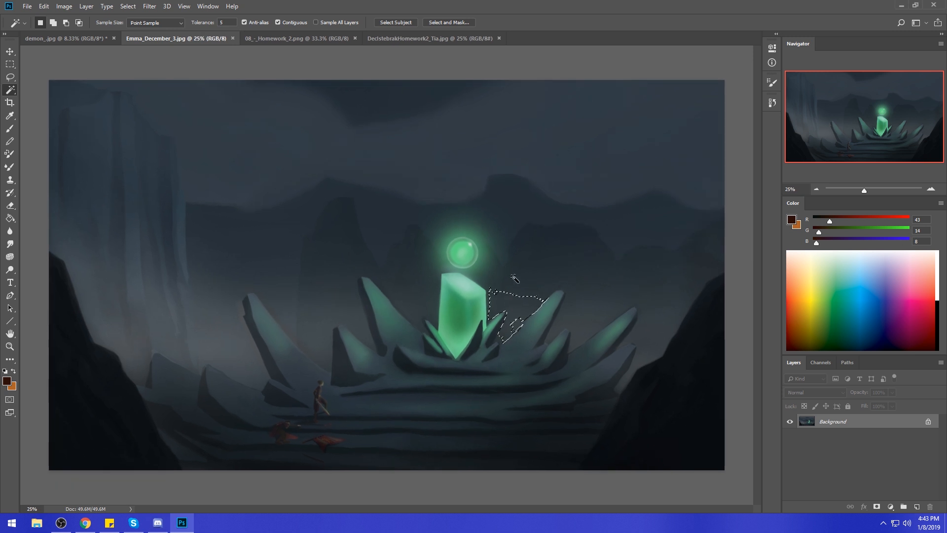
pyautogui.hotkey('ctrl', '-')
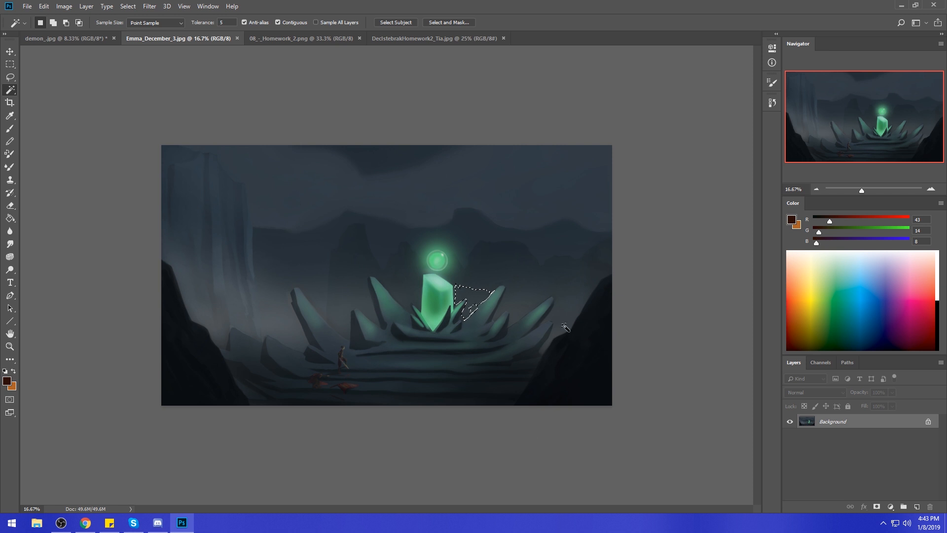
pyautogui.keyDown('shift'); pyautogui.click(524, 287); pyautogui.keyUp('shift')
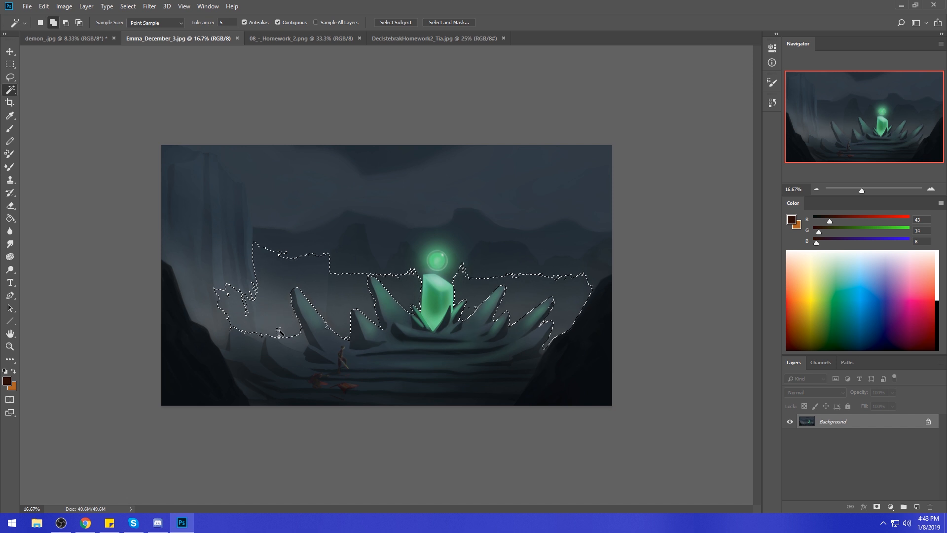
pyautogui.click(299, 348)
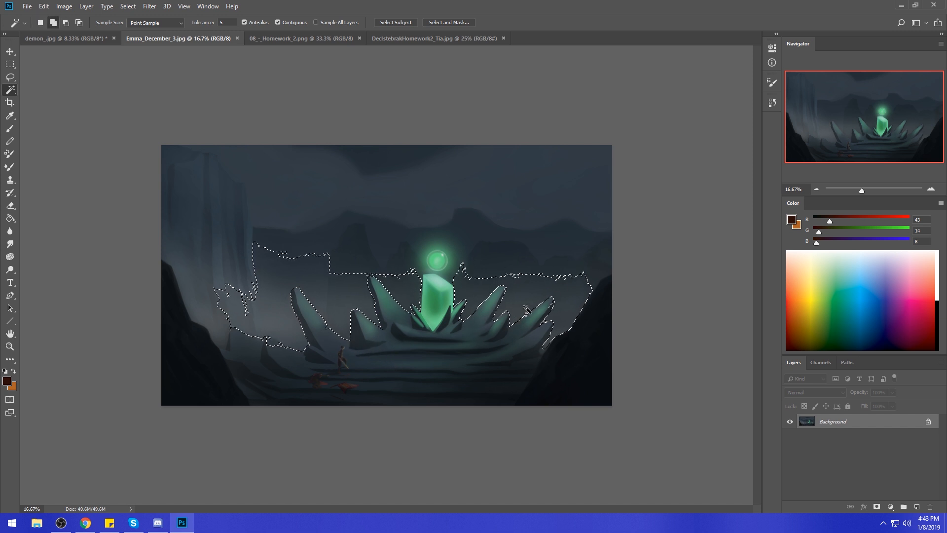
pyautogui.click(454, 277)
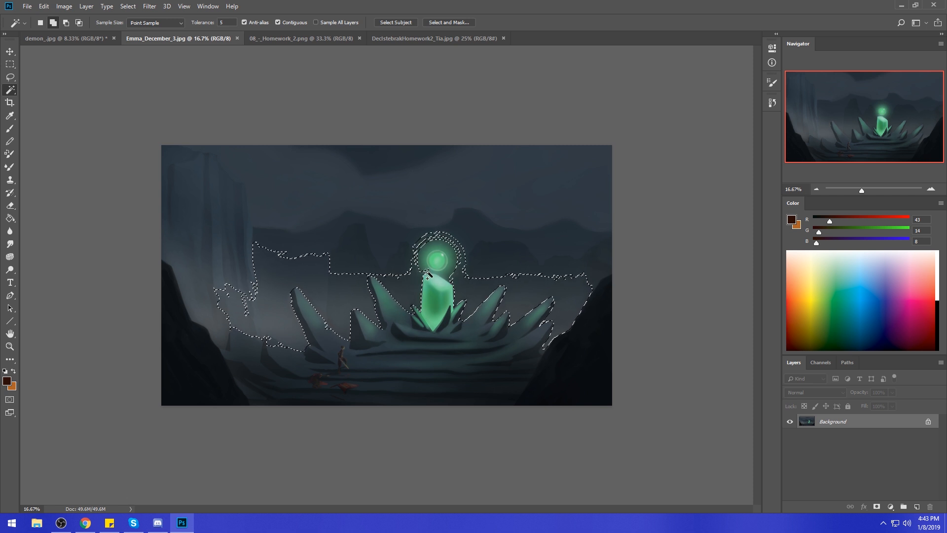
pyautogui.click(402, 281)
pyautogui.click(397, 254)
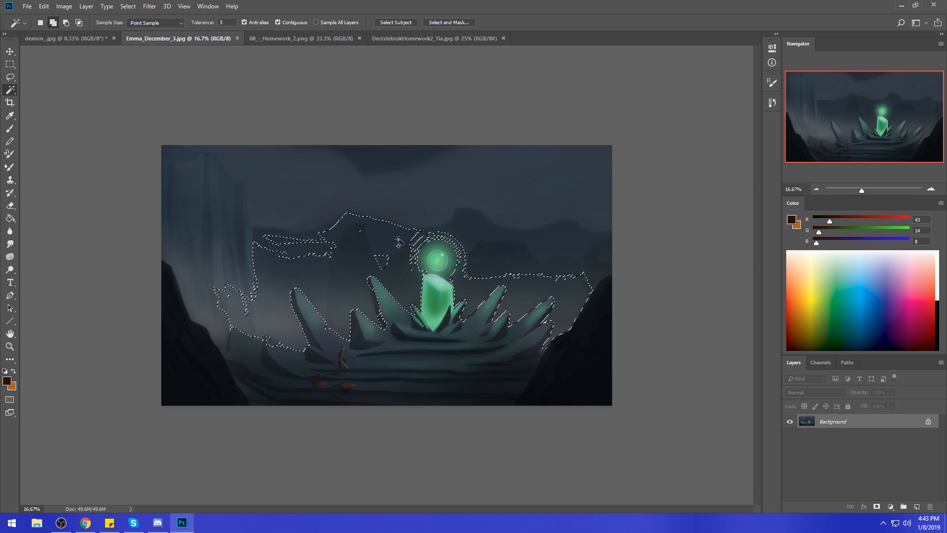
pyautogui.click(547, 264)
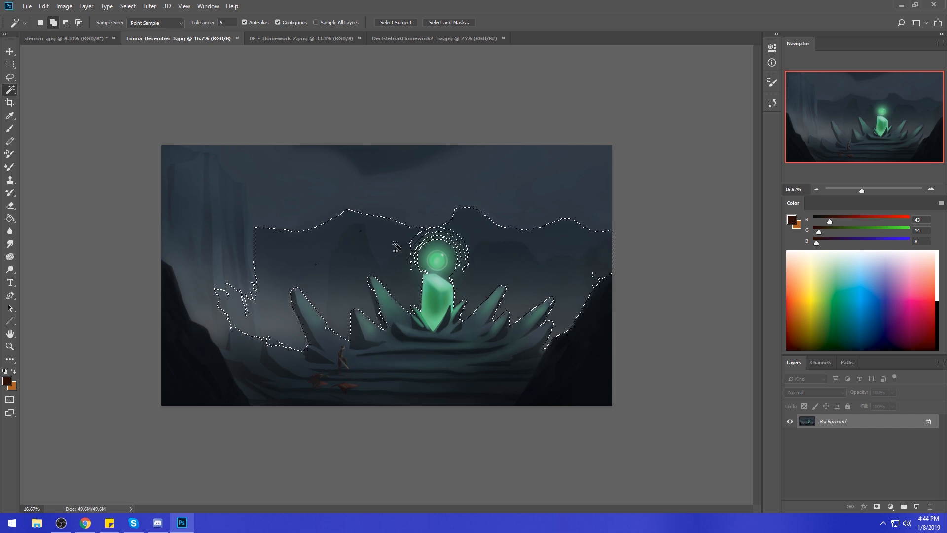
pyautogui.click(318, 263)
# - Extend the selection with the Lasso to include the waterfall, the orb and the entire sky
pyautogui.press('l')
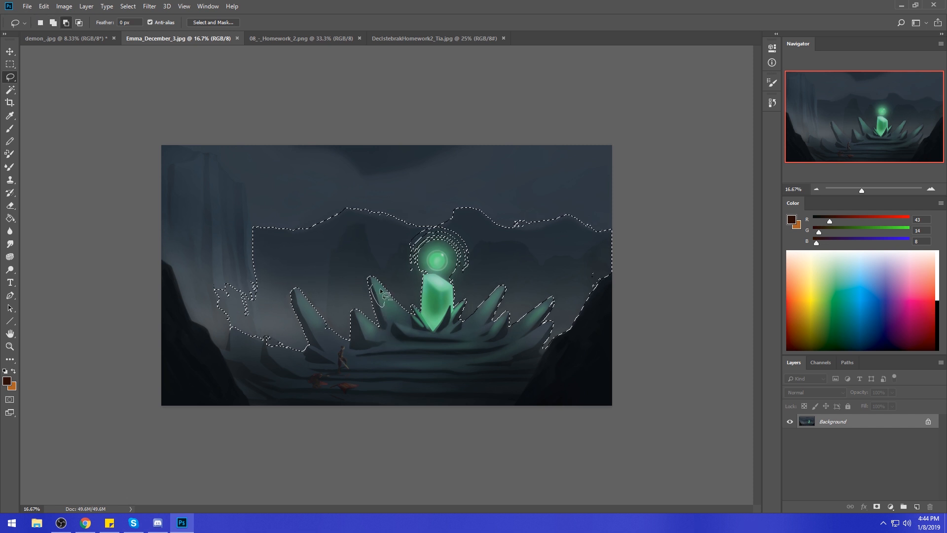
pyautogui.moveTo(323, 319)
pyautogui.mouseDown()
pyautogui.moveTo(337, 345)
pyautogui.moveTo(321, 324)
pyautogui.mouseUp()
pyautogui.moveTo(261, 341)
pyautogui.mouseDown()
pyautogui.moveTo(310, 371)
pyautogui.moveTo(249, 325)
pyautogui.moveTo(231, 346)
pyautogui.moveTo(231, 326)
pyautogui.moveTo(221, 348)
pyautogui.moveTo(146, 243)
pyautogui.moveTo(204, 122)
pyautogui.moveTo(390, 163)
pyautogui.moveTo(283, 257)
pyautogui.moveTo(260, 322)
pyautogui.mouseUp()
pyautogui.moveTo(350, 194)
pyautogui.mouseDown()
pyautogui.moveTo(419, 279)
pyautogui.moveTo(508, 248)
pyautogui.moveTo(417, 142)
pyautogui.mouseUp()
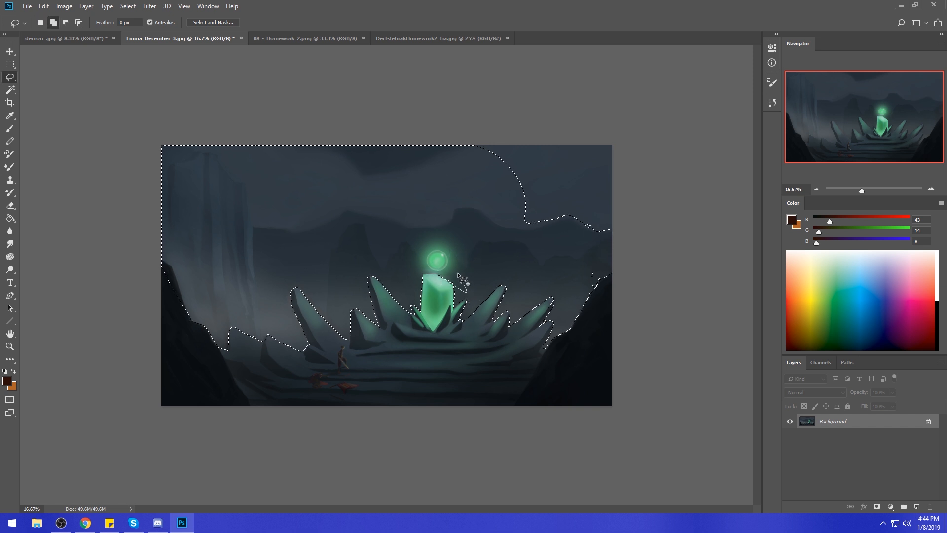
pyautogui.moveTo(424, 276)
pyautogui.mouseDown()
pyautogui.moveTo(421, 293)
pyautogui.moveTo(417, 265)
pyautogui.moveTo(420, 312)
pyautogui.moveTo(420, 278)
pyautogui.moveTo(455, 290)
pyautogui.moveTo(457, 281)
pyautogui.mouseUp()
pyautogui.moveTo(500, 188)
pyautogui.mouseDown()
pyautogui.moveTo(646, 225)
pyautogui.moveTo(390, 118)
pyautogui.mouseUp()
pyautogui.moveTo(592, 287)
pyautogui.mouseDown()
pyautogui.moveTo(595, 268)
pyautogui.moveTo(611, 270)
pyautogui.mouseUp()
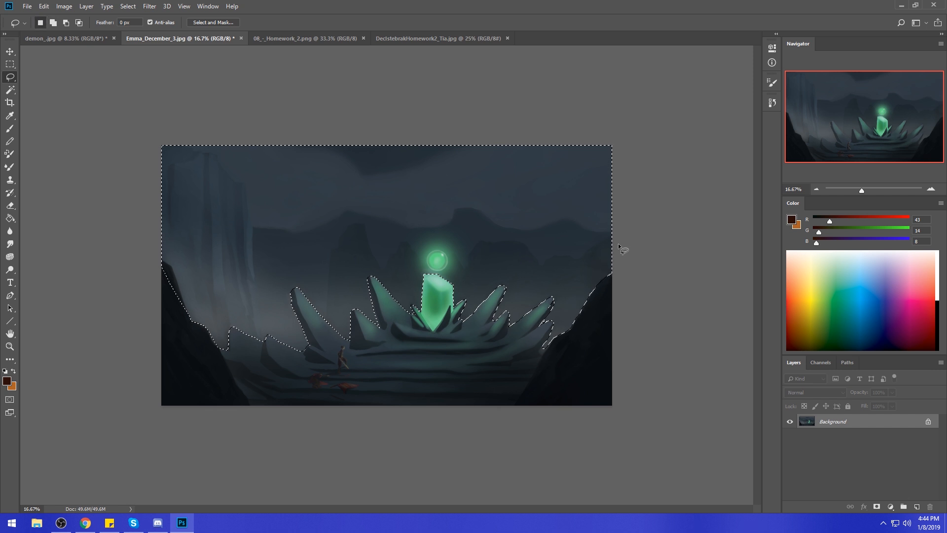
# - Refine the selection edge with the Lasso around the right-hand spikes and the slope of the dark foreground rock
pyautogui.press('shift')
pyautogui.moveTo(542, 354)
pyautogui.mouseDown()
pyautogui.moveTo(588, 310)
pyautogui.moveTo(544, 369)
pyautogui.mouseUp()
pyautogui.press('alt')
pyautogui.press('alt')
pyautogui.press('shift')
pyautogui.moveTo(554, 338)
pyautogui.mouseDown()
pyautogui.moveTo(569, 332)
pyautogui.moveTo(593, 287)
pyautogui.moveTo(581, 277)
pyautogui.mouseUp()
pyautogui.press('alt')
pyautogui.press('alt')
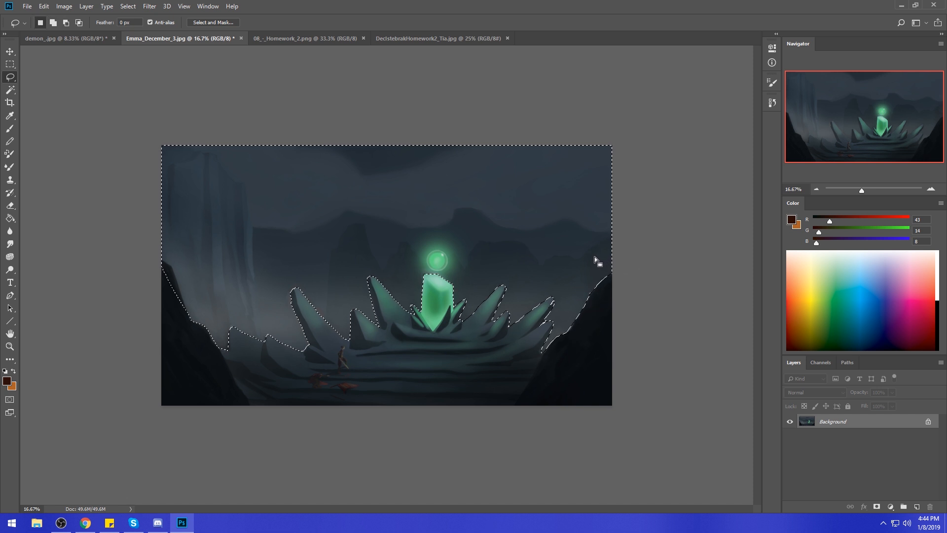
# - Add a new layer, fill the selected background with the dark brown foreground color, and deselect
pyautogui.click(916, 506)
pyautogui.press('g')
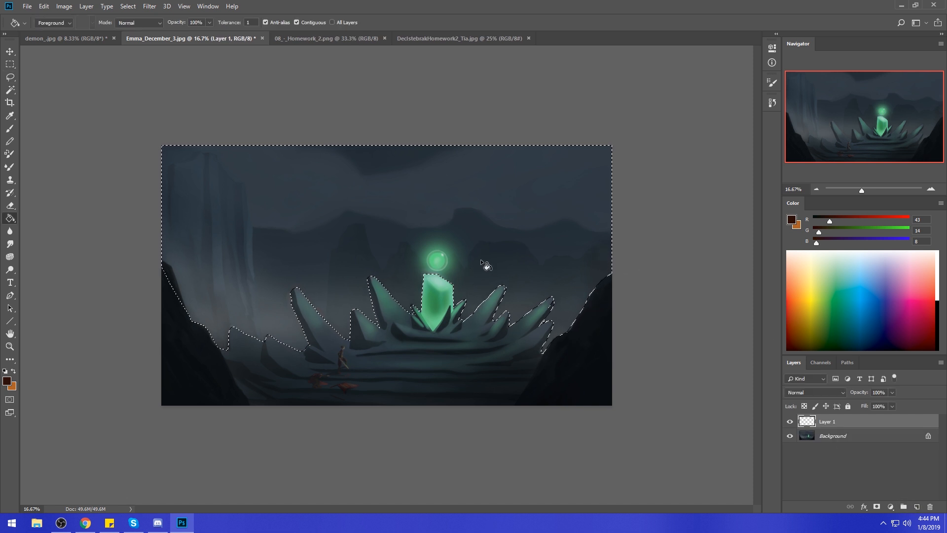
pyautogui.click(486, 264)
pyautogui.press('m')
pyautogui.rightClick(482, 243)
pyautogui.click(507, 250)
# - Turn the brown fill black by lowering its lightness with Hue/Saturation
pyautogui.hotkey('ctrl', 'u')
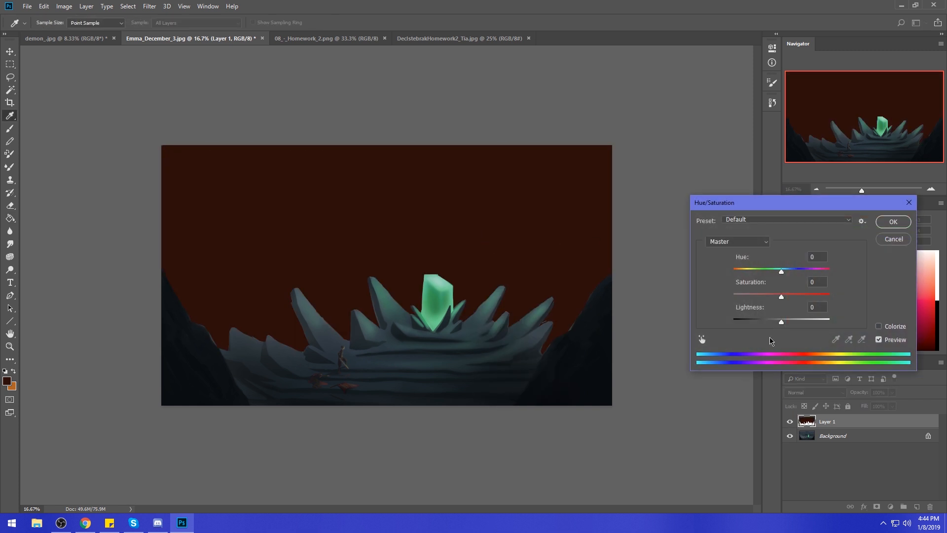
pyautogui.moveTo(781, 322); pyautogui.dragTo(643, 333)
pyautogui.click(893, 222)
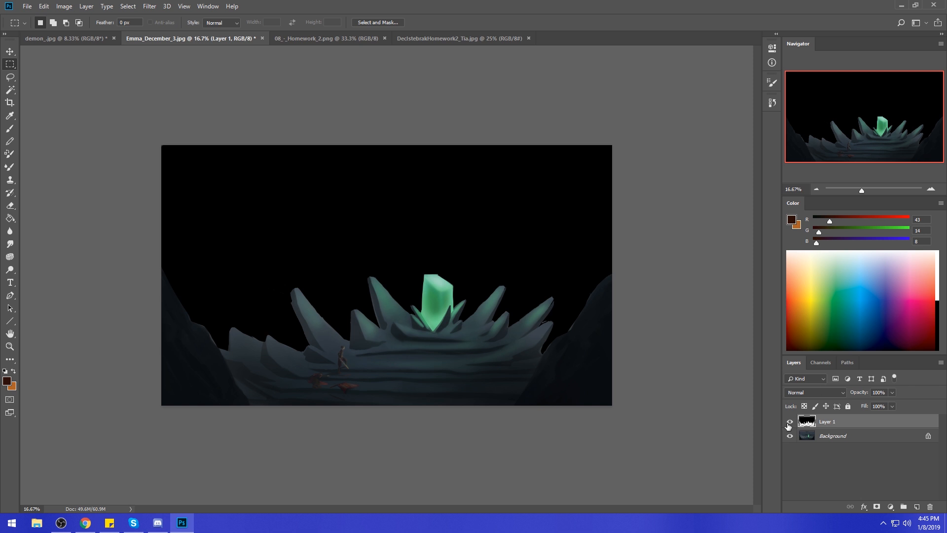
# - Compare the painting with and without the black background layer by toggling its visibility
pyautogui.click(788, 422)
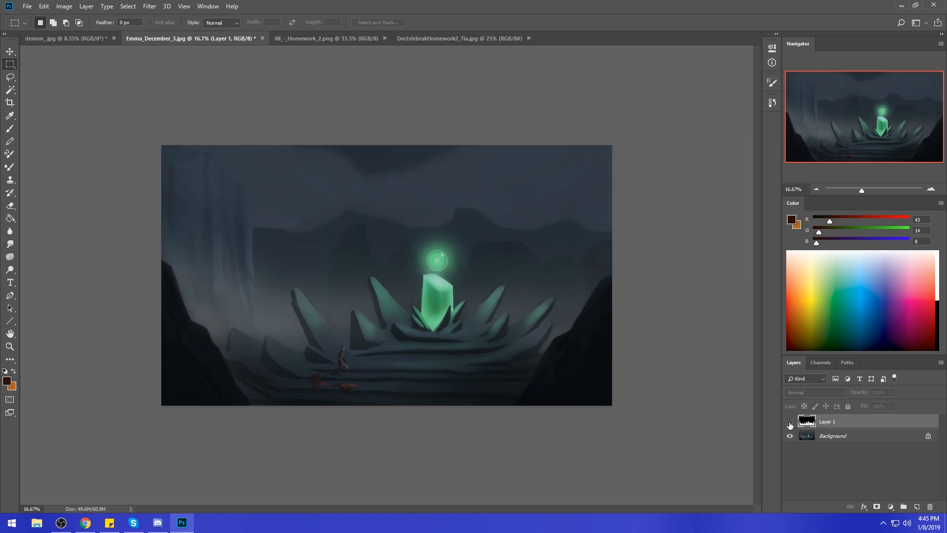
pyautogui.click(789, 423)
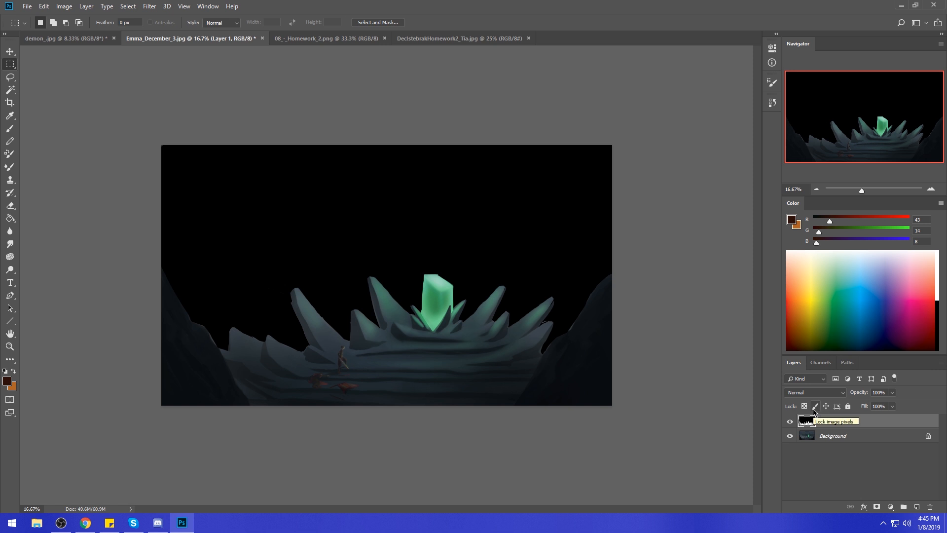
pyautogui.click(789, 422)
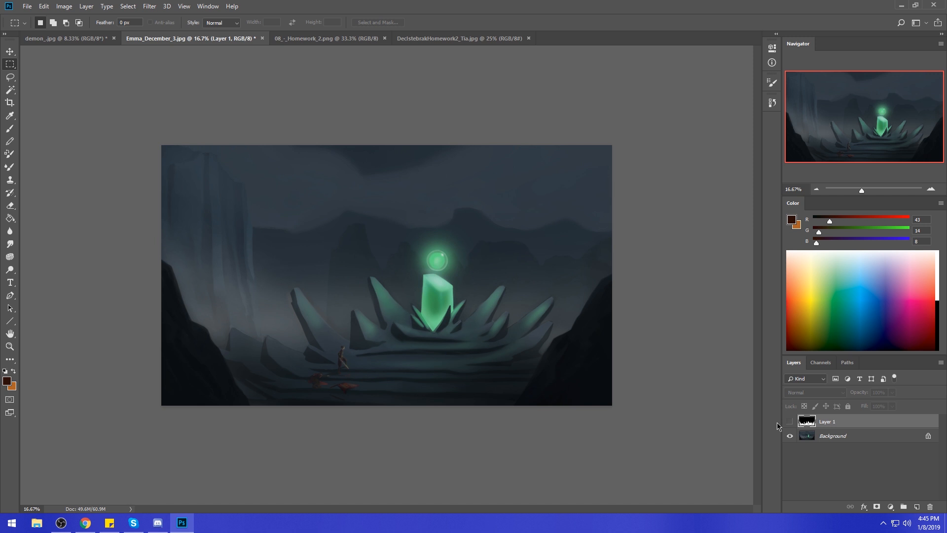
pyautogui.click(789, 422)
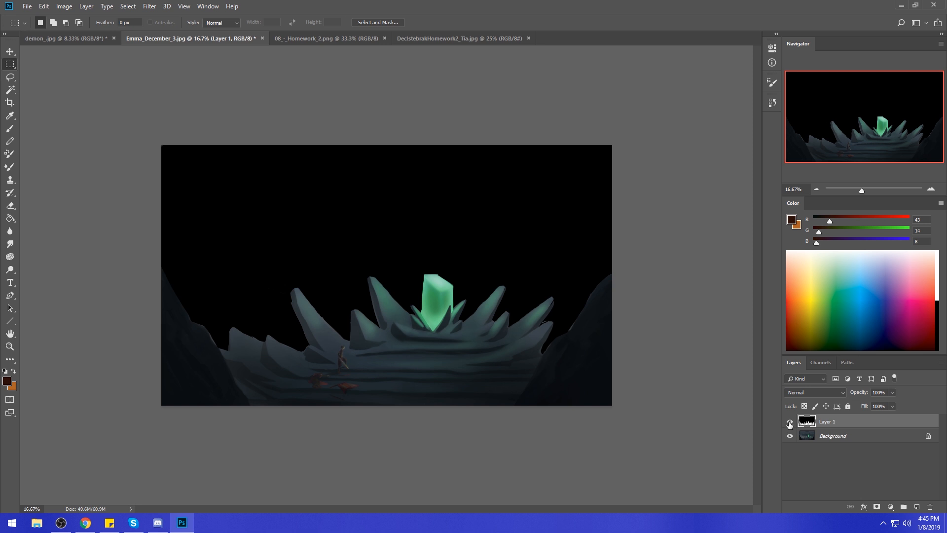
pyautogui.click(790, 422)
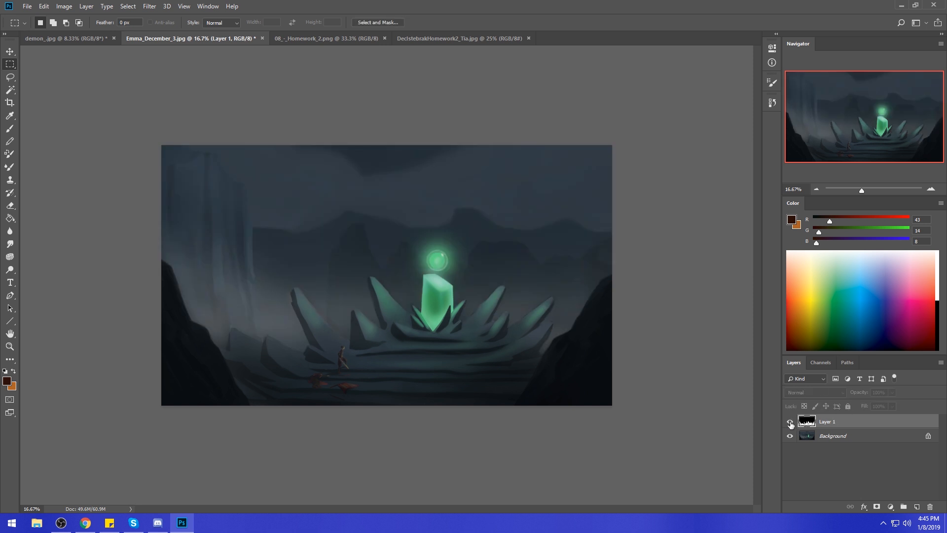
pyautogui.click(790, 421)
# - Load the black shape of Layer 1 as a selection, hide that layer, and make the Background layer active
pyautogui.hotkey('ctrl', 'a')
pyautogui.press('v')
pyautogui.press('Up')
pyautogui.press('Down')
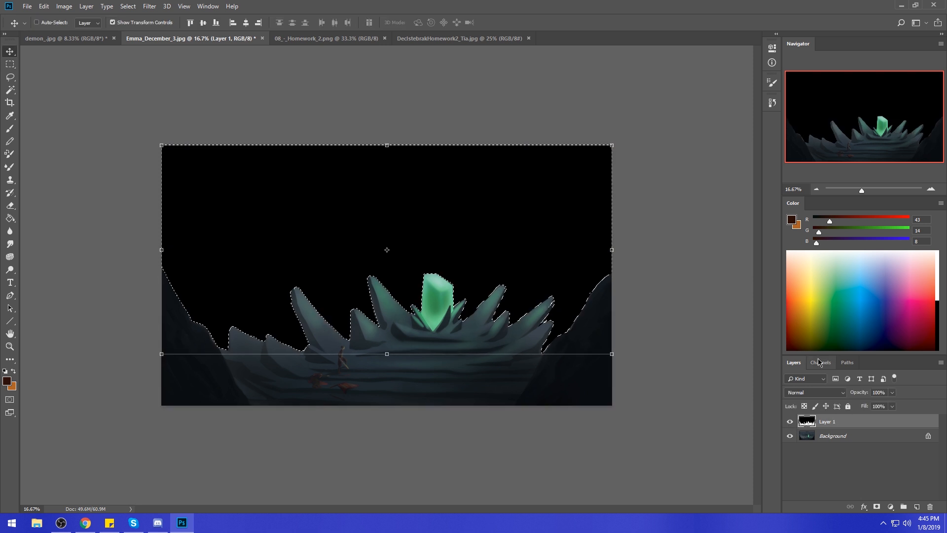
pyautogui.click(789, 422)
pyautogui.click(838, 436)
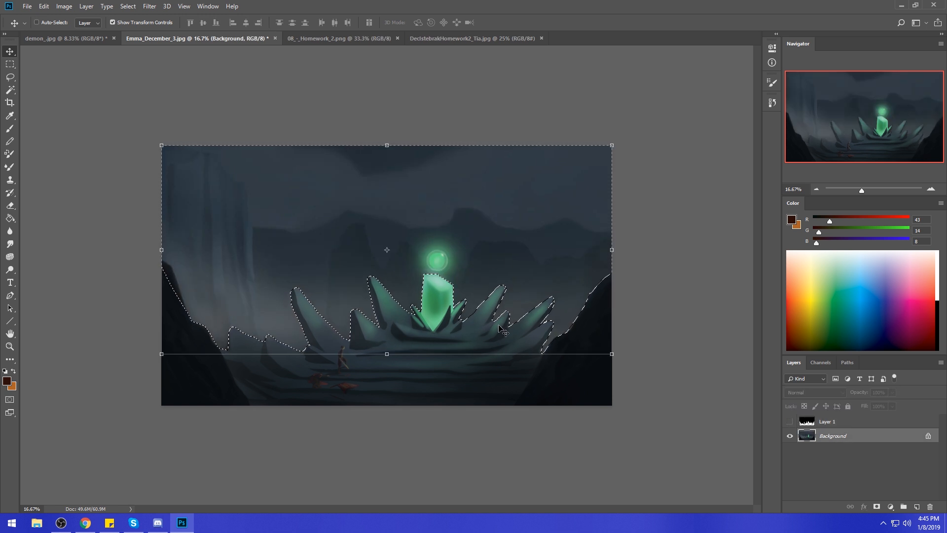
# - Paint out the glowing orb above the crystal with a size 250 brush and a blue-grey sampled from the background
pyautogui.press('b')
pyautogui.keyDown('alt'); pyautogui.click(477, 276); pyautogui.keyUp('alt')
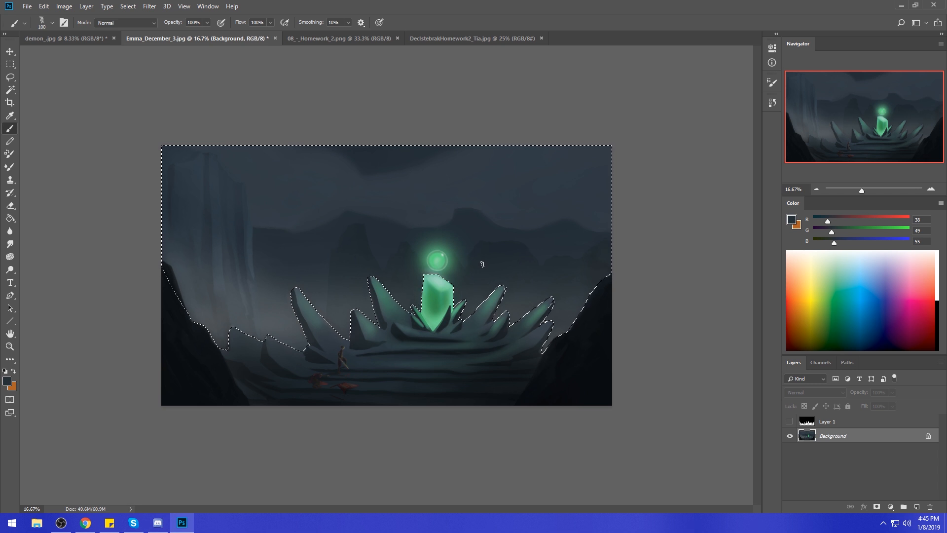
pyautogui.press(']')
pyautogui.press(']')
pyautogui.press(']')
pyautogui.press(']')
pyautogui.press(']')
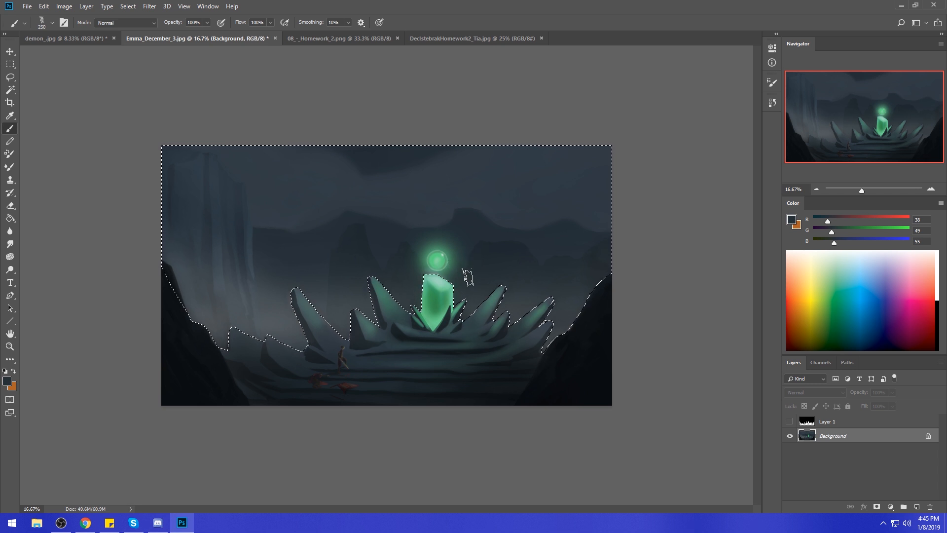
pyautogui.moveTo(441, 260)
pyautogui.mouseDown()
pyautogui.moveTo(406, 266)
pyautogui.moveTo(428, 258)
pyautogui.mouseUp()
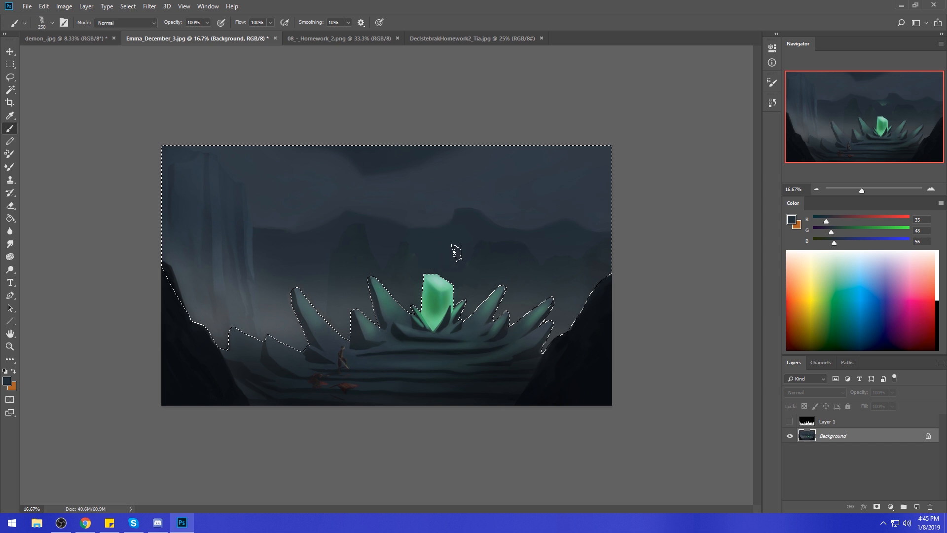
# - Paint the distant rock formations behind the crystal as solid dark silhouettes using sampled blue-grey tones
pyautogui.keyDown('alt'); pyautogui.click(477, 254); pyautogui.keyUp('alt')
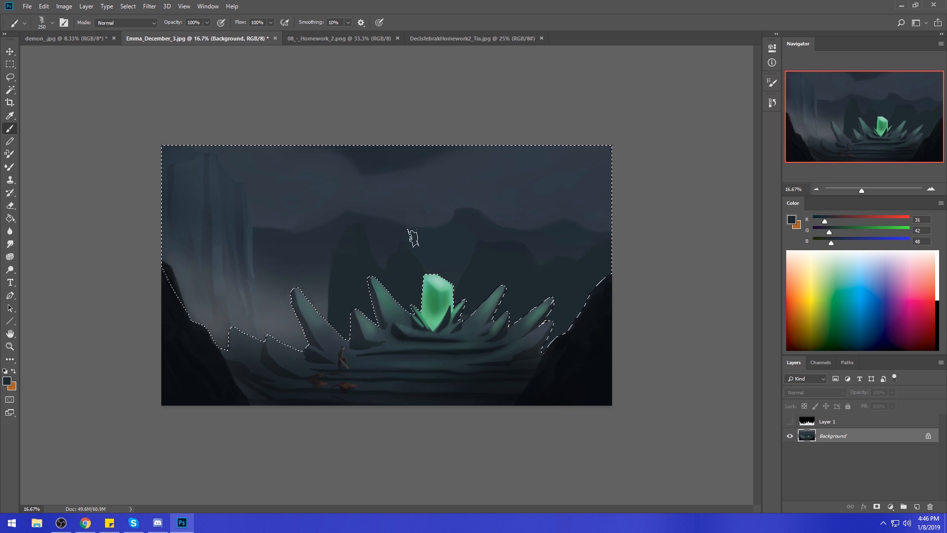
pyautogui.keyDown('alt'); pyautogui.click(241, 248); pyautogui.keyUp('alt')
# - Invert the selection to cover the foreground and darken it with Levels, setting the black input level to 12
pyautogui.press('m')
pyautogui.rightClick(439, 291)
pyautogui.click(469, 305)
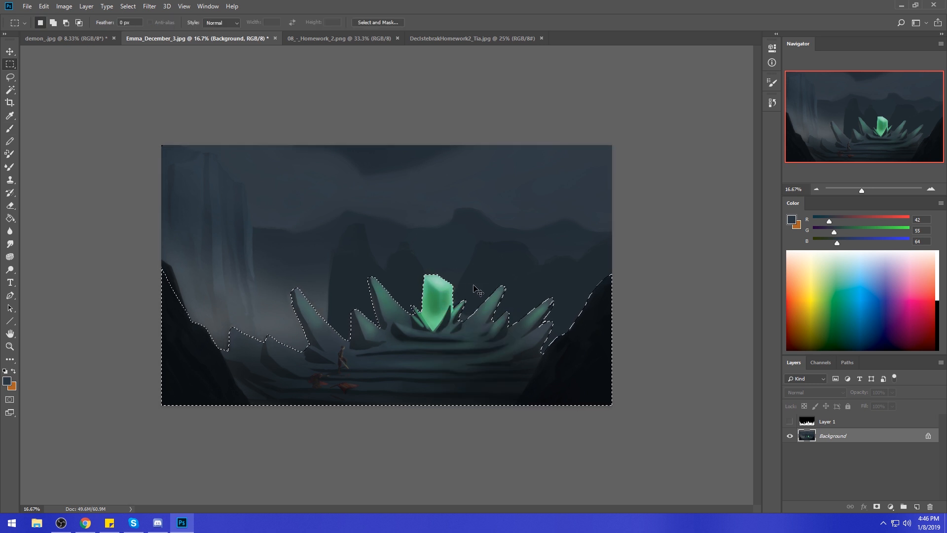
pyautogui.hotkey('ctrl', 'l')
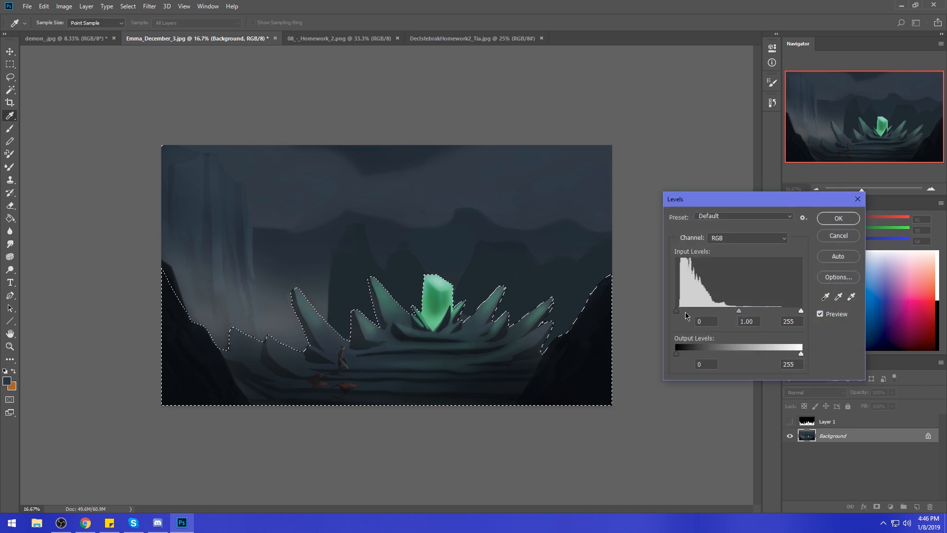
pyautogui.moveTo(676, 312); pyautogui.dragTo(682, 311)
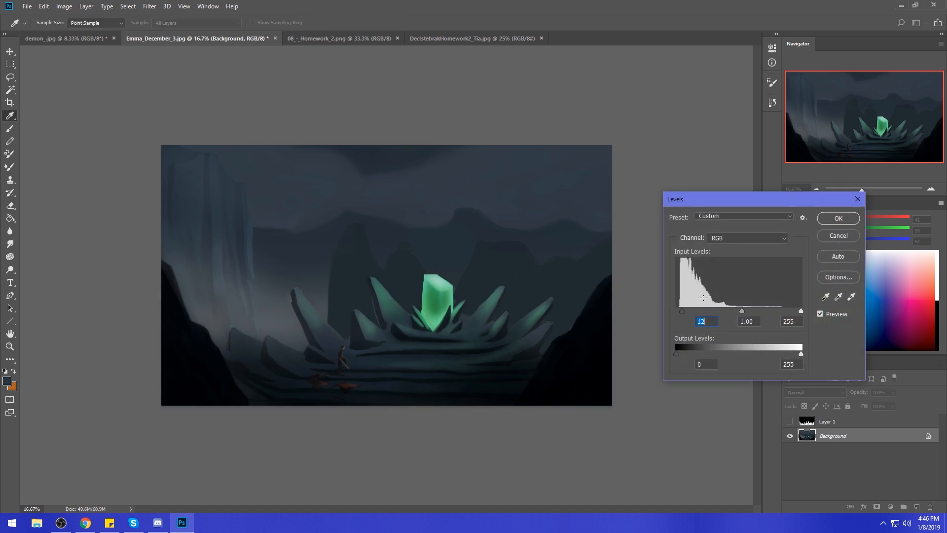
pyautogui.click(839, 218)
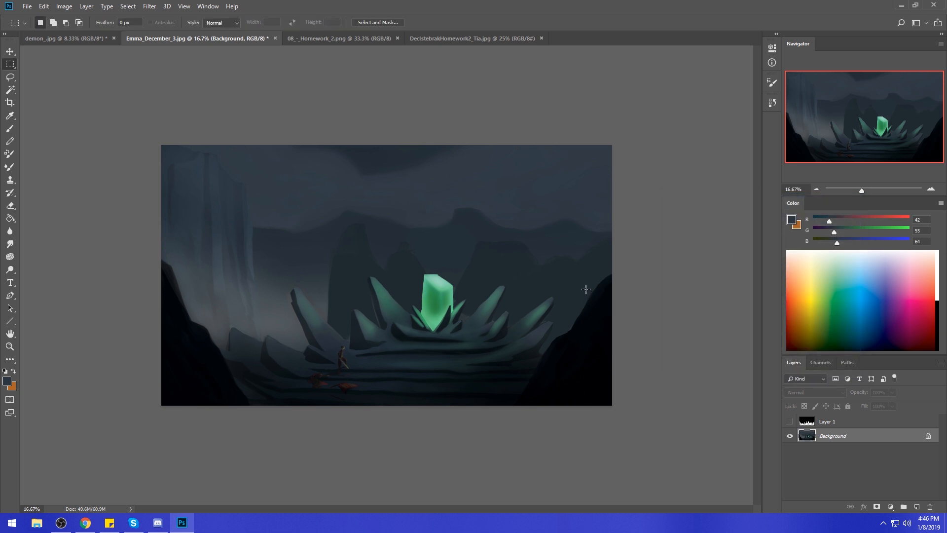
# - Sample the right cliff's near-black colour and select both dark side cliffs with the Magic Wand at tolerance 5
pyautogui.click(793, 221)
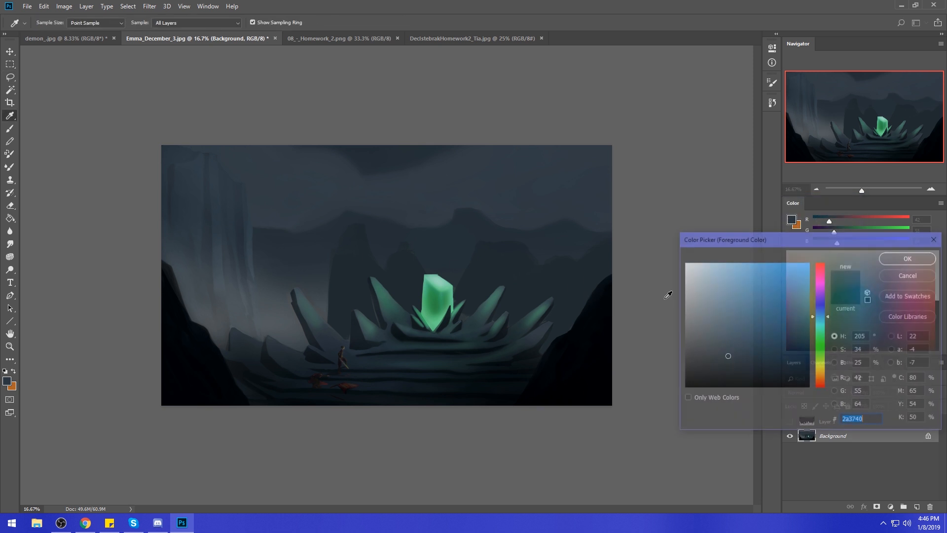
pyautogui.click(596, 326)
pyautogui.click(895, 258)
pyautogui.click(10, 89)
pyautogui.click(601, 344)
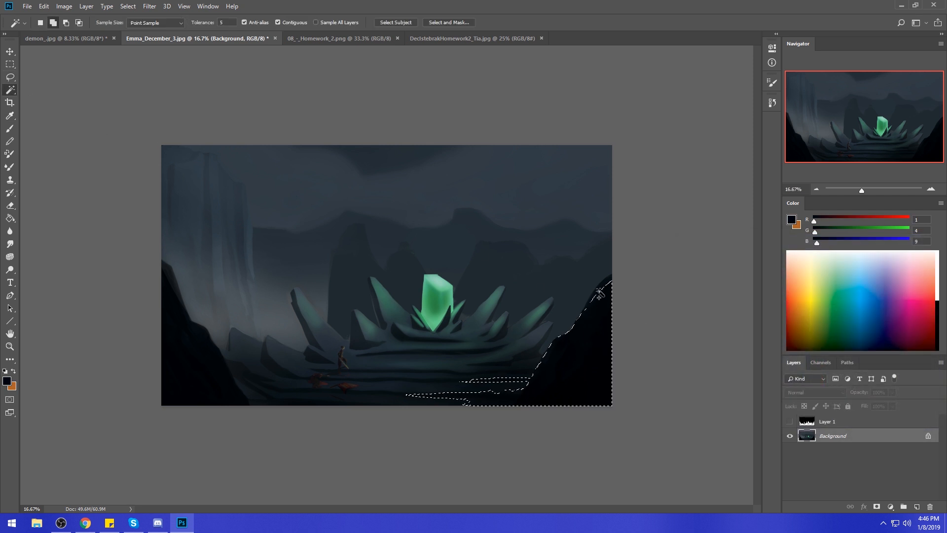
pyautogui.click(188, 333)
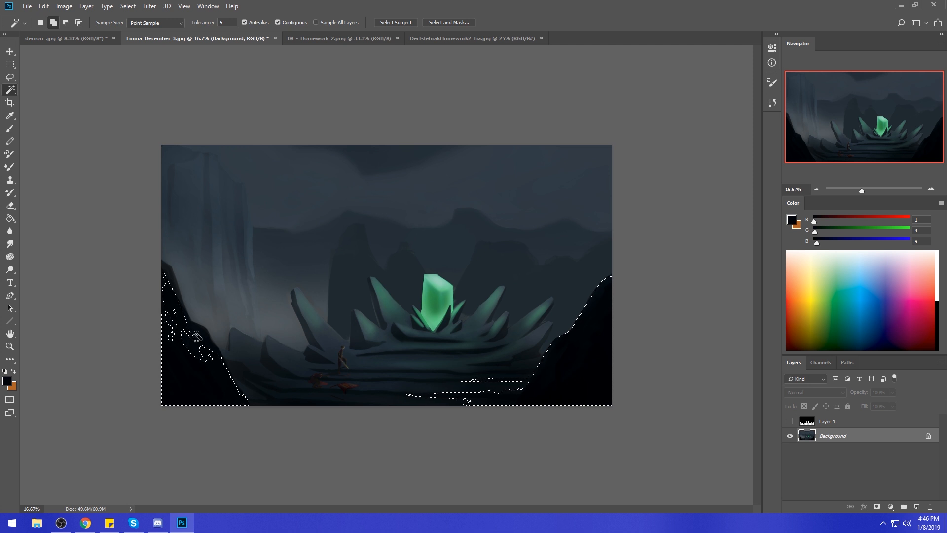
pyautogui.click(183, 305)
pyautogui.click(187, 339)
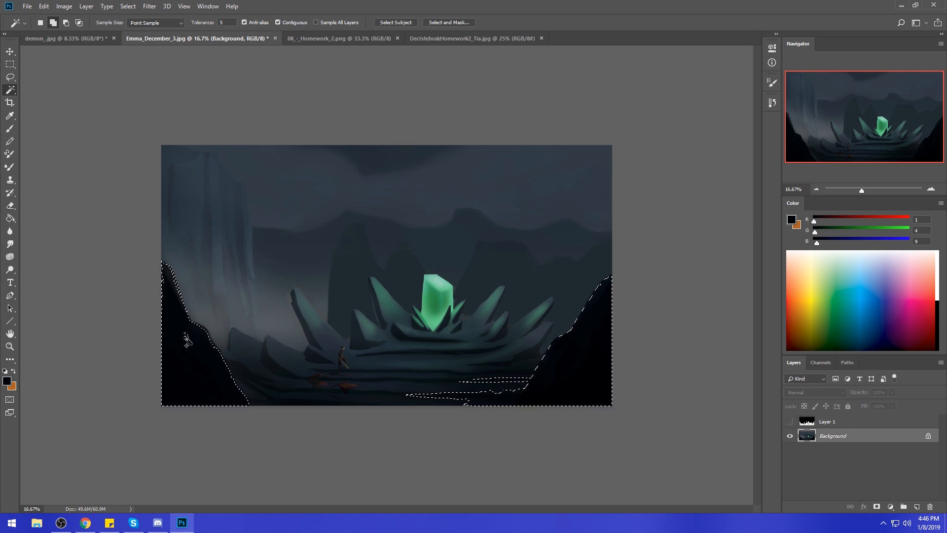
pyautogui.keyDown('shift'); pyautogui.click(207, 339); pyautogui.keyUp('shift')
# - Extend the selection of the cliffs at tolerance 16 and subtract the middle rocks and steps from it with the Lasso
pyautogui.doubleClick(226, 22)
pyautogui.write('16')
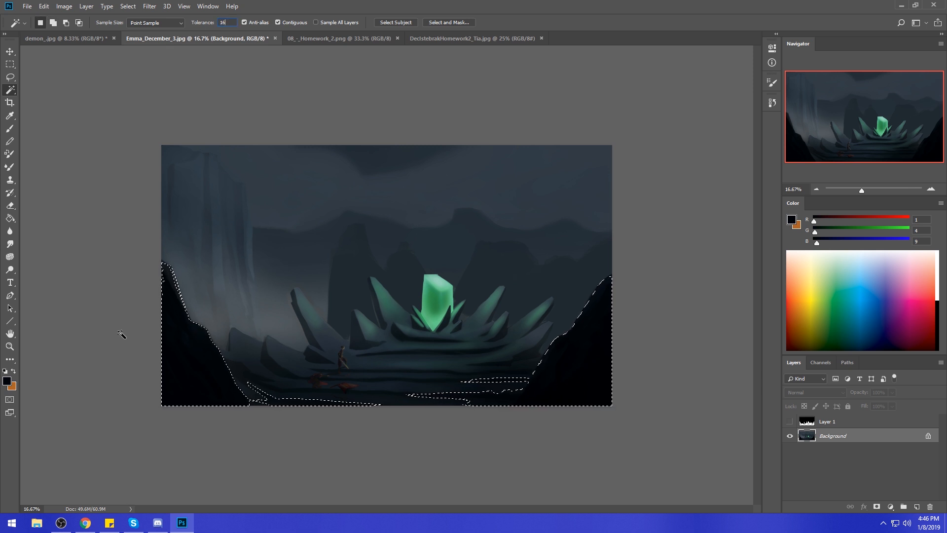
pyautogui.keyDown('shift'); pyautogui.click(189, 341); pyautogui.keyUp('shift')
pyautogui.keyDown('shift'); pyautogui.click(243, 366); pyautogui.keyUp('shift')
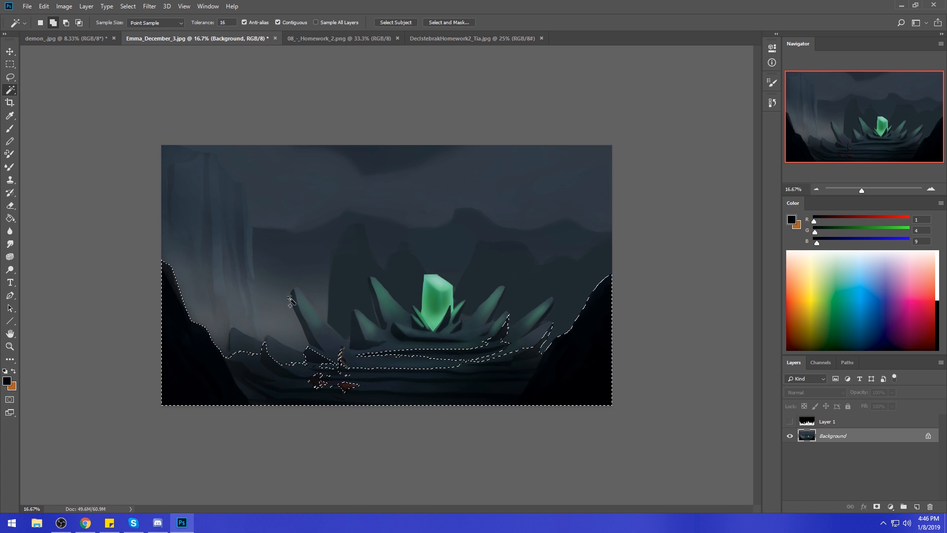
pyautogui.press('l')
pyautogui.moveTo(515, 400); pyautogui.dragTo(626, 215)
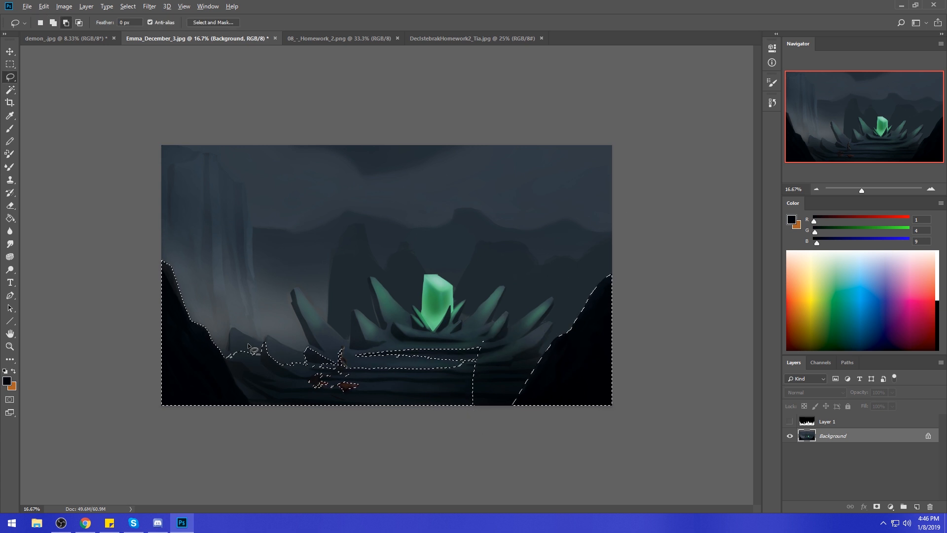
pyautogui.moveTo(223, 351)
pyautogui.mouseDown()
pyautogui.moveTo(288, 444)
pyautogui.moveTo(311, 307)
pyautogui.moveTo(251, 406)
pyautogui.moveTo(292, 395)
pyautogui.mouseUp()
pyautogui.moveTo(354, 326)
pyautogui.mouseDown()
pyautogui.moveTo(484, 411)
pyautogui.moveTo(473, 305)
pyautogui.mouseUp()
# - Hide the selection edges and turn the two side cliffs solid black with Hue/Saturation at Lightness -100
pyautogui.hotkey('ctrl', 'h')
pyautogui.hotkey('ctrl', 'u')
pyautogui.moveTo(781, 323); pyautogui.dragTo(643, 333)
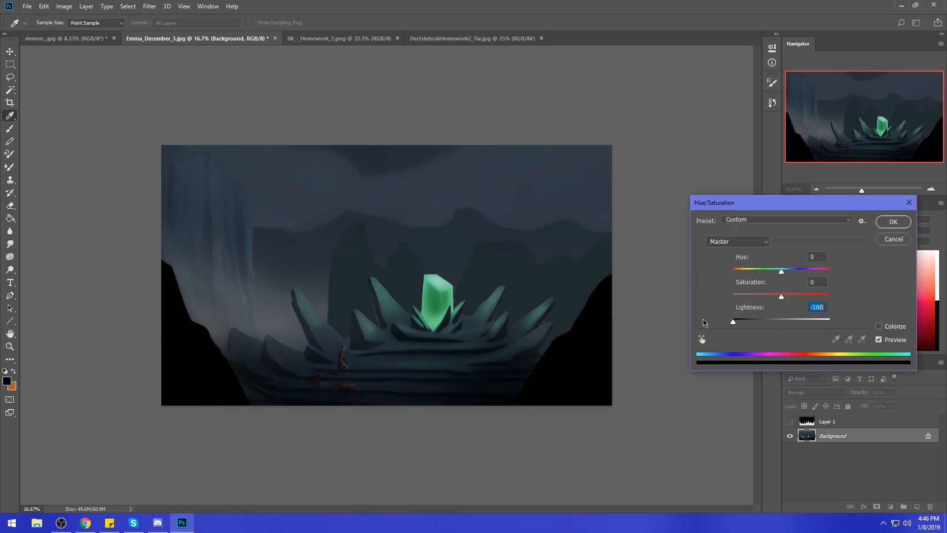
pyautogui.click(893, 221)
pyautogui.press('l')
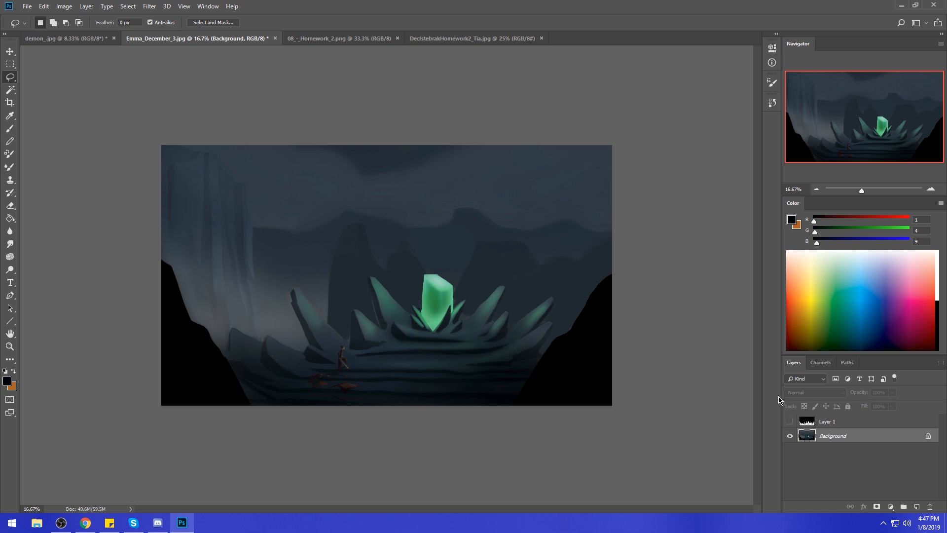
# - Load Layer 1's shape as a selection, invert it to cover the foreground, and return to the Background layer with Layer 1 hidden
pyautogui.press('m')
pyautogui.rightClick(416, 311)
pyautogui.click(434, 321)
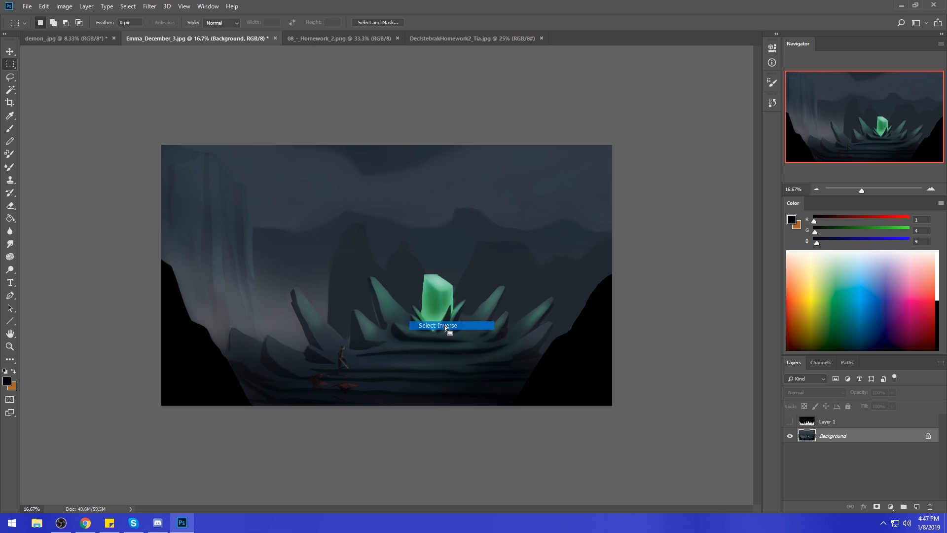
pyautogui.click(789, 421)
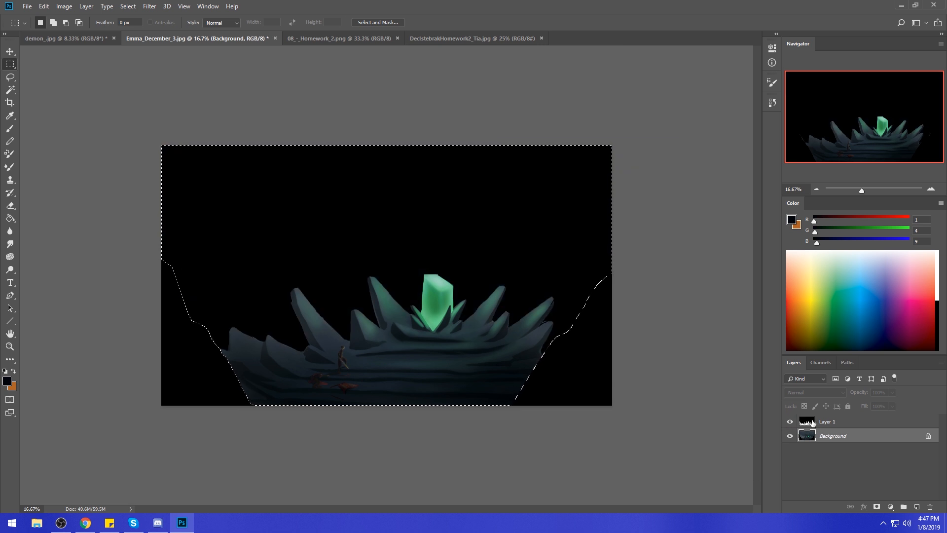
pyautogui.click(811, 421)
pyautogui.keyDown('ctrl'); pyautogui.click(806, 422); pyautogui.keyUp('ctrl')
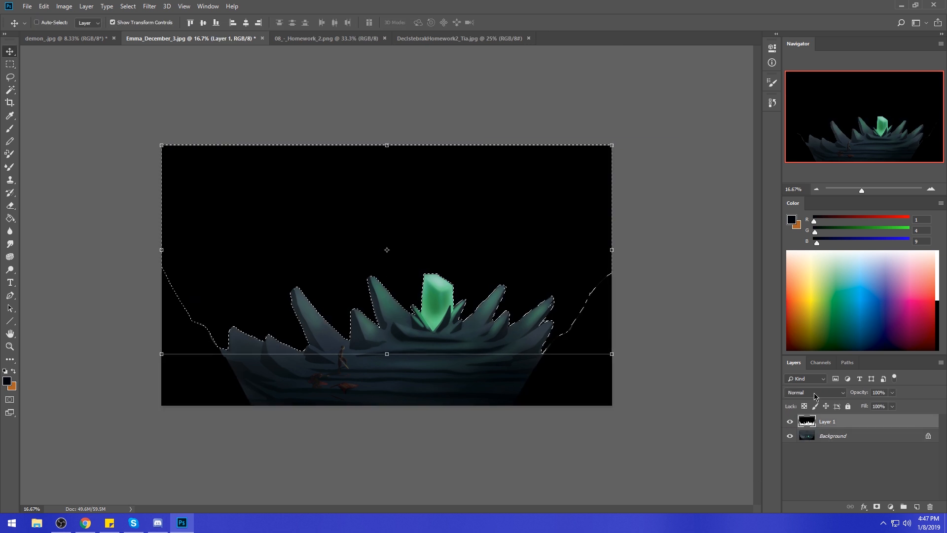
pyautogui.rightClick(451, 299)
pyautogui.click(474, 311)
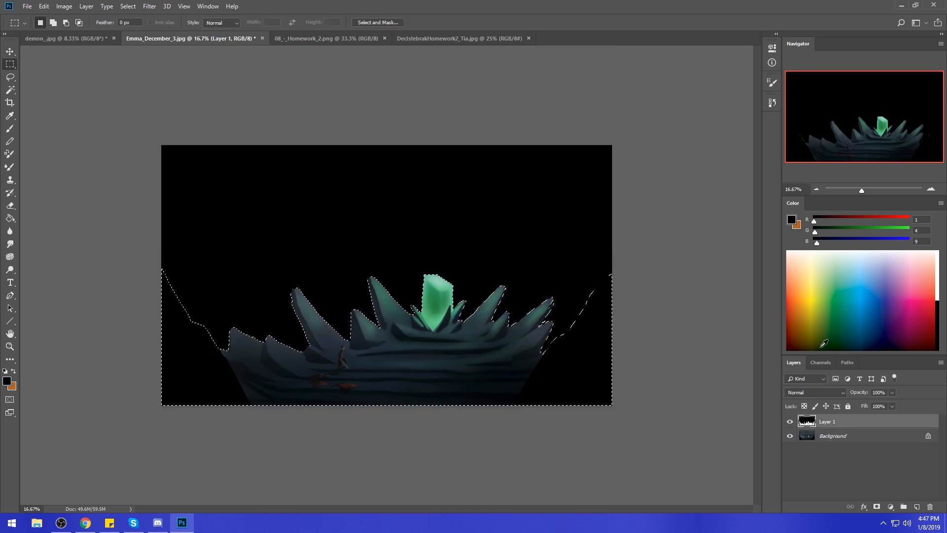
pyautogui.click(789, 421)
pyautogui.click(815, 438)
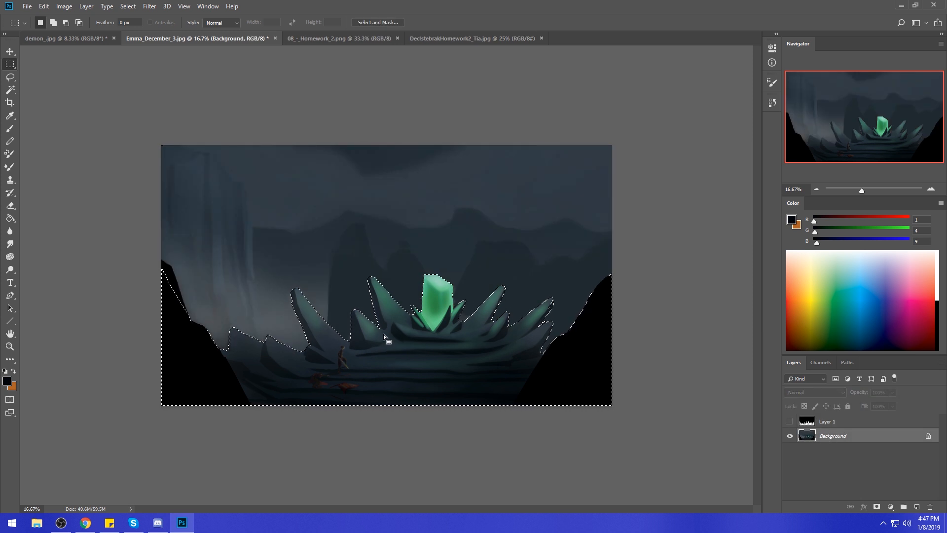
pyautogui.click(215, 284)
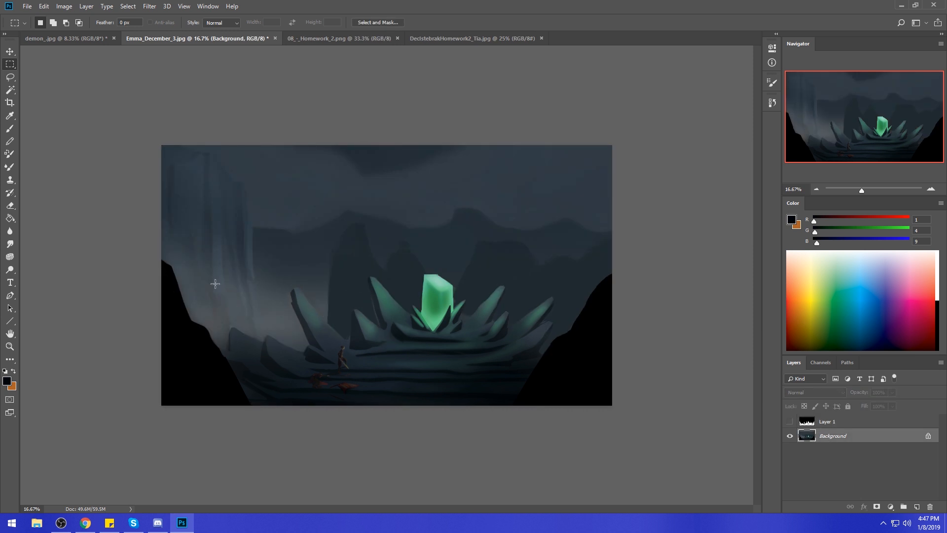
# - Try to darken the rocks around the crystal with the Burn tool set to Shadows at 24% exposure and size 1500
pyautogui.click(10, 269)
pyautogui.rightClick(11, 270)
pyautogui.click(49, 288)
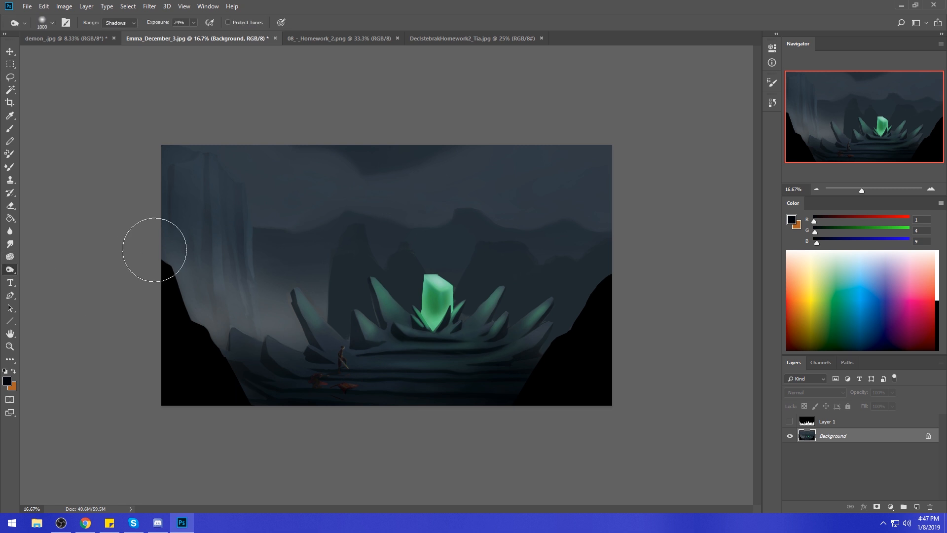
pyautogui.moveTo(402, 275); pyautogui.dragTo(357, 247)
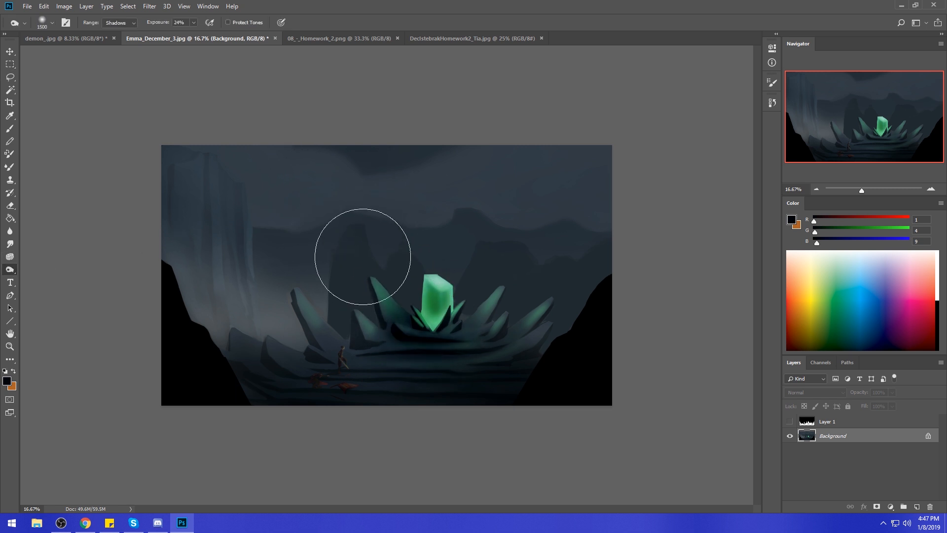
pyautogui.press(']')
pyautogui.press(']')
pyautogui.press(']')
pyautogui.press(']')
pyautogui.hotkey('ctrl', 'alt', 'z')
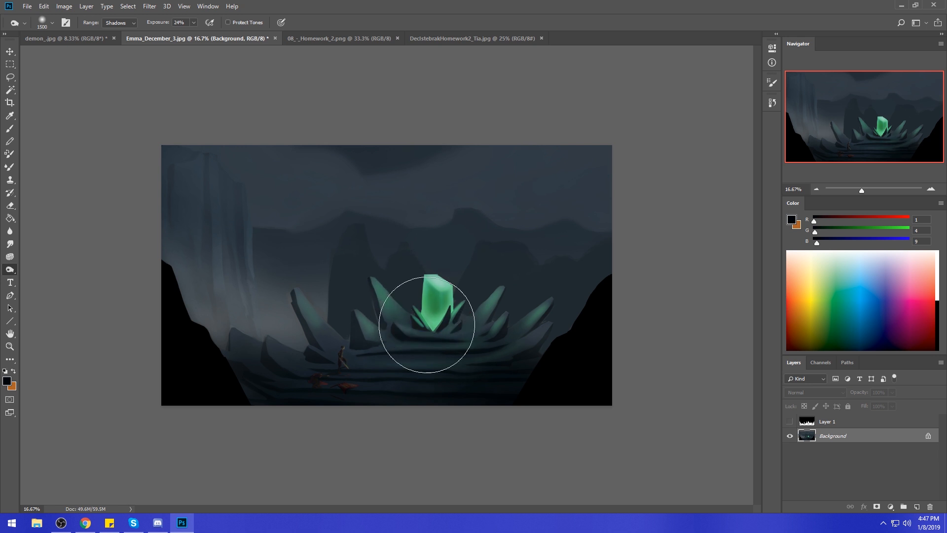
pyautogui.press('[')
pyautogui.press('[')
pyautogui.press('[')
pyautogui.press('[')
pyautogui.press('[')
pyautogui.press('[')
pyautogui.press('[')
pyautogui.press('[')
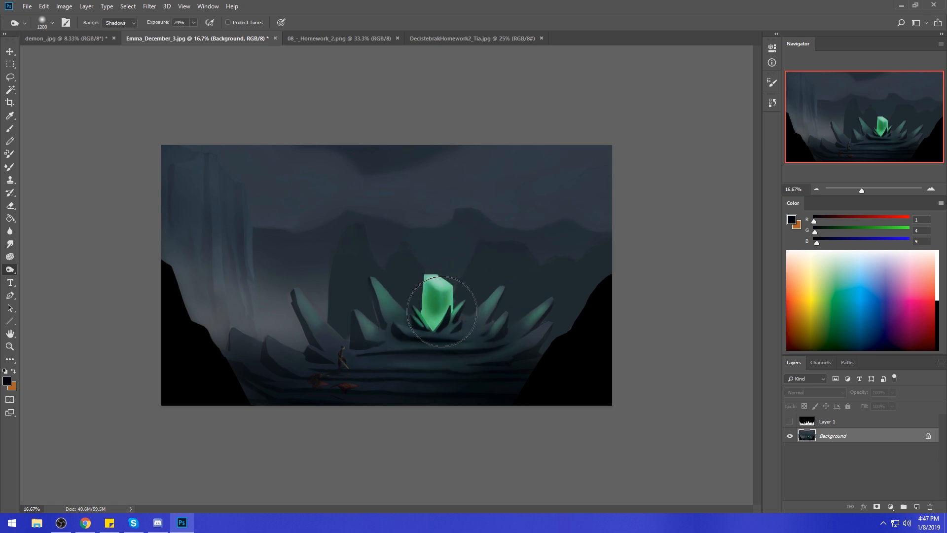
pyautogui.press('[')
# - Try to brighten the whole crystal with the Dodge tool set to Highlights at 42% exposure and size 1000
pyautogui.rightClick(9, 271)
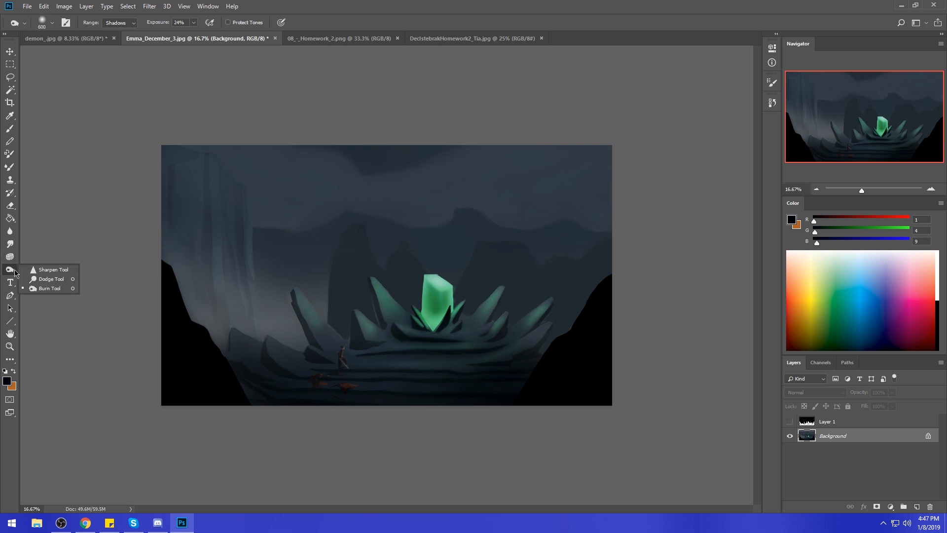
pyautogui.click(47, 269)
pyautogui.click(436, 319)
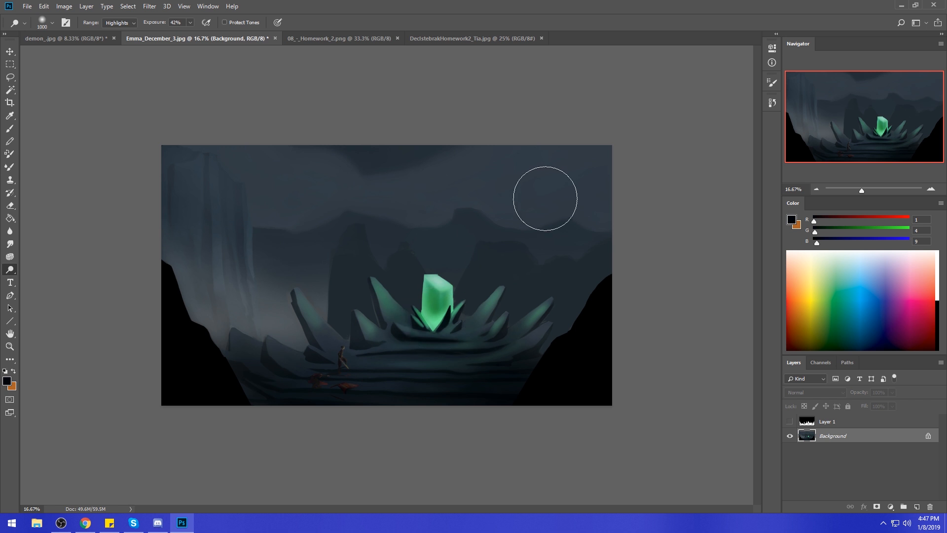
pyautogui.click(442, 318)
pyautogui.click(437, 288)
pyautogui.click(421, 280)
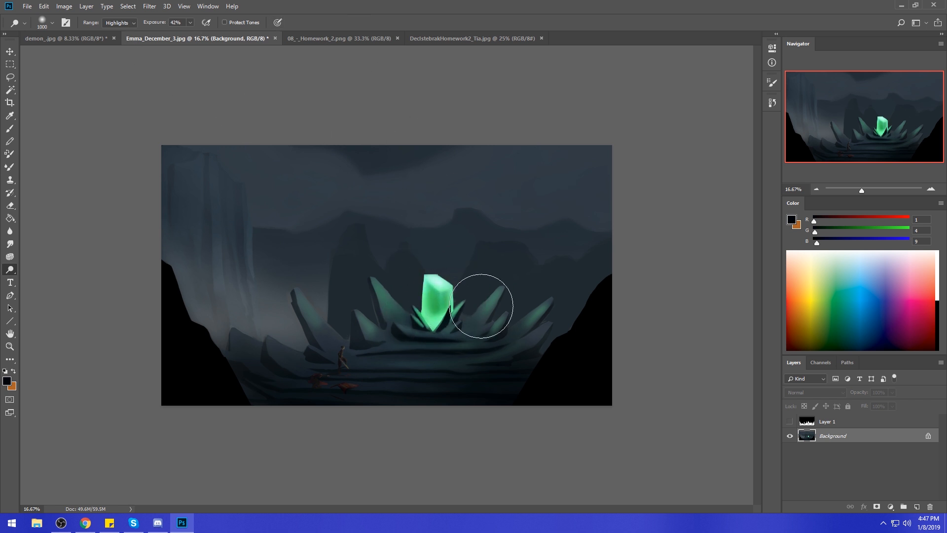
pyautogui.hotkey('ctrl', 'alt', 'z')
pyautogui.hotkey('ctrl', 'alt', 'z')
pyautogui.hotkey('ctrl', 'alt', 'z')
# - Try size 1000 Dodge strokes on the crystal's lower tip, top and left edge
pyautogui.click(436, 327)
pyautogui.click(431, 272)
pyautogui.hotkey('ctrl', 'alt', 'z')
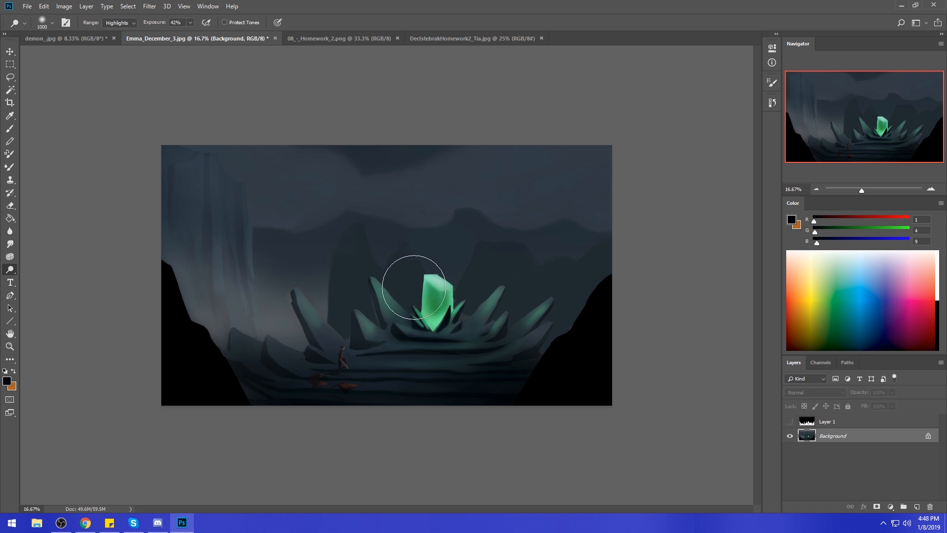
pyautogui.moveTo(417, 302); pyautogui.dragTo(428, 315)
# - Try to brighten the crystal's centre with the Dodge brush reduced to size 600
pyautogui.press(']')
pyautogui.press(']')
pyautogui.press('[')
pyautogui.press('[')
pyautogui.press('[')
pyautogui.press('[')
pyautogui.press('[')
pyautogui.press('[')
pyautogui.press('[')
pyautogui.press('[')
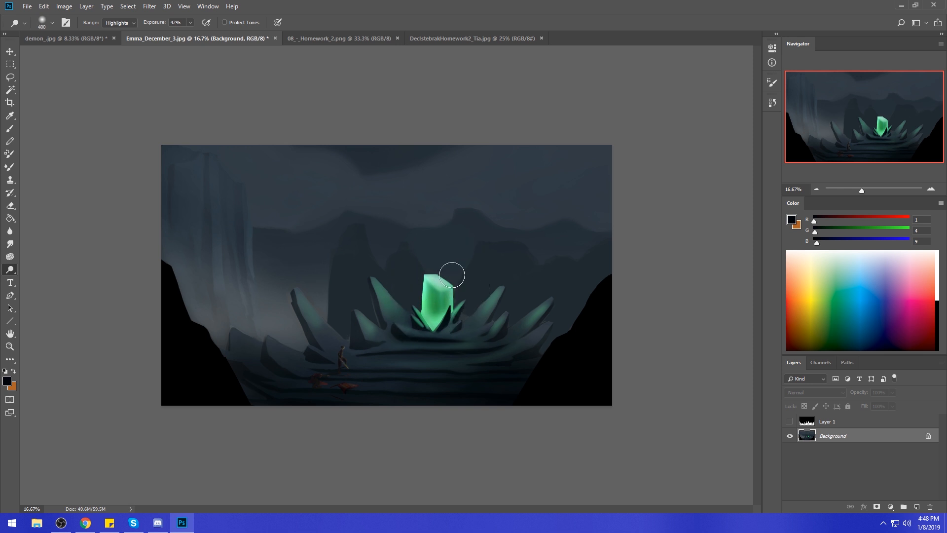
pyautogui.press(']')
pyautogui.press(']')
pyautogui.press(']')
pyautogui.moveTo(440, 303); pyautogui.dragTo(435, 295)
pyautogui.hotkey('ctrl', 'z')
pyautogui.hotkey('ctrl', 'z')
pyautogui.hotkey('ctrl', 'z')
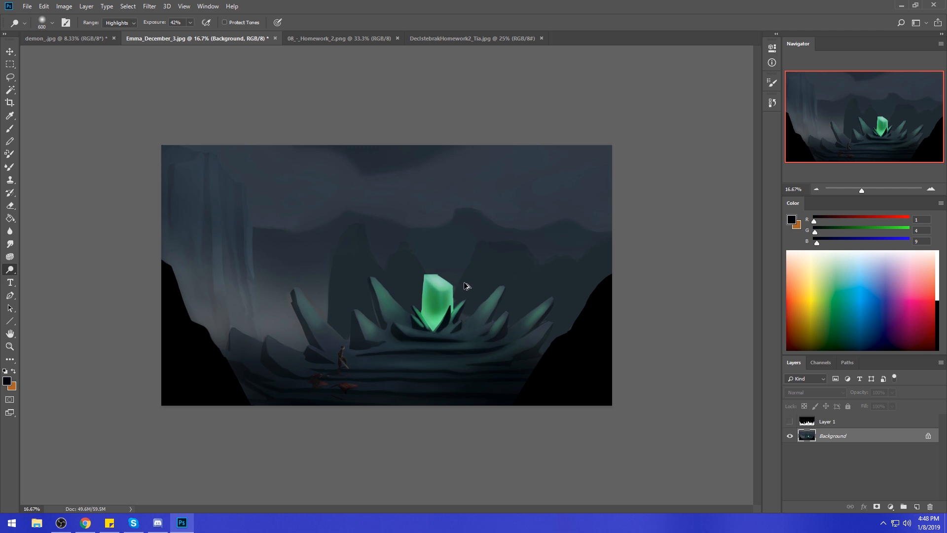
# - Brighten the crystal's centre with a single size 600 Dodge dab on Highlights at 42% exposure, comparing before and after
pyautogui.click(439, 303)
pyautogui.hotkey('ctrl', 'z')
pyautogui.click(438, 299)
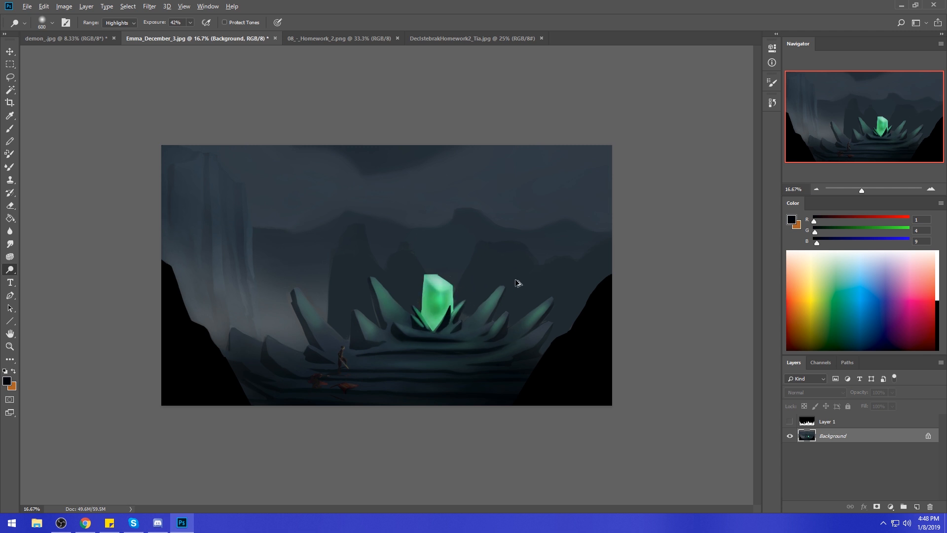
pyautogui.hotkey('ctrl', 'z')
pyautogui.hotkey('ctrl', 'shift', 'z')
# - Add a new layer above the Background, clear the selection, and choose a soft round brush of size 100
pyautogui.click(916, 508)
pyautogui.press('m')
pyautogui.rightClick(438, 289)
pyautogui.click(456, 294)
pyautogui.press('b')
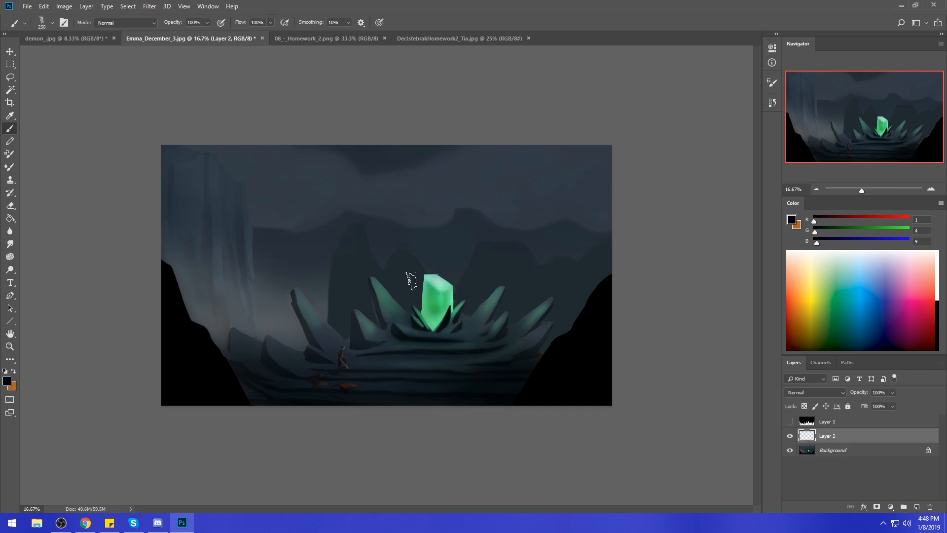
pyautogui.rightClick(426, 290)
pyautogui.doubleClick(524, 303)
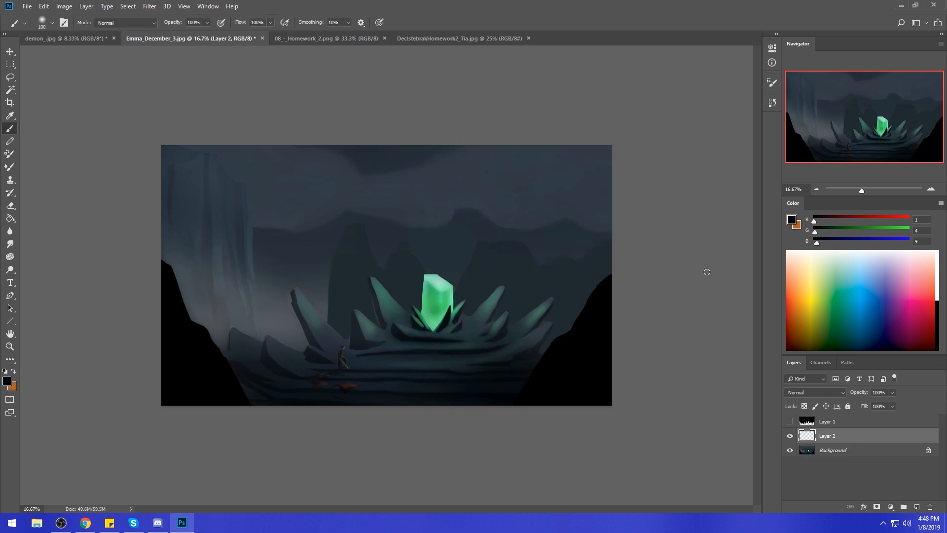
# - Paint a soft glow around the crystal with its sampled pale green, using a size 2000 brush at 28% opacity
pyautogui.keyDown('alt'); pyautogui.click(440, 279); pyautogui.keyUp('alt')
pyautogui.press(']')
pyautogui.press(']')
pyautogui.press(']')
pyautogui.press(']')
pyautogui.press(']')
pyautogui.press(']')
pyautogui.press(']')
pyautogui.press(']')
pyautogui.press(']')
pyautogui.press(']')
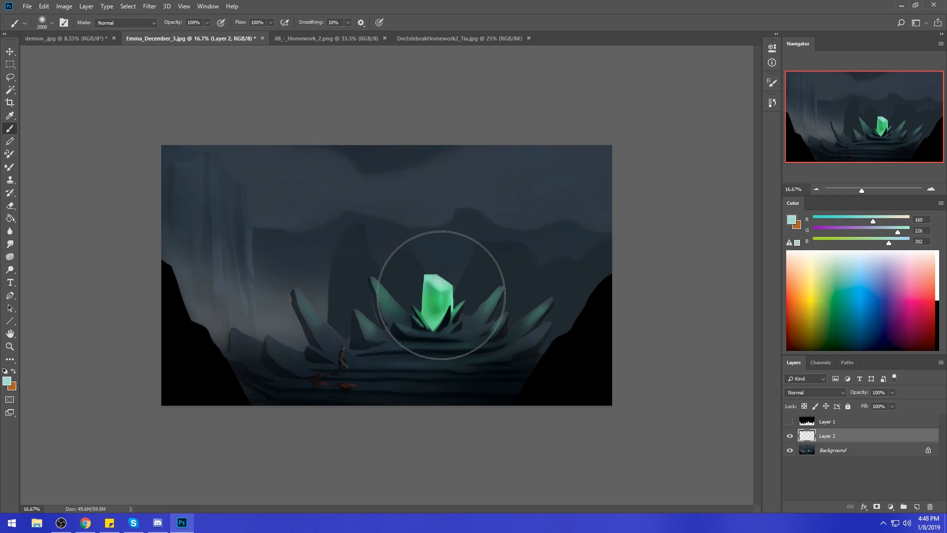
pyautogui.click(441, 295)
pyautogui.hotkey('ctrl', 'z')
pyautogui.click(206, 23)
pyautogui.click(440, 291)
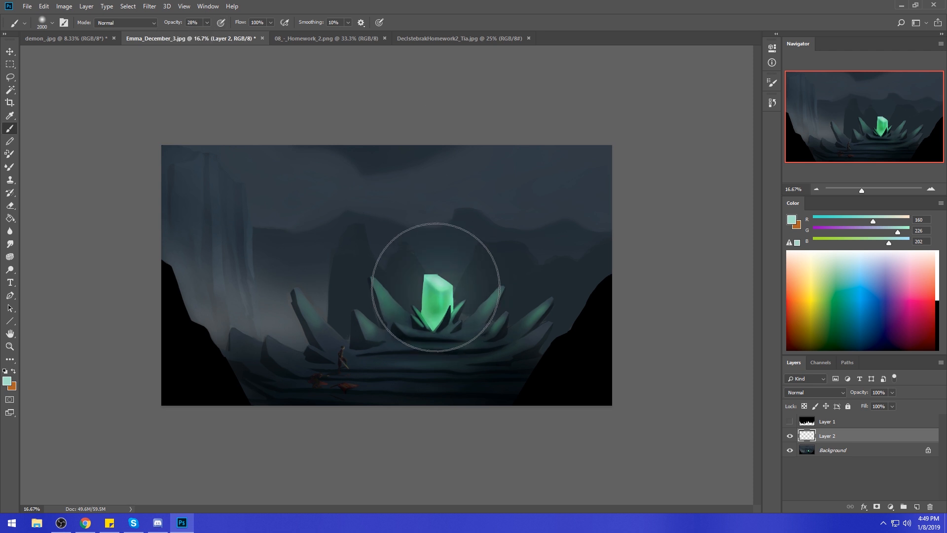
pyautogui.click(441, 294)
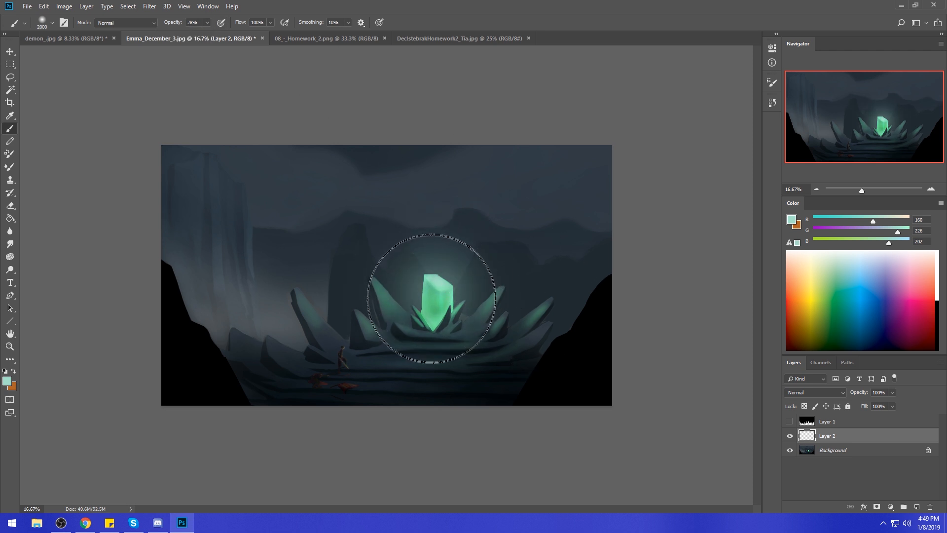
# - Paint pale green light across the stone steps below the crystal with a textured dry-oil brush at size 100
pyautogui.rightClick(494, 253)
pyautogui.click(575, 400)
pyautogui.press('Return')
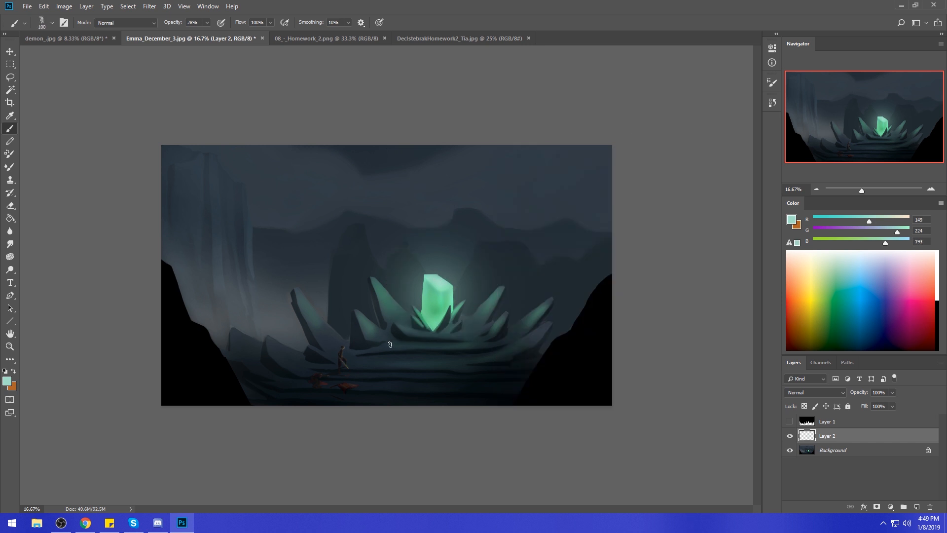
pyautogui.press(']')
pyautogui.moveTo(378, 363); pyautogui.dragTo(451, 360)
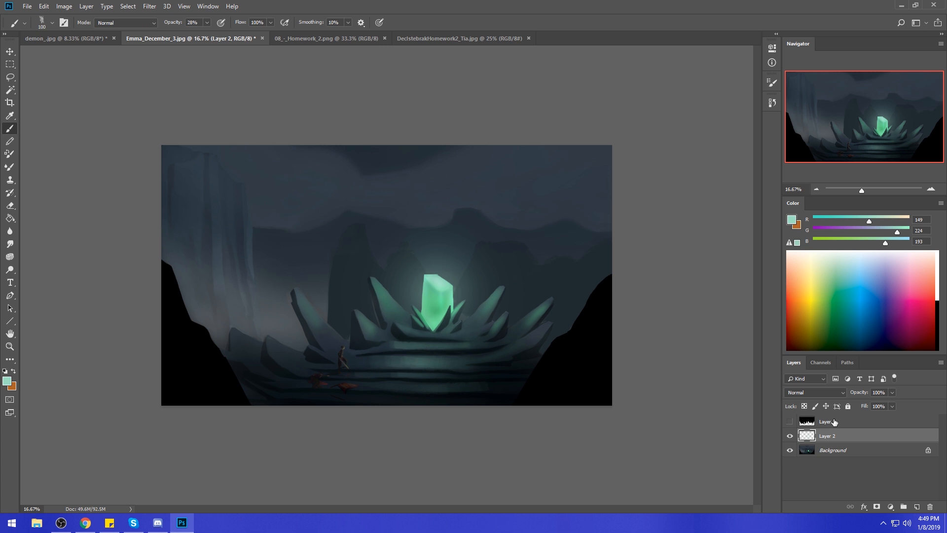
# - Examine the black-backdrop Layer 1 by showing and hiding it, and make the Background layer active
pyautogui.click(789, 422)
pyautogui.click(821, 424)
pyautogui.press('v')
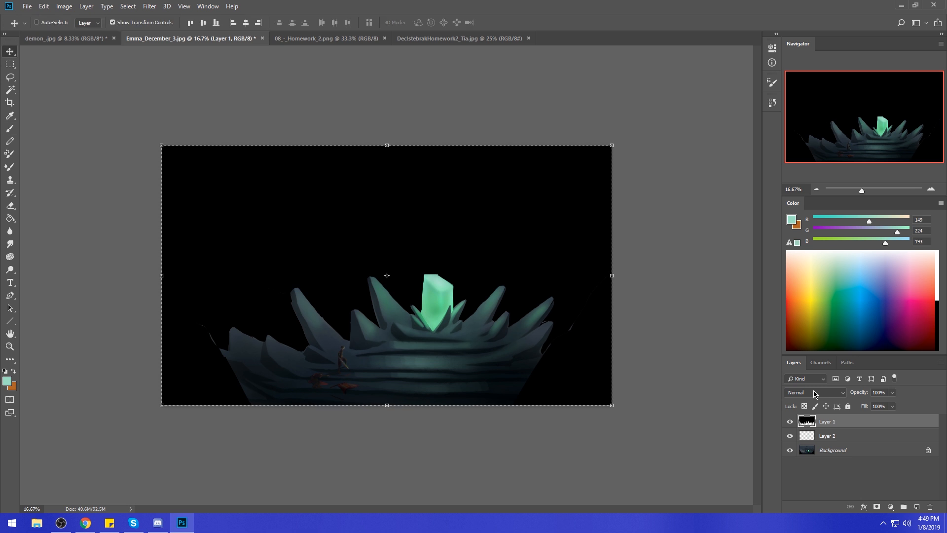
pyautogui.click(790, 423)
pyautogui.click(828, 438)
pyautogui.click(834, 450)
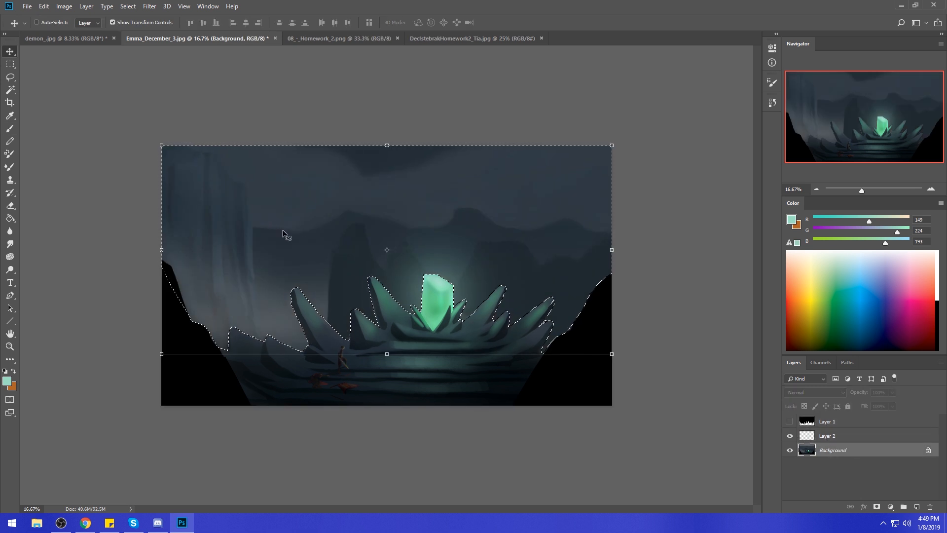
pyautogui.hotkey('ctrl', 'd')
pyautogui.click(10, 269)
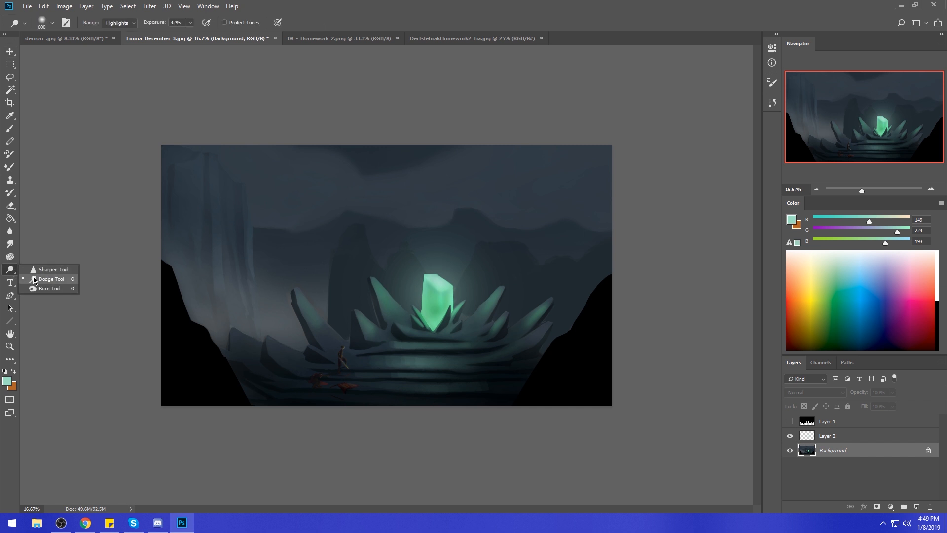
pyautogui.click(45, 290)
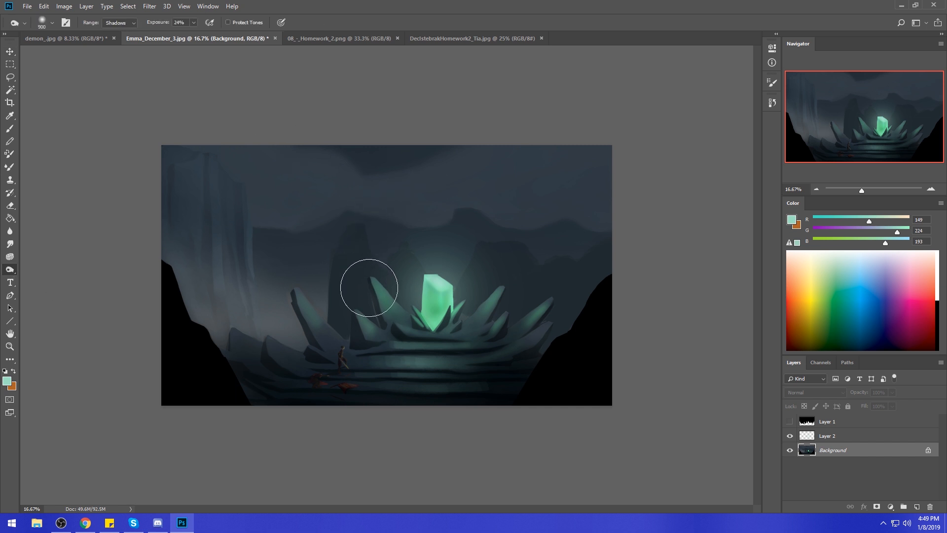
pyautogui.hotkey('ctrl', 'alt', 'z')
pyautogui.hotkey('ctrl', 'alt', 'z')
# - Invert the selection to cover the crystal and foreground rocks, and hide the selection outline
pyautogui.press('m')
pyautogui.rightClick(404, 302)
pyautogui.click(439, 316)
pyautogui.hotkey('ctrl', 'd')
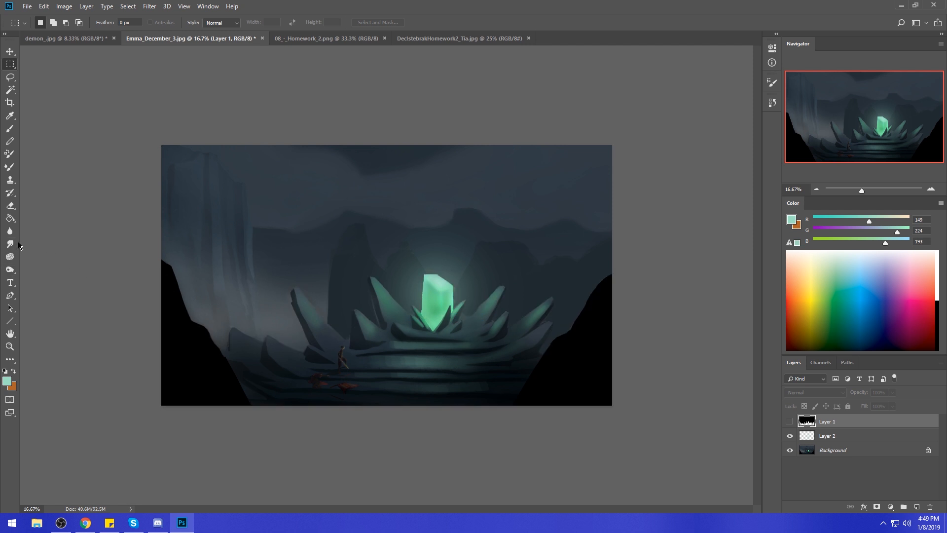
# - Darken the spikes on both sides of the crystal on the Background layer with a size 900 Burn brush on Shadows at 5% exposure
pyautogui.click(15, 270)
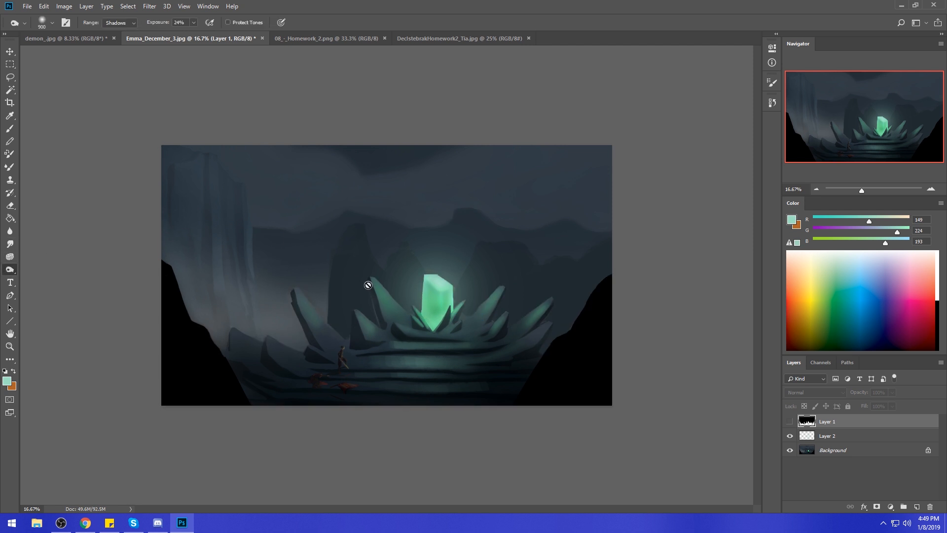
pyautogui.click(832, 453)
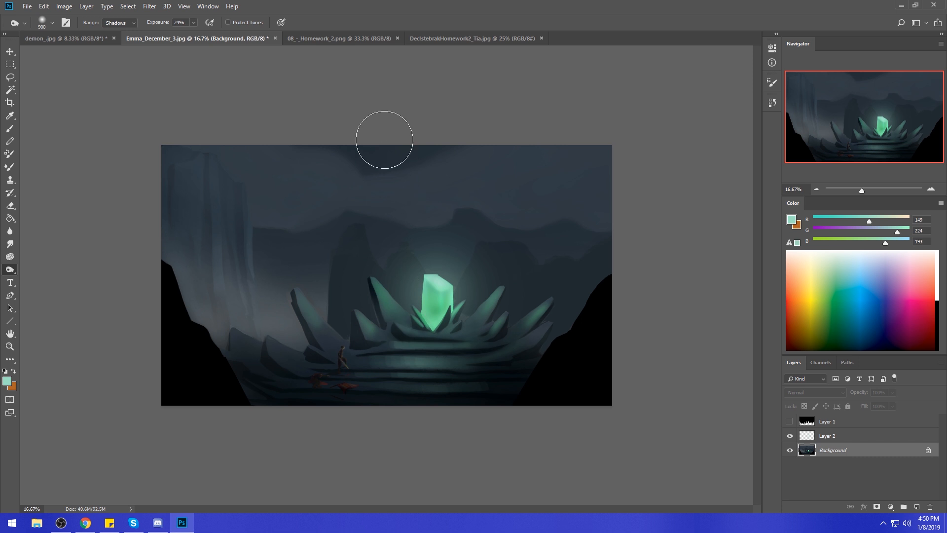
pyautogui.click(194, 23)
pyautogui.click(184, 36)
pyautogui.moveTo(371, 285)
pyautogui.mouseDown()
pyautogui.moveTo(391, 338)
pyautogui.moveTo(383, 284)
pyautogui.moveTo(394, 341)
pyautogui.mouseUp()
pyautogui.moveTo(524, 296)
pyautogui.mouseDown()
pyautogui.moveTo(474, 281)
pyautogui.moveTo(461, 296)
pyautogui.mouseUp()
pyautogui.moveTo(389, 321); pyautogui.dragTo(367, 294)
pyautogui.moveTo(503, 306)
pyautogui.mouseDown()
pyautogui.moveTo(509, 300)
pyautogui.moveTo(448, 350)
pyautogui.moveTo(561, 312)
pyautogui.mouseUp()
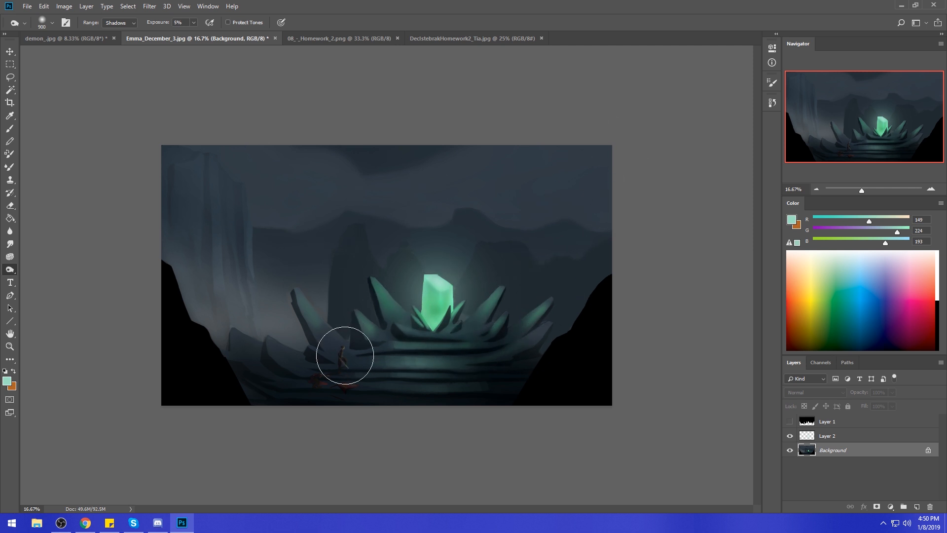
# - Brighten the rocks around the small figure with a size 600 Dodge brush on Highlights at 42% exposure
pyautogui.press('alt')
pyautogui.rightClick(10, 270)
pyautogui.click(45, 270)
pyautogui.moveTo(345, 343); pyautogui.dragTo(342, 350)
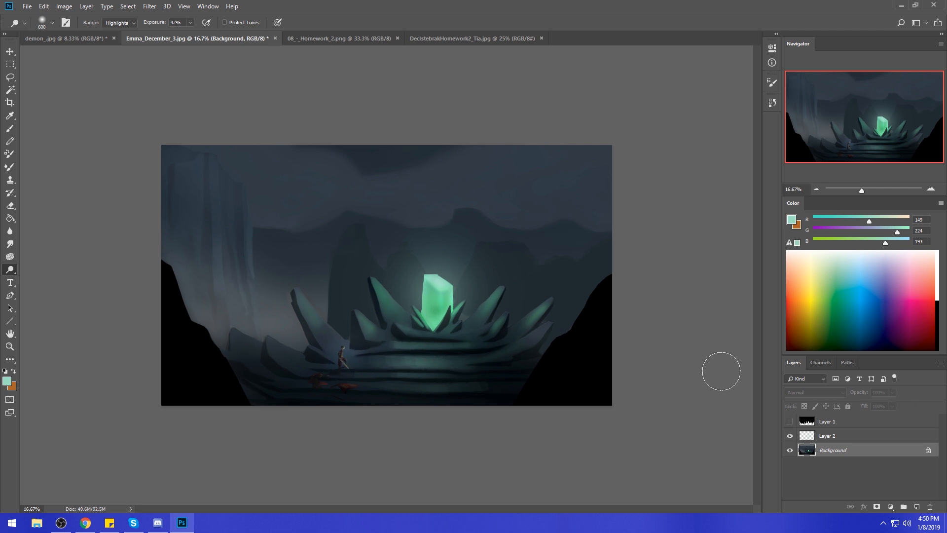
# - Invert the selection to the sky and distant mountains and darken it with Hue/Saturation at Lightness -38
pyautogui.press('m')
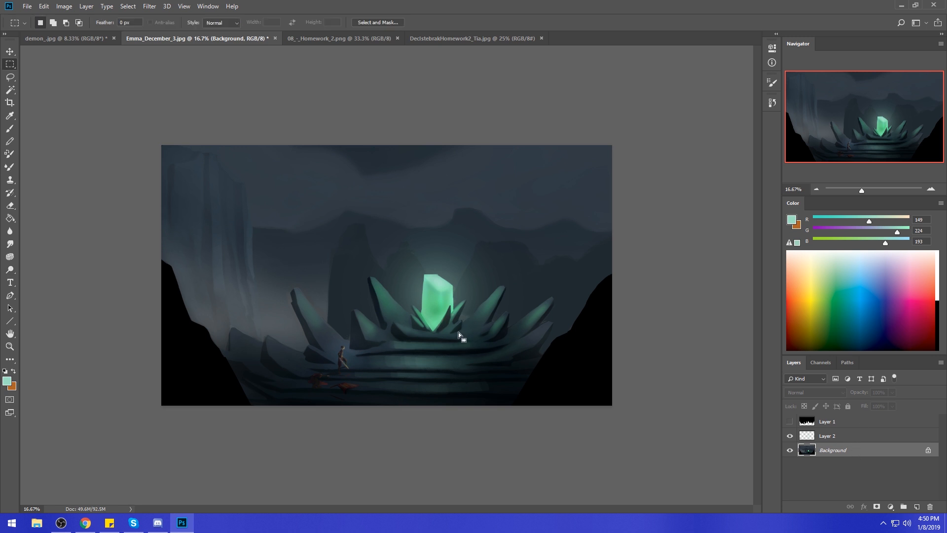
pyautogui.rightClick(462, 335)
pyautogui.click(494, 349)
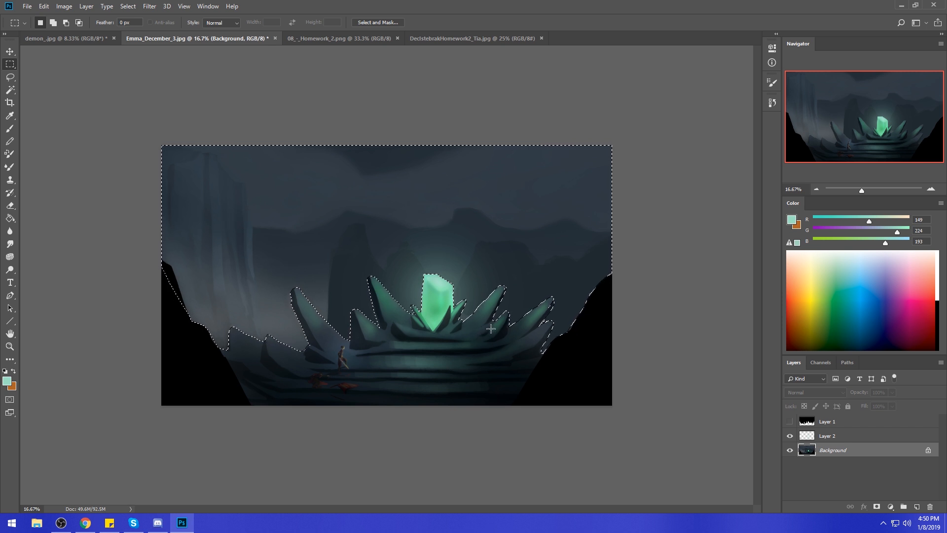
pyautogui.hotkey('ctrl', 'u')
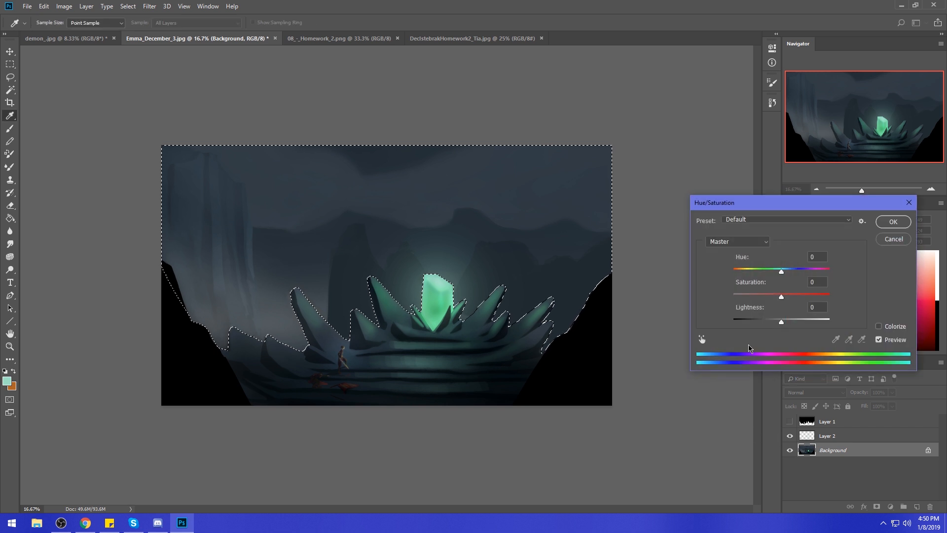
pyautogui.moveTo(779, 321); pyautogui.dragTo(773, 321)
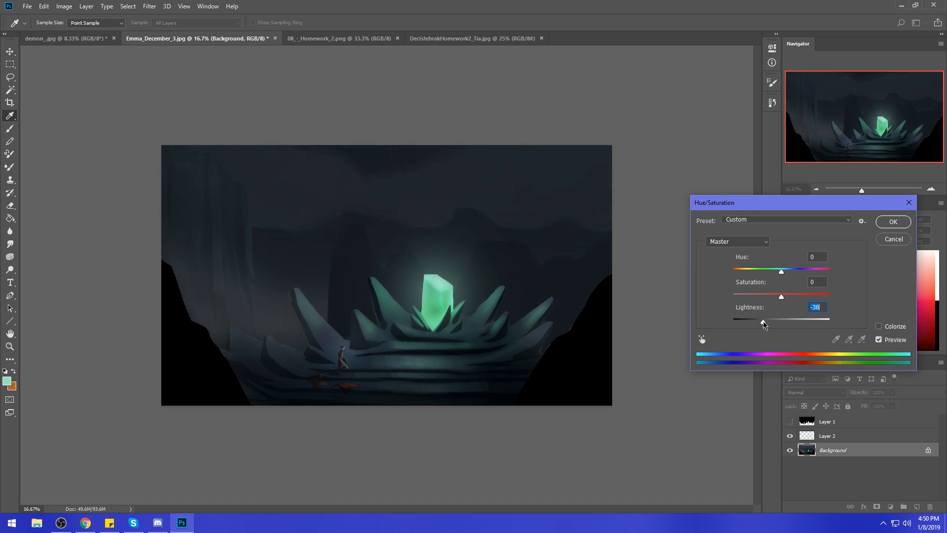
pyautogui.click(891, 222)
pyautogui.press('m')
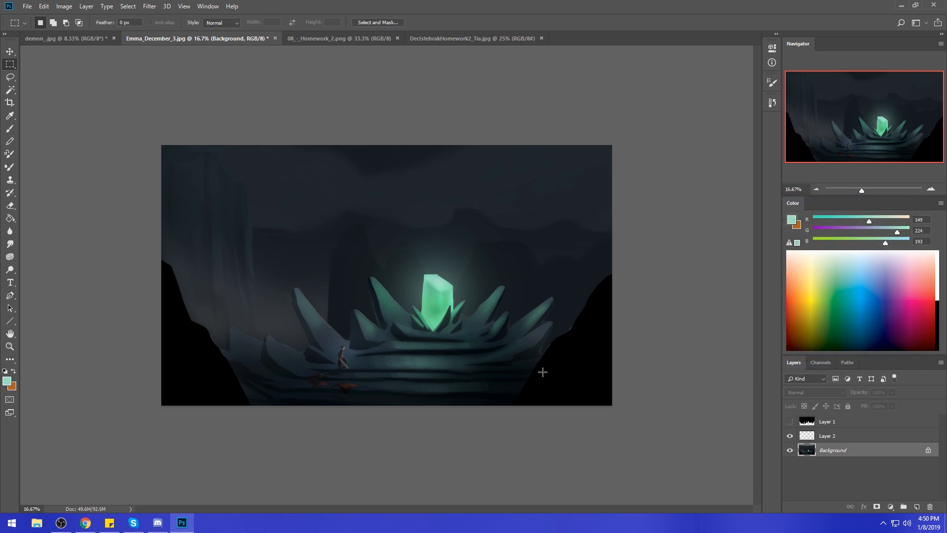
# - Add a new layer above the Background and choose a soft round brush enlarged to size 2800
pyautogui.click(916, 506)
pyautogui.press('b')
pyautogui.rightClick(538, 275)
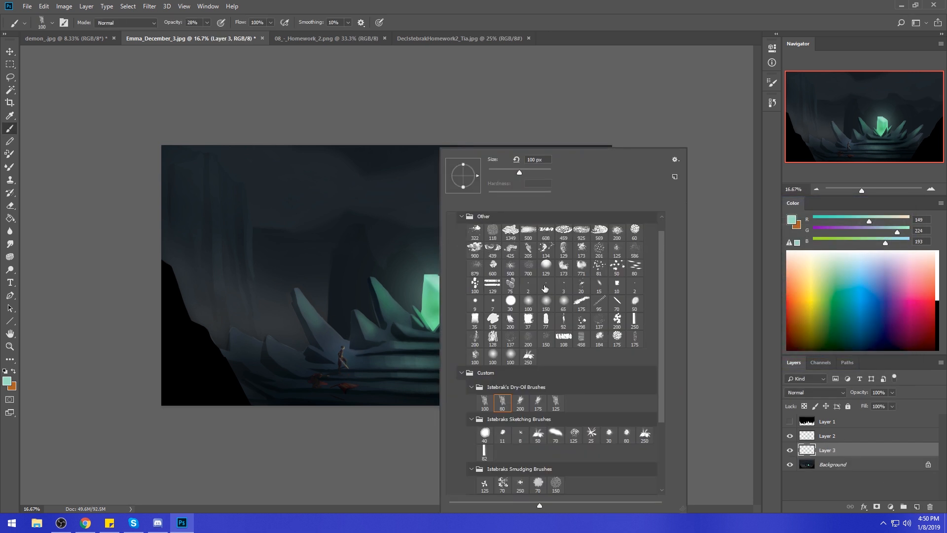
pyautogui.click(526, 303)
pyautogui.click(727, 307)
pyautogui.press(']')
pyautogui.press(']')
pyautogui.press(']')
pyautogui.press(']')
pyautogui.press(']')
pyautogui.press(']')
pyautogui.press(']')
pyautogui.press(']')
pyautogui.press(']')
pyautogui.press(']')
pyautogui.press(']')
pyautogui.press(']')
pyautogui.press(']')
pyautogui.press(']')
pyautogui.press(']')
pyautogui.press(']')
pyautogui.press(']')
pyautogui.press(']')
pyautogui.press(']')
pyautogui.press(']')
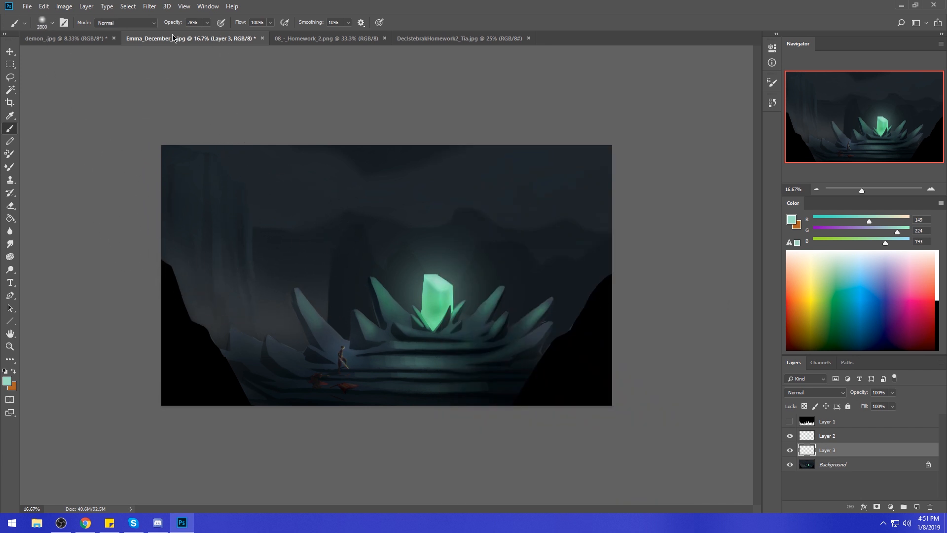
# - Set the brush to 19% opacity in Lighten mode and sample the dark blue-grey of the backdrop
pyautogui.moveTo(207, 23); pyautogui.dragTo(204, 37)
pyautogui.click(126, 23)
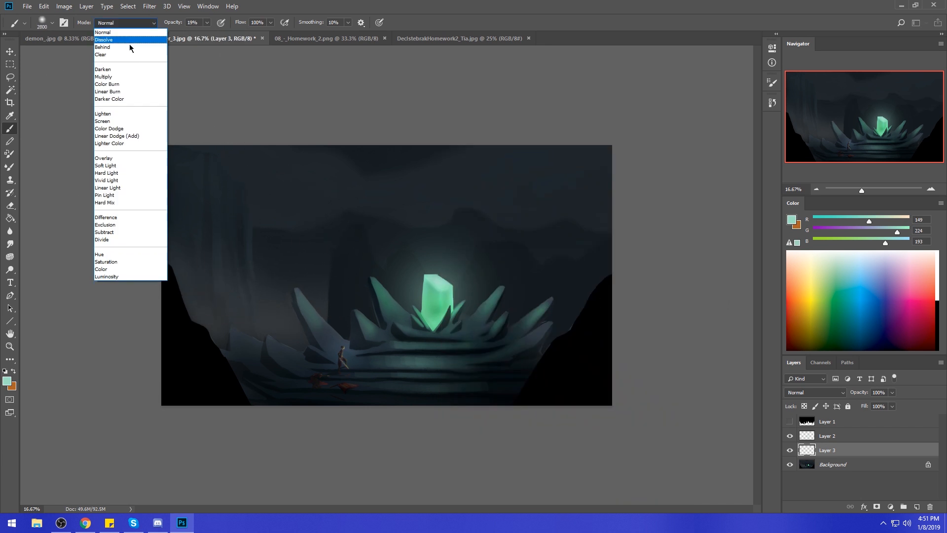
pyautogui.click(119, 110)
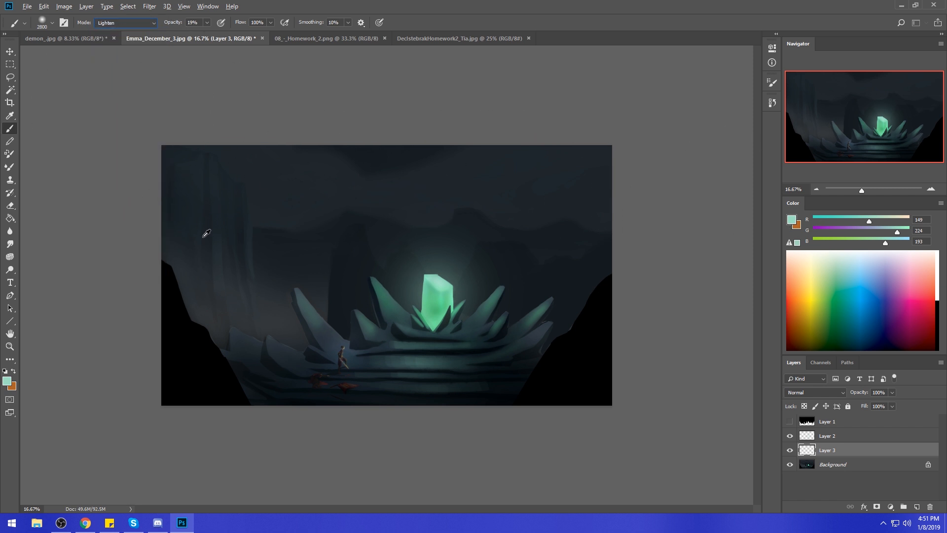
pyautogui.keyDown('alt'); pyautogui.click(180, 256); pyautogui.keyUp('alt')
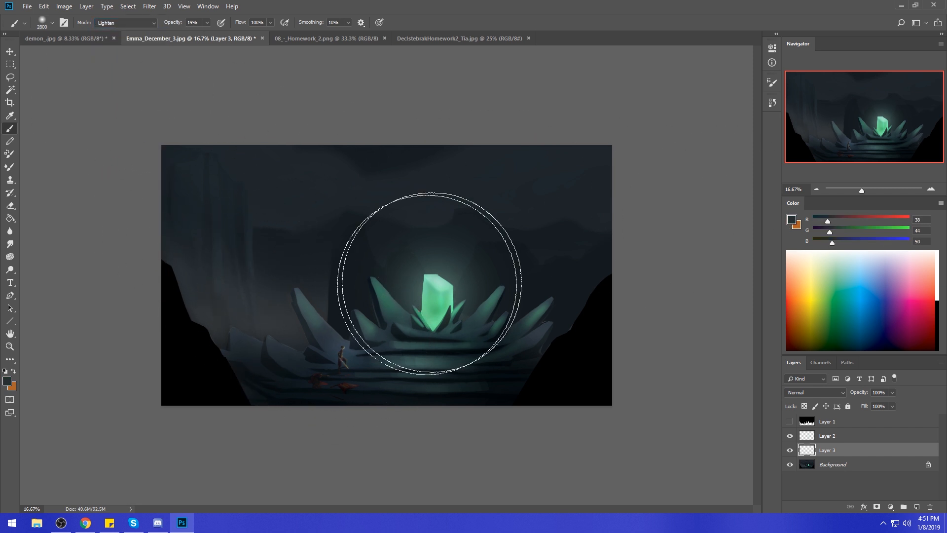
# - Move Layer 3 above Layer 2, clear the selection, and return to the Brush tool
pyautogui.moveTo(850, 452); pyautogui.dragTo(848, 433)
pyautogui.press('m')
pyautogui.rightClick(439, 258)
pyautogui.click(476, 262)
pyautogui.press('b')
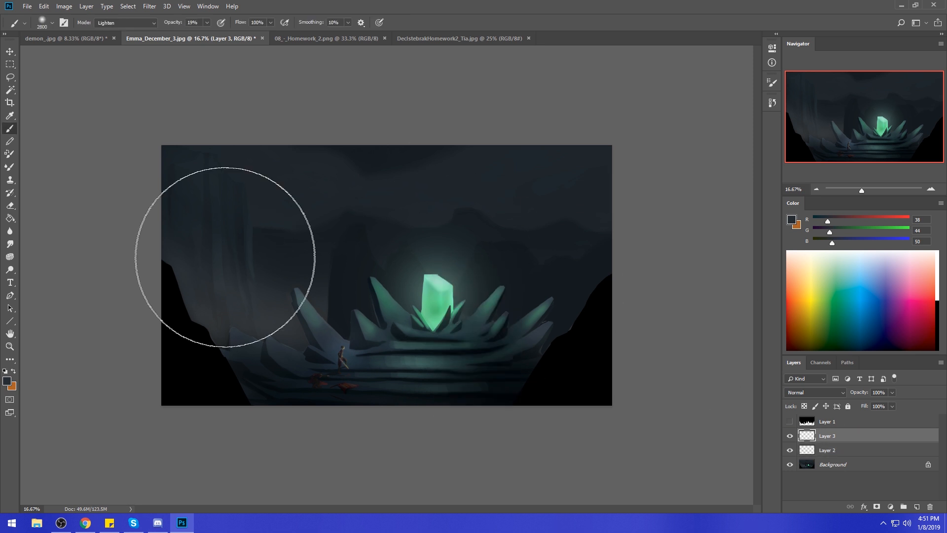
# - Paint broad diagonal light rays across the scene from the upper left in light grey (209, 209, 209), redoing the second ray
pyautogui.click(789, 223)
pyautogui.moveTo(689, 283); pyautogui.dragTo(664, 284)
pyautogui.click(906, 260)
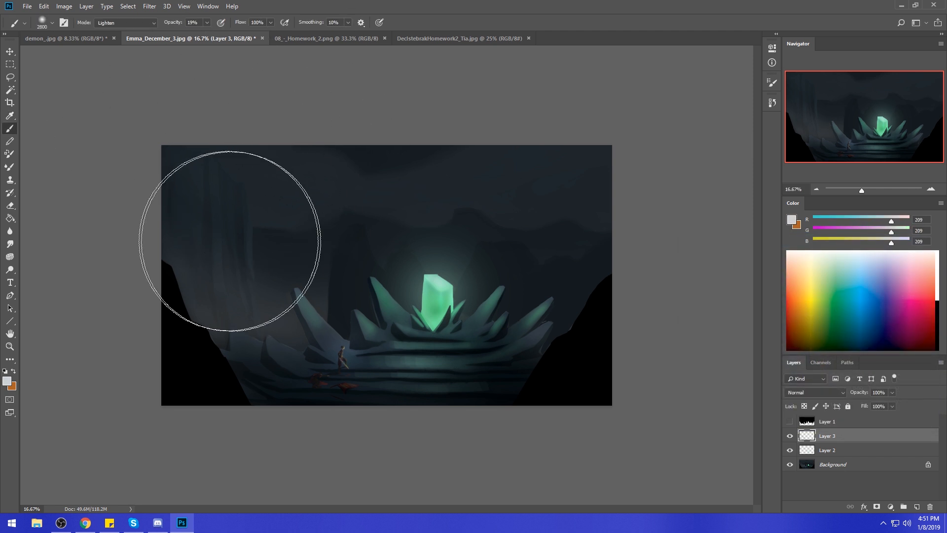
pyautogui.moveTo(250, 309)
pyautogui.mouseDown()
pyautogui.moveTo(345, 372)
pyautogui.moveTo(537, 466)
pyautogui.mouseUp()
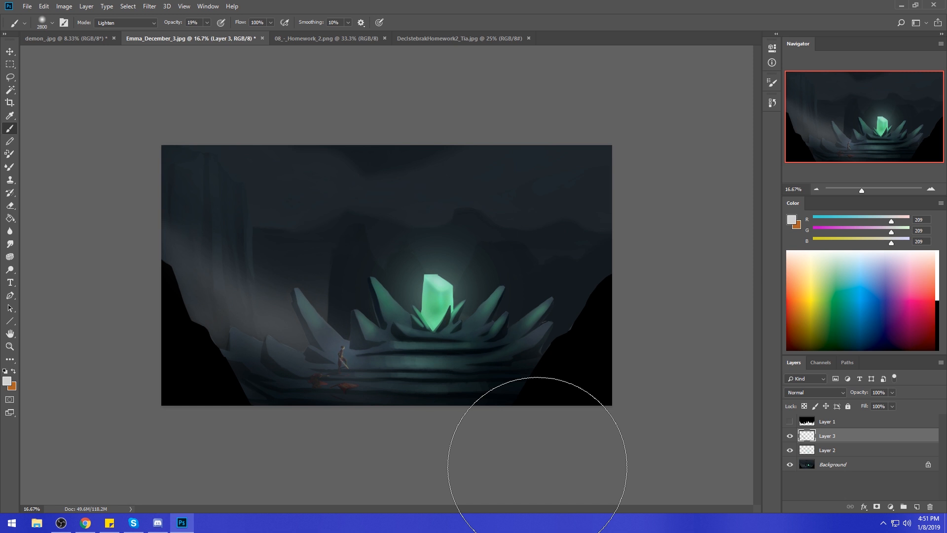
pyautogui.moveTo(281, 126)
pyautogui.mouseDown()
pyautogui.moveTo(514, 344)
pyautogui.moveTo(666, 449)
pyautogui.mouseUp()
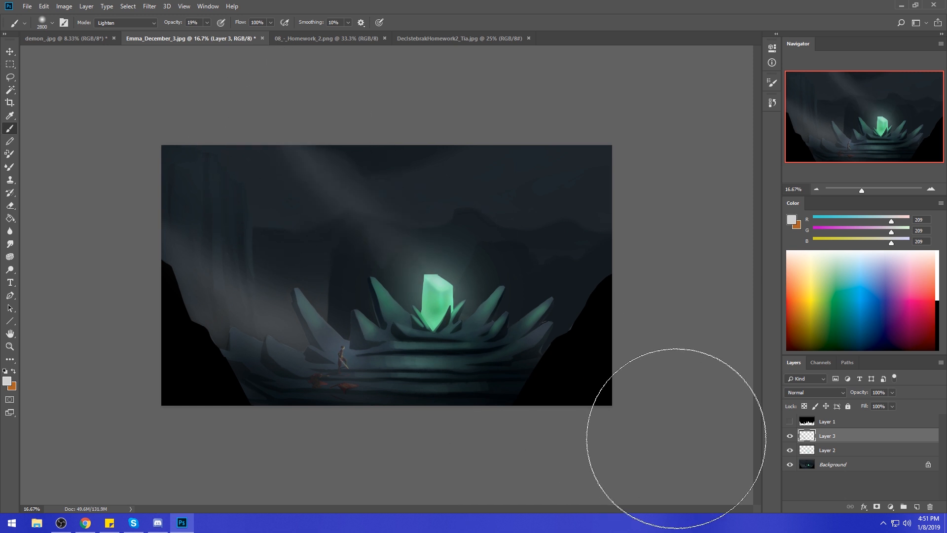
pyautogui.hotkey('ctrl', 'z')
pyautogui.moveTo(275, 127)
pyautogui.mouseDown()
pyautogui.moveTo(780, 439)
pyautogui.moveTo(865, 510)
pyautogui.moveTo(874, 530)
pyautogui.mouseUp()
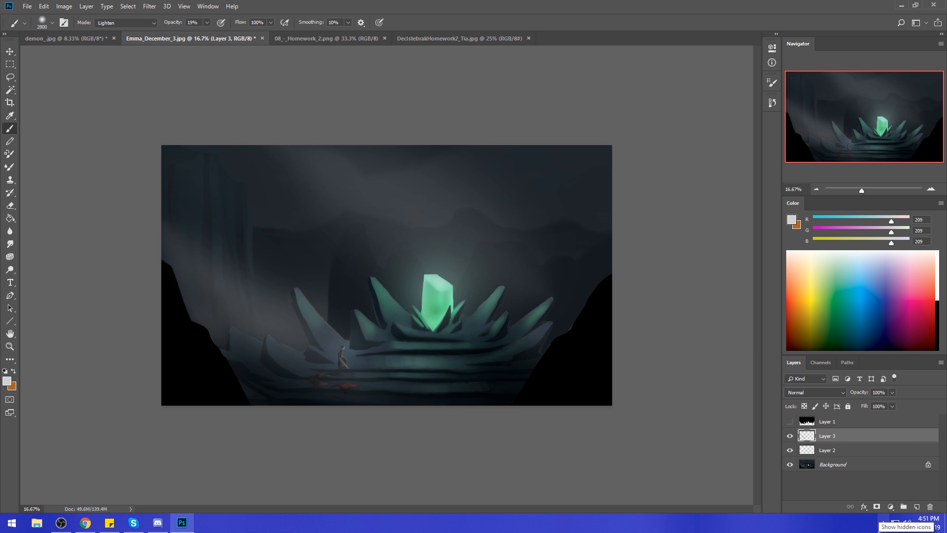
# - Compare the painting with and without the crystal's glow on Layer 2
pyautogui.click(790, 450)
pyautogui.click(789, 451)
pyautogui.click(789, 455)
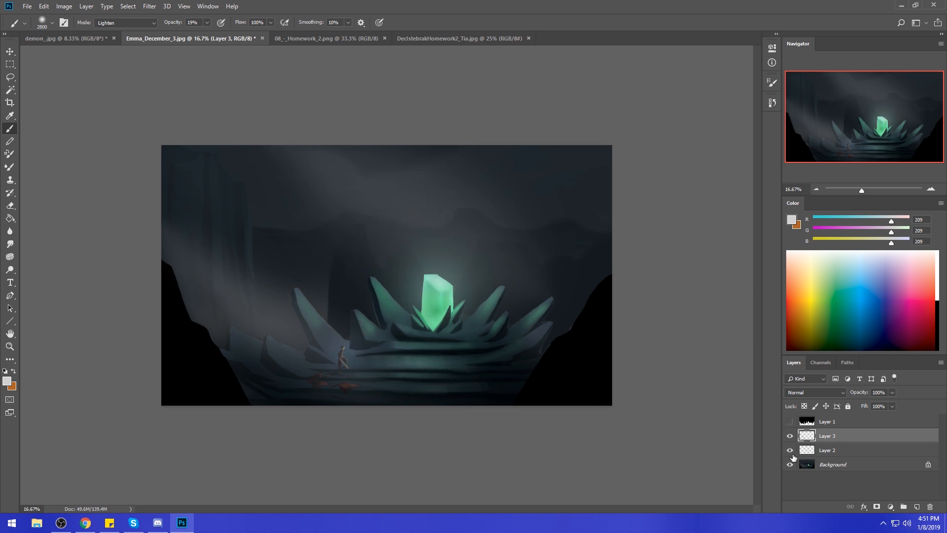
# - Intensify the crystal's green on the Background layer with a size 800 Sponge brush on Saturate at 61% flow
pyautogui.click(842, 467)
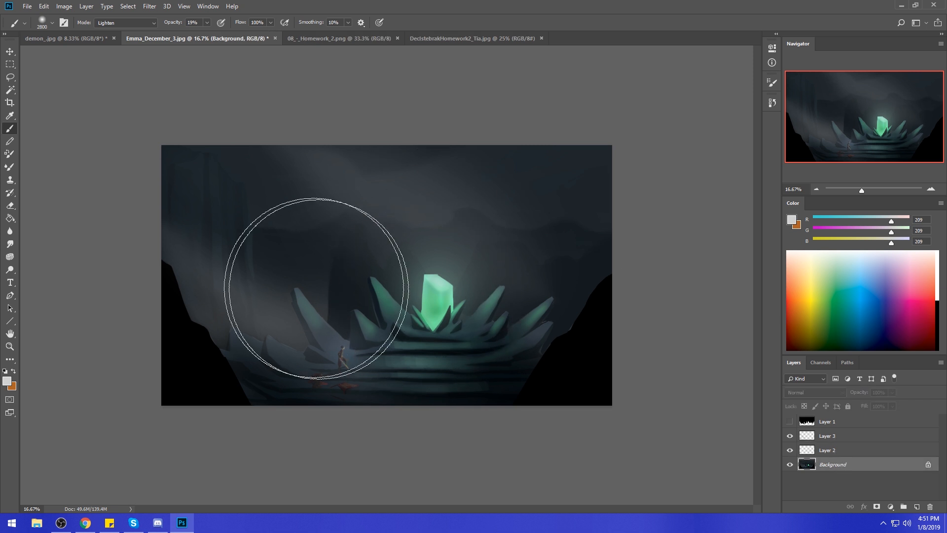
pyautogui.click(9, 257)
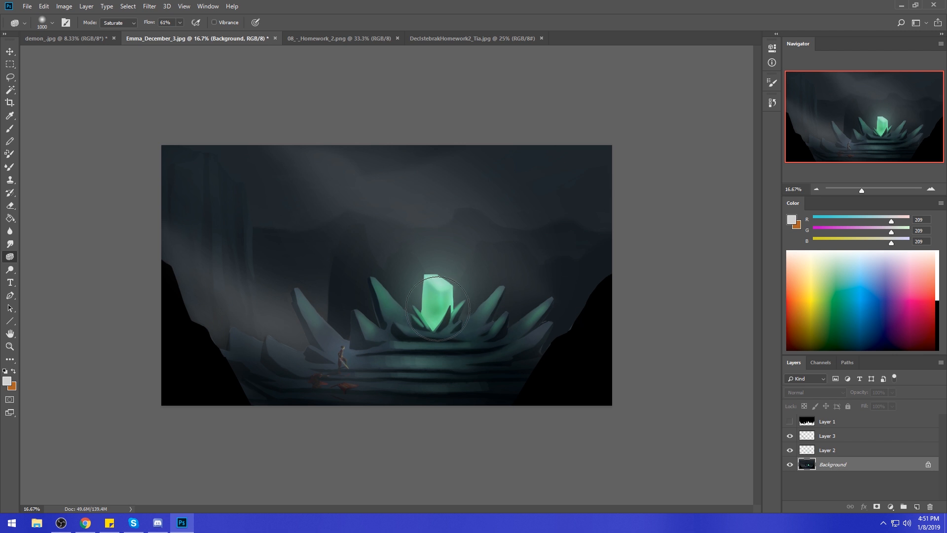
pyautogui.press('[')
pyautogui.press('[')
# - Set the foreground colour to cyan (R 20, G 209, B 209) and switch to the Brush tool in Color mode
pyautogui.click(792, 222)
pyautogui.click(909, 275)
pyautogui.click(820, 218)
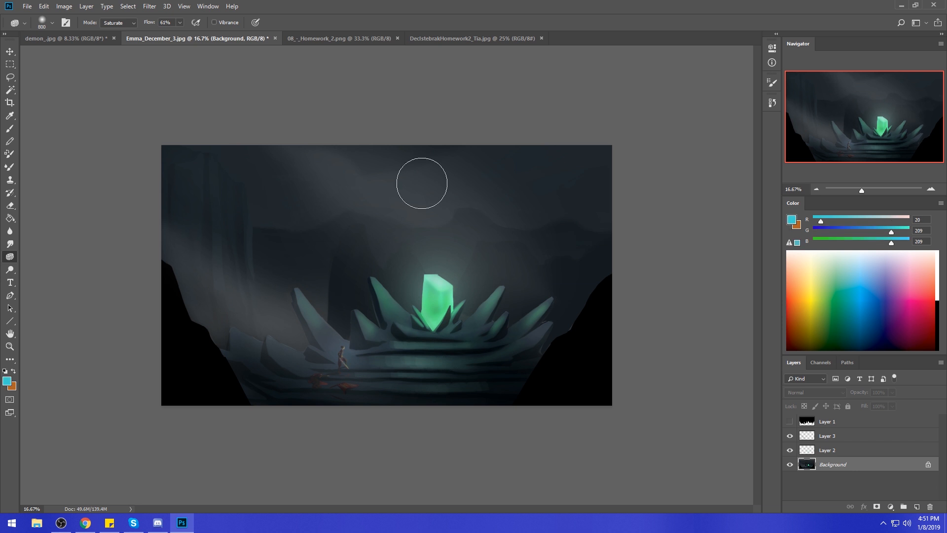
pyautogui.click(126, 25)
pyautogui.click(274, 166)
pyautogui.click(10, 128)
pyautogui.click(127, 23)
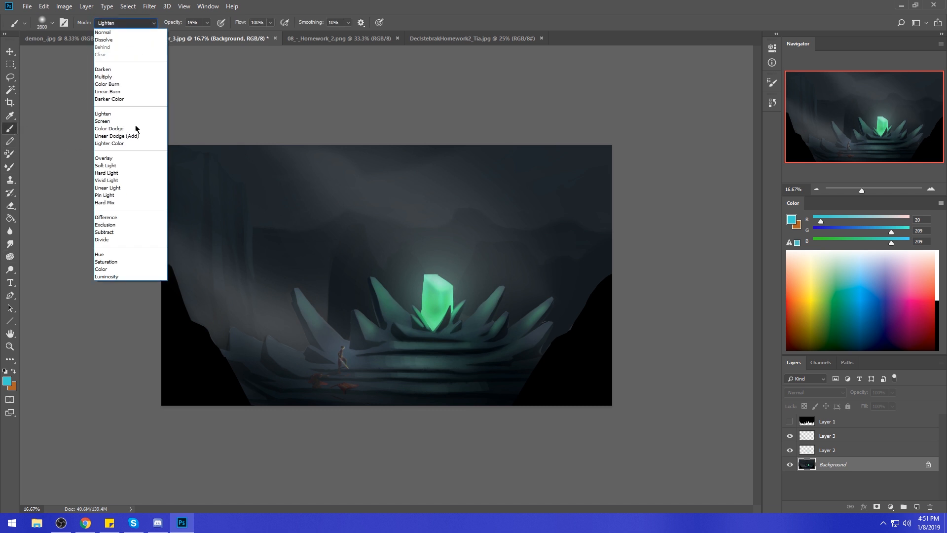
pyautogui.click(122, 270)
# - Tint parts of the crystal cyan with the Color-mode brush reduced to size 200 at 74% opacity
pyautogui.press('[')
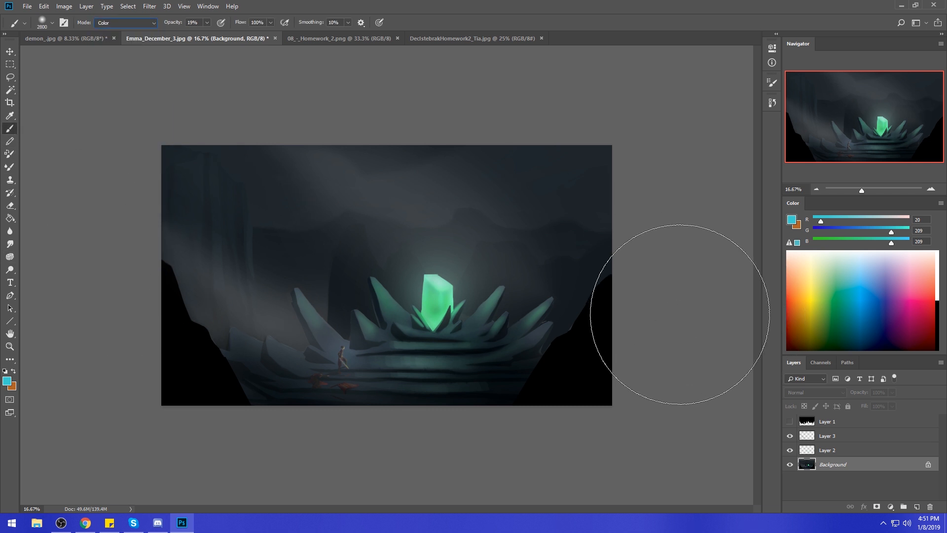
pyautogui.press('[')
pyautogui.press('[')
pyautogui.press('[')
pyautogui.press('[')
pyautogui.press('[')
pyautogui.press('[')
pyautogui.press('[')
pyautogui.press('[')
pyautogui.press('[')
pyautogui.press('[')
pyautogui.press('[')
pyautogui.press('[')
pyautogui.press('[')
pyautogui.press('[')
pyautogui.press('[')
pyautogui.press('[')
pyautogui.press('[')
pyautogui.press('[')
pyautogui.press('[')
pyautogui.press('[')
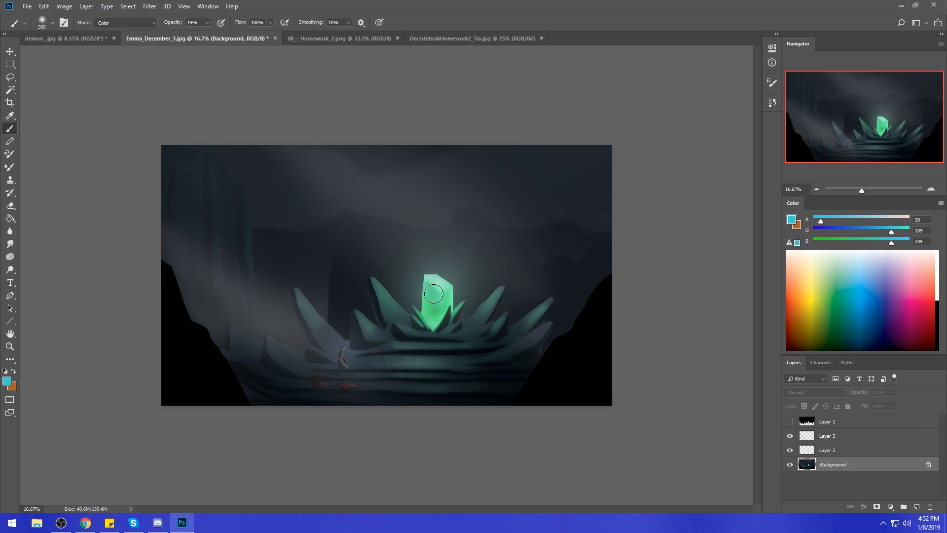
pyautogui.click(208, 22)
pyautogui.press('[')
pyautogui.press('[')
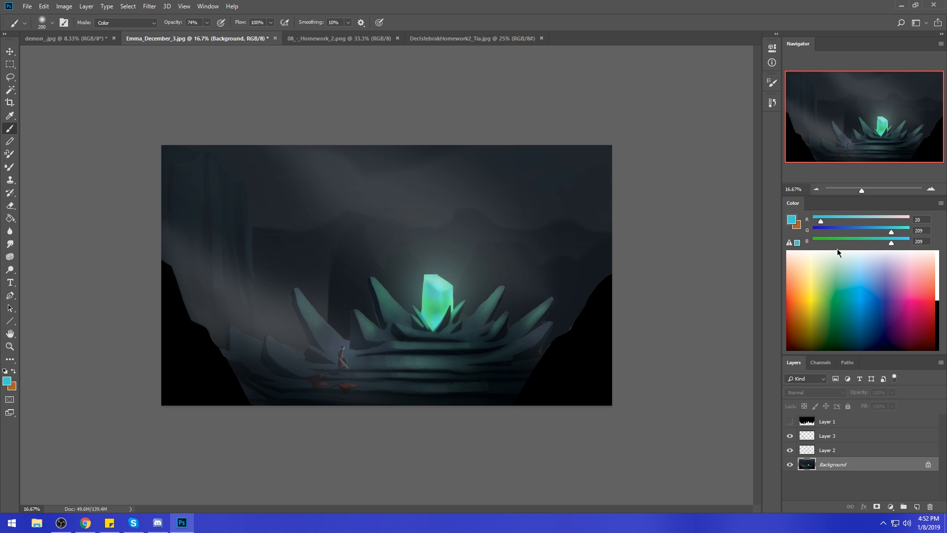
# - Tint the crystal blue (R 20, G 38, B 209) with the Color-mode brush enlarged to size 700
pyautogui.click(827, 231)
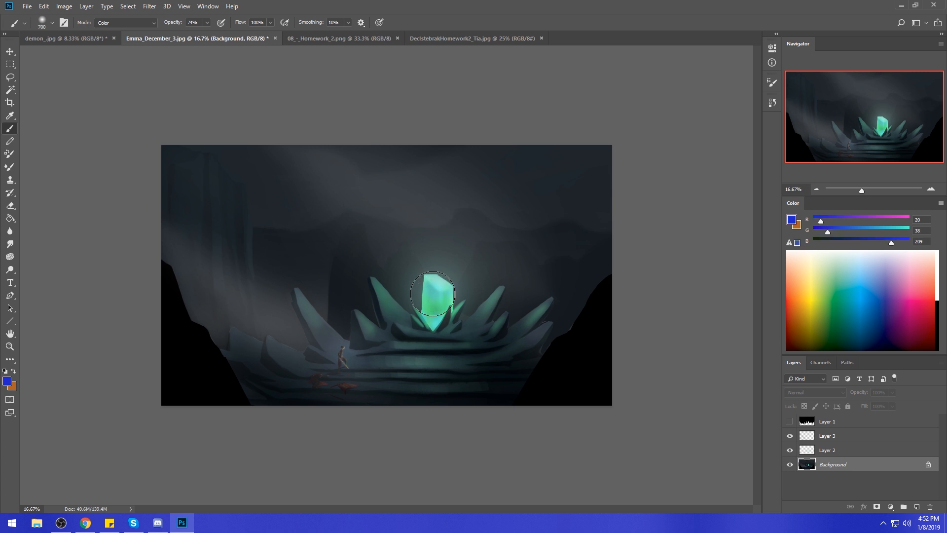
pyautogui.press(']')
pyautogui.press(']')
pyautogui.press(']')
pyautogui.press(']')
pyautogui.press(']')
pyautogui.press(']')
pyautogui.hotkey('ctrl', 'z')
pyautogui.moveTo(438, 293); pyautogui.dragTo(441, 289)
pyautogui.moveTo(446, 322); pyautogui.dragTo(427, 330)
# - Undo a yellow test tint (R 239, G 233, B 39) on the crystal and tint its centre light blue (R 0, G 171, B 235)
pyautogui.moveTo(814, 298); pyautogui.dragTo(812, 289)
pyautogui.moveTo(435, 302); pyautogui.dragTo(438, 302)
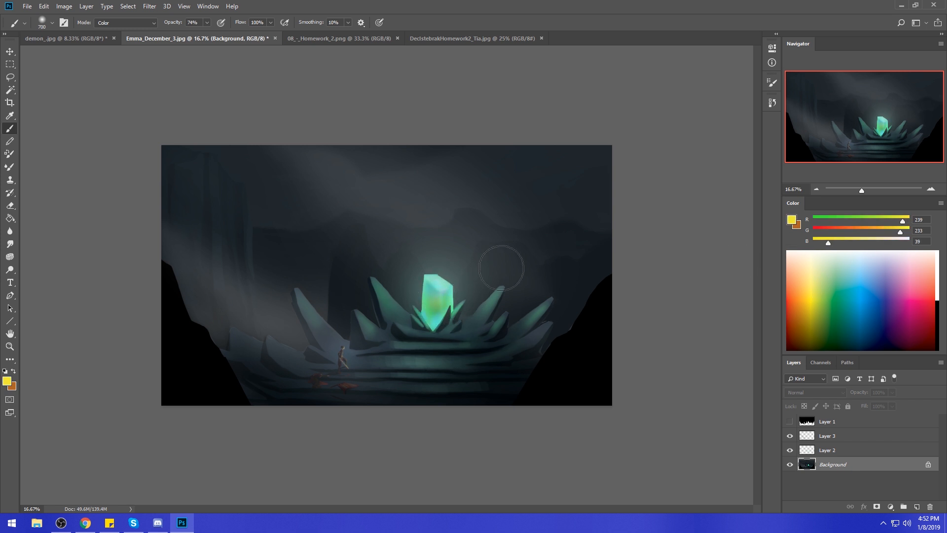
pyautogui.hotkey('ctrl', 'z')
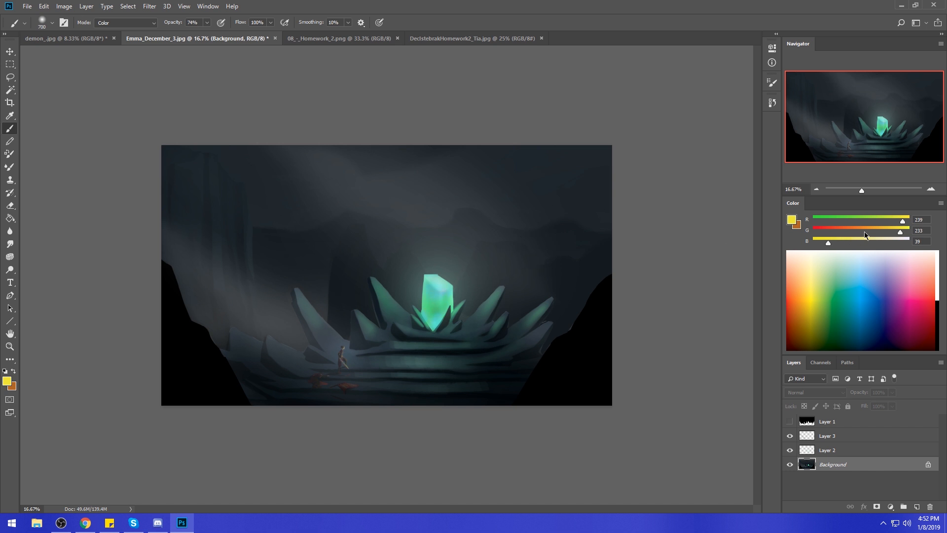
pyautogui.click(861, 295)
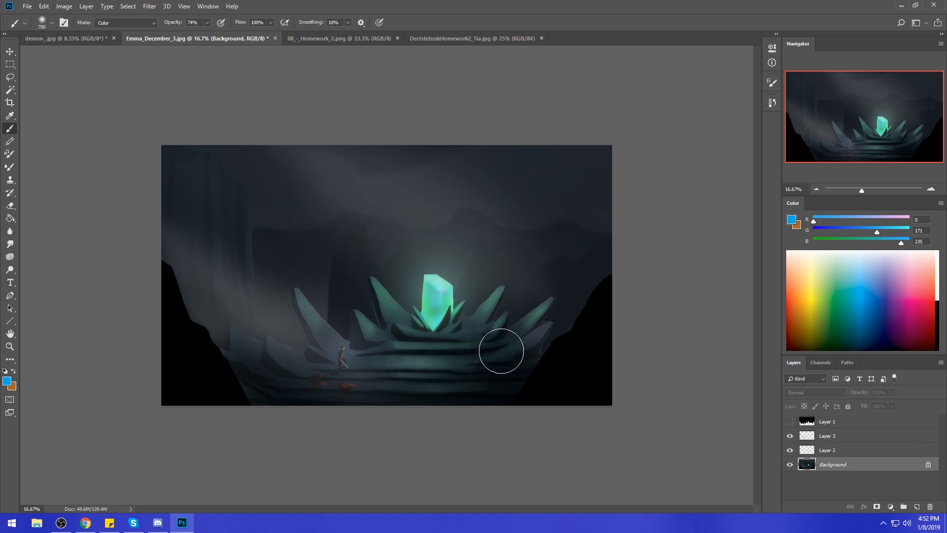
# - Darken the area around the crystal's base with a size 900 Burn tool on Midtones at 33% exposure
pyautogui.click(12, 273)
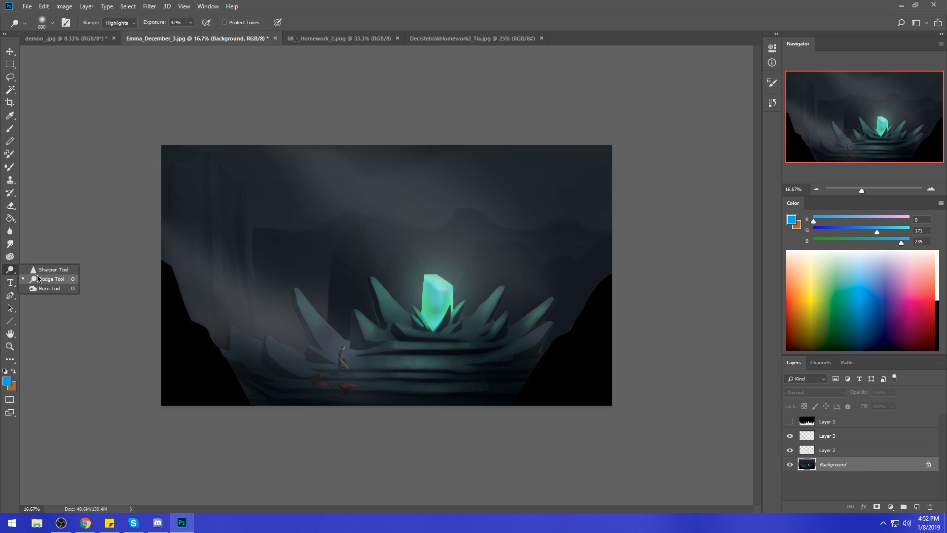
pyautogui.click(39, 279)
pyautogui.moveTo(425, 334); pyautogui.dragTo(444, 296)
pyautogui.click(120, 23)
pyautogui.click(119, 36)
pyautogui.moveTo(193, 22); pyautogui.dragTo(208, 37)
pyautogui.moveTo(421, 323)
pyautogui.mouseDown()
pyautogui.moveTo(446, 330)
pyautogui.moveTo(438, 333)
pyautogui.mouseUp()
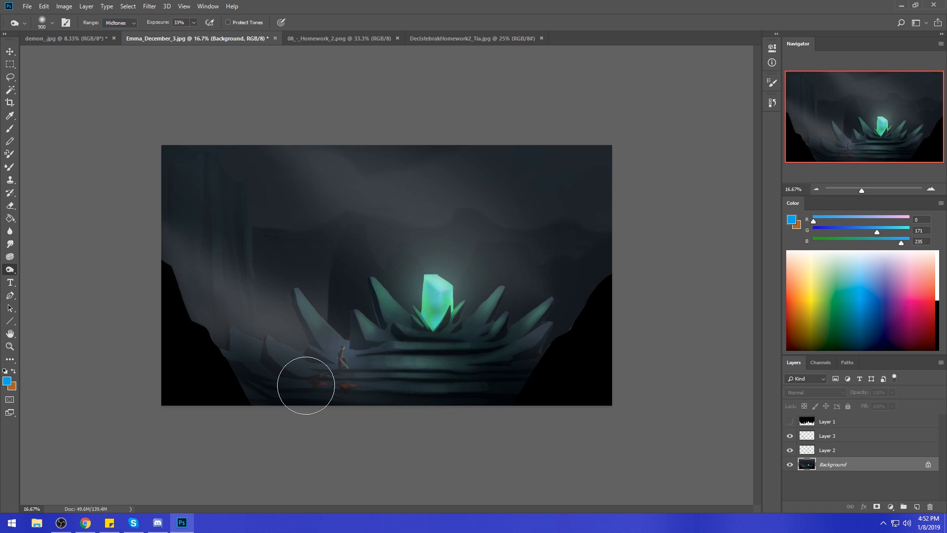
# - Darken the standing figure with the Burn tool set to Shadows at 33% exposure and reduced to size 175
pyautogui.press('z')
pyautogui.moveTo(324, 341); pyautogui.dragTo(179, 232)
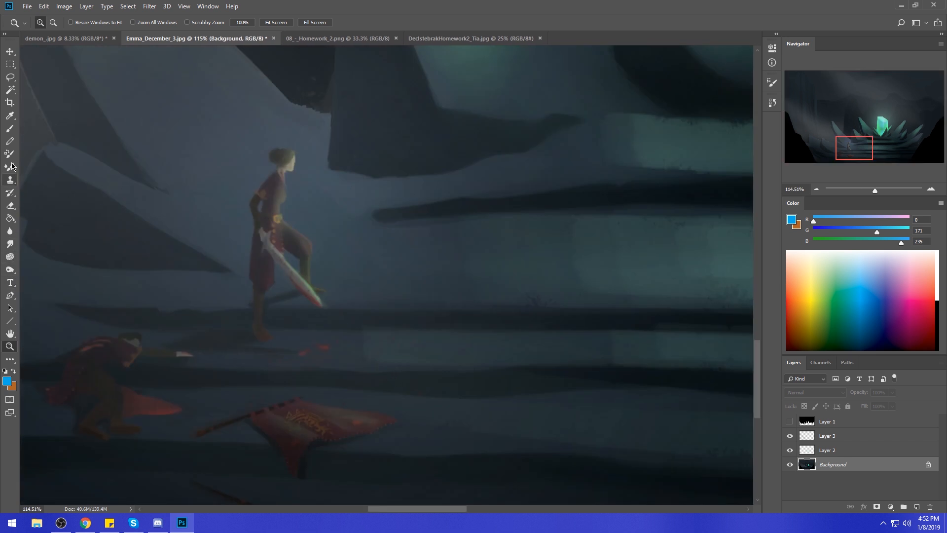
pyautogui.press('b')
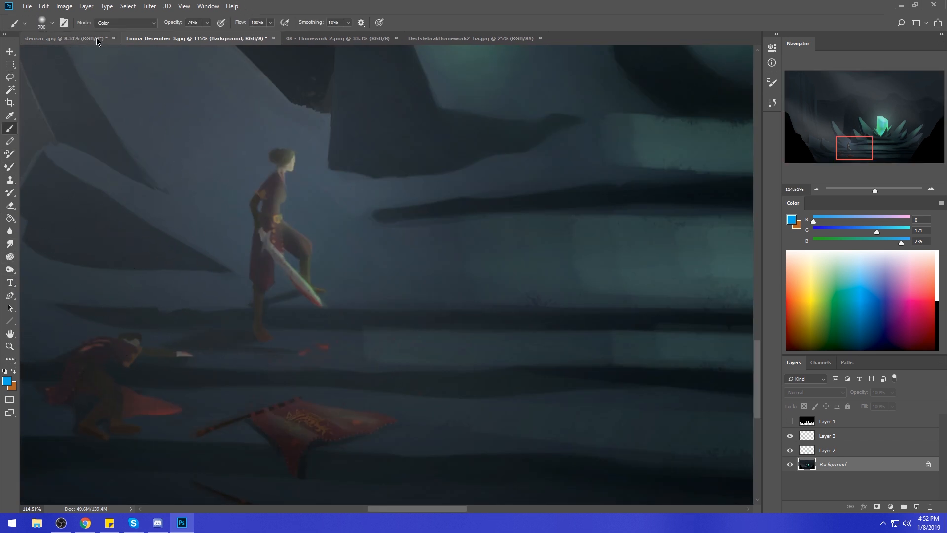
pyautogui.click(10, 269)
pyautogui.click(119, 22)
pyautogui.click(117, 32)
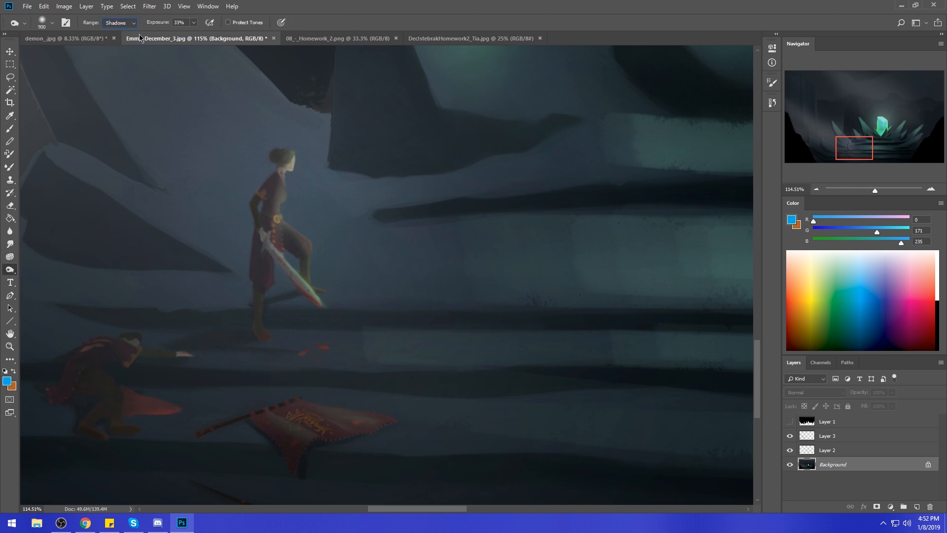
pyautogui.press('[')
pyautogui.press('[')
pyautogui.press('[')
pyautogui.press('[')
pyautogui.press('[')
pyautogui.press('[')
pyautogui.press('[')
pyautogui.press('[')
pyautogui.press('[')
pyautogui.press('[')
pyautogui.press('[')
pyautogui.press('[')
pyautogui.moveTo(269, 201); pyautogui.dragTo(250, 313)
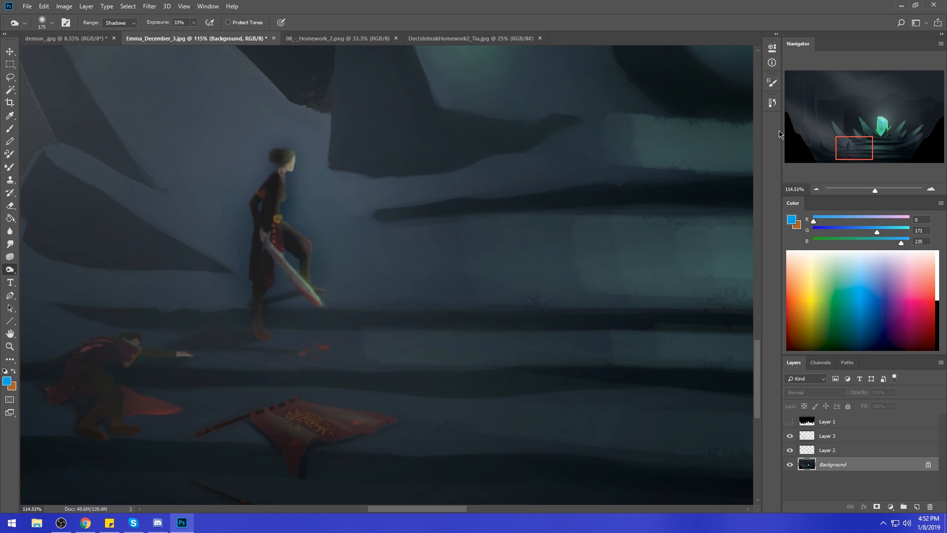
# - Revert the Background to its state before the burning and paste the copied darkened painting above it as a new layer
pyautogui.click(772, 102)
pyautogui.click(694, 383)
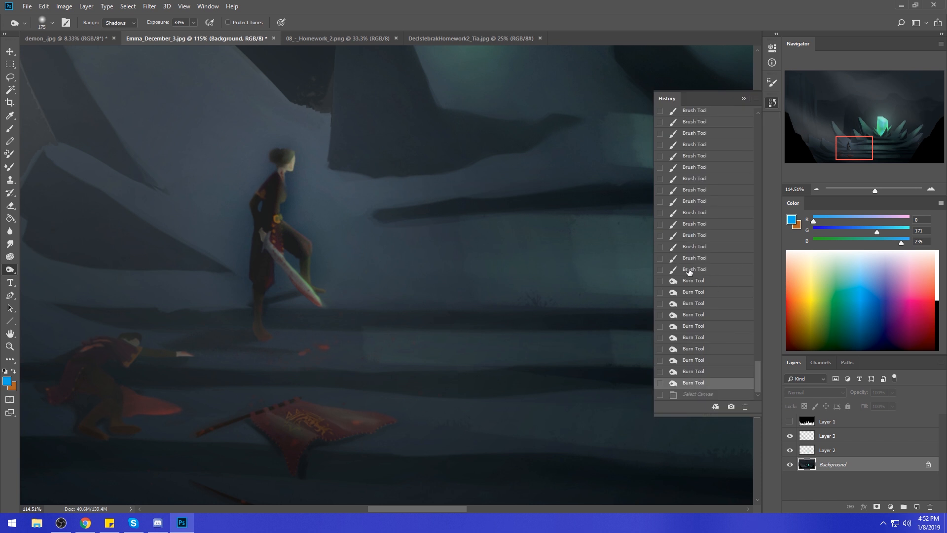
pyautogui.hotkey('ctrl', 'j')
# - Erase the darkened halo around the standing figure on Layer 4 with a textured eraser, starting at size 80 and reducing it
pyautogui.press('e')
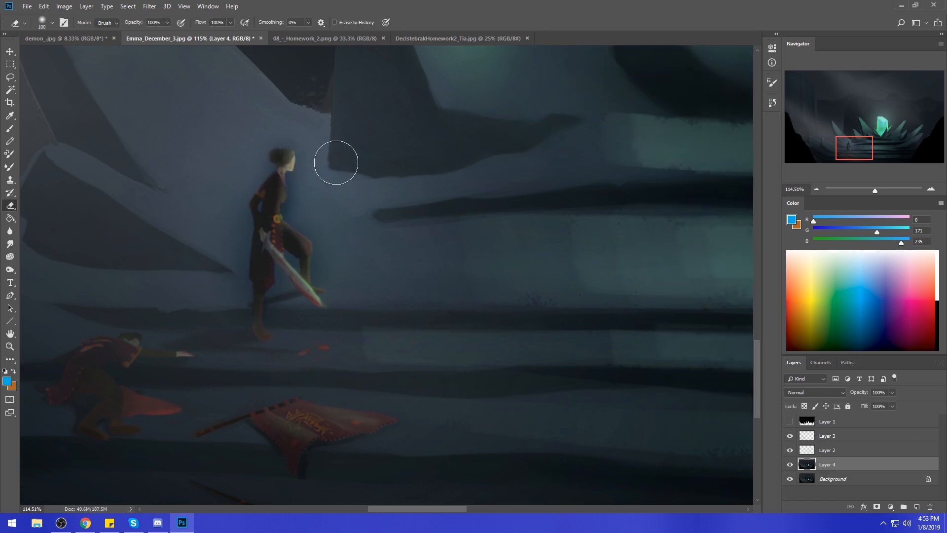
pyautogui.rightClick(376, 184)
pyautogui.click(418, 402)
pyautogui.click(335, 190)
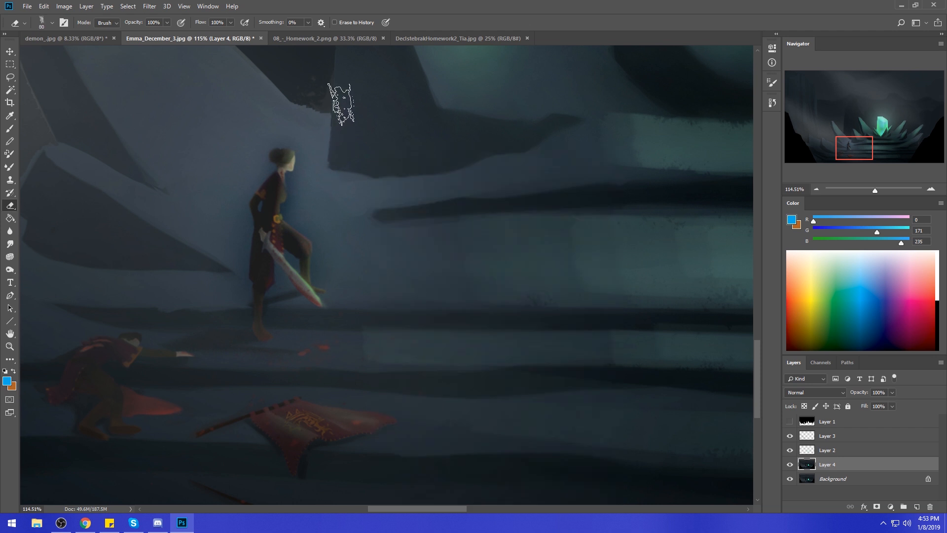
pyautogui.press('[')
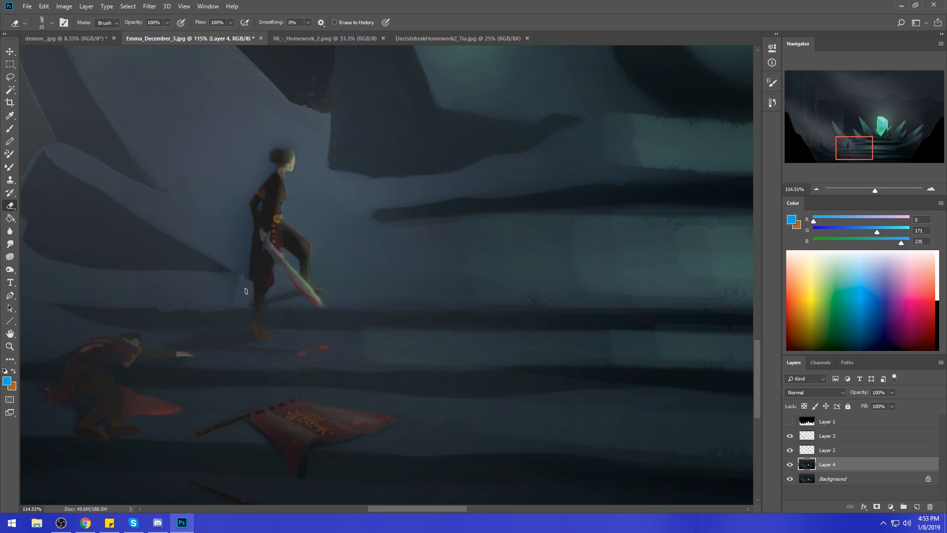
pyautogui.moveTo(236, 277)
pyautogui.mouseDown()
pyautogui.moveTo(241, 238)
pyautogui.moveTo(238, 264)
pyautogui.mouseUp()
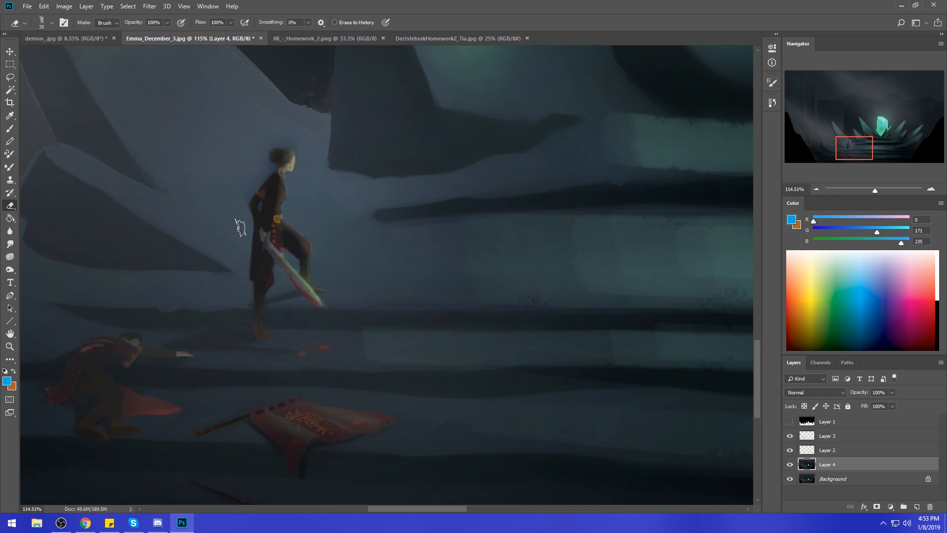
pyautogui.press('[')
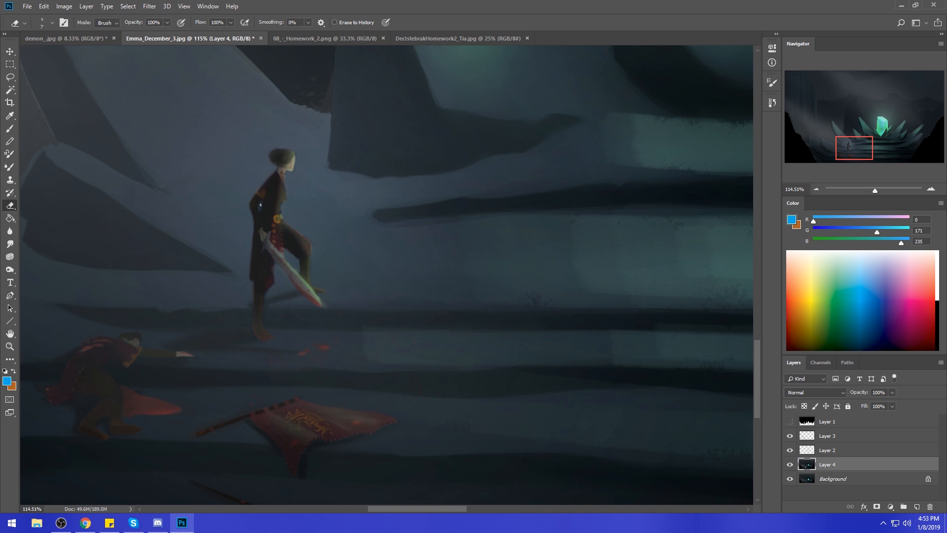
# - Merge Layer 4 with the darkened figure down into the Background
pyautogui.hotkey('ctrl', '0')
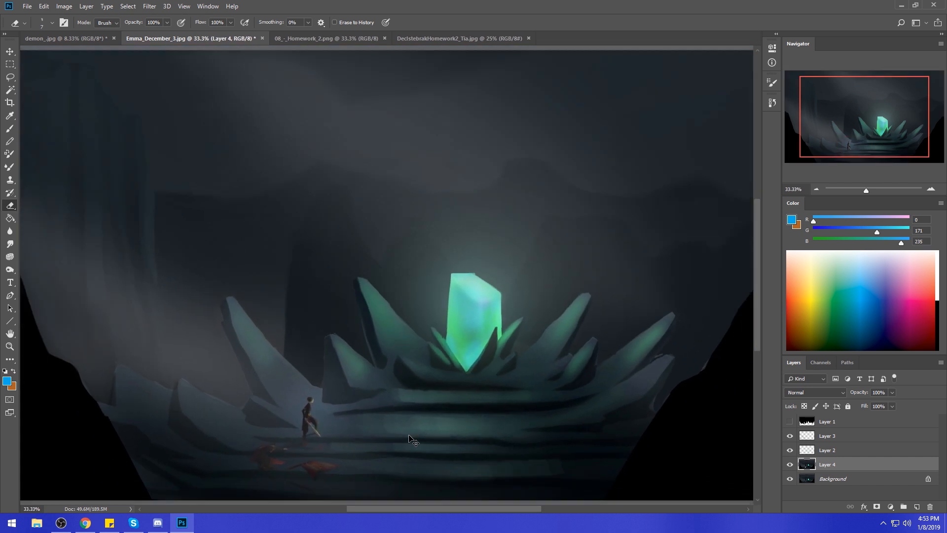
pyautogui.hotkey('ctrl', '-')
pyautogui.hotkey('ctrl', '-')
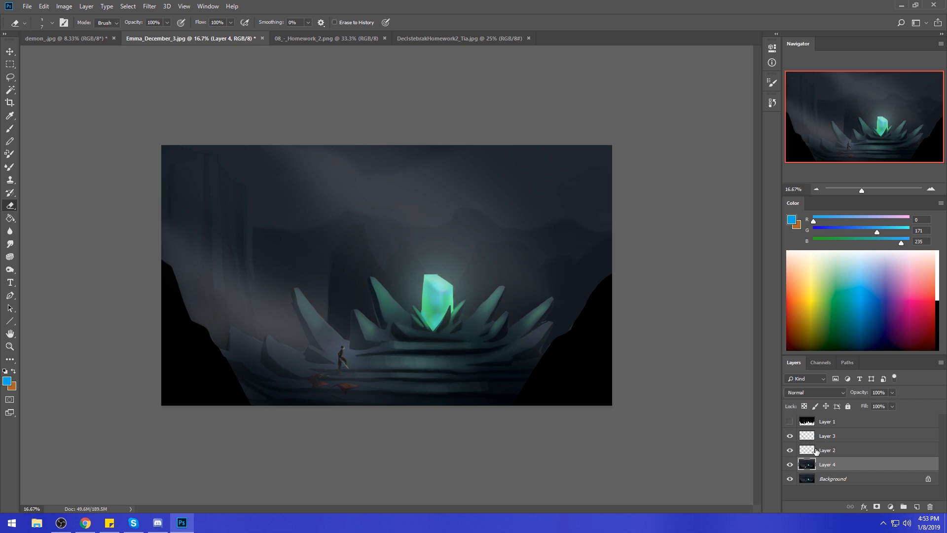
pyautogui.rightClick(833, 473)
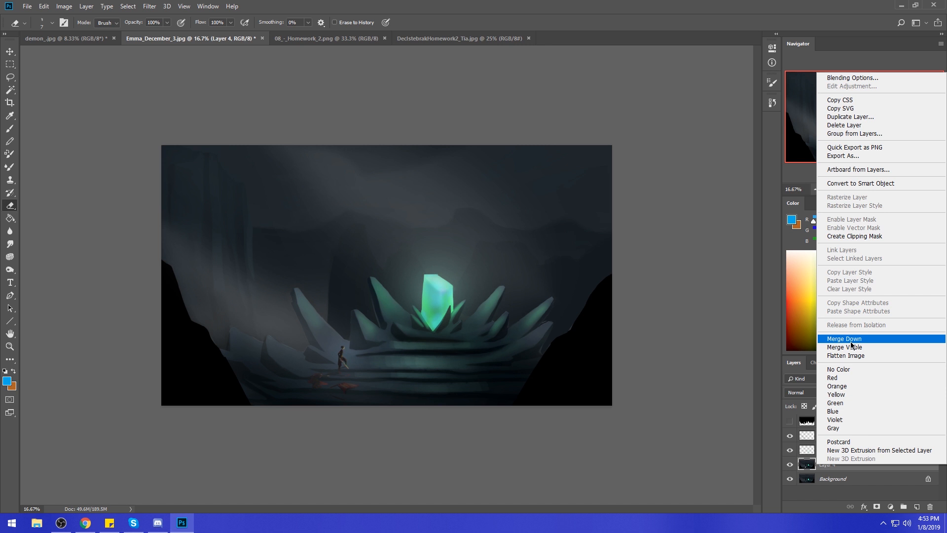
pyautogui.click(844, 338)
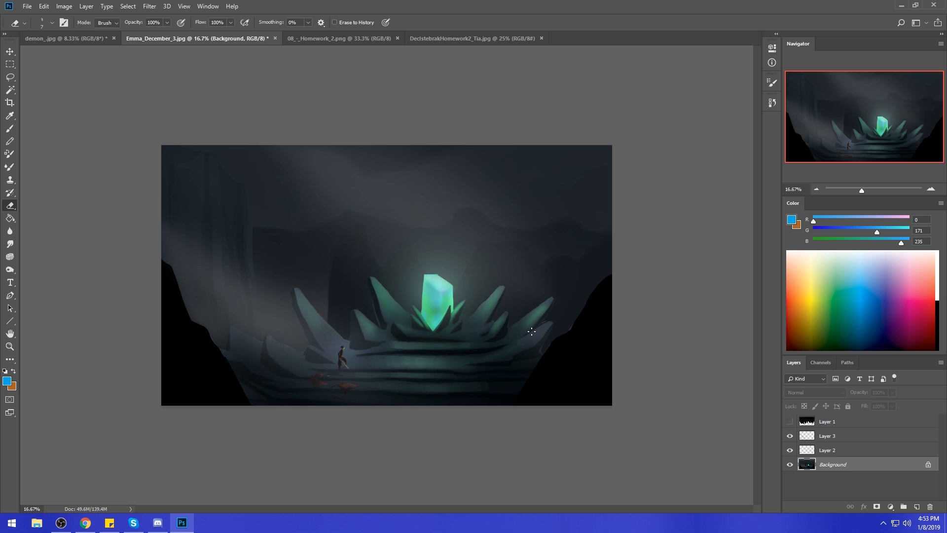
# - Compare the original opened painting with the edited version using the history states, ending on the latest Merge Down state
pyautogui.click(790, 465)
pyautogui.click(772, 102)
pyautogui.moveTo(759, 171); pyautogui.dragTo(765, 130)
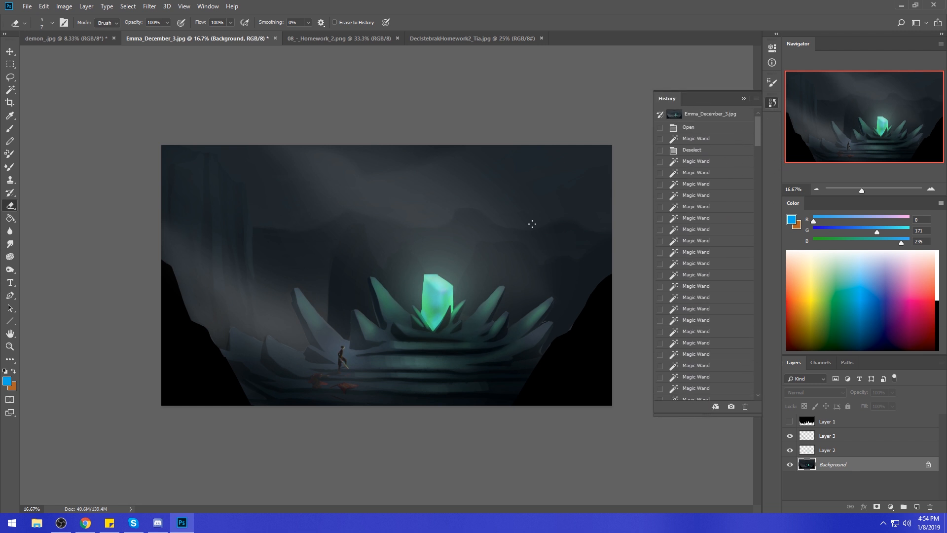
pyautogui.click(708, 115)
pyautogui.moveTo(758, 132); pyautogui.dragTo(770, 382)
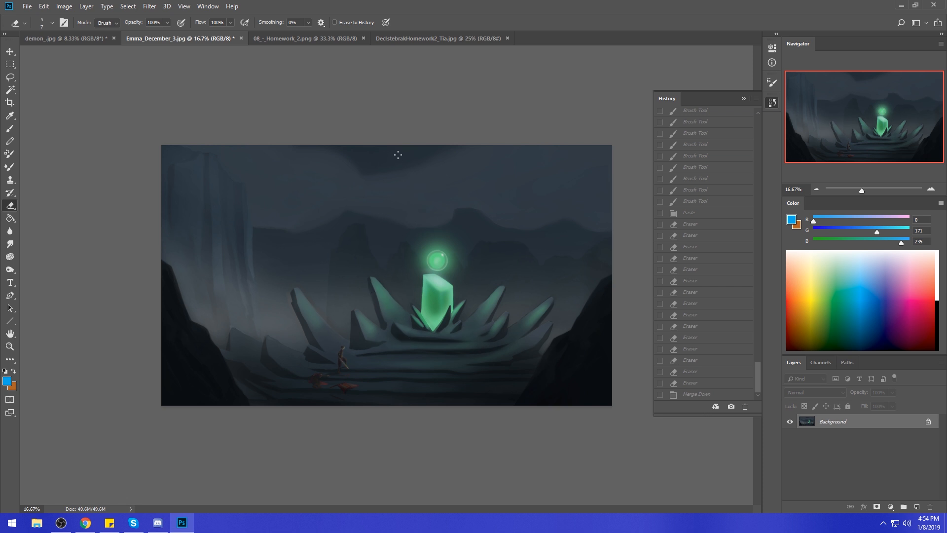
pyautogui.click(700, 395)
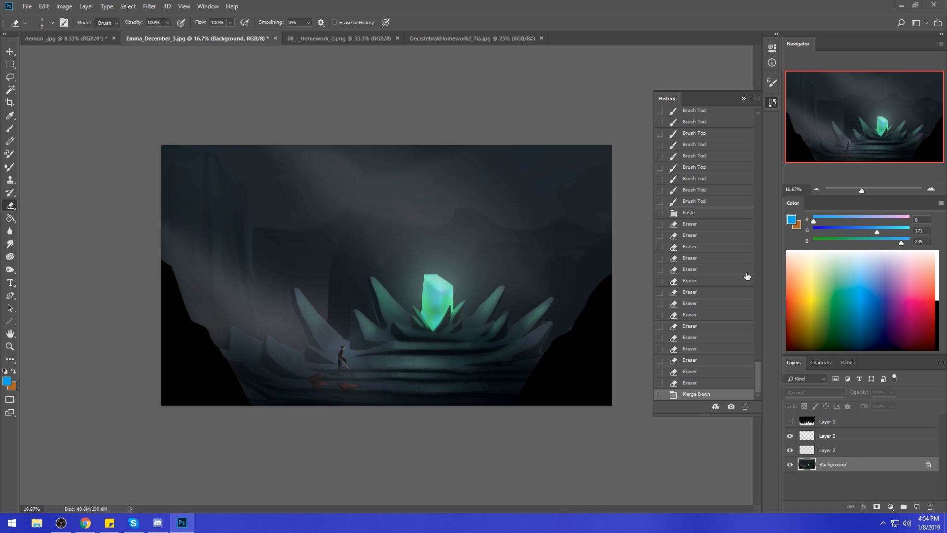
pyautogui.click(748, 97)
# - Select both black foreground cliffs with the Magic Wand and subtract the stray areas over the steps with the Lasso
pyautogui.click(10, 89)
pyautogui.click(593, 358)
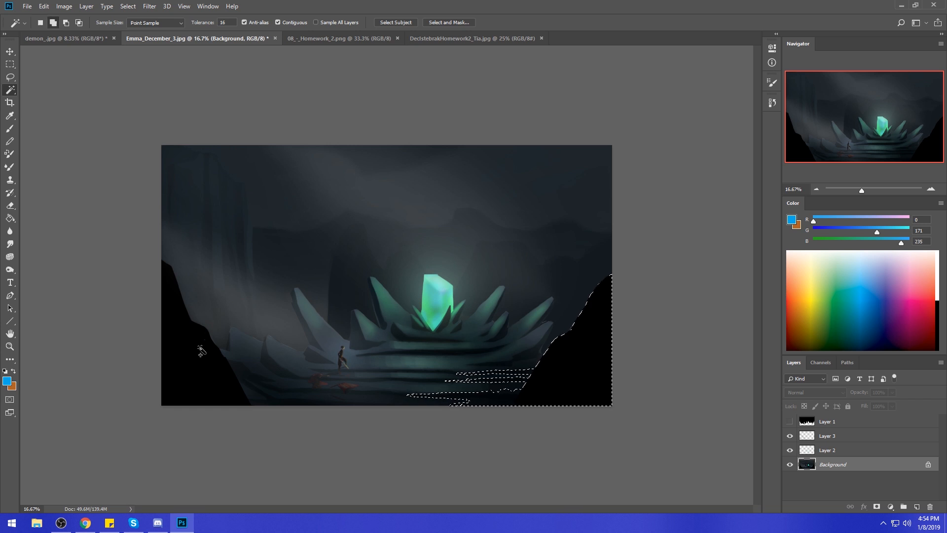
pyautogui.click(211, 359)
pyautogui.press('l')
pyautogui.moveTo(536, 366)
pyautogui.mouseDown()
pyautogui.moveTo(434, 440)
pyautogui.moveTo(537, 363)
pyautogui.moveTo(473, 450)
pyautogui.moveTo(488, 338)
pyautogui.mouseUp()
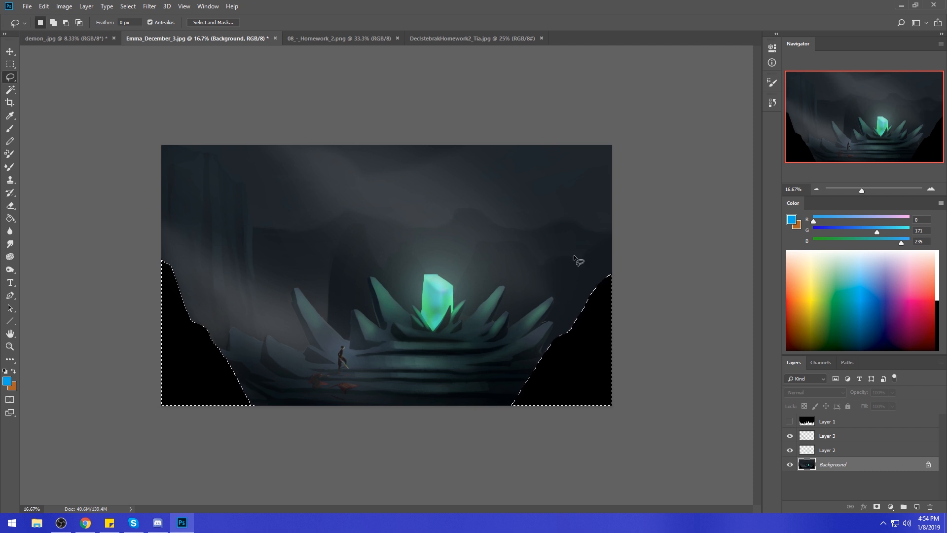
# - Convert the Background to a regular layer named Layer 0 and cut the selected cliffs onto a separate layer
pyautogui.hotkey('ctrl', 'shift', 'n')
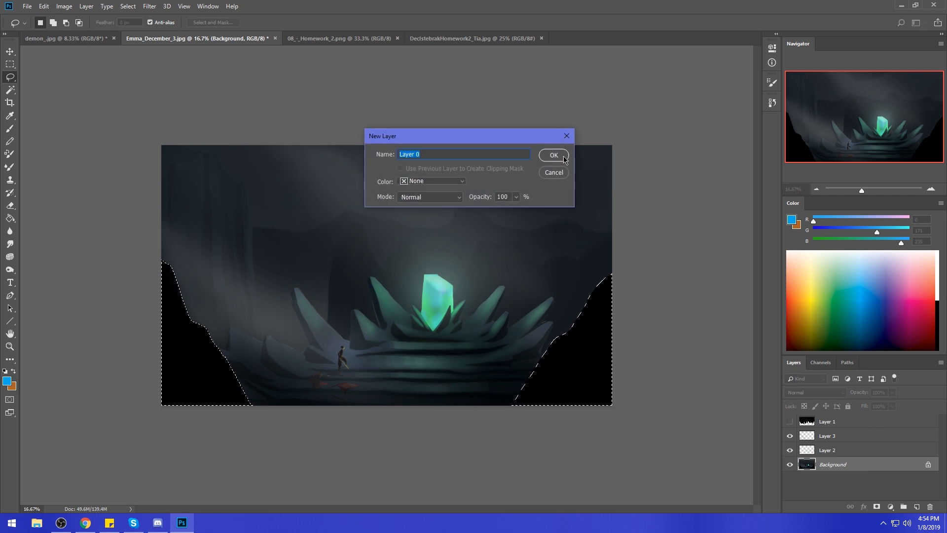
pyautogui.click(553, 155)
pyautogui.hotkey('ctrl', 'x')
pyautogui.hotkey('ctrl', 'v')
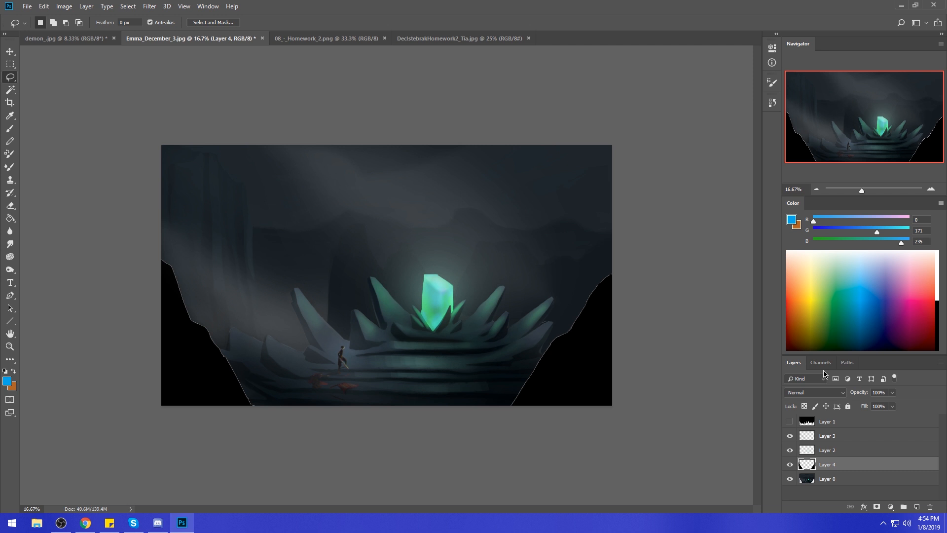
# - Add a new layer beneath Layer 0 and fill it with black sampled from the cliffs
pyautogui.click(842, 478)
pyautogui.click(916, 507)
pyautogui.moveTo(842, 481); pyautogui.dragTo(878, 512)
pyautogui.moveTo(849, 479); pyautogui.dragTo(850, 496)
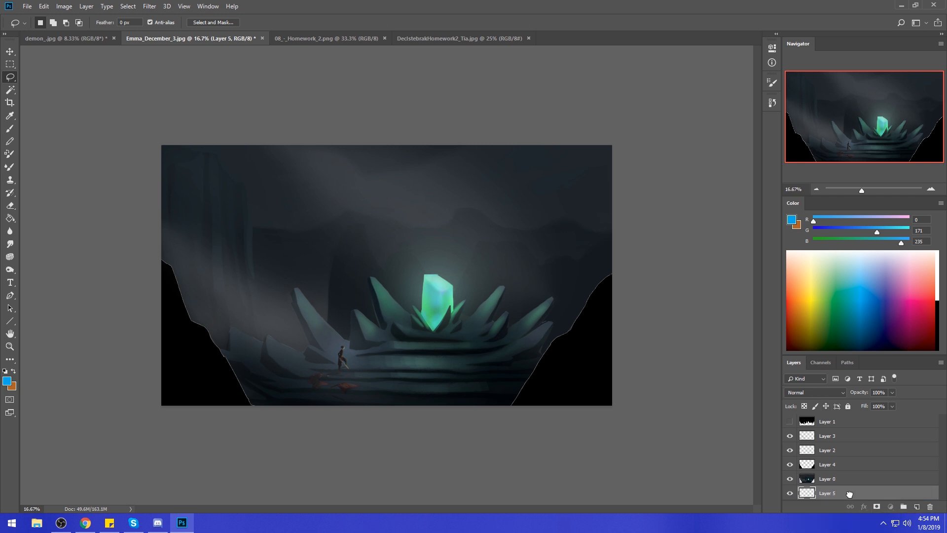
pyautogui.press('g')
pyautogui.keyDown('alt'); pyautogui.click(576, 335); pyautogui.keyUp('alt')
pyautogui.click(573, 361)
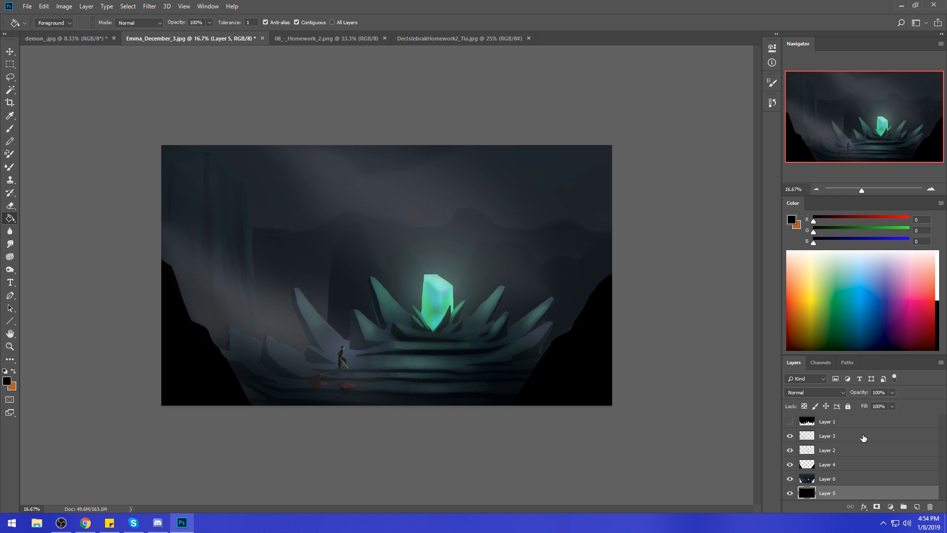
# - Create a new layer above Layer 0 and load a soft round 100 px brush with sampled grey (R 57, G 62, B 67)
pyautogui.click(840, 482)
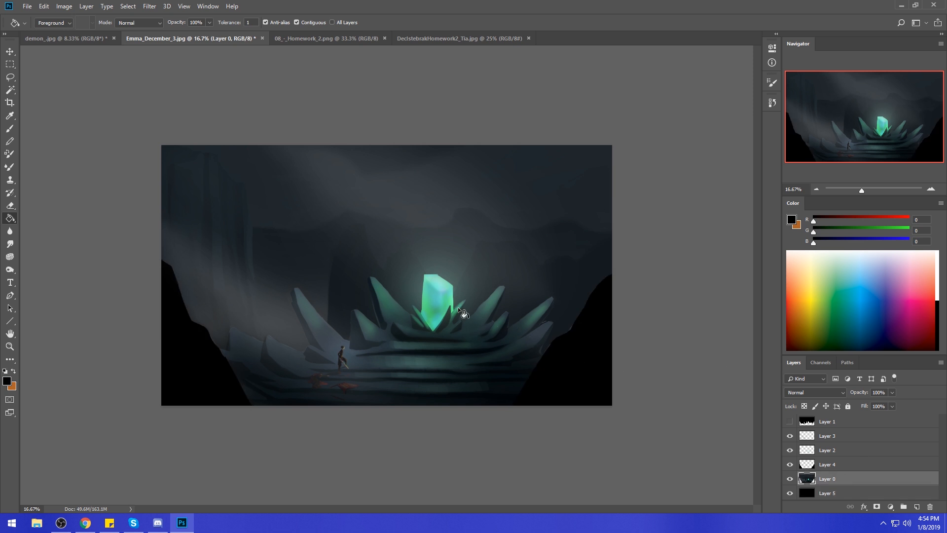
pyautogui.click(917, 506)
pyautogui.press('b')
pyautogui.rightClick(454, 264)
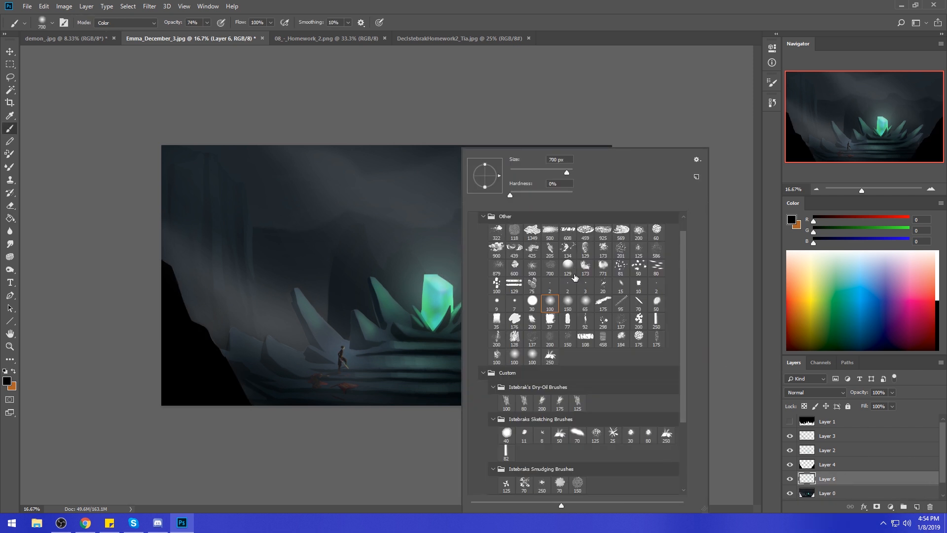
pyautogui.click(550, 302)
pyautogui.keyDown('alt'); pyautogui.click(329, 158); pyautogui.keyUp('alt')
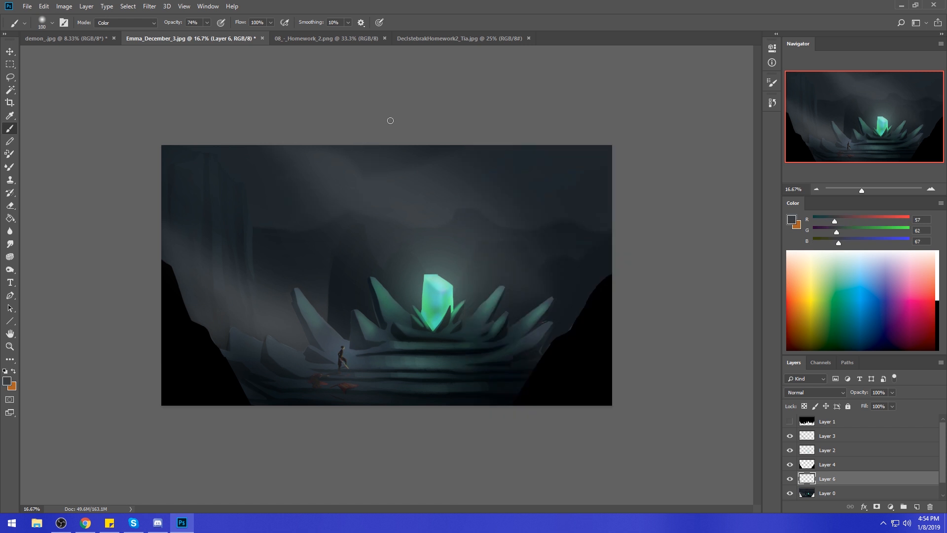
# - Enlarge the soft brush to 2600 px, paint grey haze behind the foreground cliffs, and reduce the brush to 2400 px
pyautogui.press(']')
pyautogui.press(']')
pyautogui.press(']')
pyautogui.press(']')
pyautogui.press(']')
pyautogui.press(']')
pyautogui.press(']')
pyautogui.press(']')
pyautogui.press(']')
pyautogui.press(']')
pyautogui.press(']')
pyautogui.press(']')
pyautogui.press(']')
pyautogui.press(']')
pyautogui.press(']')
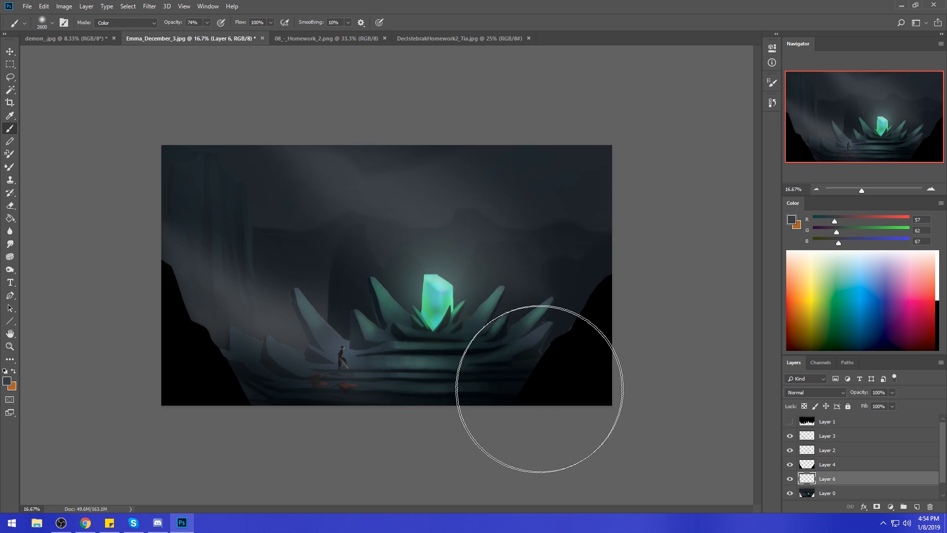
pyautogui.moveTo(241, 422)
pyautogui.mouseDown()
pyautogui.moveTo(328, 412)
pyautogui.moveTo(222, 365)
pyautogui.moveTo(326, 410)
pyautogui.moveTo(315, 310)
pyautogui.moveTo(410, 330)
pyautogui.mouseUp()
pyautogui.press('[')
pyautogui.press('[')
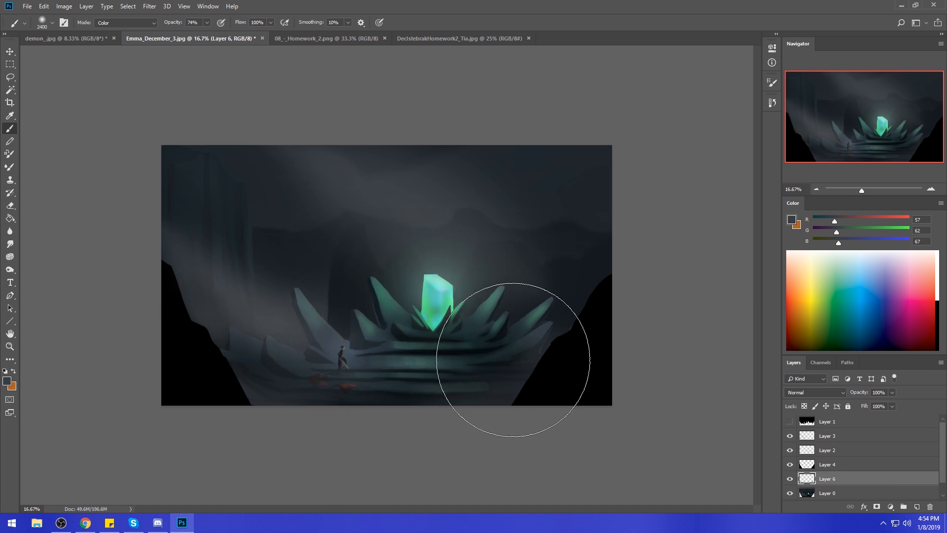
# - Undo the last haze stroke and paint behind the cliffs with a darker sampled grey (R 45, G 52, B 55)
pyautogui.hotkey('ctrl', 'z')
pyautogui.keyDown('alt'); pyautogui.click(499, 258); pyautogui.keyUp('alt')
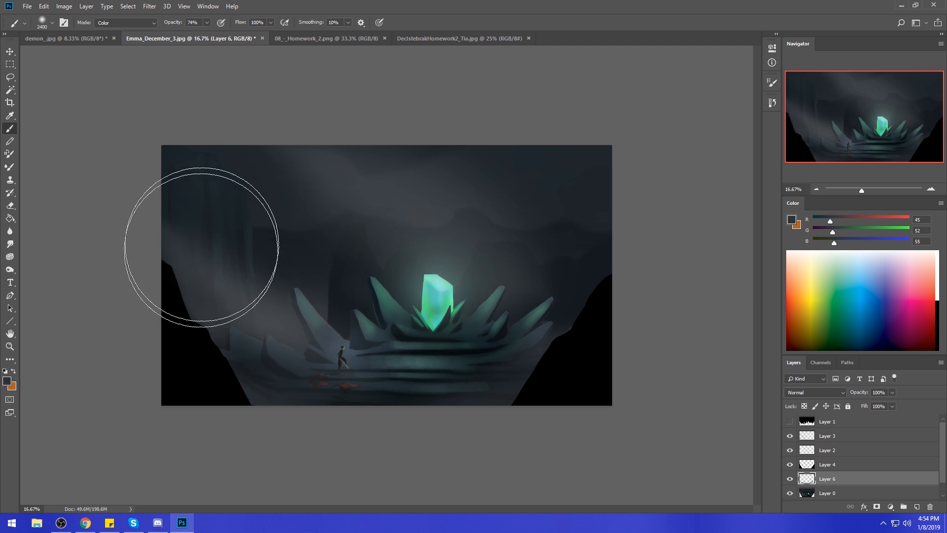
pyautogui.moveTo(557, 305); pyautogui.dragTo(559, 299)
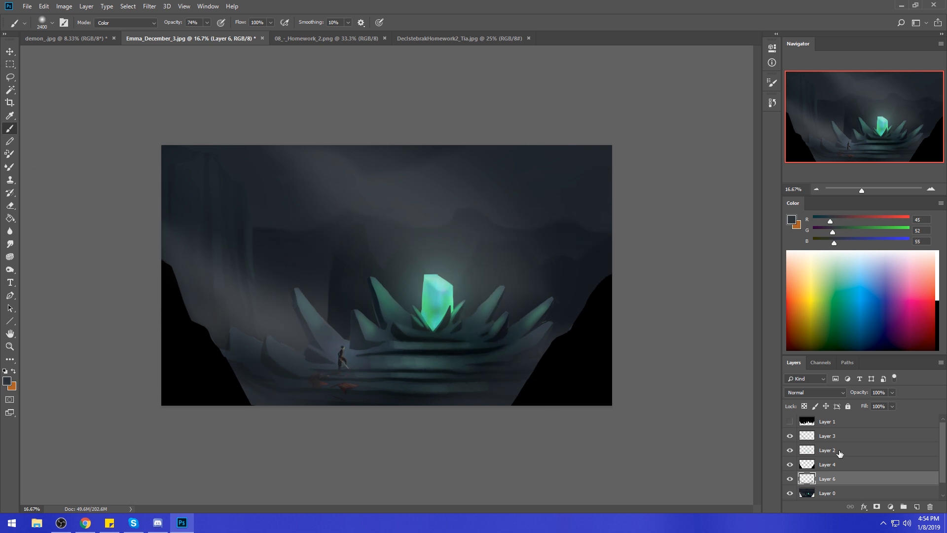
# - Create a new layer above Layer 1 and brush sampled dark grey haze (R 32, G 38, B 43) over the lower cliffs
pyautogui.click(829, 493)
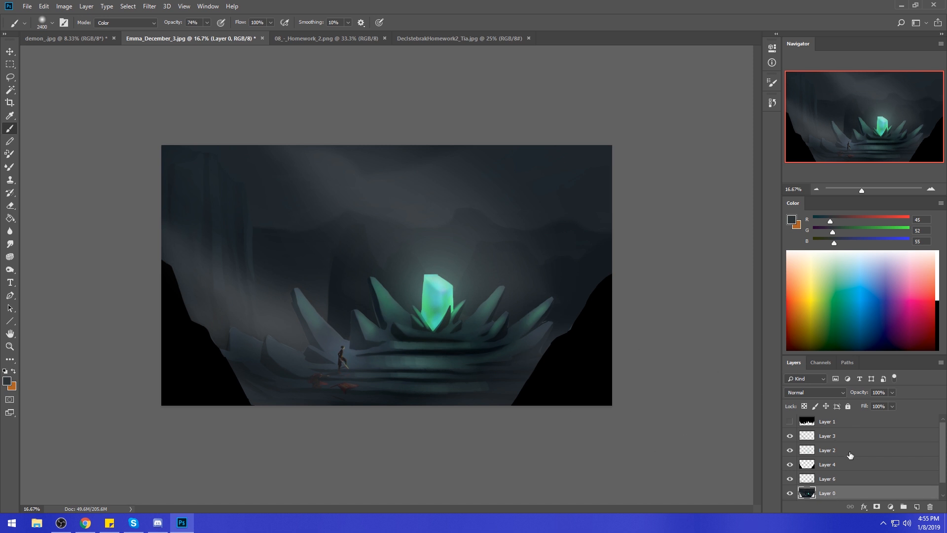
pyautogui.click(831, 422)
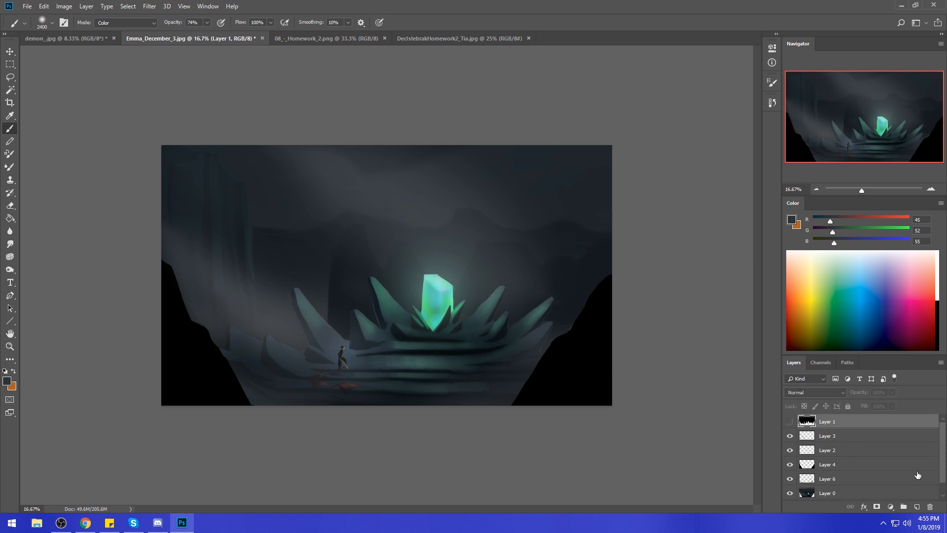
pyautogui.click(917, 507)
pyautogui.keyDown('alt'); pyautogui.click(513, 329); pyautogui.keyUp('alt')
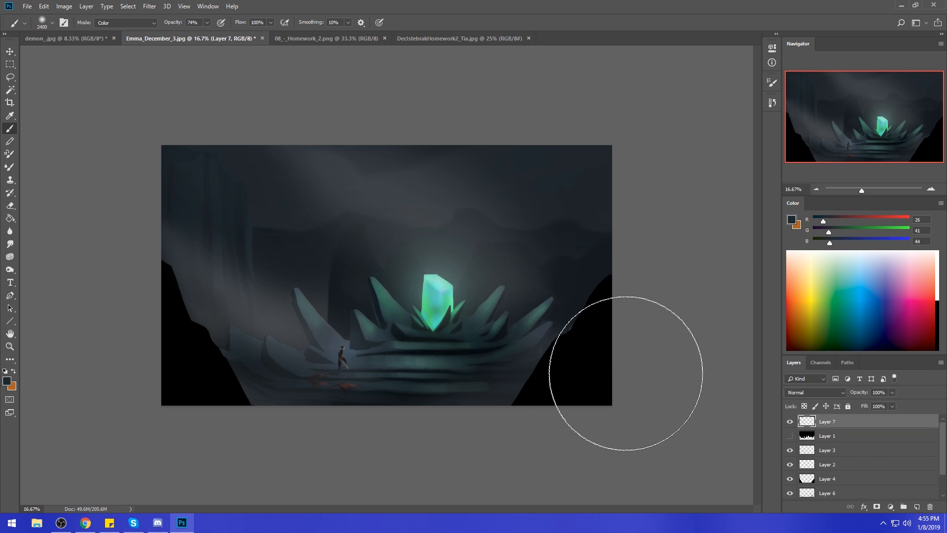
pyautogui.keyDown('alt'); pyautogui.click(525, 170); pyautogui.keyUp('alt')
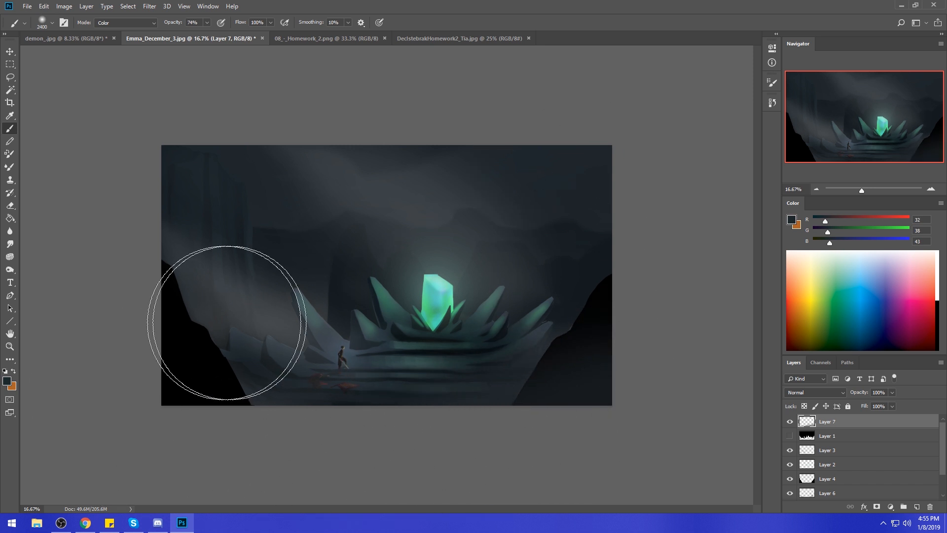
pyautogui.hotkey('ctrl', 'z')
pyautogui.moveTo(628, 414)
pyautogui.mouseDown()
pyautogui.moveTo(497, 460)
pyautogui.moveTo(234, 433)
pyautogui.moveTo(321, 427)
pyautogui.moveTo(205, 439)
pyautogui.moveTo(2, 356)
pyautogui.mouseUp()
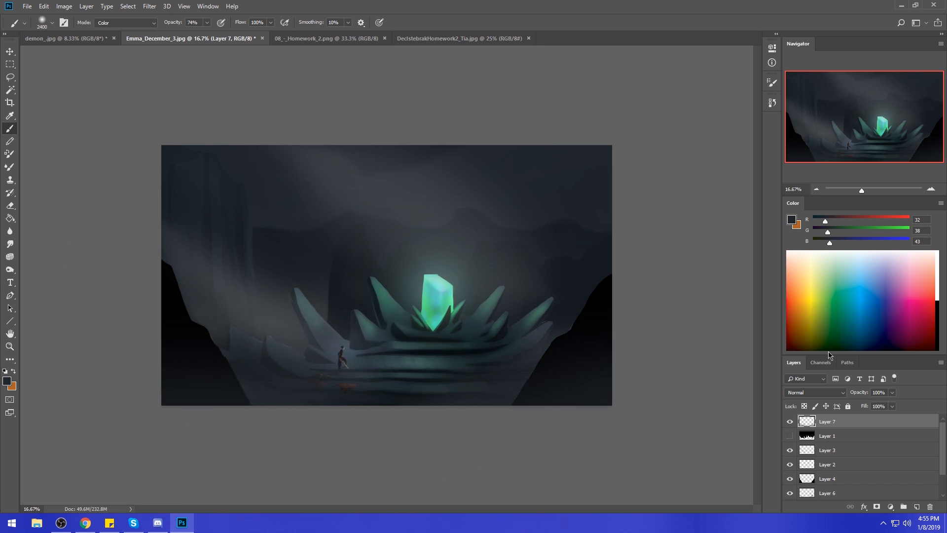
# - Flatten the image and discard the hidden layers
pyautogui.rightClick(836, 428)
pyautogui.click(847, 316)
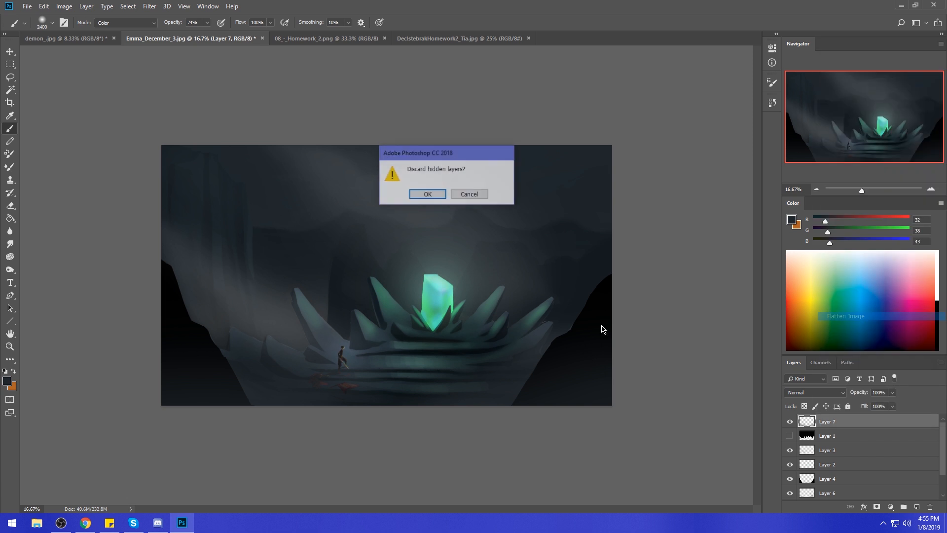
pyautogui.click(413, 197)
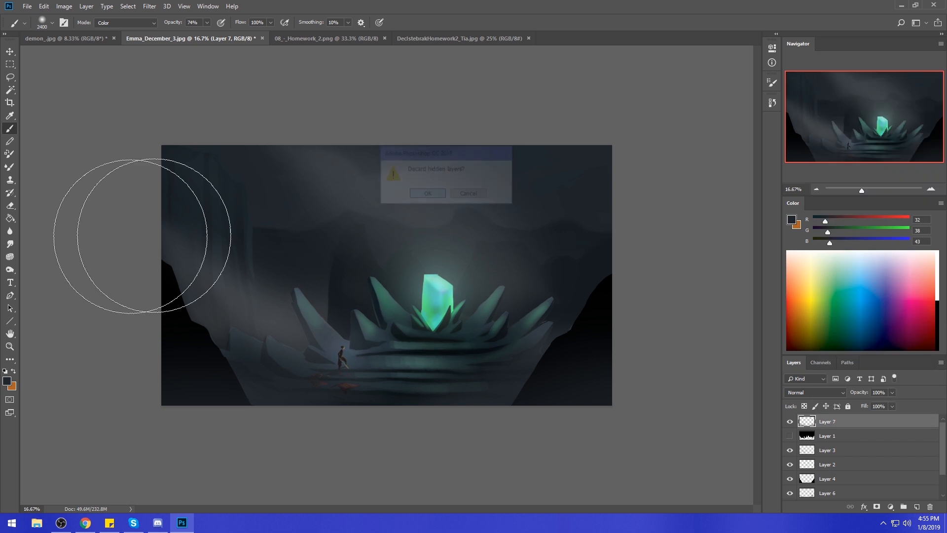
# - Try to brighten the highlights around the figure with the Dodge tool at 42% exposure
pyautogui.click(15, 271)
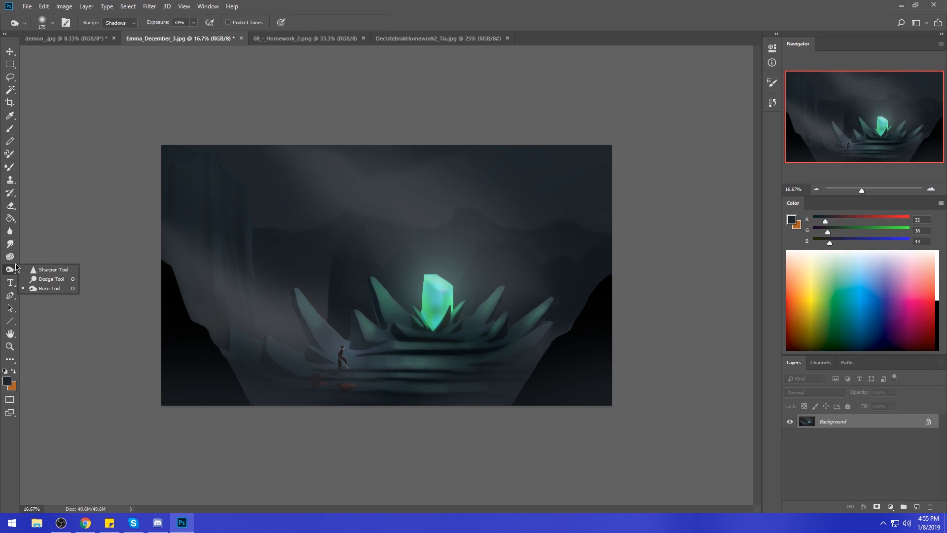
pyautogui.rightClick(14, 271)
pyautogui.click(47, 270)
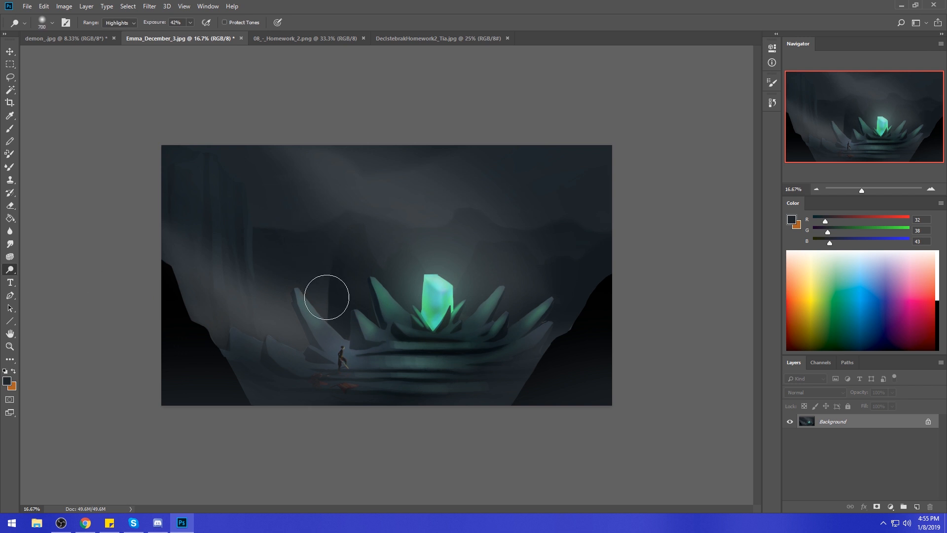
pyautogui.moveTo(351, 358)
pyautogui.mouseDown()
pyautogui.moveTo(293, 339)
pyautogui.moveTo(345, 355)
pyautogui.mouseUp()
pyautogui.press(']')
pyautogui.press(']')
pyautogui.press(']')
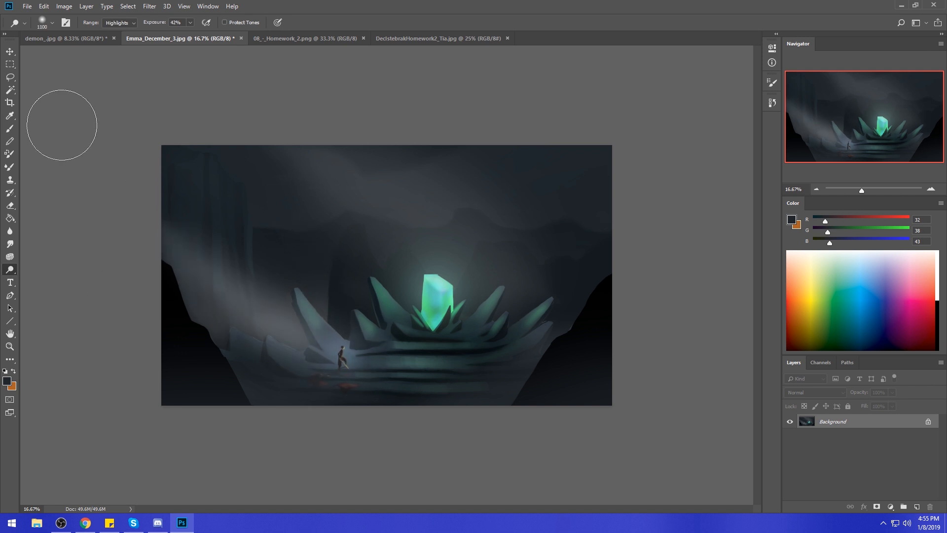
pyautogui.press(']')
pyautogui.press(']')
pyautogui.press(']')
pyautogui.press(']')
pyautogui.hotkey('ctrl', 'z')
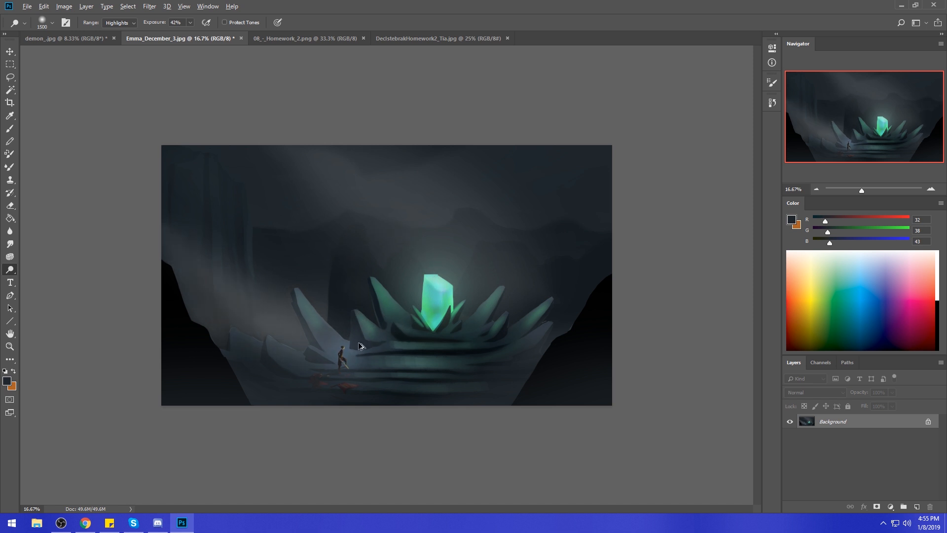
pyautogui.hotkey('ctrl', 'z')
pyautogui.click(426, 281)
pyautogui.click(10, 231)
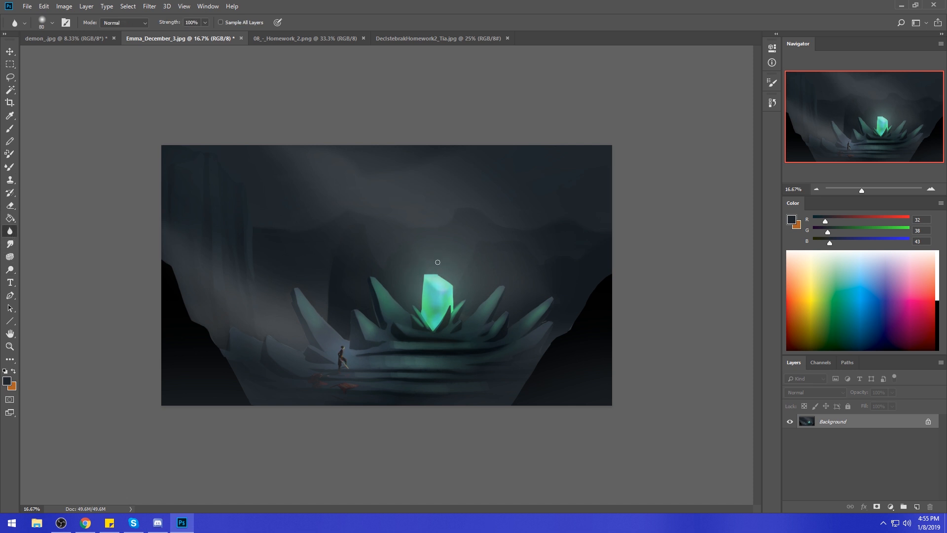
pyautogui.press(']')
pyautogui.press(']')
pyautogui.press(']')
# - Brighten the crystal's highlights using the Dodge tool with 14% exposure and an 800 px brush
pyautogui.click(10, 270)
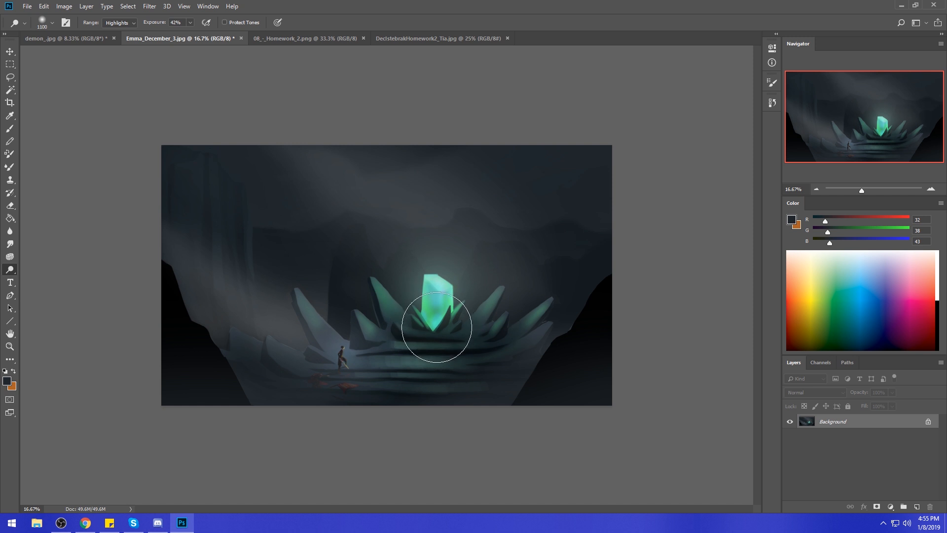
pyautogui.press('[')
pyautogui.press('[')
pyautogui.press('[')
pyautogui.press('[')
pyautogui.press('[')
pyautogui.click(191, 23)
pyautogui.moveTo(179, 33); pyautogui.dragTo(176, 33)
pyautogui.press('[')
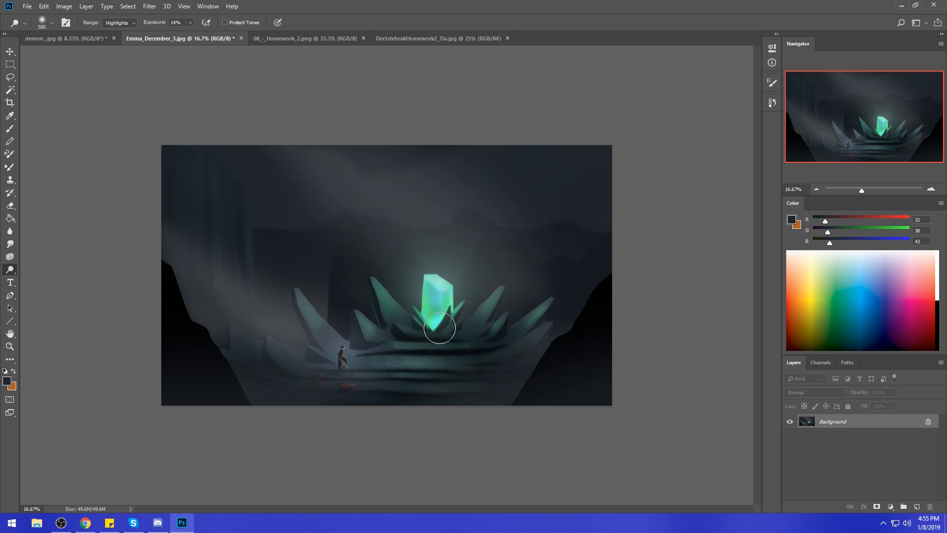
pyautogui.press(']')
pyautogui.press(']')
pyautogui.press(']')
pyautogui.moveTo(440, 314); pyautogui.dragTo(435, 287)
# - Darken the shadows around the crystal's base with the Burn tool at 33% exposure, enlarging the brush to 1200 px
pyautogui.rightClick(17, 272)
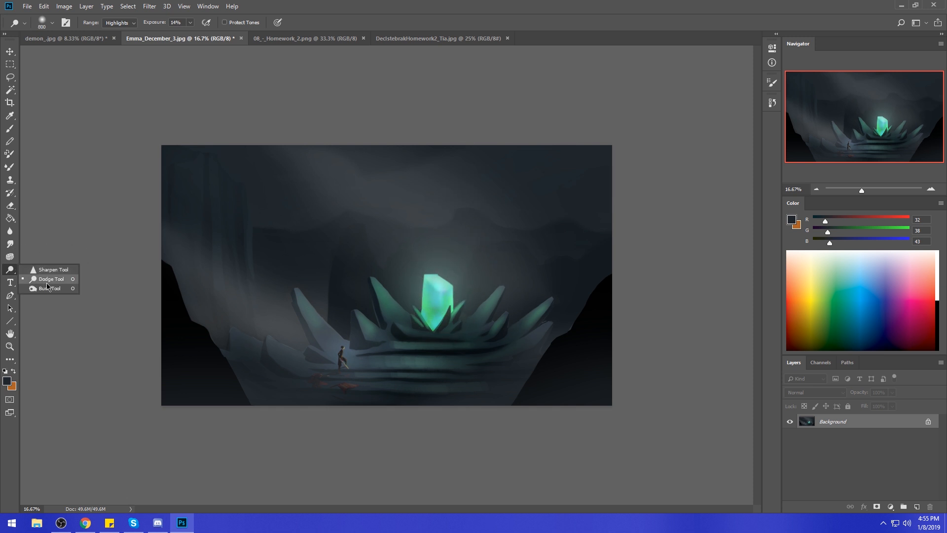
pyautogui.click(42, 277)
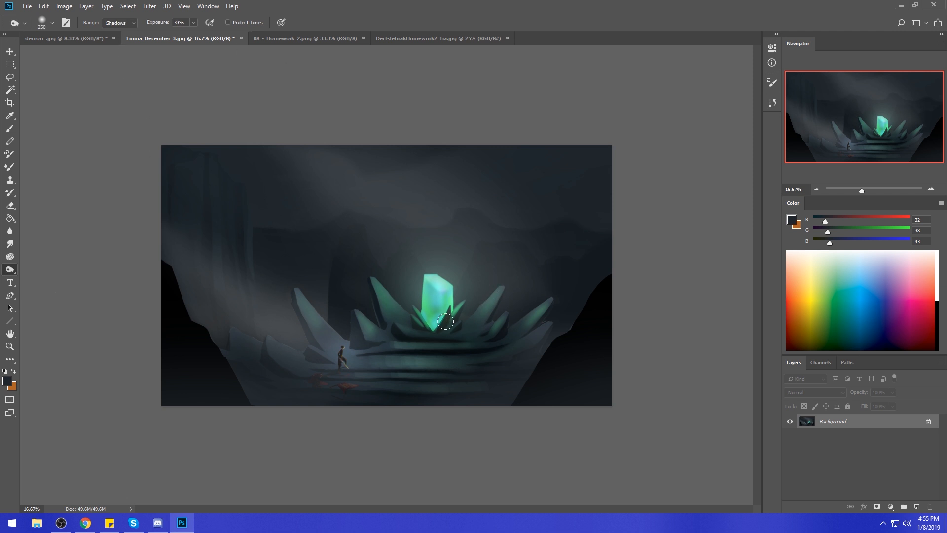
pyautogui.press(']')
pyautogui.press(']')
pyautogui.press(']')
pyautogui.moveTo(440, 328); pyautogui.dragTo(419, 321)
pyautogui.press(']')
pyautogui.press(']')
pyautogui.press(']')
pyautogui.press(']')
pyautogui.press(']')
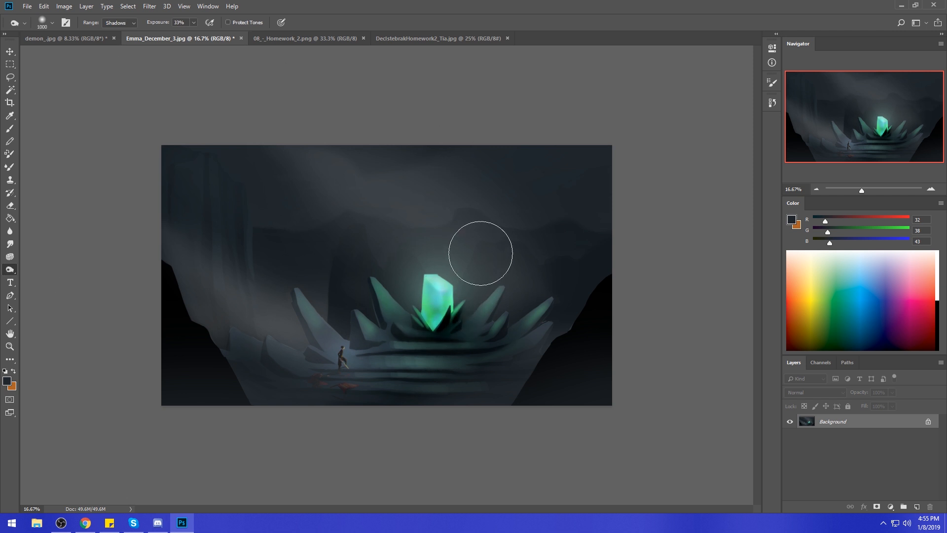
pyautogui.press(']')
pyautogui.press(']')
pyautogui.moveTo(435, 315); pyautogui.dragTo(445, 311)
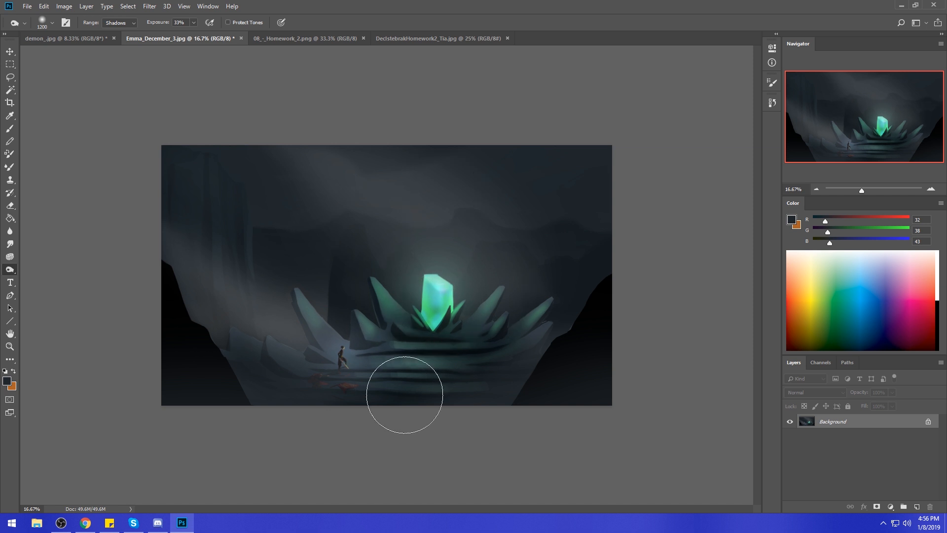
# - Sample the crystal's teal (R 61, G 201, B 168) and tint the steps and spikes around it in Color mode
pyautogui.press('b')
pyautogui.keyDown('alt'); pyautogui.click(436, 298); pyautogui.keyUp('alt')
pyautogui.moveTo(429, 361)
pyautogui.mouseDown()
pyautogui.moveTo(505, 358)
pyautogui.moveTo(585, 218)
pyautogui.mouseUp()
# - Lower the brush opacity to 38%, tint the steps and spike near the figure teal, and shrink the brush to 300 px
pyautogui.click(208, 23)
pyautogui.moveTo(354, 389)
pyautogui.mouseDown()
pyautogui.moveTo(419, 186)
pyautogui.moveTo(319, 308)
pyautogui.mouseUp()
pyautogui.press('[')
pyautogui.press('[')
pyautogui.press('[')
pyautogui.press('[')
pyautogui.press('[')
pyautogui.press('[')
pyautogui.press('[')
pyautogui.press('[')
pyautogui.press('[')
pyautogui.press('[')
pyautogui.press('[')
pyautogui.press('[')
pyautogui.press('[')
pyautogui.press('[')
pyautogui.press('[')
pyautogui.press('[')
pyautogui.press('[')
pyautogui.press('[')
pyautogui.press('[')
pyautogui.press('[')
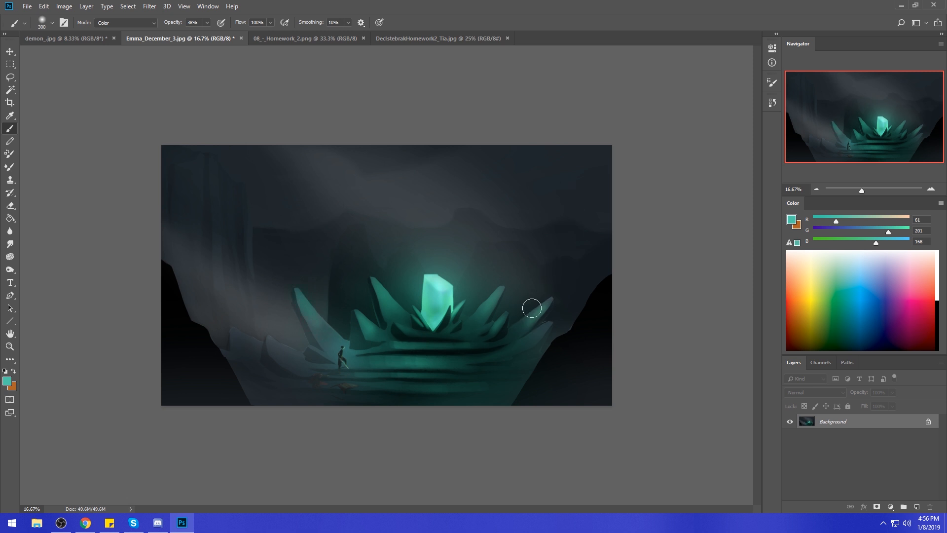
# - Try to erase the teal tint over the lower steps with a soft 1600 px eraser
pyautogui.press('e')
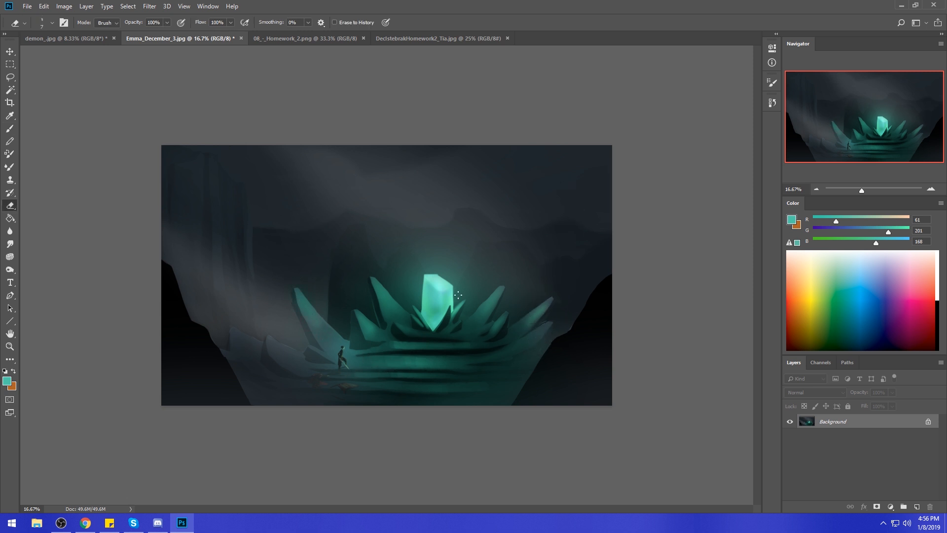
pyautogui.rightClick(458, 295)
pyautogui.click(560, 301)
pyautogui.press(']')
pyautogui.press(']')
pyautogui.press(']')
pyautogui.press(']')
pyautogui.press(']')
pyautogui.press(']')
pyautogui.press(']')
pyautogui.press(']')
pyautogui.press(']')
pyautogui.press(']')
pyautogui.press(']')
pyautogui.press(']')
pyautogui.press(']')
pyautogui.press(']')
pyautogui.press(']')
pyautogui.moveTo(320, 360)
pyautogui.mouseDown()
pyautogui.moveTo(408, 418)
pyautogui.moveTo(491, 397)
pyautogui.mouseUp()
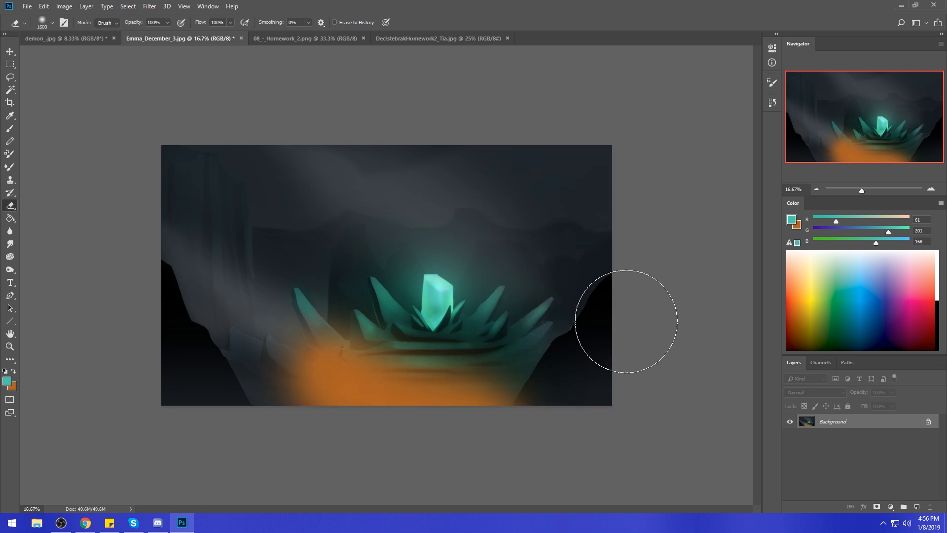
pyautogui.hotkey('ctrl', 'z')
# - Sample the dark blue-grey beside the figure (R 41, G 55, B 58) and tone down the teal with a 1700 px brush
pyautogui.press('b')
pyautogui.hotkey('ctrl', 'a')
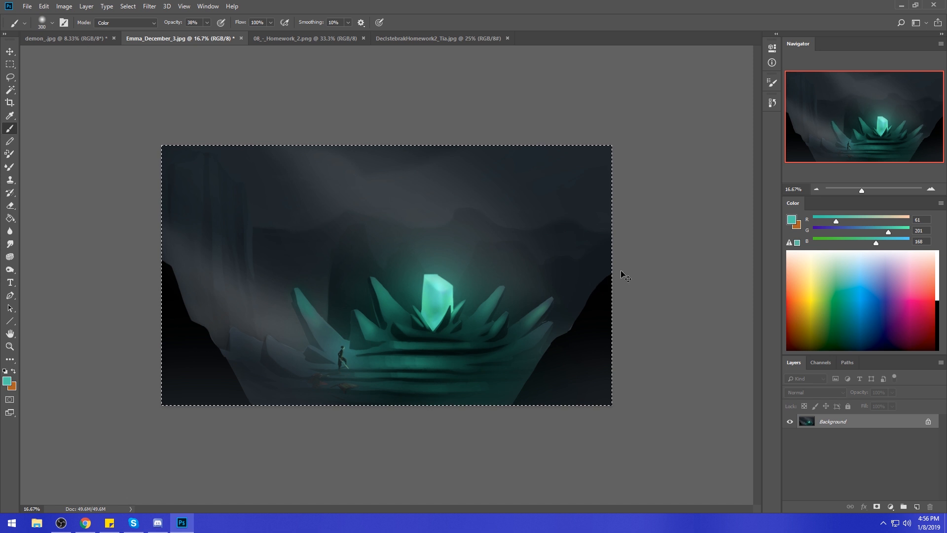
pyautogui.keyDown('alt'); pyautogui.click(318, 349); pyautogui.keyUp('alt')
pyautogui.rightClick(355, 303)
pyautogui.click(380, 311)
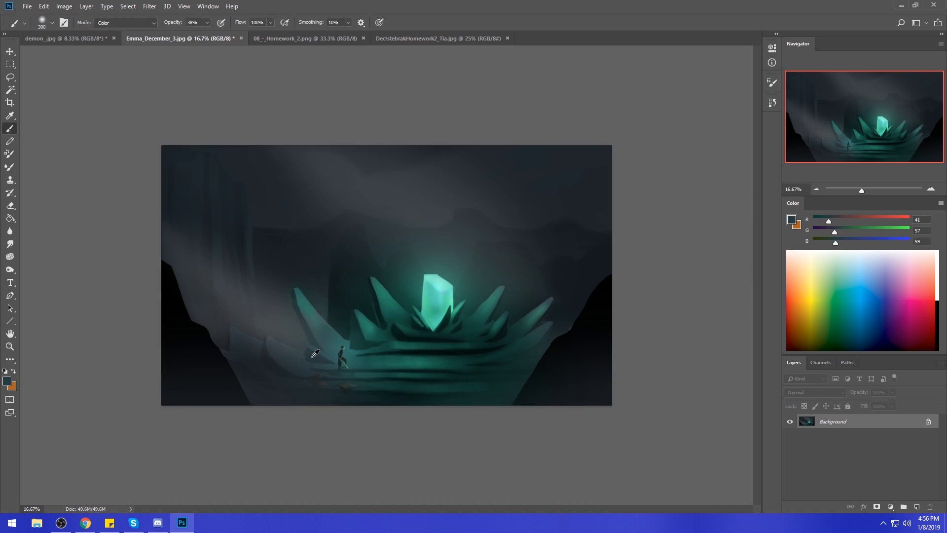
pyautogui.keyDown('alt'); pyautogui.click(308, 356); pyautogui.keyUp('alt')
pyautogui.press(']')
pyautogui.press(']')
pyautogui.press(']')
pyautogui.press(']')
pyautogui.press(']')
pyautogui.press(']')
pyautogui.press(']')
pyautogui.press(']')
pyautogui.press(']')
pyautogui.press(']')
pyautogui.press(']')
pyautogui.press(']')
pyautogui.press(']')
pyautogui.press(']')
pyautogui.click(108, 24)
pyautogui.click(291, 340)
# - Select jagged slivers along the crystal's left and upper-right edges with the Polygonal Lasso
pyautogui.press('l')
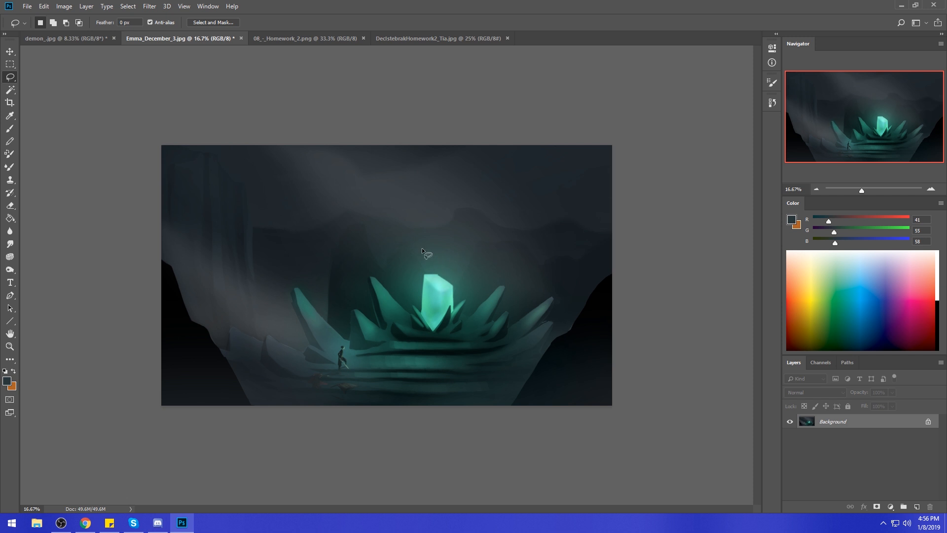
pyautogui.rightClick(12, 78)
pyautogui.click(39, 86)
pyautogui.doubleClick(418, 303)
pyautogui.press('shift')
pyautogui.doubleClick(438, 275)
# - Paint over the selected crystal edges with sampled dark teal (R 37, G 101, B 87) in Normal mode at 100% opacity, and deselect
pyautogui.press('b')
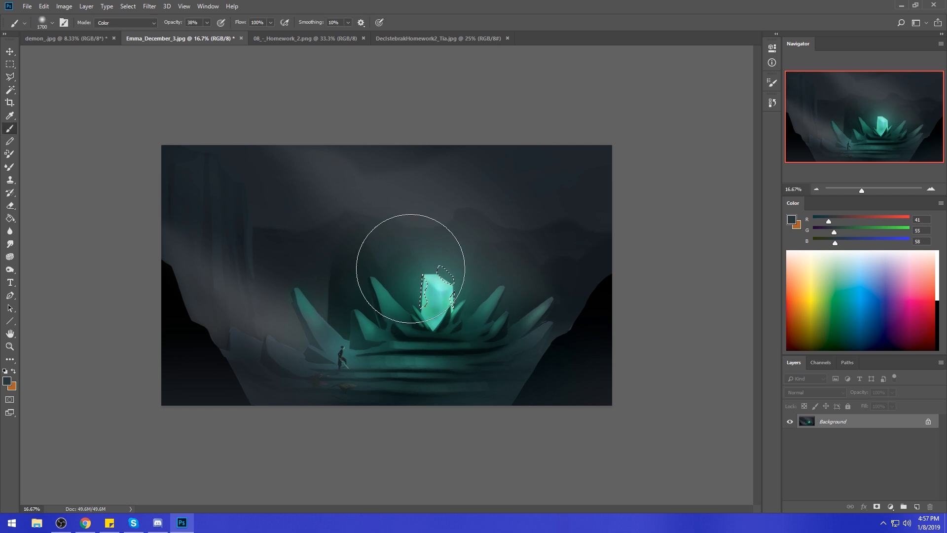
pyautogui.keyDown('alt'); pyautogui.click(420, 279); pyautogui.keyUp('alt')
pyautogui.click(126, 23)
pyautogui.click(129, 31)
pyautogui.click(207, 22)
pyautogui.moveTo(207, 34); pyautogui.dragTo(233, 35)
pyautogui.moveTo(428, 284); pyautogui.dragTo(429, 306)
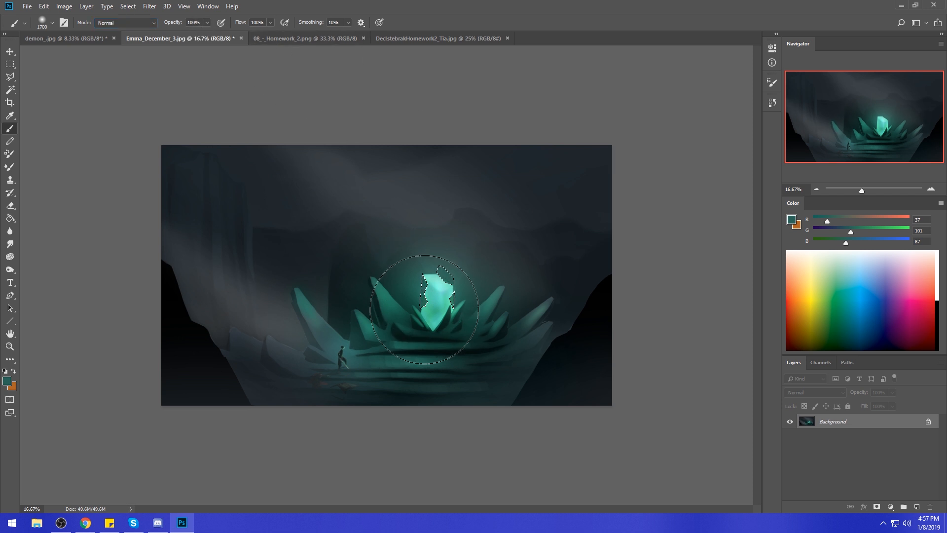
pyautogui.hotkey('ctrl', 'd')
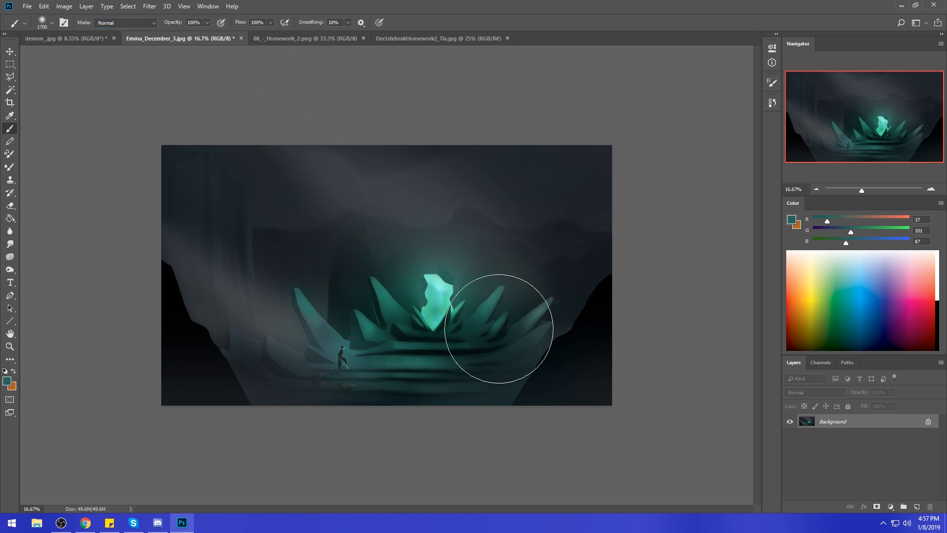
pyautogui.keyDown('alt'); pyautogui.click(442, 269); pyautogui.keyUp('alt')
pyautogui.keyDown('alt'); pyautogui.click(425, 282); pyautogui.keyUp('alt')
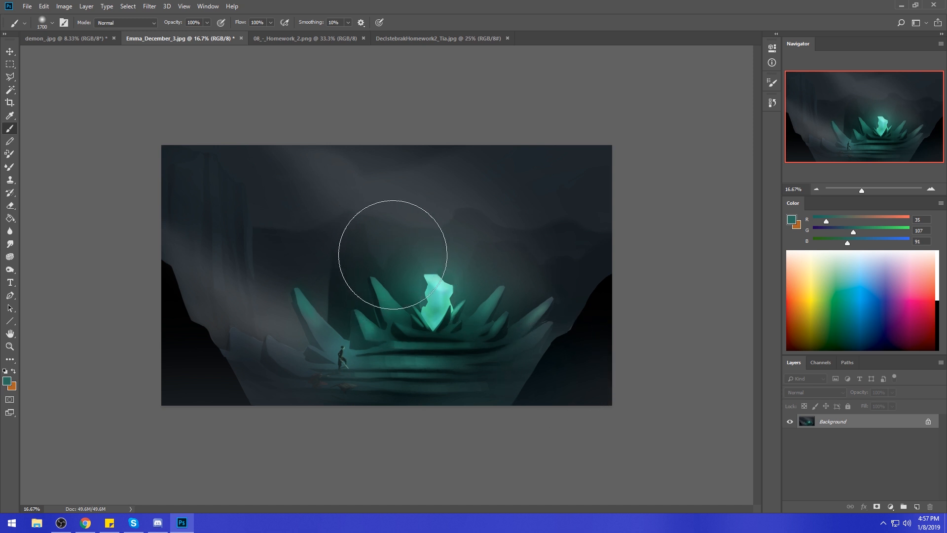
pyautogui.press('m')
pyautogui.rightClick(393, 256)
pyautogui.click(369, 300)
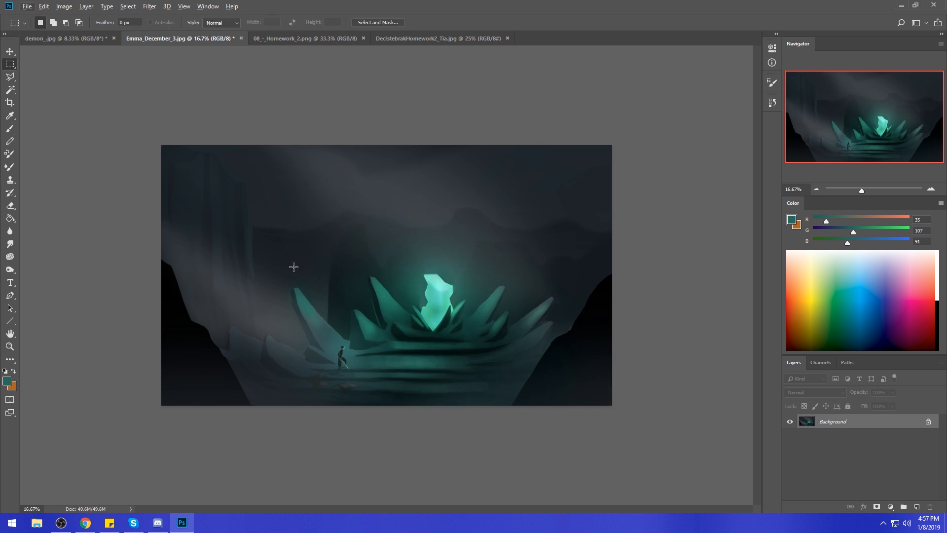
pyautogui.press('l')
pyautogui.press('Escape')
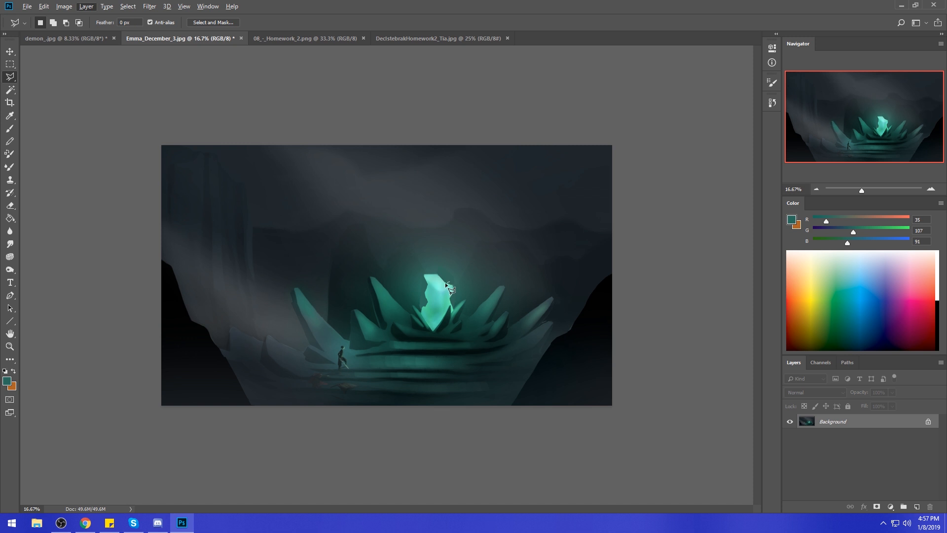
# - On a new layer, sketch two tall curved spikes around the crystal with the 30 px sketching brush in crimson (R 204, G 30, B 78)
pyautogui.press('b')
pyautogui.rightClick(402, 225)
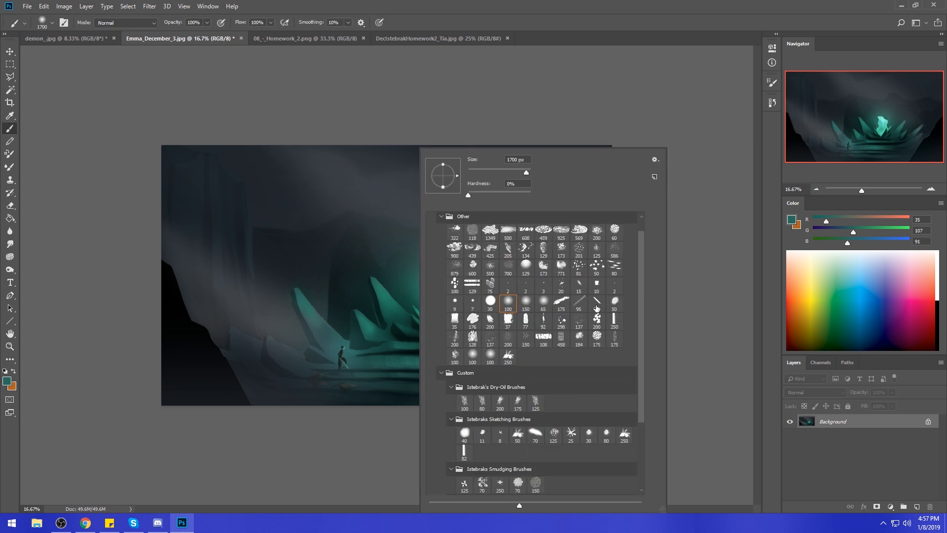
pyautogui.click(590, 438)
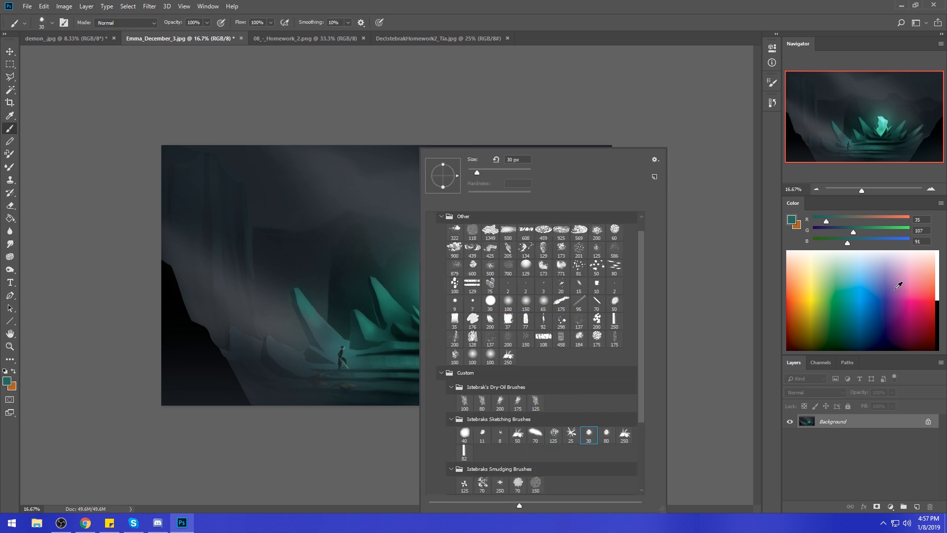
pyautogui.click(927, 306)
pyautogui.click(917, 506)
pyautogui.moveTo(394, 327); pyautogui.dragTo(380, 154)
pyautogui.moveTo(444, 326); pyautogui.dragTo(523, 312)
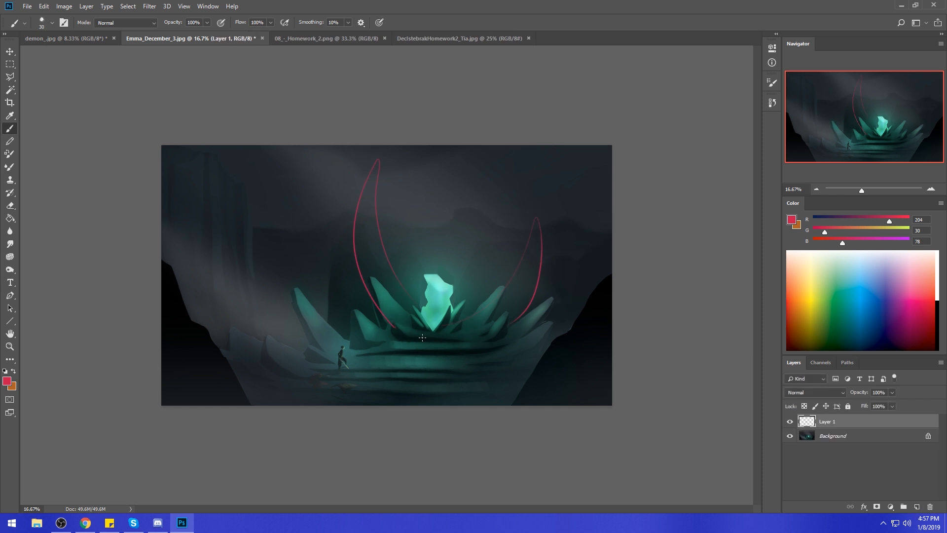
# - Sketch more large curved spikes along the cavern's sides, in the foreground and behind the crystal
pyautogui.moveTo(495, 354)
pyautogui.mouseDown()
pyautogui.moveTo(560, 138)
pyautogui.moveTo(639, 267)
pyautogui.mouseUp()
pyautogui.moveTo(267, 407)
pyautogui.mouseDown()
pyautogui.moveTo(190, 247)
pyautogui.moveTo(100, 329)
pyautogui.mouseUp()
pyautogui.moveTo(513, 407)
pyautogui.mouseDown()
pyautogui.moveTo(486, 227)
pyautogui.moveTo(631, 284)
pyautogui.mouseUp()
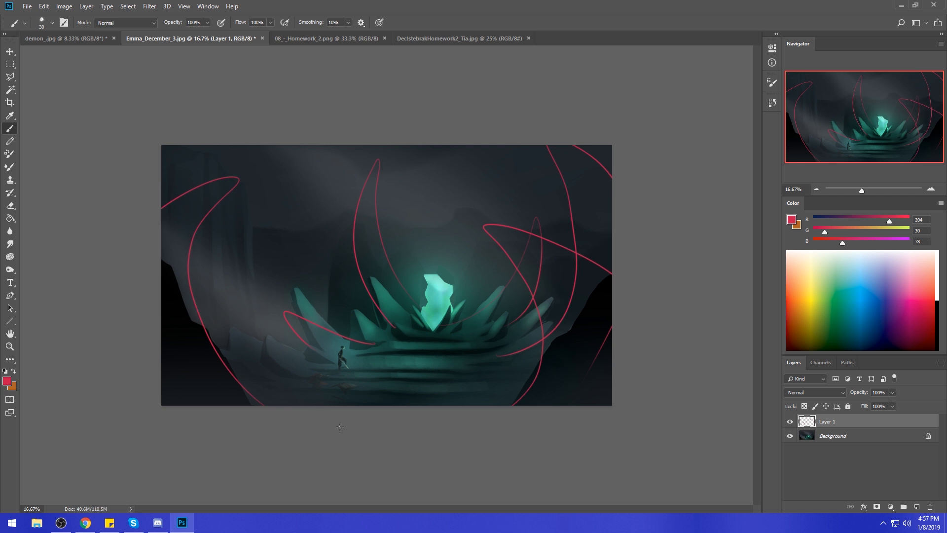
pyautogui.moveTo(334, 296); pyautogui.dragTo(260, 414)
pyautogui.hotkey('ctrl', 'z')
pyautogui.moveTo(254, 356)
pyautogui.mouseDown()
pyautogui.moveTo(248, 345)
pyautogui.moveTo(271, 316)
pyautogui.mouseUp()
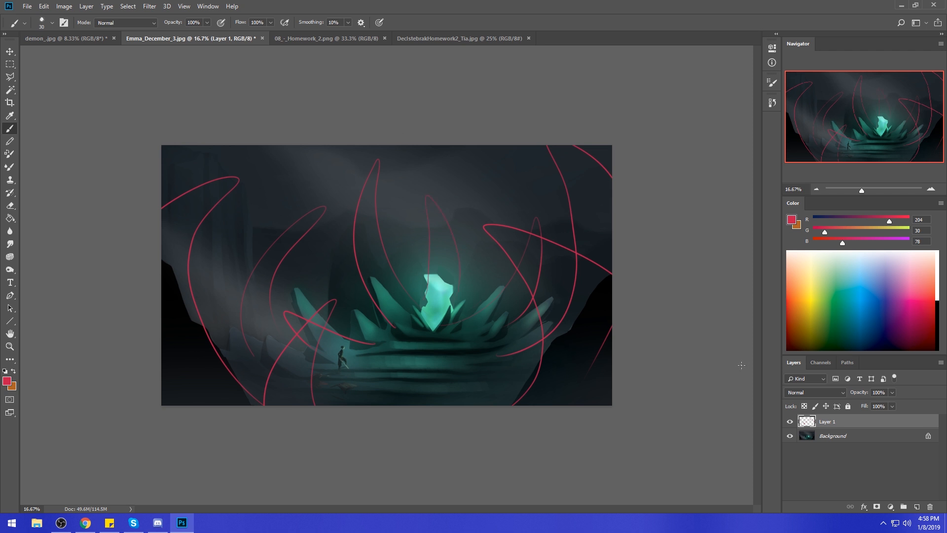
# - Recolour the spike sketch with Hue/Saturation, setting Hue to -160 and Lightness to -37
pyautogui.press('i')
pyautogui.hotkey('ctrl', 'u')
pyautogui.moveTo(781, 270)
pyautogui.mouseDown()
pyautogui.moveTo(795, 270)
pyautogui.moveTo(737, 273)
pyautogui.mouseUp()
pyautogui.moveTo(781, 323); pyautogui.dragTo(761, 321)
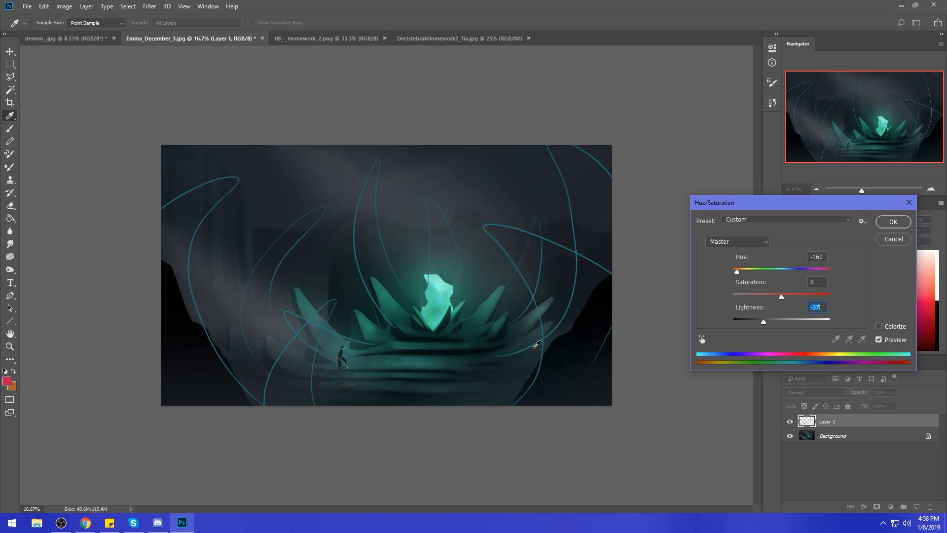
pyautogui.click(892, 222)
pyautogui.press('b')
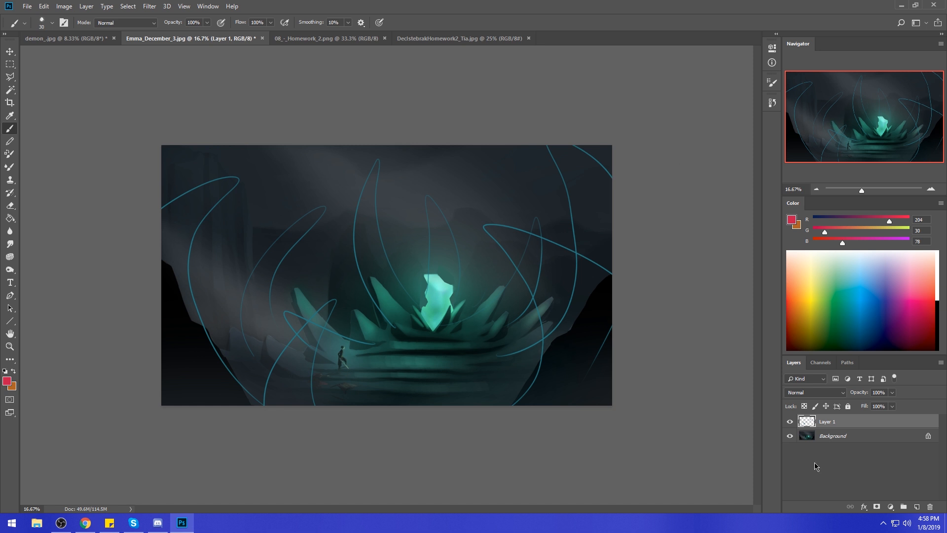
# - Switch to the painting 08_-_Homework_2.png
pyautogui.click(333, 42)
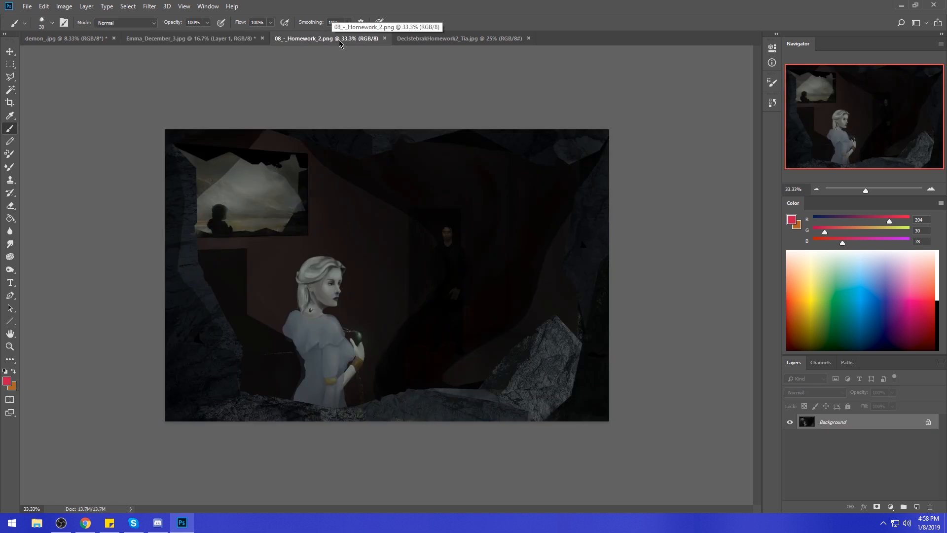
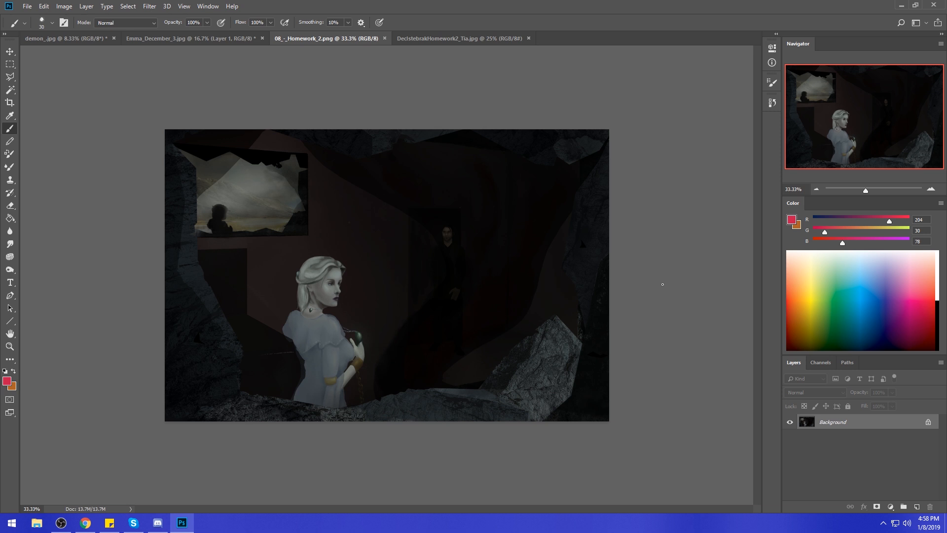
# - Circle the dark round object in the woman's hand with a crimson stroke, and undo the trial marks
pyautogui.click(681, 279)
pyautogui.moveTo(363, 279)
pyautogui.mouseDown()
pyautogui.moveTo(317, 249)
pyautogui.moveTo(390, 367)
pyautogui.moveTo(312, 267)
pyautogui.moveTo(496, 348)
pyautogui.moveTo(465, 348)
pyautogui.moveTo(503, 322)
pyautogui.mouseUp()
pyautogui.hotkey('ctrl', 'z')
pyautogui.hotkey('ctrl', 'z')
pyautogui.moveTo(360, 336)
pyautogui.mouseDown()
pyautogui.moveTo(365, 352)
pyautogui.moveTo(373, 344)
pyautogui.mouseUp()
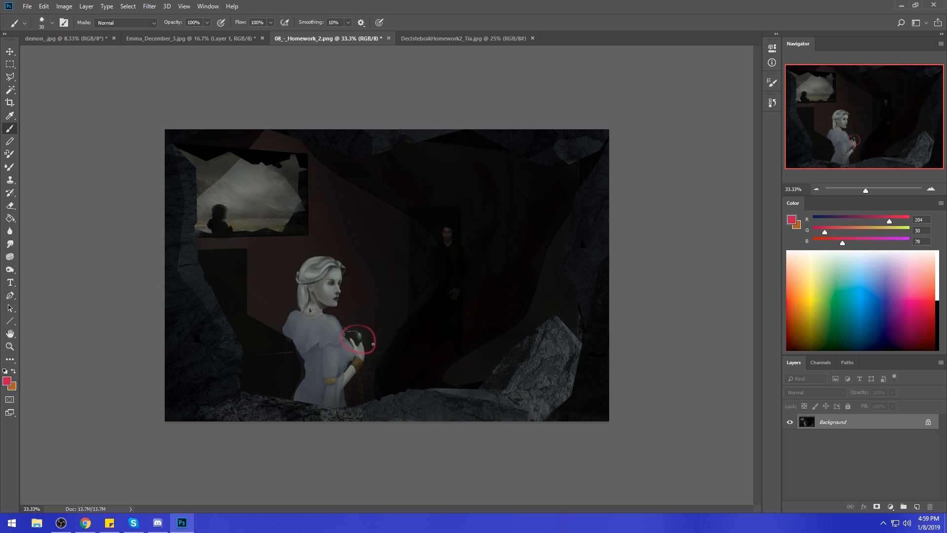
pyautogui.hotkey('ctrl', 'z')
# - Trace the inner edge of the rocky frame in crimson and mark the large boulder with a zigzag
pyautogui.moveTo(170, 148)
pyautogui.mouseDown()
pyautogui.moveTo(237, 351)
pyautogui.moveTo(311, 407)
pyautogui.moveTo(437, 395)
pyautogui.moveTo(597, 336)
pyautogui.moveTo(585, 237)
pyautogui.moveTo(554, 154)
pyautogui.moveTo(439, 130)
pyautogui.moveTo(304, 130)
pyautogui.moveTo(166, 157)
pyautogui.mouseUp()
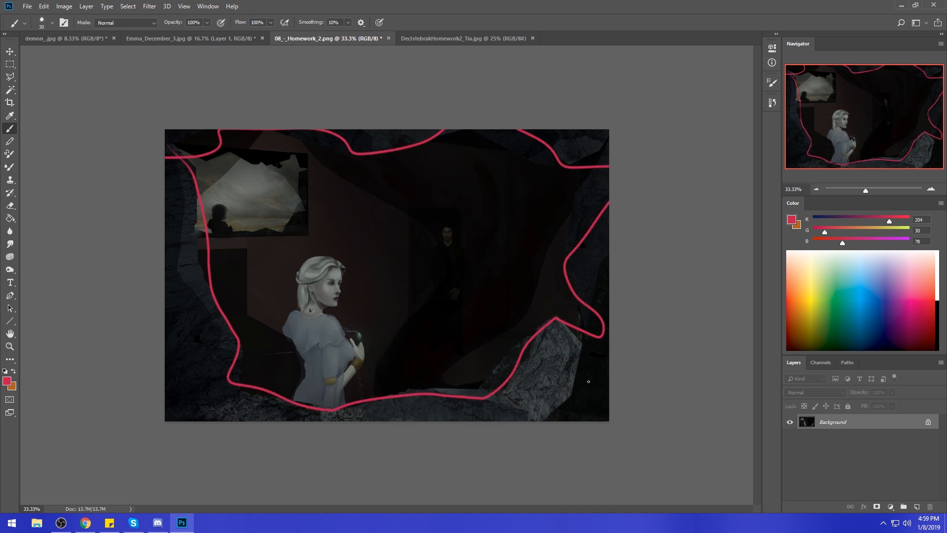
pyautogui.moveTo(566, 349)
pyautogui.mouseDown()
pyautogui.moveTo(547, 390)
pyautogui.moveTo(567, 414)
pyautogui.mouseUp()
pyautogui.moveTo(248, 415)
pyautogui.mouseDown()
pyautogui.moveTo(222, 410)
pyautogui.moveTo(166, 323)
pyautogui.mouseUp()
pyautogui.moveTo(563, 135); pyautogui.dragTo(598, 145)
# - Draw an arrow from the woman's face to the dark figure behind her, and undo all crimson marks on the painting
pyautogui.moveTo(481, 205)
pyautogui.mouseDown()
pyautogui.moveTo(387, 258)
pyautogui.moveTo(512, 201)
pyautogui.mouseUp()
pyautogui.hotkey('ctrl', 'z')
pyautogui.moveTo(447, 240)
pyautogui.mouseDown()
pyautogui.moveTo(338, 276)
pyautogui.moveTo(428, 243)
pyautogui.moveTo(448, 251)
pyautogui.mouseUp()
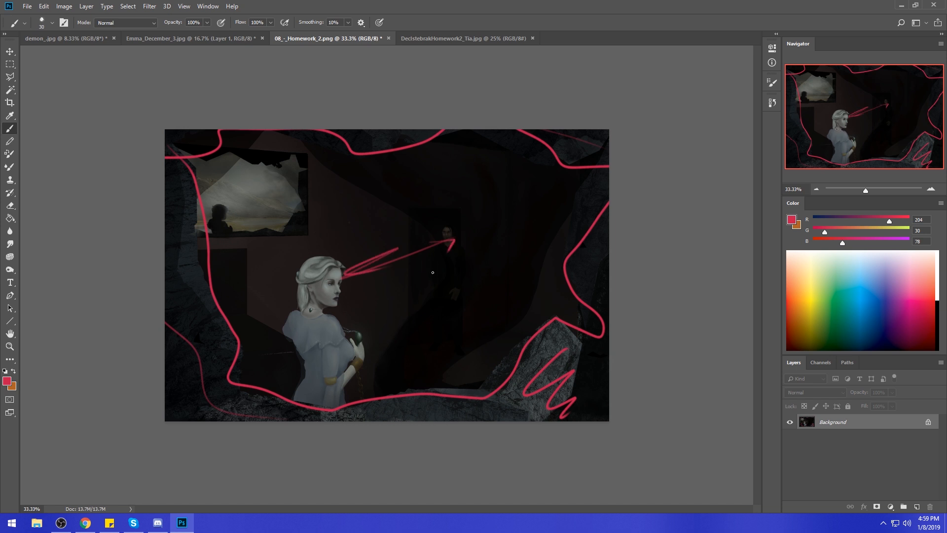
pyautogui.hotkey('ctrl', 'z')
pyautogui.hotkey('ctrl', 'z')
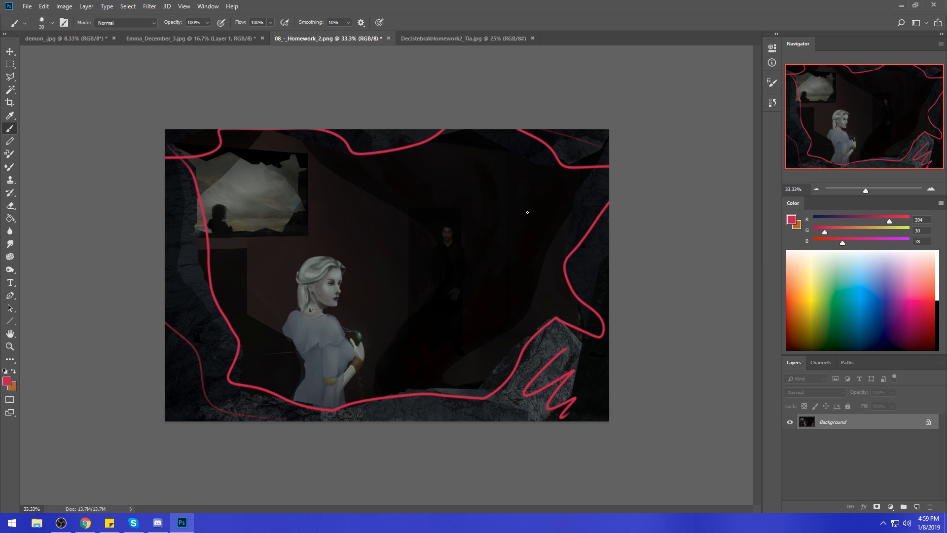
pyautogui.hotkey('ctrl', 'z')
pyautogui.hotkey('ctrl', 'z')
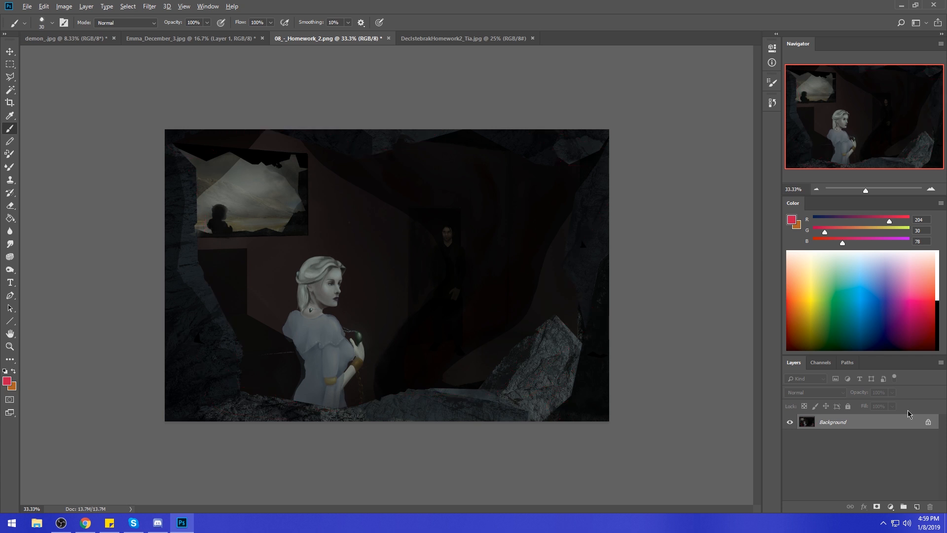
# - Sketch a crimson ground line sloping across the painting and two long striding legs of a large figure above it
pyautogui.moveTo(157, 298); pyautogui.dragTo(809, 454)
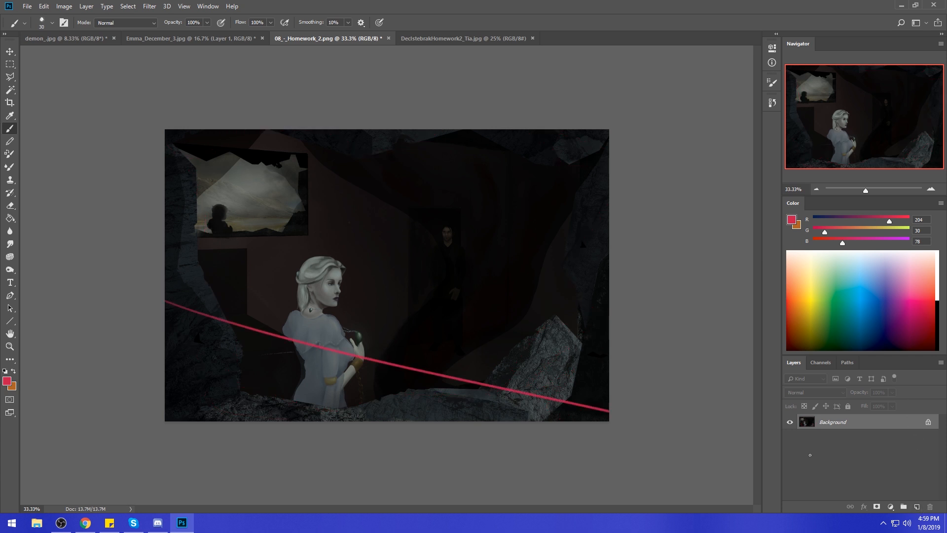
pyautogui.moveTo(214, 331)
pyautogui.mouseDown()
pyautogui.moveTo(352, 201)
pyautogui.moveTo(349, 257)
pyautogui.moveTo(413, 225)
pyautogui.moveTo(446, 198)
pyautogui.moveTo(450, 179)
pyautogui.moveTo(479, 168)
pyautogui.moveTo(454, 167)
pyautogui.moveTo(314, 219)
pyautogui.mouseUp()
pyautogui.moveTo(402, 165)
pyautogui.mouseDown()
pyautogui.moveTo(387, 205)
pyautogui.moveTo(310, 231)
pyautogui.mouseUp()
pyautogui.moveTo(424, 203); pyautogui.dragTo(346, 285)
# - Sketch the large figure's torso, round head and outstretched arms near the painting's upper edge
pyautogui.moveTo(415, 223)
pyautogui.mouseDown()
pyautogui.moveTo(434, 181)
pyautogui.moveTo(490, 174)
pyautogui.mouseUp()
pyautogui.moveTo(354, 163); pyautogui.dragTo(395, 175)
pyautogui.moveTo(397, 134); pyautogui.dragTo(418, 160)
pyautogui.moveTo(400, 216); pyautogui.dragTo(407, 173)
pyautogui.moveTo(471, 167); pyautogui.dragTo(476, 164)
pyautogui.moveTo(414, 165); pyautogui.dragTo(472, 169)
pyautogui.moveTo(422, 179); pyautogui.dragTo(469, 172)
# - Sketch a smaller second figure reclining on the slope at the boulder, with bent legs and one hand raised
pyautogui.moveTo(435, 376); pyautogui.dragTo(540, 364)
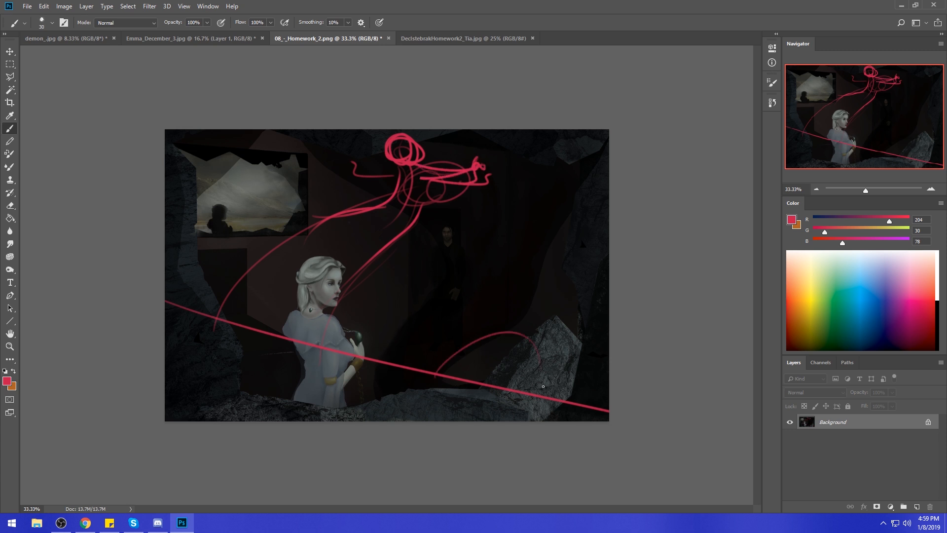
pyautogui.moveTo(543, 328)
pyautogui.mouseDown()
pyautogui.moveTo(552, 316)
pyautogui.moveTo(546, 329)
pyautogui.moveTo(503, 274)
pyautogui.moveTo(527, 255)
pyautogui.moveTo(484, 274)
pyautogui.mouseUp()
pyautogui.moveTo(537, 360); pyautogui.dragTo(564, 403)
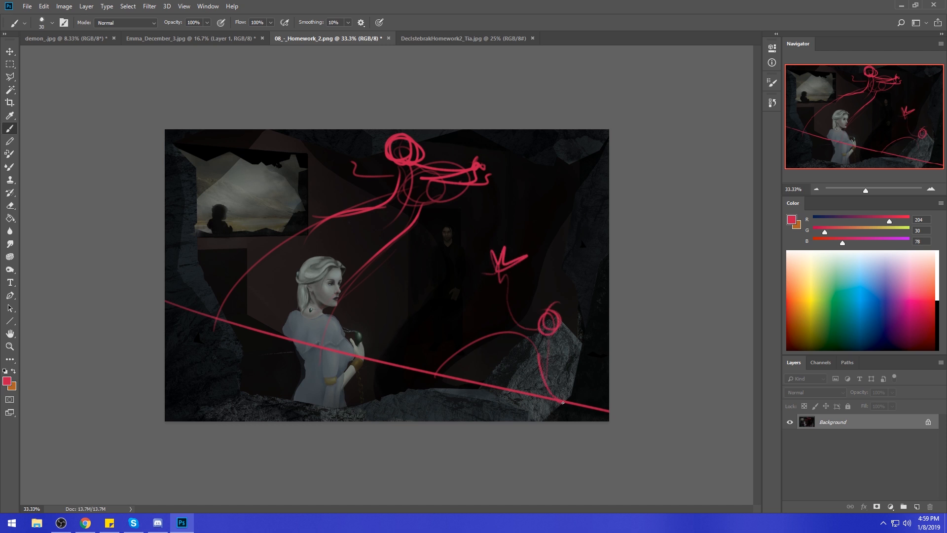
pyautogui.moveTo(436, 374)
pyautogui.mouseDown()
pyautogui.moveTo(494, 380)
pyautogui.moveTo(501, 393)
pyautogui.moveTo(553, 406)
pyautogui.moveTo(495, 389)
pyautogui.moveTo(549, 397)
pyautogui.mouseUp()
pyautogui.moveTo(485, 386)
pyautogui.mouseDown()
pyautogui.moveTo(473, 384)
pyautogui.moveTo(490, 387)
pyautogui.mouseUp()
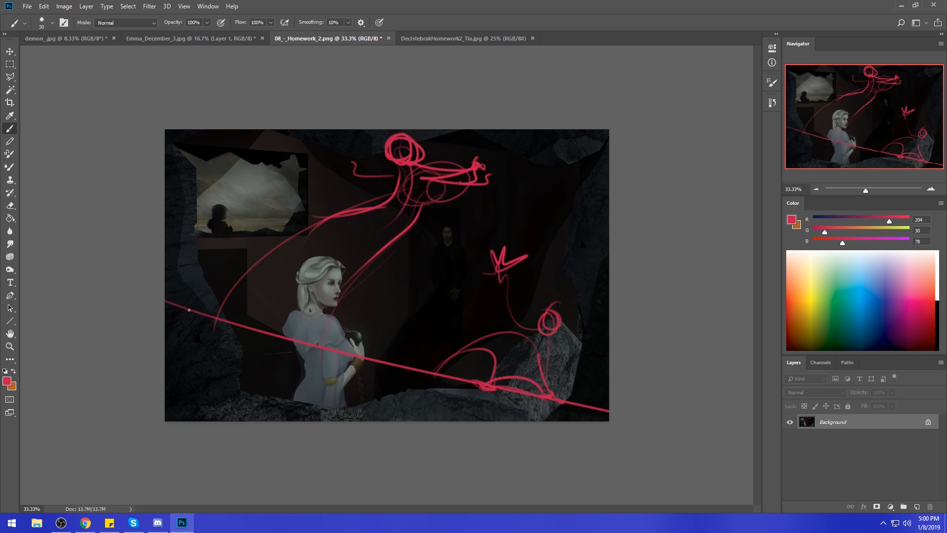
# - Sketch rough, overlapping terrain contours in the foreground along and below the sloping ground line
pyautogui.moveTo(296, 349)
pyautogui.mouseDown()
pyautogui.moveTo(61, 388)
pyautogui.moveTo(207, 428)
pyautogui.moveTo(226, 400)
pyautogui.moveTo(299, 352)
pyautogui.moveTo(357, 354)
pyautogui.moveTo(482, 408)
pyautogui.moveTo(601, 431)
pyautogui.mouseUp()
pyautogui.moveTo(166, 340)
pyautogui.mouseDown()
pyautogui.moveTo(274, 325)
pyautogui.moveTo(171, 361)
pyautogui.moveTo(296, 402)
pyautogui.moveTo(267, 419)
pyautogui.mouseUp()
pyautogui.moveTo(248, 360)
pyautogui.mouseDown()
pyautogui.moveTo(299, 351)
pyautogui.moveTo(401, 379)
pyautogui.mouseUp()
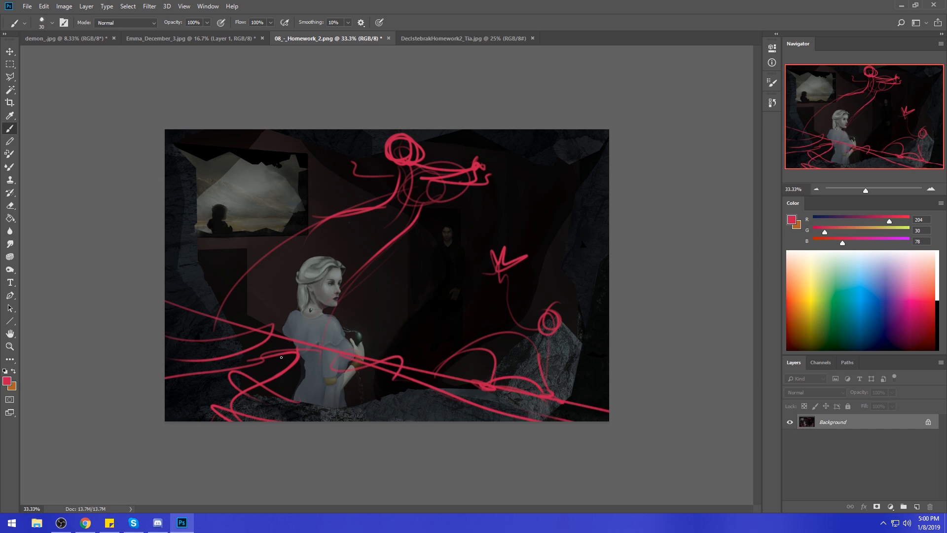
pyautogui.moveTo(207, 404)
pyautogui.mouseDown()
pyautogui.moveTo(143, 391)
pyautogui.moveTo(189, 389)
pyautogui.mouseUp()
pyautogui.moveTo(480, 404)
pyautogui.mouseDown()
pyautogui.moveTo(435, 396)
pyautogui.moveTo(522, 420)
pyautogui.mouseUp()
pyautogui.moveTo(428, 394)
pyautogui.mouseDown()
pyautogui.moveTo(392, 386)
pyautogui.moveTo(461, 385)
pyautogui.mouseUp()
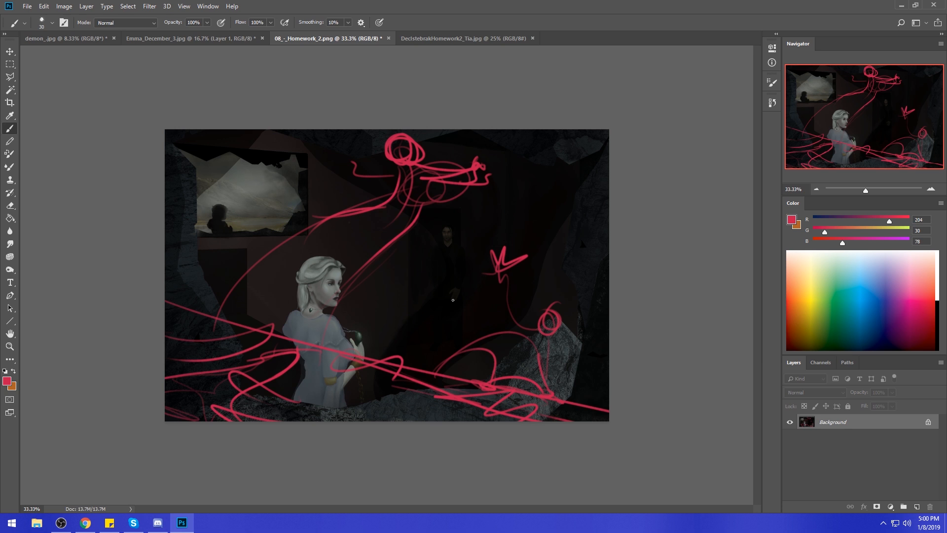
# - Add small curved tufts and bumps along the sloping ground line beside both sketched figures
pyautogui.moveTo(210, 308); pyautogui.dragTo(227, 311)
pyautogui.moveTo(396, 332); pyautogui.dragTo(360, 356)
pyautogui.moveTo(436, 372); pyautogui.dragTo(430, 368)
pyautogui.moveTo(572, 400)
pyautogui.mouseDown()
pyautogui.moveTo(599, 391)
pyautogui.moveTo(587, 405)
pyautogui.mouseUp()
# - Try two long straight diagonals rising from the ground line across the background, and undo them
pyautogui.moveTo(178, 307)
pyautogui.mouseDown()
pyautogui.moveTo(271, 148)
pyautogui.moveTo(218, 264)
pyautogui.moveTo(213, 250)
pyautogui.moveTo(327, 72)
pyautogui.moveTo(289, 162)
pyautogui.moveTo(420, 82)
pyautogui.mouseUp()
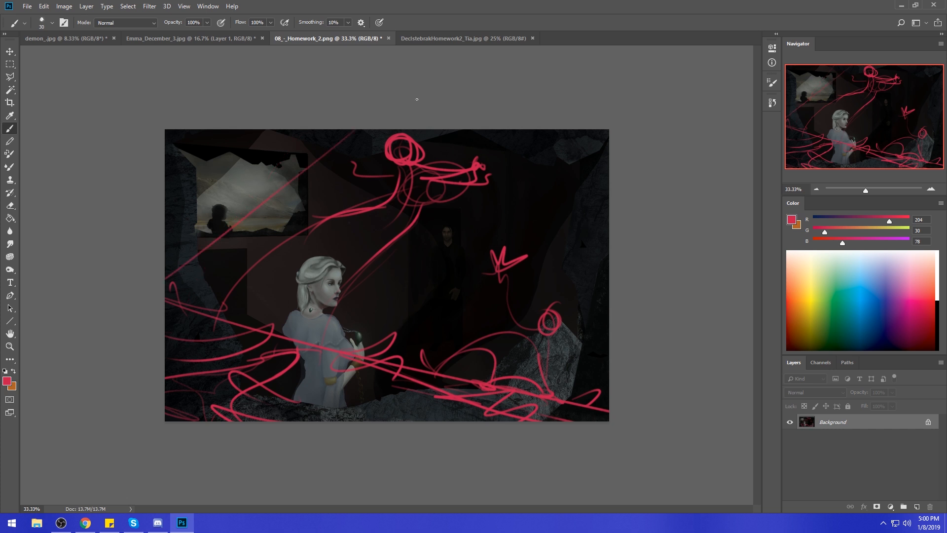
pyautogui.moveTo(415, 356); pyautogui.dragTo(531, 121)
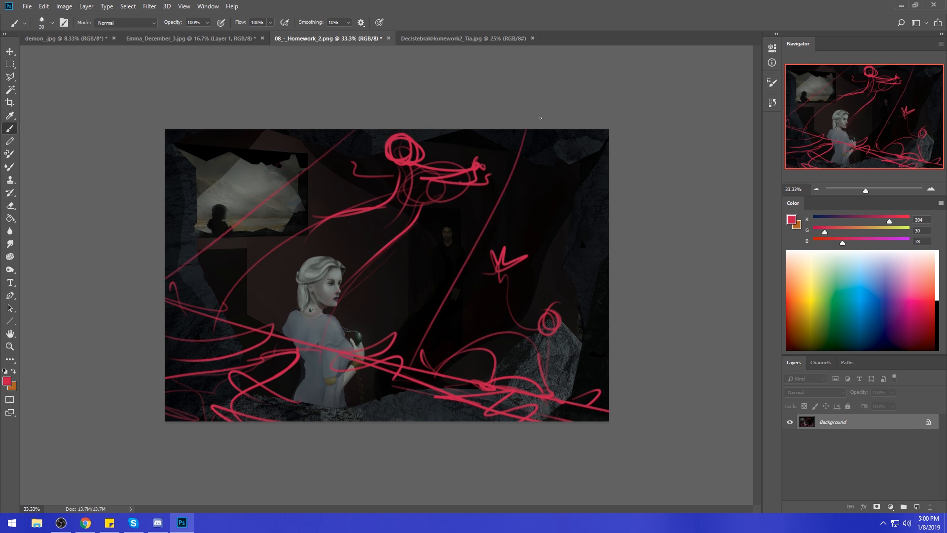
pyautogui.hotkey('ctrl', 'z')
pyautogui.hotkey('ctrl', 'z')
# - Sketch thin, light crossing diagonals in the background behind the large figure, undoing unwanted strokes
pyautogui.moveTo(161, 243); pyautogui.dragTo(388, 119)
pyautogui.moveTo(275, 130)
pyautogui.mouseDown()
pyautogui.moveTo(300, 164)
pyautogui.moveTo(617, 190)
pyautogui.mouseUp()
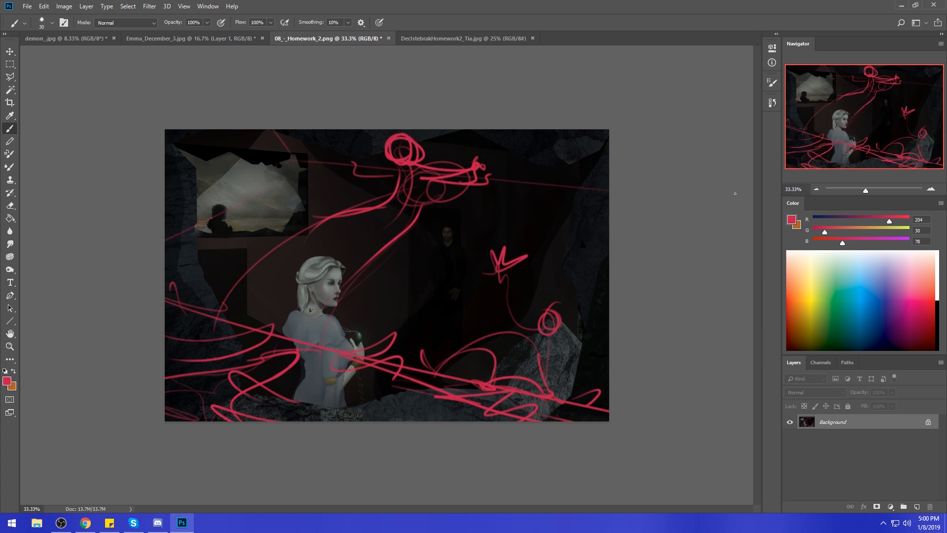
pyautogui.hotkey('ctrl', 'z')
pyautogui.moveTo(342, 184); pyautogui.dragTo(516, 267)
pyautogui.hotkey('ctrl', 'z')
pyautogui.moveTo(305, 169)
pyautogui.mouseDown()
pyautogui.moveTo(472, 202)
pyautogui.moveTo(436, 185)
pyautogui.moveTo(504, 281)
pyautogui.mouseUp()
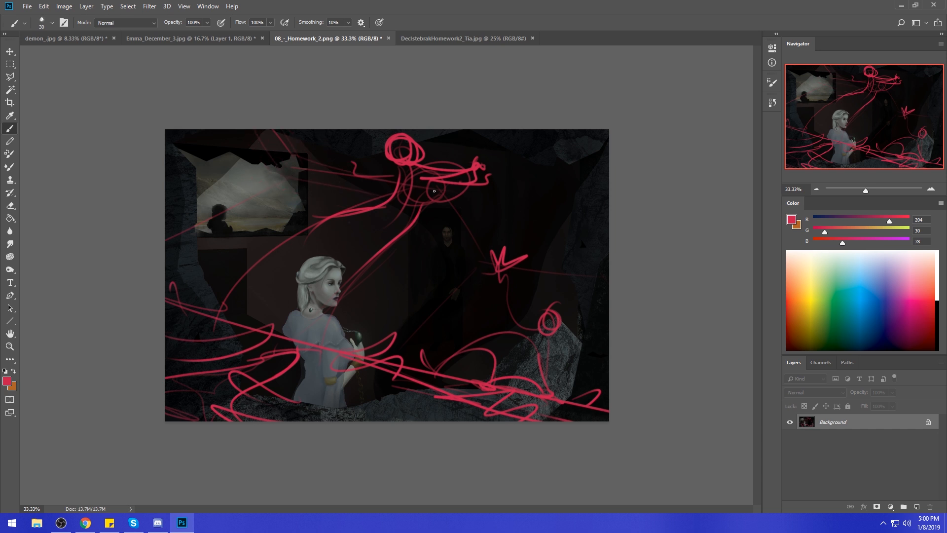
# - Add ovals and loose hatching around the window opening, and diagonals running to the painting's upper-right corner
pyautogui.moveTo(201, 151); pyautogui.dragTo(236, 140)
pyautogui.moveTo(316, 211)
pyautogui.mouseDown()
pyautogui.moveTo(295, 223)
pyautogui.moveTo(327, 209)
pyautogui.mouseUp()
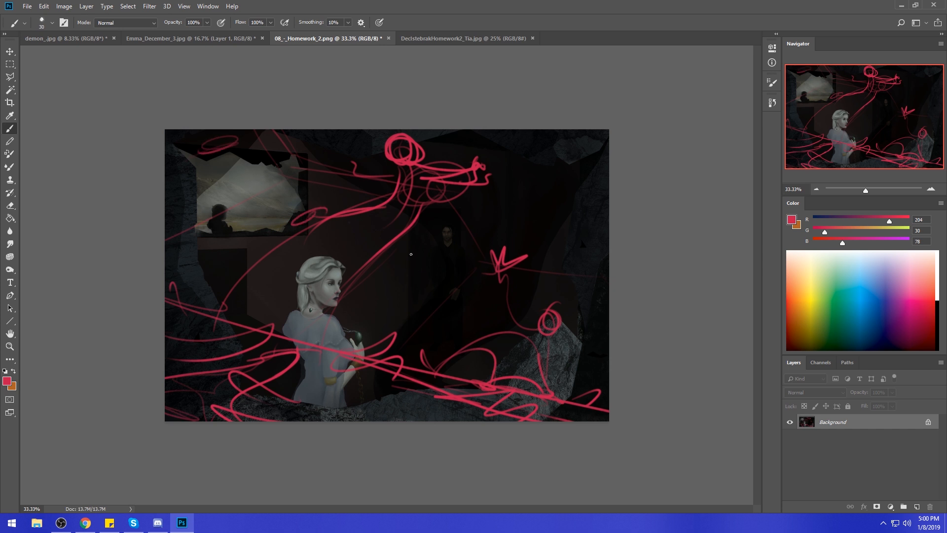
pyautogui.moveTo(265, 254)
pyautogui.mouseDown()
pyautogui.moveTo(276, 229)
pyautogui.moveTo(341, 185)
pyautogui.mouseUp()
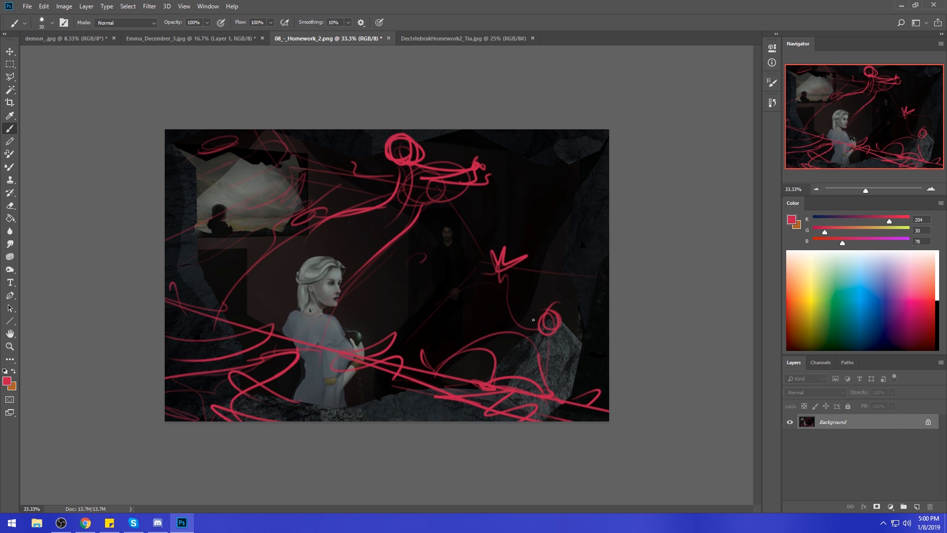
pyautogui.moveTo(450, 215); pyautogui.dragTo(610, 144)
pyautogui.moveTo(508, 249); pyautogui.dragTo(607, 150)
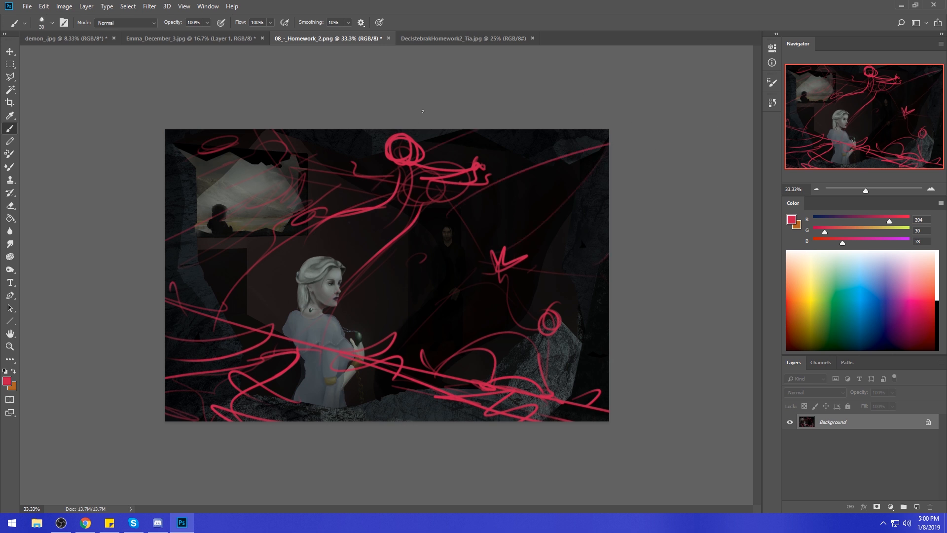
# - Reinforce the large figure's legs, torso and shoulders with heavier crimson strokes
pyautogui.moveTo(378, 251); pyautogui.dragTo(342, 324)
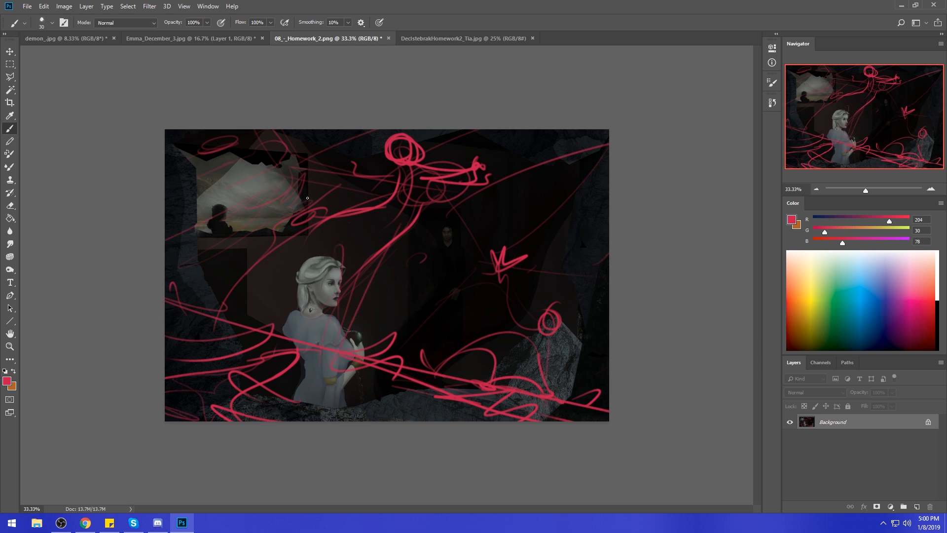
pyautogui.moveTo(346, 213); pyautogui.dragTo(230, 284)
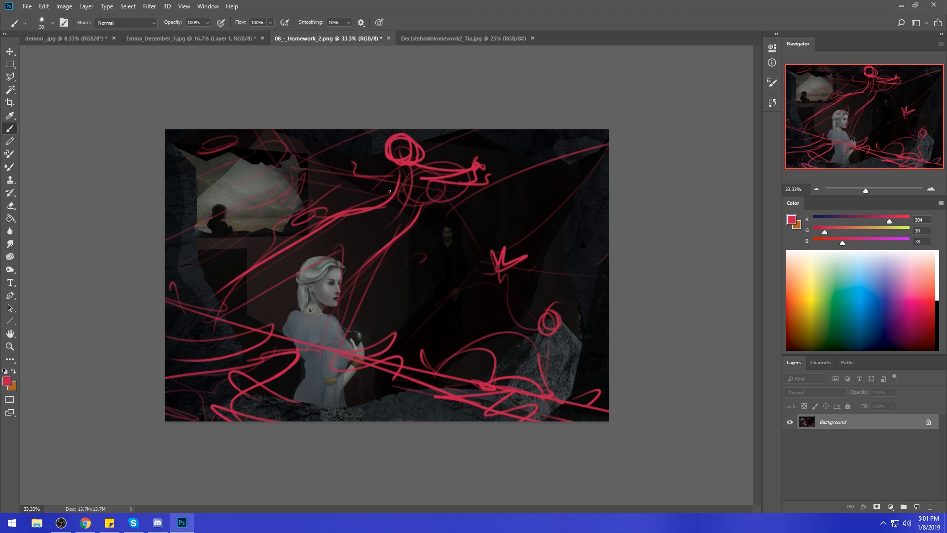
pyautogui.moveTo(426, 174)
pyautogui.mouseDown()
pyautogui.moveTo(386, 173)
pyautogui.moveTo(394, 186)
pyautogui.moveTo(371, 177)
pyautogui.moveTo(423, 200)
pyautogui.mouseUp()
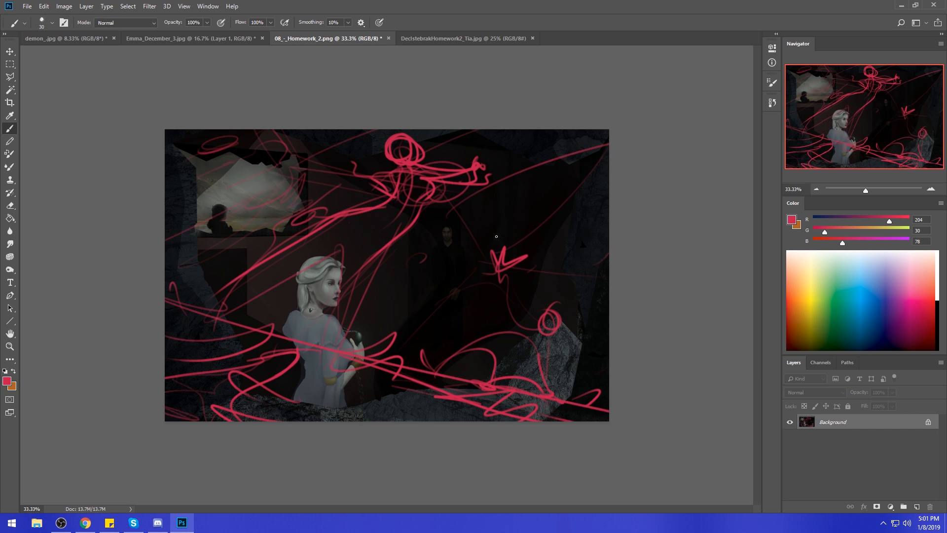
pyautogui.moveTo(416, 167)
pyautogui.mouseDown()
pyautogui.moveTo(425, 175)
pyautogui.moveTo(452, 165)
pyautogui.moveTo(453, 201)
pyautogui.mouseUp()
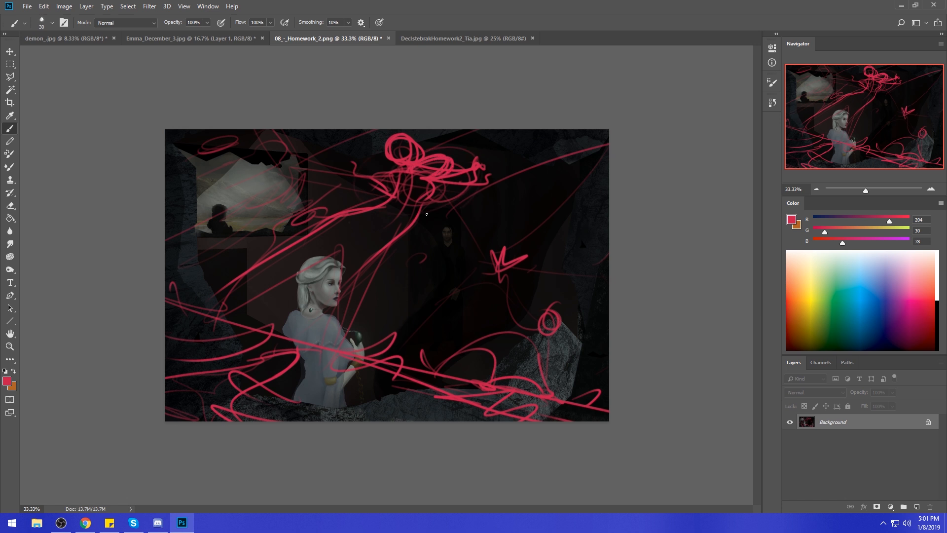
pyautogui.moveTo(407, 168); pyautogui.dragTo(324, 215)
pyautogui.moveTo(433, 188); pyautogui.dragTo(350, 259)
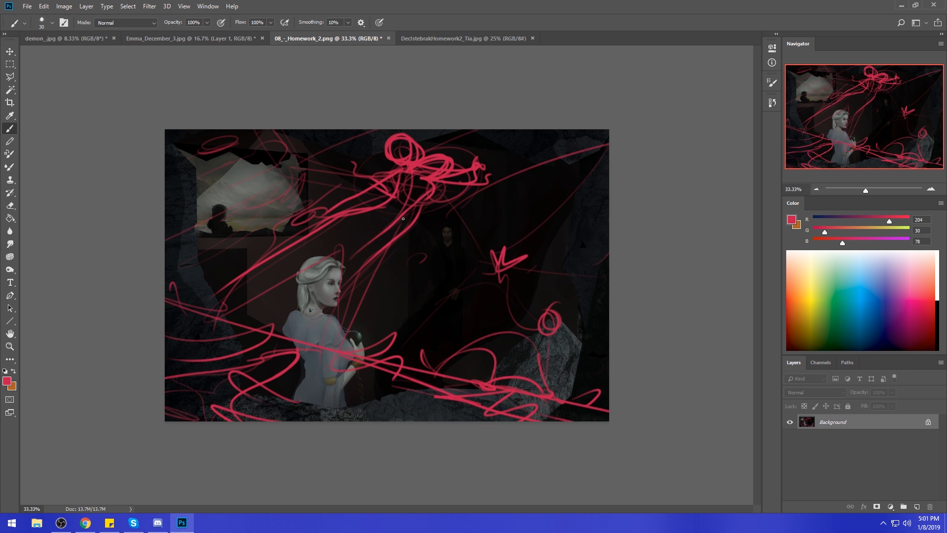
# - Circle the V-shaped mark in the dark background, and switch to the painting DecIstebrakHomework2_Tia.jpg
pyautogui.moveTo(518, 235); pyautogui.dragTo(530, 247)
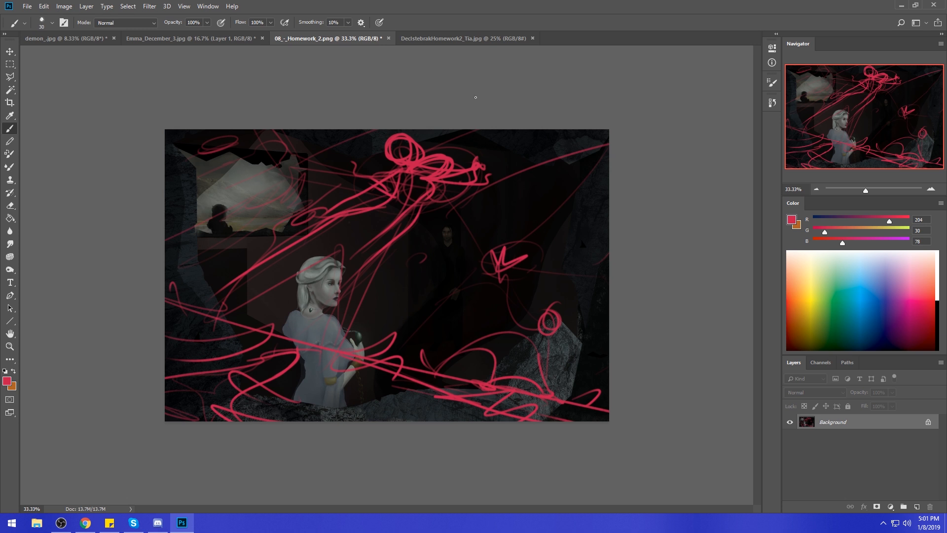
pyautogui.click(477, 39)
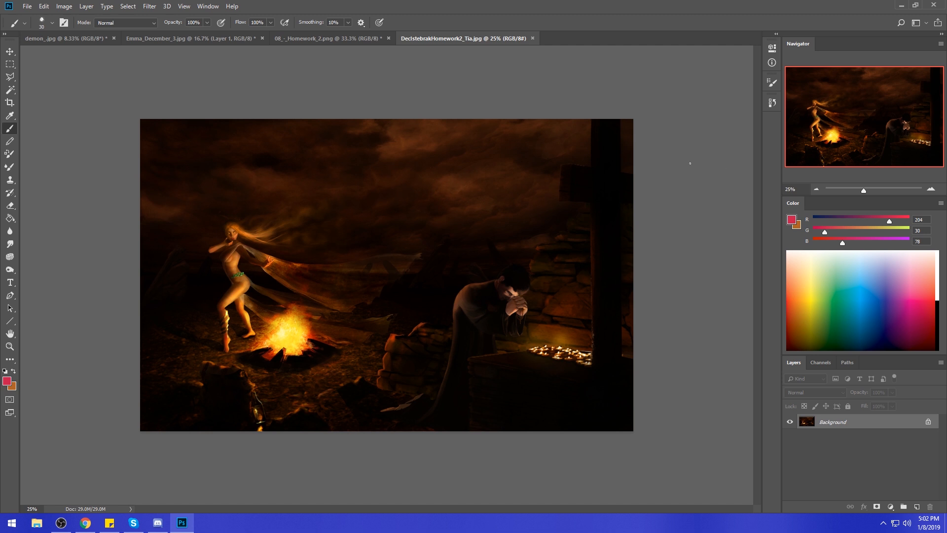
# - Try strokes around the candlelit altar and the dancer, and undo them
pyautogui.moveTo(558, 275); pyautogui.dragTo(632, 383)
pyautogui.moveTo(281, 242)
pyautogui.mouseDown()
pyautogui.moveTo(237, 252)
pyautogui.moveTo(316, 375)
pyautogui.moveTo(286, 235)
pyautogui.mouseUp()
pyautogui.hotkey('ctrl', 'z')
pyautogui.hotkey('ctrl', 'z')
# - Sketch a large looping crimson figure over the campfire, with long ground strokes across the foreground beneath it
pyautogui.moveTo(306, 258)
pyautogui.mouseDown()
pyautogui.moveTo(293, 302)
pyautogui.moveTo(345, 346)
pyautogui.moveTo(291, 355)
pyautogui.moveTo(349, 305)
pyautogui.mouseUp()
pyautogui.moveTo(277, 315)
pyautogui.mouseDown()
pyautogui.moveTo(340, 292)
pyautogui.moveTo(382, 329)
pyautogui.mouseUp()
pyautogui.moveTo(287, 311)
pyautogui.mouseDown()
pyautogui.moveTo(306, 325)
pyautogui.moveTo(312, 298)
pyautogui.moveTo(345, 335)
pyautogui.moveTo(389, 331)
pyautogui.moveTo(294, 303)
pyautogui.moveTo(277, 359)
pyautogui.moveTo(289, 365)
pyautogui.moveTo(325, 329)
pyautogui.moveTo(315, 299)
pyautogui.mouseUp()
pyautogui.moveTo(305, 334); pyautogui.dragTo(383, 367)
pyautogui.moveTo(307, 355)
pyautogui.mouseDown()
pyautogui.moveTo(290, 371)
pyautogui.moveTo(326, 272)
pyautogui.moveTo(337, 334)
pyautogui.moveTo(305, 398)
pyautogui.moveTo(347, 401)
pyautogui.moveTo(285, 374)
pyautogui.mouseUp()
pyautogui.moveTo(196, 397); pyautogui.dragTo(467, 385)
pyautogui.moveTo(258, 387)
pyautogui.mouseDown()
pyautogui.moveTo(418, 384)
pyautogui.moveTo(256, 379)
pyautogui.moveTo(179, 414)
pyautogui.moveTo(316, 387)
pyautogui.moveTo(352, 393)
pyautogui.moveTo(411, 426)
pyautogui.mouseUp()
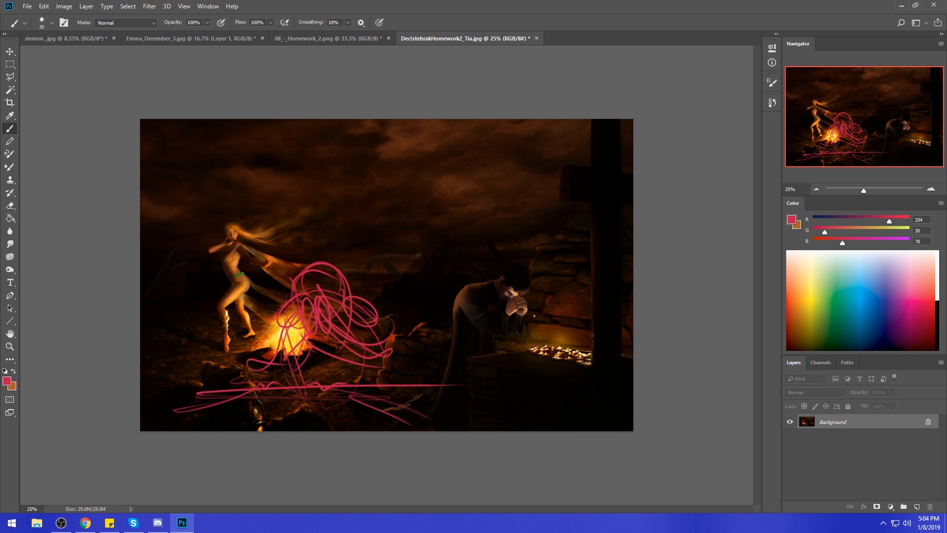
# - Try marks around the praying figure and the candles, and undo them together with the latest ground stroke
pyautogui.moveTo(527, 273); pyautogui.dragTo(451, 306)
pyautogui.hotkey('ctrl', 'z')
pyautogui.moveTo(596, 342)
pyautogui.mouseDown()
pyautogui.moveTo(605, 369)
pyautogui.moveTo(524, 344)
pyautogui.moveTo(569, 364)
pyautogui.mouseUp()
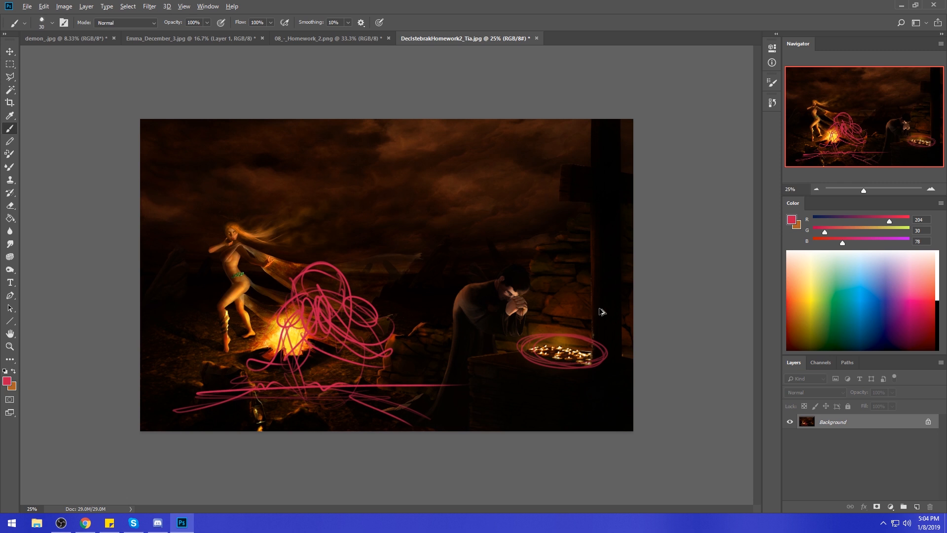
pyautogui.hotkey('ctrl', 'z')
pyautogui.moveTo(553, 340); pyautogui.dragTo(554, 296)
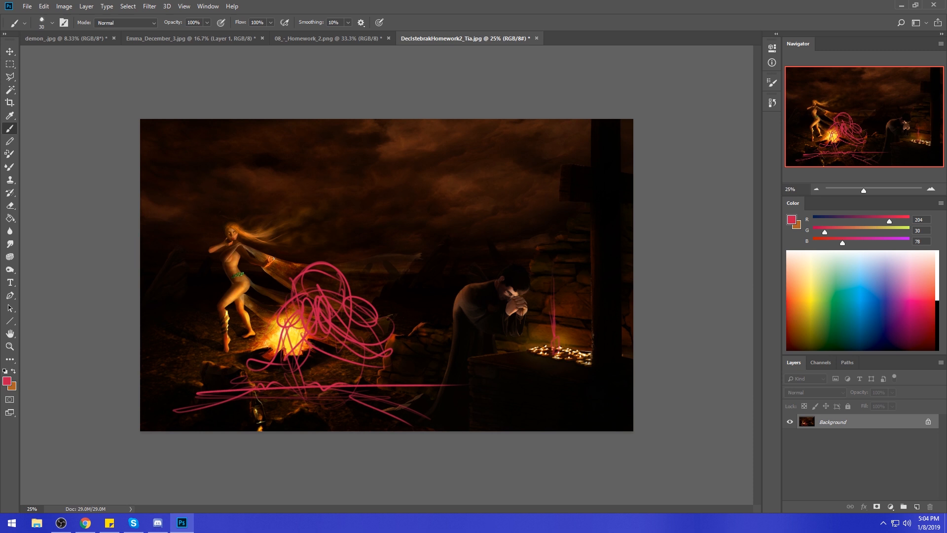
pyautogui.hotkey('ctrl', 'z')
pyautogui.hotkey('ctrl', 'z')
pyautogui.hotkey('ctrl', 'z')
pyautogui.hotkey('ctrl', 'z')
pyautogui.hotkey('ctrl', 'z')
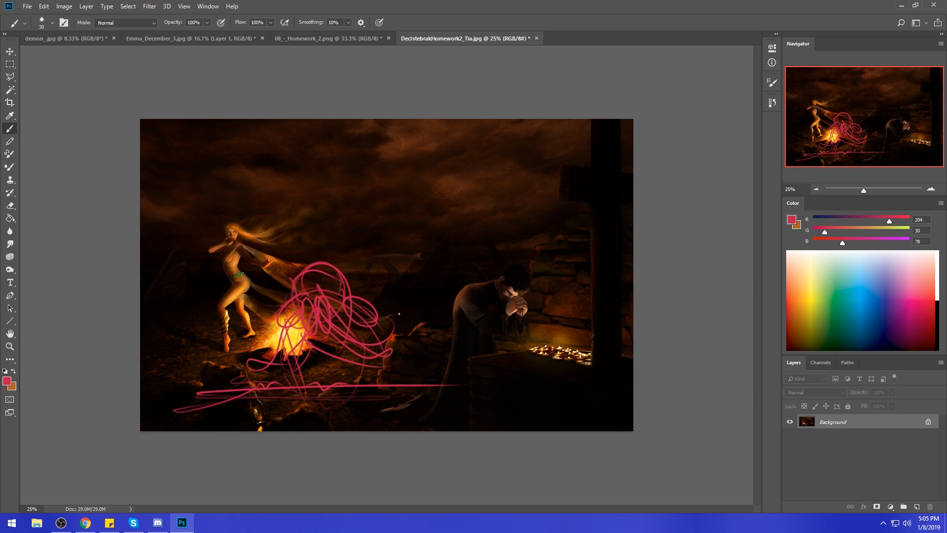
# - Add a loop at the base of the campfire figure, and sketch light circles and a curved body line above the praying figure
pyautogui.moveTo(305, 393)
pyautogui.mouseDown()
pyautogui.moveTo(314, 380)
pyautogui.moveTo(298, 381)
pyautogui.mouseUp()
pyautogui.moveTo(303, 384); pyautogui.dragTo(301, 357)
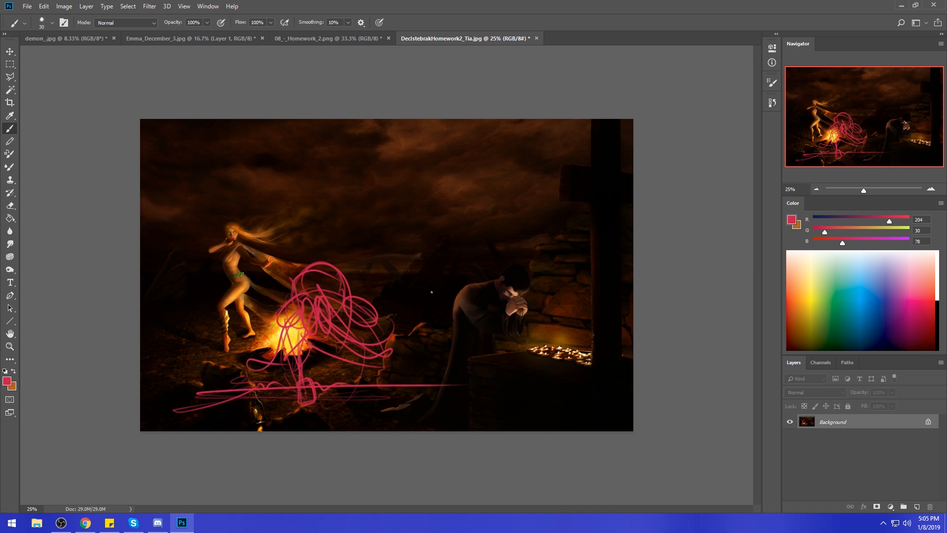
pyautogui.moveTo(335, 259); pyautogui.dragTo(537, 214)
pyautogui.moveTo(441, 228)
pyautogui.mouseDown()
pyautogui.moveTo(463, 335)
pyautogui.moveTo(442, 311)
pyautogui.moveTo(454, 216)
pyautogui.mouseUp()
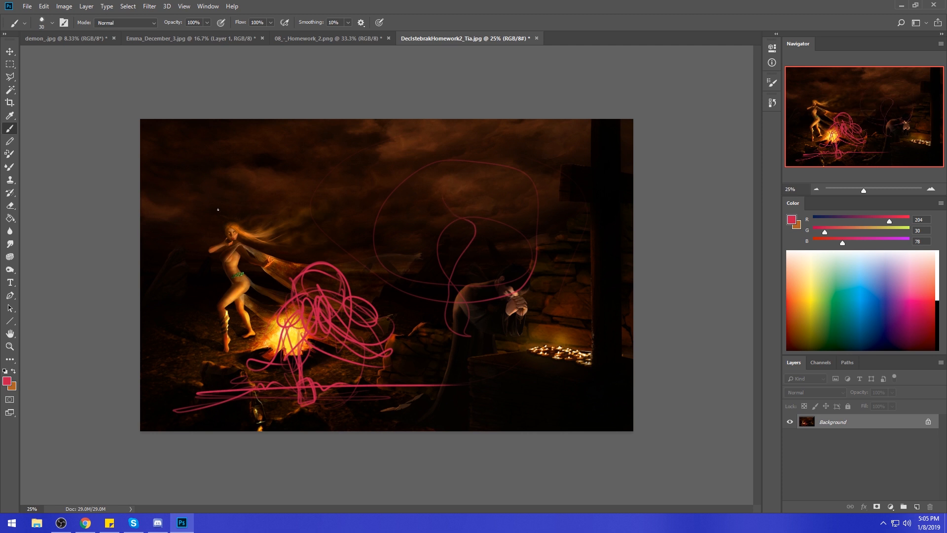
# - Try a circle around the dancer and a bent figure above the praying man, and undo these strokes
pyautogui.moveTo(218, 209)
pyautogui.mouseDown()
pyautogui.moveTo(304, 237)
pyautogui.moveTo(299, 320)
pyautogui.mouseUp()
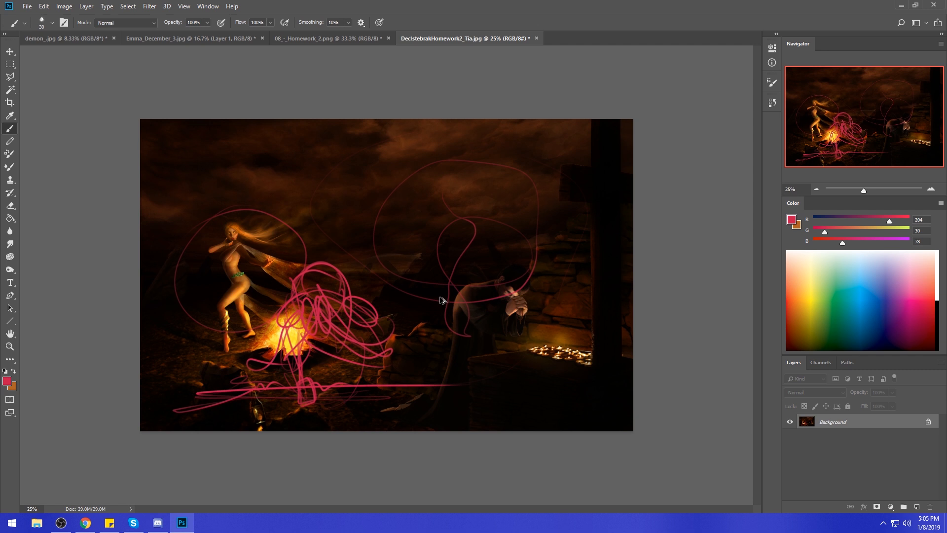
pyautogui.hotkey('ctrl', 'z')
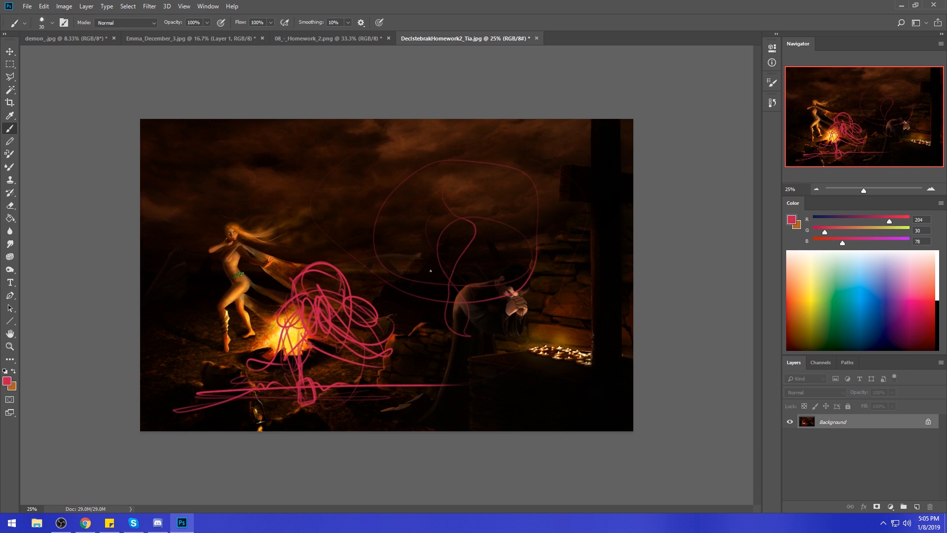
pyautogui.moveTo(545, 175)
pyautogui.mouseDown()
pyautogui.moveTo(438, 299)
pyautogui.moveTo(465, 258)
pyautogui.moveTo(551, 202)
pyautogui.mouseUp()
pyautogui.hotkey('ctrl', 'z')
pyautogui.moveTo(450, 269)
pyautogui.mouseDown()
pyautogui.moveTo(499, 220)
pyautogui.moveTo(456, 225)
pyautogui.moveTo(473, 261)
pyautogui.mouseUp()
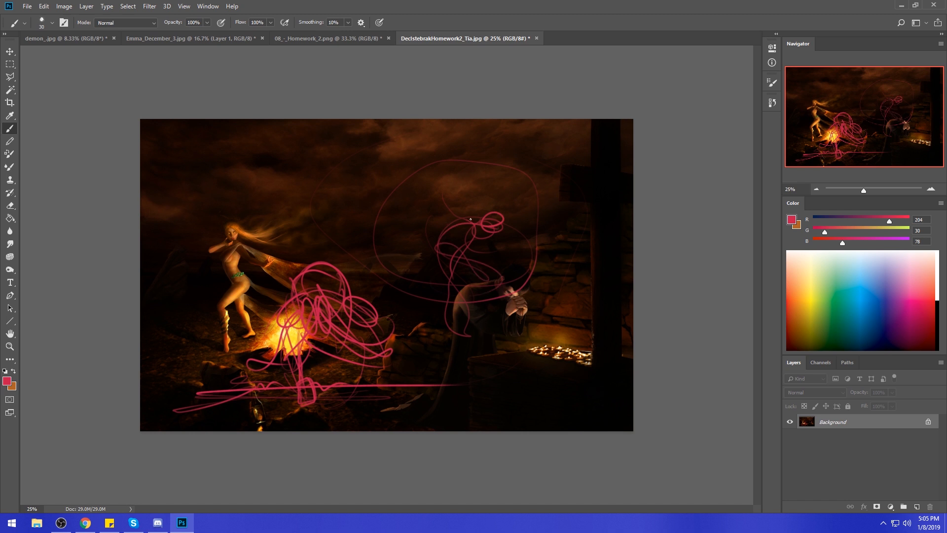
pyautogui.moveTo(234, 228); pyautogui.dragTo(476, 304)
pyautogui.hotkey('ctrl', 'z')
pyautogui.hotkey('ctrl', 'z')
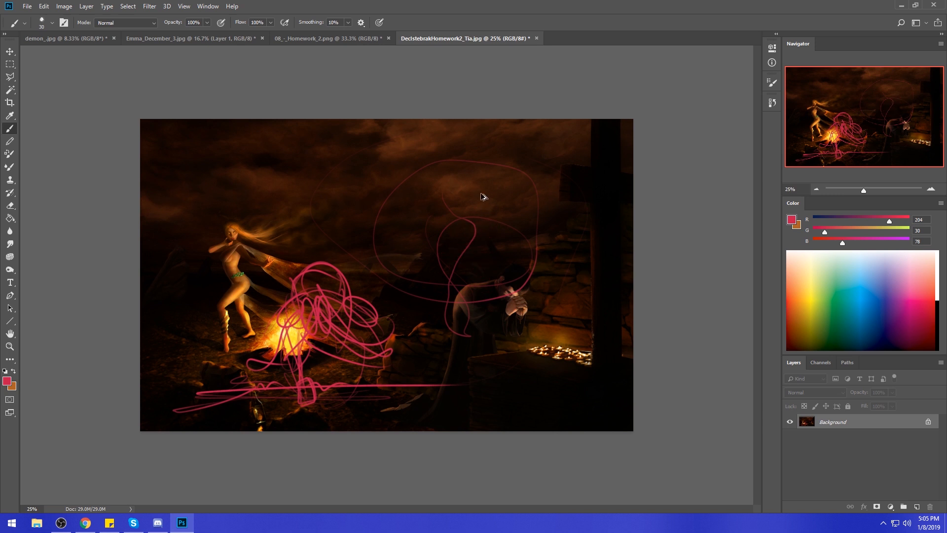
# - Draw a round head above the praying figure, and sweep long framing arcs across both sides of the painting
pyautogui.moveTo(472, 216); pyautogui.dragTo(453, 205)
pyautogui.moveTo(151, 387); pyautogui.dragTo(345, 118)
pyautogui.moveTo(106, 307)
pyautogui.mouseDown()
pyautogui.moveTo(356, 78)
pyautogui.moveTo(187, 319)
pyautogui.mouseUp()
pyautogui.moveTo(234, 163); pyautogui.dragTo(213, 412)
pyautogui.moveTo(141, 216); pyautogui.dragTo(173, 331)
pyautogui.moveTo(553, 394)
pyautogui.mouseDown()
pyautogui.moveTo(633, 344)
pyautogui.moveTo(602, 233)
pyautogui.moveTo(634, 256)
pyautogui.mouseUp()
pyautogui.moveTo(397, 330); pyautogui.dragTo(534, 203)
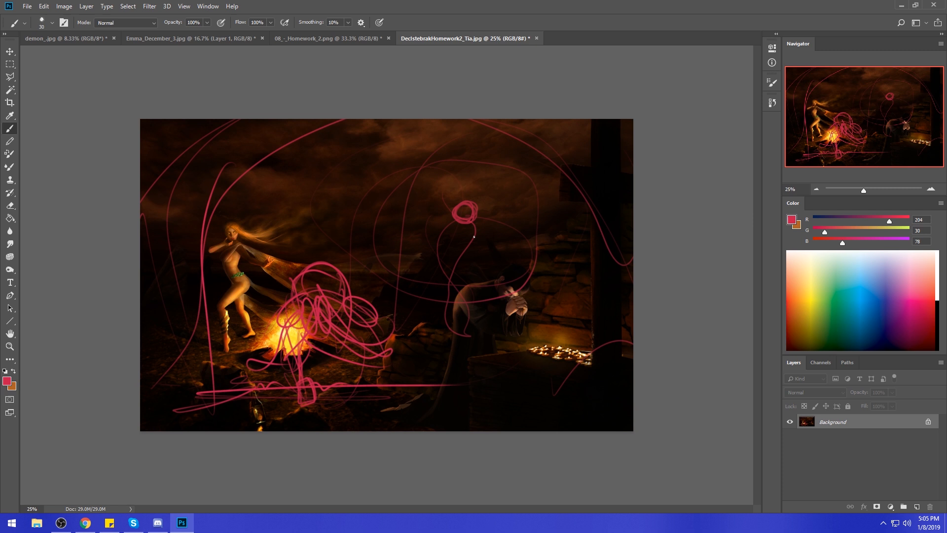
# - Sketch the background figure's torso, outstretched arms and shoulders, plus a line above the head and hatching at its base
pyautogui.moveTo(460, 228)
pyautogui.mouseDown()
pyautogui.moveTo(493, 238)
pyautogui.moveTo(459, 256)
pyautogui.moveTo(456, 238)
pyautogui.moveTo(454, 260)
pyautogui.moveTo(466, 267)
pyautogui.moveTo(441, 305)
pyautogui.moveTo(454, 257)
pyautogui.moveTo(427, 292)
pyautogui.moveTo(473, 293)
pyautogui.moveTo(457, 313)
pyautogui.moveTo(436, 291)
pyautogui.moveTo(474, 343)
pyautogui.mouseUp()
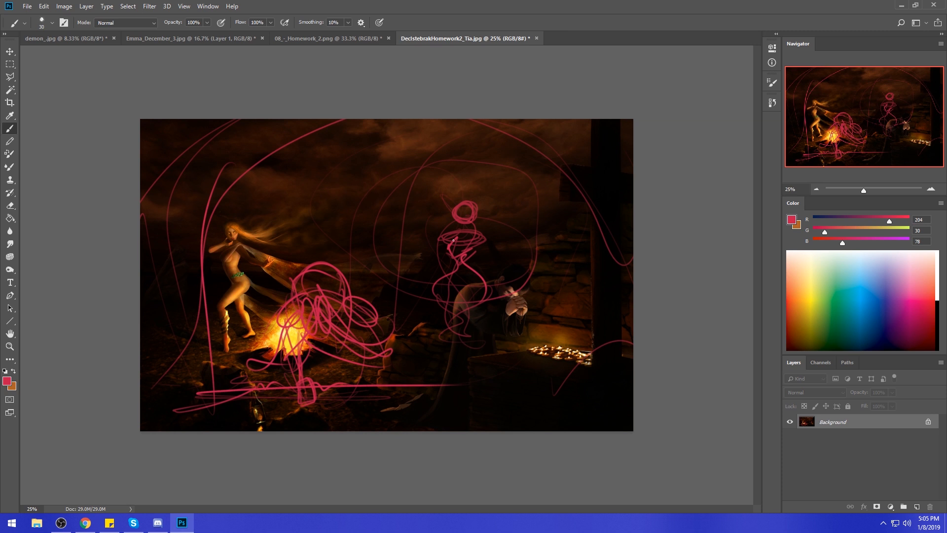
pyautogui.moveTo(517, 257); pyautogui.dragTo(526, 258)
pyautogui.moveTo(460, 231)
pyautogui.mouseDown()
pyautogui.moveTo(430, 229)
pyautogui.moveTo(414, 239)
pyautogui.mouseUp()
pyautogui.moveTo(478, 230)
pyautogui.mouseDown()
pyautogui.moveTo(459, 236)
pyautogui.moveTo(459, 228)
pyautogui.moveTo(457, 240)
pyautogui.moveTo(447, 228)
pyautogui.moveTo(471, 212)
pyautogui.moveTo(459, 257)
pyautogui.mouseUp()
pyautogui.moveTo(423, 228)
pyautogui.mouseDown()
pyautogui.moveTo(431, 230)
pyautogui.moveTo(403, 249)
pyautogui.mouseUp()
pyautogui.moveTo(489, 231); pyautogui.dragTo(527, 263)
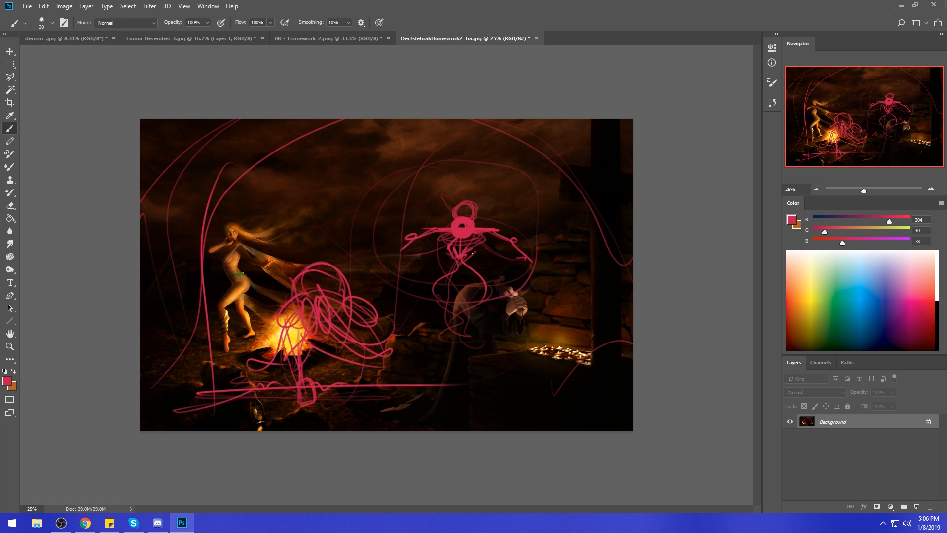
pyautogui.moveTo(460, 187); pyautogui.dragTo(454, 170)
pyautogui.moveTo(458, 348)
pyautogui.mouseDown()
pyautogui.moveTo(476, 348)
pyautogui.moveTo(420, 341)
pyautogui.moveTo(489, 353)
pyautogui.moveTo(419, 349)
pyautogui.moveTo(493, 354)
pyautogui.moveTo(476, 329)
pyautogui.mouseUp()
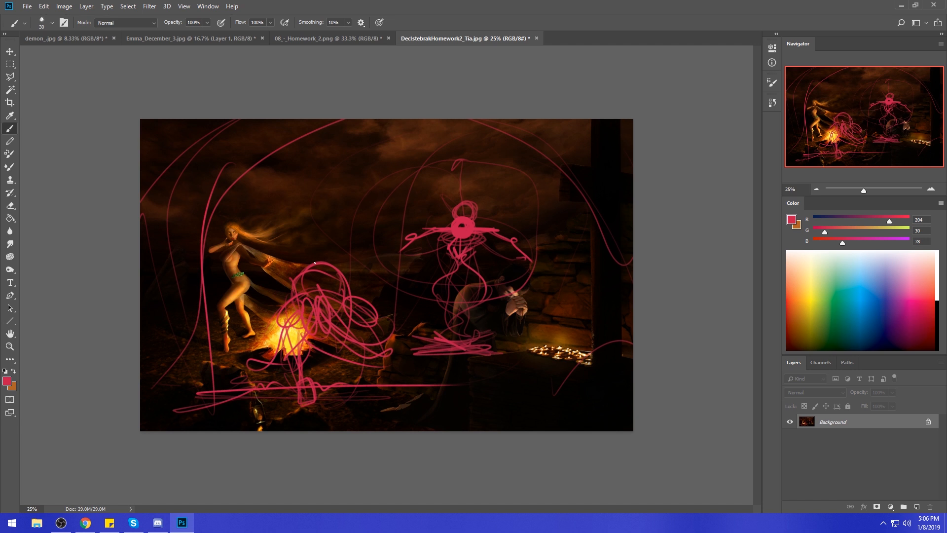
# - Reinforce the campfire figure's outline and add a blocky ledge along the painting's lower edge, undoing unwanted strokes
pyautogui.moveTo(286, 300)
pyautogui.mouseDown()
pyautogui.moveTo(304, 267)
pyautogui.moveTo(299, 292)
pyautogui.moveTo(297, 280)
pyautogui.moveTo(338, 281)
pyautogui.mouseUp()
pyautogui.moveTo(353, 379)
pyautogui.mouseDown()
pyautogui.moveTo(354, 408)
pyautogui.moveTo(435, 370)
pyautogui.mouseUp()
pyautogui.moveTo(434, 367); pyautogui.dragTo(434, 401)
pyautogui.hotkey('ctrl', 'z')
pyautogui.hotkey('ctrl', 'z')
pyautogui.moveTo(314, 432)
pyautogui.mouseDown()
pyautogui.moveTo(395, 408)
pyautogui.moveTo(396, 432)
pyautogui.mouseUp()
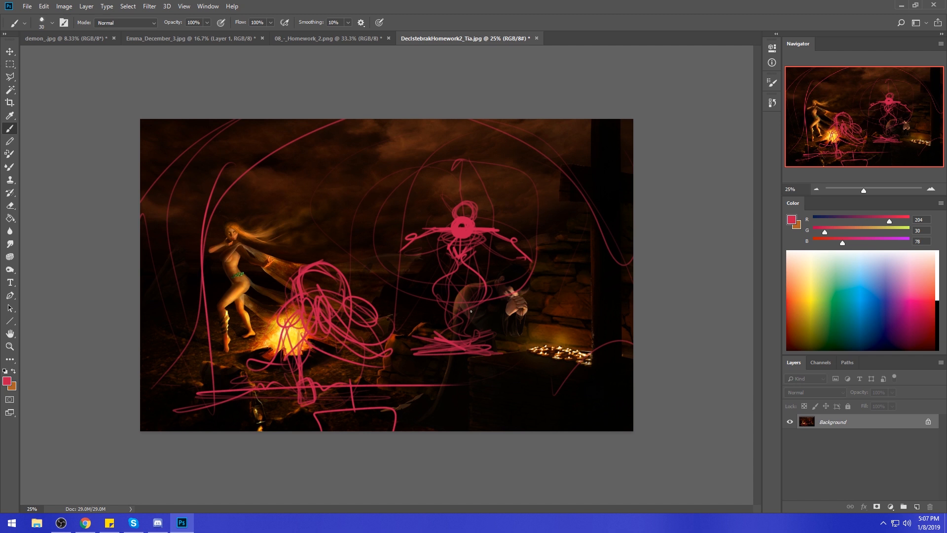
# - With the History list open, sketch a crouching figure in front of the altar, undoing unwanted strokes, and close the list
pyautogui.click(772, 103)
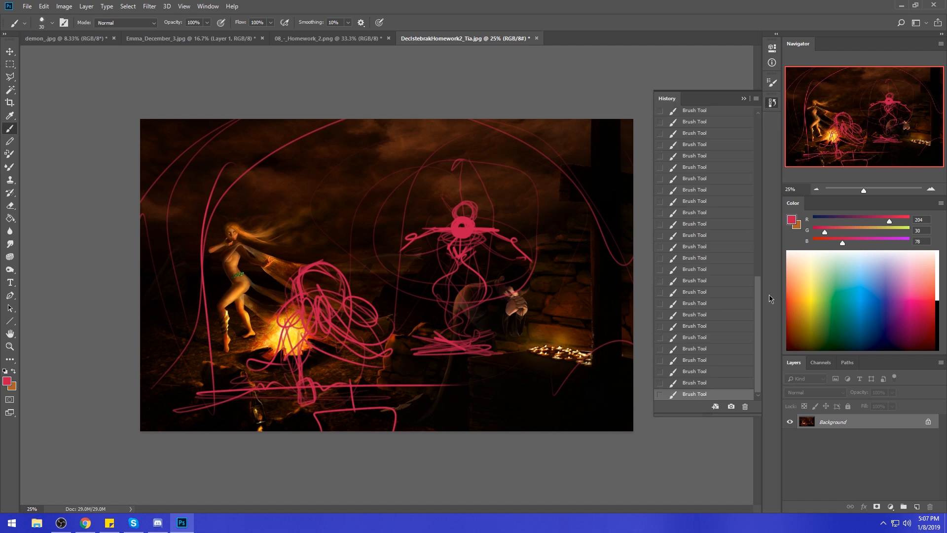
pyautogui.moveTo(760, 288); pyautogui.dragTo(728, 287)
pyautogui.moveTo(386, 394)
pyautogui.mouseDown()
pyautogui.moveTo(451, 342)
pyautogui.moveTo(401, 358)
pyautogui.moveTo(479, 350)
pyautogui.moveTo(463, 359)
pyautogui.moveTo(478, 369)
pyautogui.moveTo(413, 358)
pyautogui.moveTo(414, 397)
pyautogui.moveTo(486, 376)
pyautogui.moveTo(535, 406)
pyautogui.mouseUp()
pyautogui.moveTo(454, 367)
pyautogui.mouseDown()
pyautogui.moveTo(486, 356)
pyautogui.moveTo(477, 380)
pyautogui.moveTo(491, 353)
pyautogui.moveTo(492, 382)
pyautogui.moveTo(486, 357)
pyautogui.moveTo(480, 371)
pyautogui.moveTo(444, 366)
pyautogui.moveTo(432, 347)
pyautogui.moveTo(405, 416)
pyautogui.moveTo(400, 407)
pyautogui.moveTo(498, 379)
pyautogui.moveTo(529, 410)
pyautogui.moveTo(553, 398)
pyautogui.mouseUp()
pyautogui.moveTo(553, 398)
pyautogui.mouseDown()
pyautogui.moveTo(538, 408)
pyautogui.moveTo(546, 383)
pyautogui.moveTo(565, 407)
pyautogui.moveTo(561, 399)
pyautogui.mouseUp()
pyautogui.hotkey('ctrl', 'alt', 'z')
pyautogui.hotkey('ctrl', 'alt', 'z')
pyautogui.hotkey('ctrl', 'alt', 'z')
pyautogui.moveTo(481, 380); pyautogui.dragTo(535, 414)
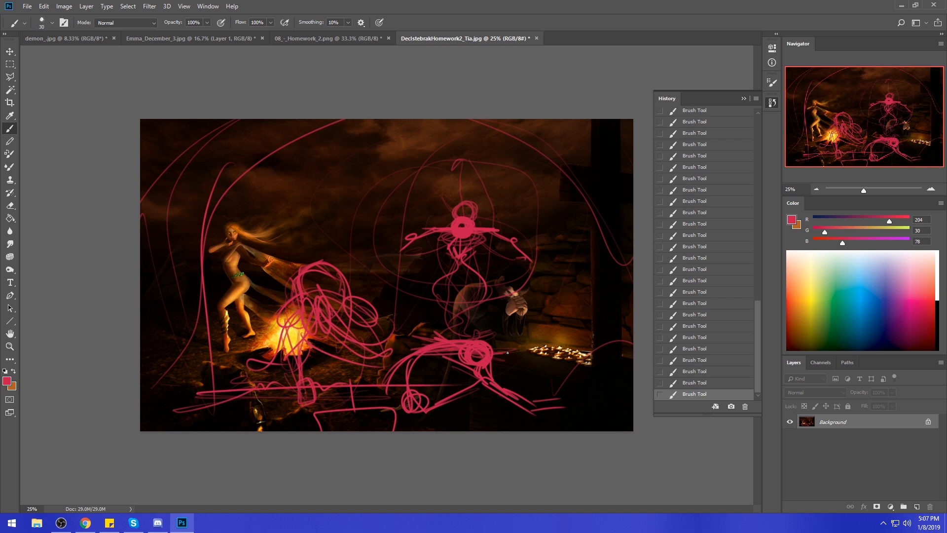
pyautogui.moveTo(493, 357); pyautogui.dragTo(585, 374)
pyautogui.click(744, 97)
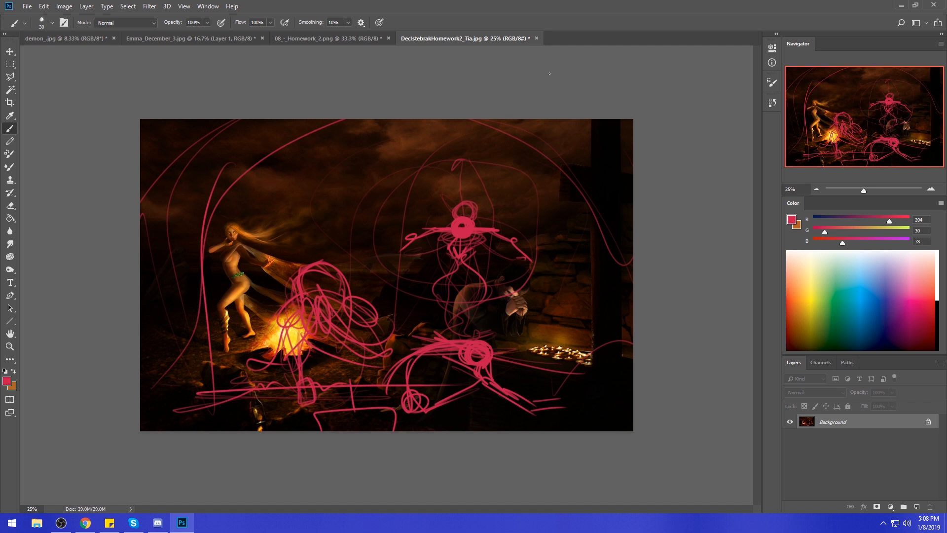
# - Close DecIstebrakHomework2_Tia.jpg and 08_-_Homework_2.png
pyautogui.click(537, 38)
pyautogui.click(470, 194)
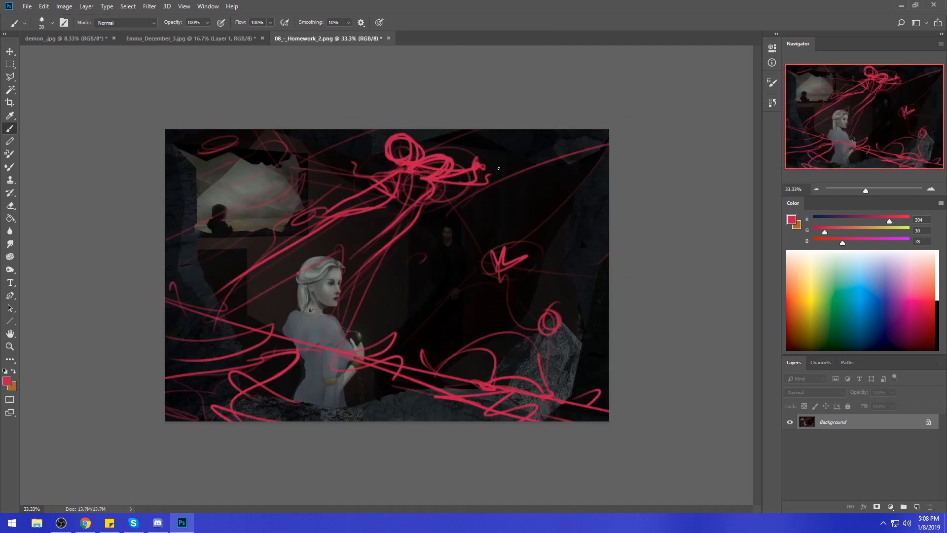
pyautogui.click(388, 38)
pyautogui.click(468, 192)
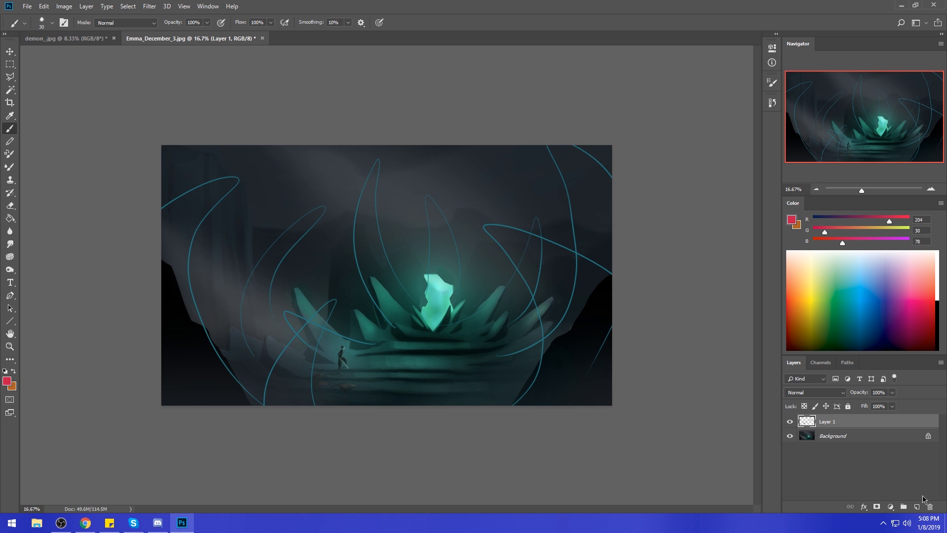
# - Flatten Emma_December_3.jpg into a single background layer and close the document
pyautogui.click(262, 38)
pyautogui.click(513, 195)
pyautogui.rightClick(855, 419)
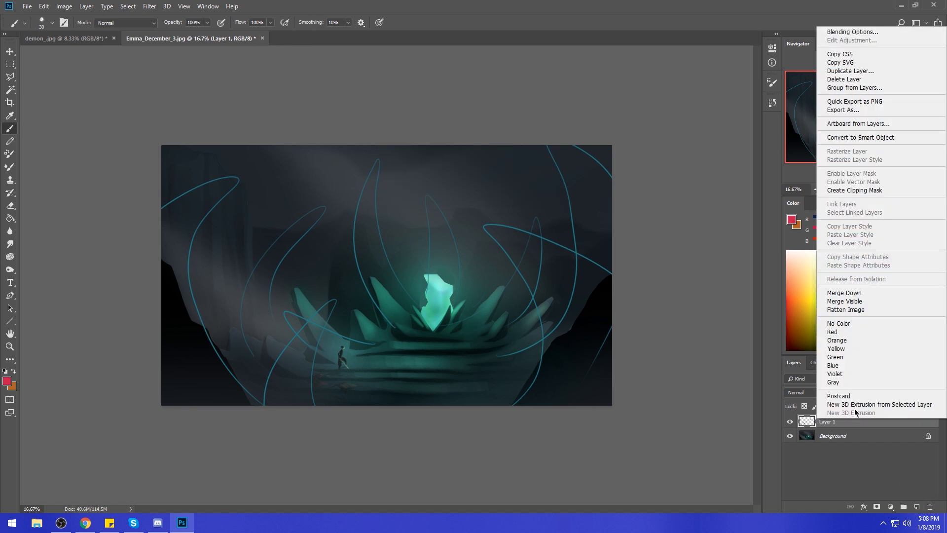
pyautogui.click(857, 310)
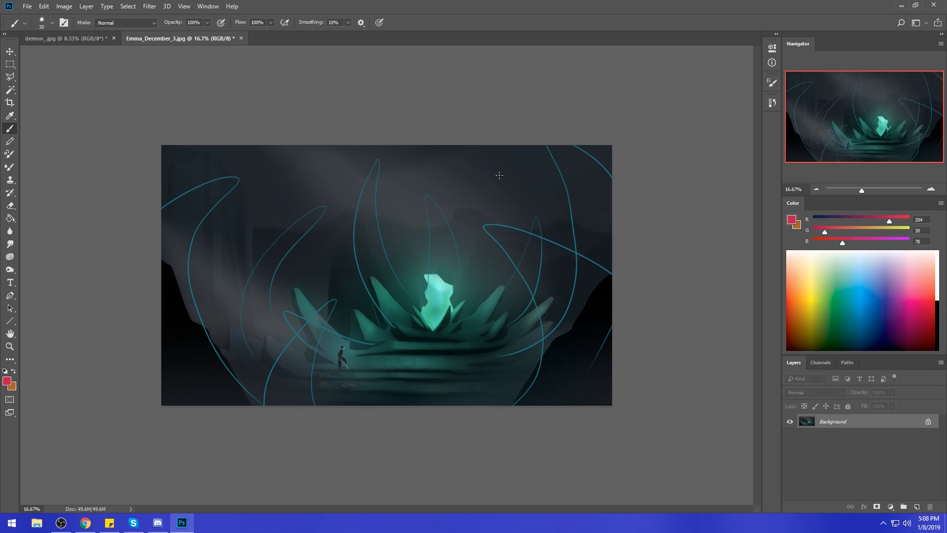
pyautogui.click(241, 38)
pyautogui.click(434, 197)
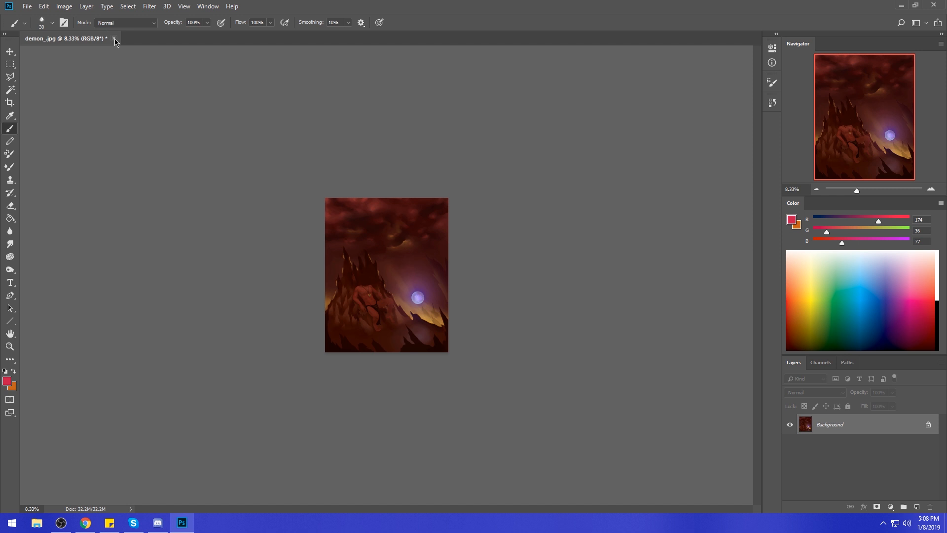
# - Close demon_.jpg and restore the Photoshop window from full screen to its smaller floating size
pyautogui.click(114, 38)
pyautogui.click(427, 195)
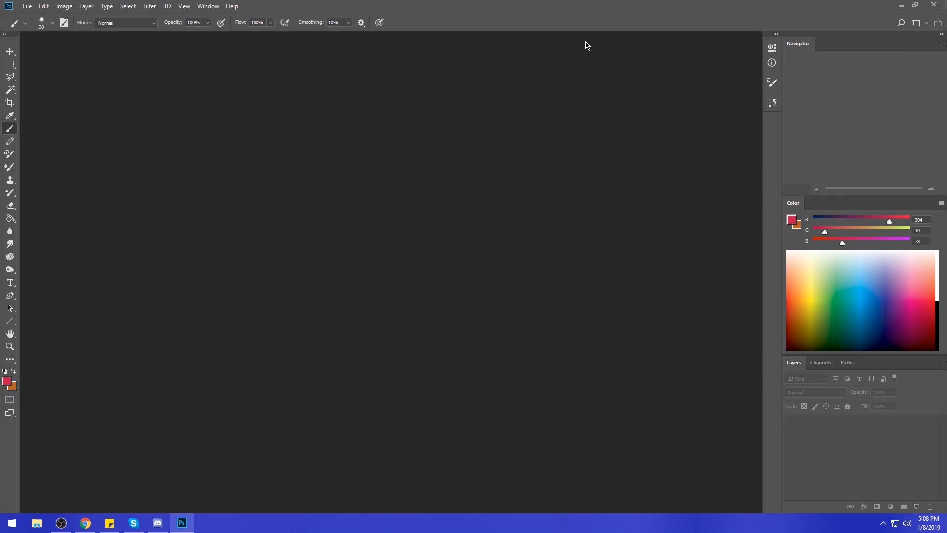
pyautogui.doubleClick(590, 9)
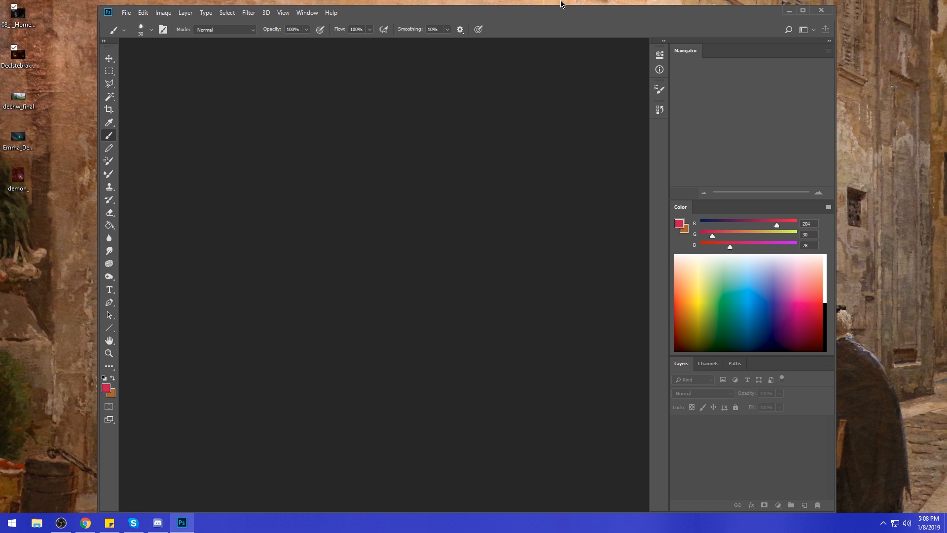
pyautogui.click(562, 4)
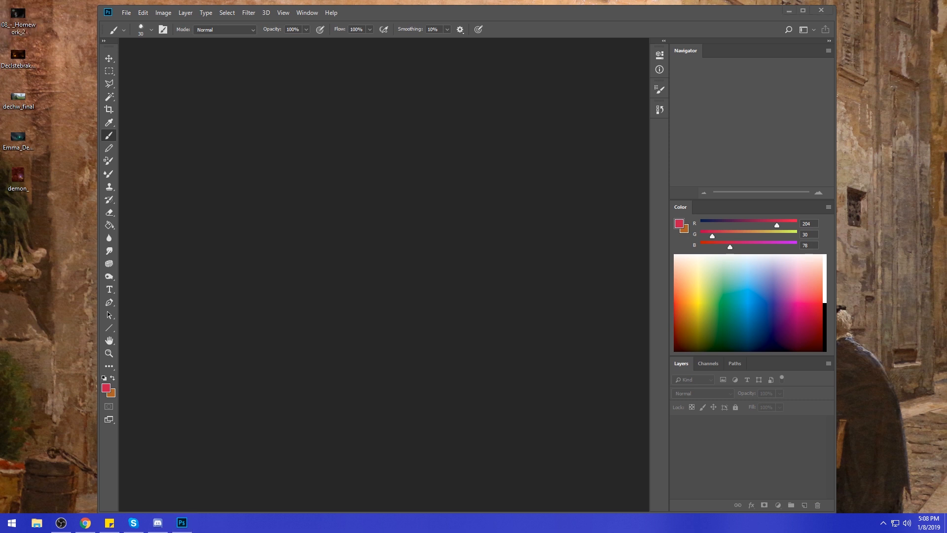